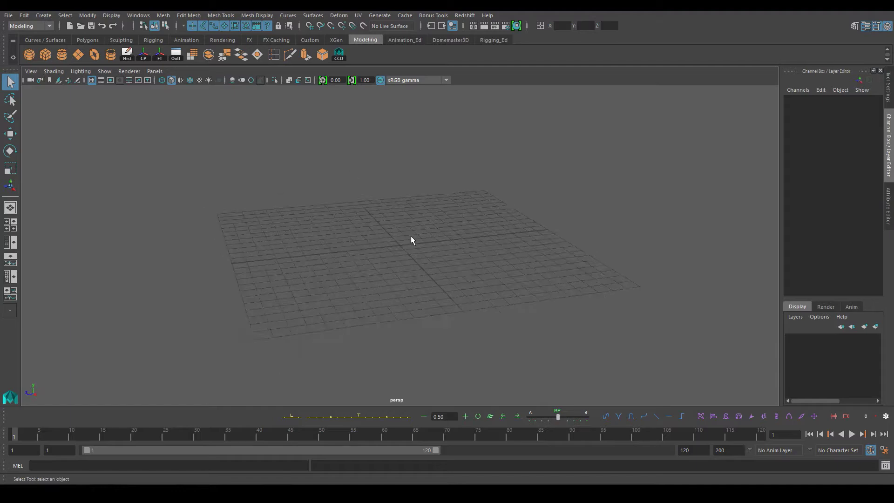
In side view, draw a wireframe polygon box with 5 depth subdivisions
key(space)
drag(314, 201, 430, 196)
key(4)
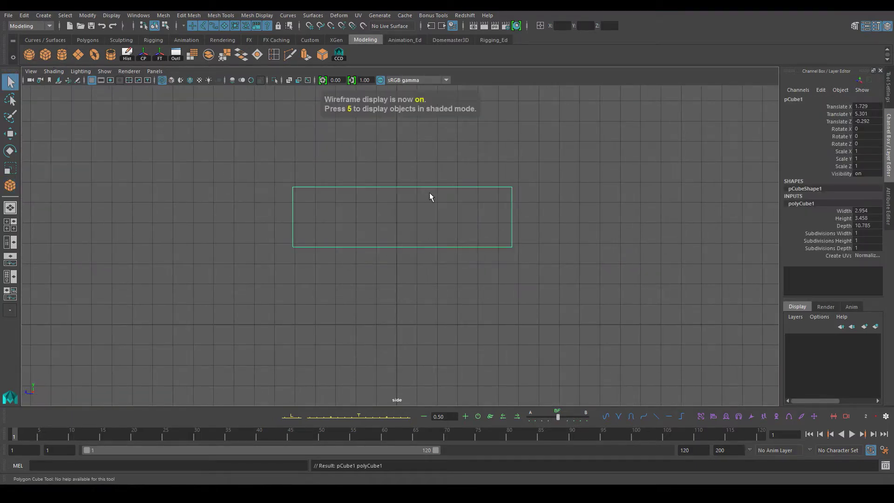
middle_drag(354, 191, 393, 189)
Move the box's vertices into a rough head-and-snout profile
key(F9)
key(w)
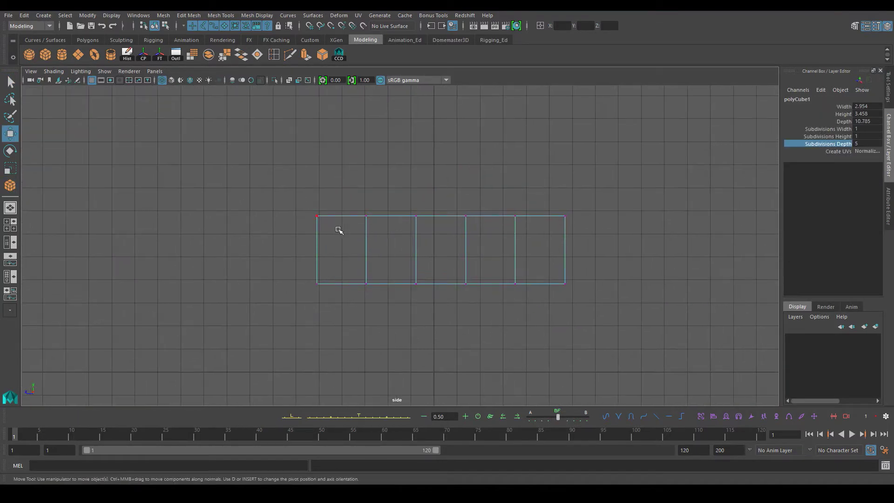
drag(337, 229, 327, 252)
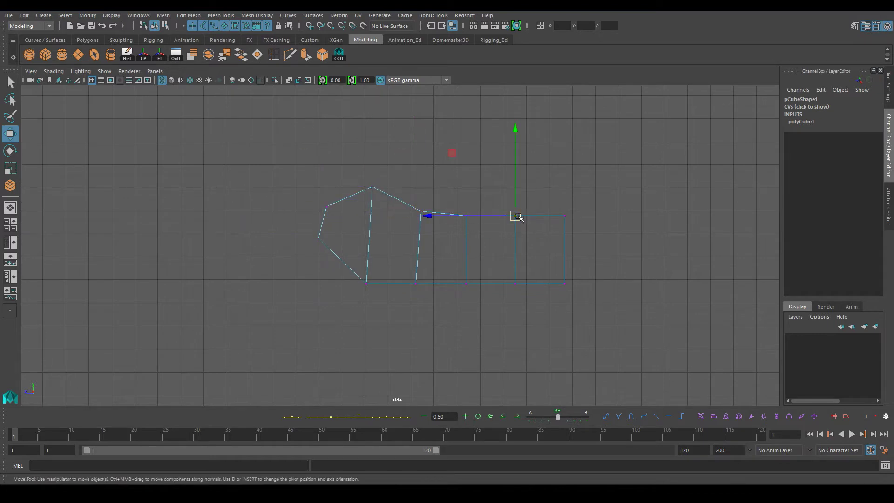
drag(513, 232, 513, 235)
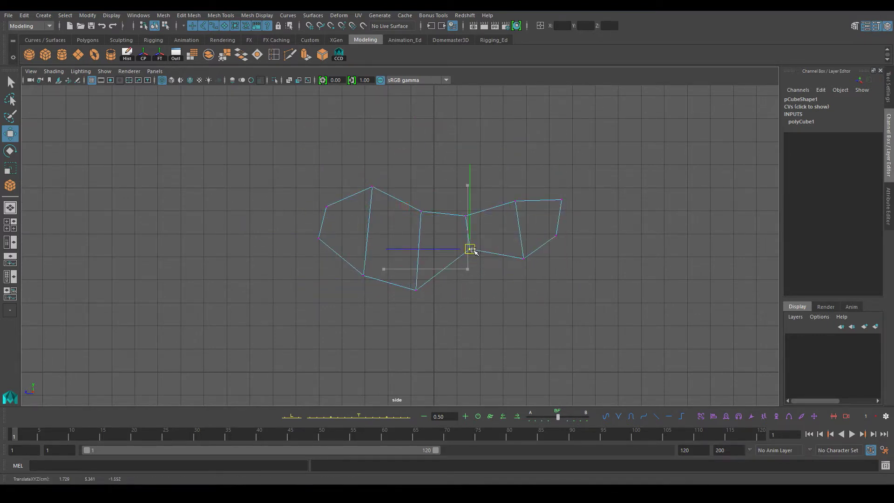
drag(474, 215, 477, 222)
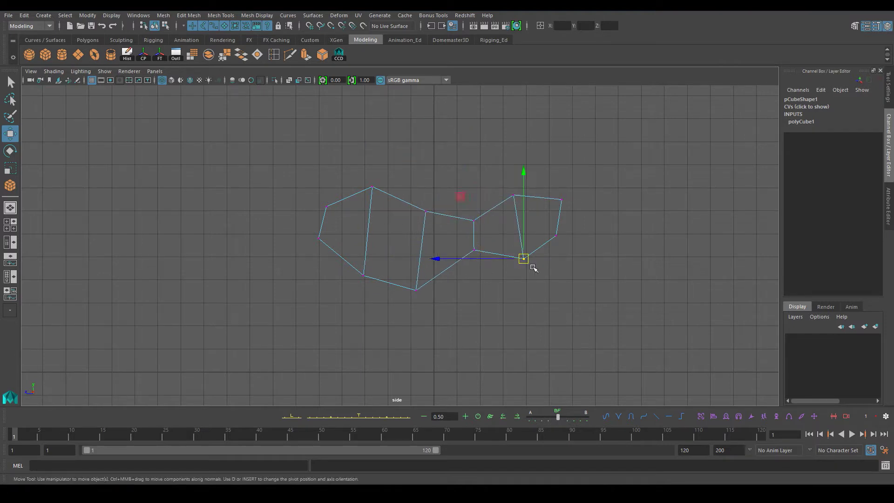
Insert five extra edge loops across the shape
click(344, 198)
click(401, 200)
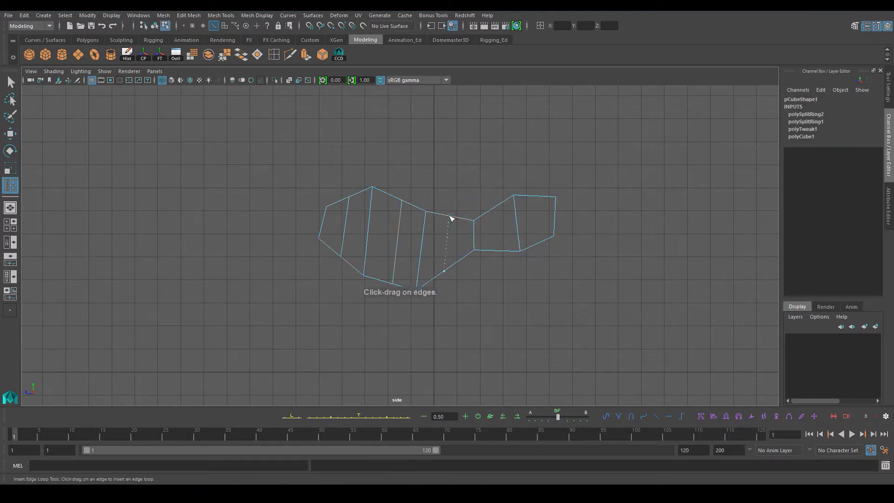
click(452, 217)
click(496, 208)
click(534, 195)
click(346, 187)
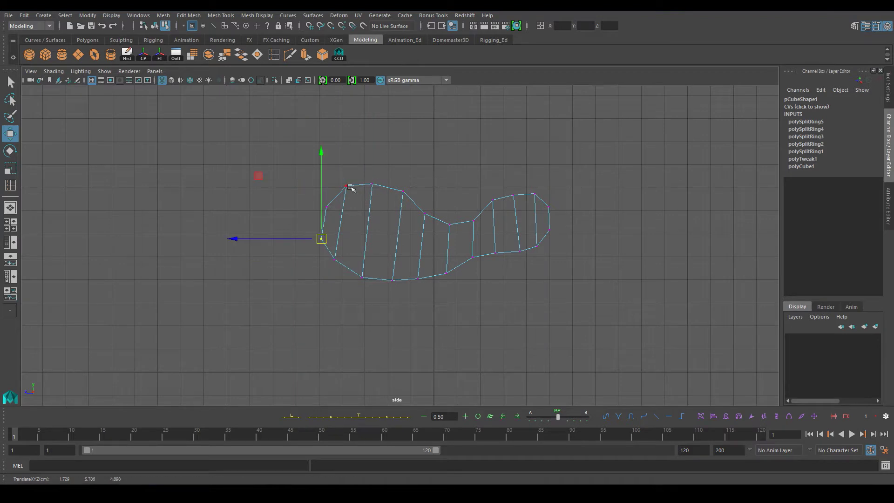
Delete an unneeded edge loop and reposition the right-end vertices
shift+right_drag(477, 250, 475, 232)
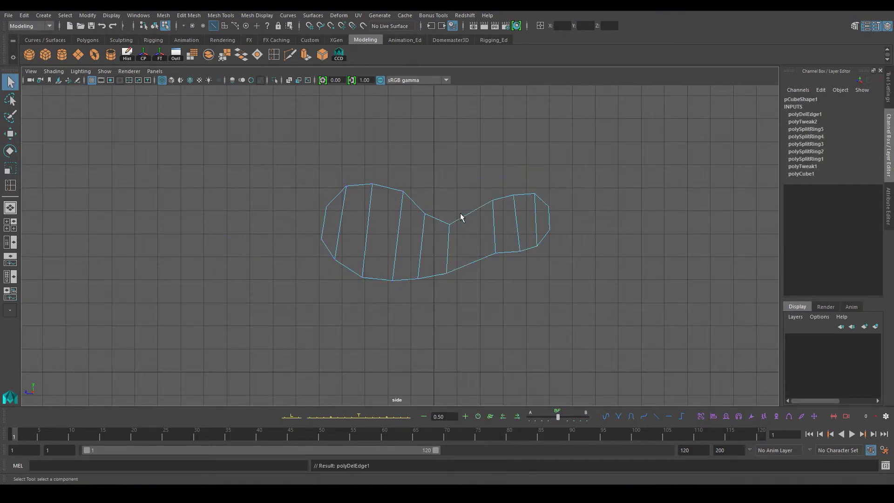
mouse_move(484, 186)
mouse_down()
mouse_move(558, 261)
mouse_move(455, 167)
mouse_up()
key(e)
key(w)
drag(515, 230, 463, 215)
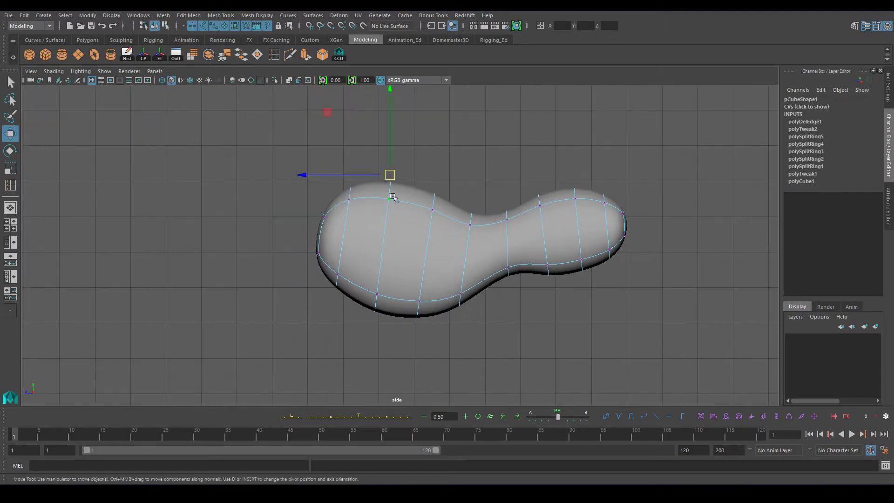
Round the left lobe, narrow the waist, delete an edge loop and shorten the right lobe
drag(393, 197, 402, 189)
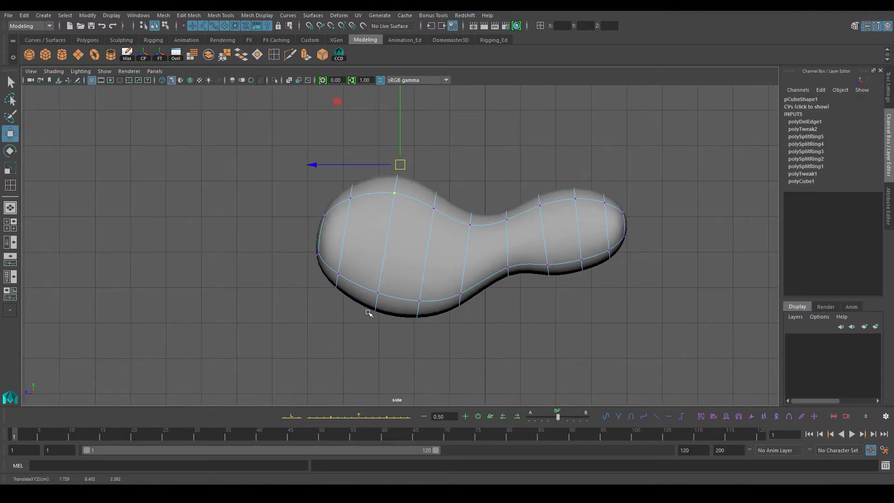
click(324, 261)
drag(354, 259, 361, 300)
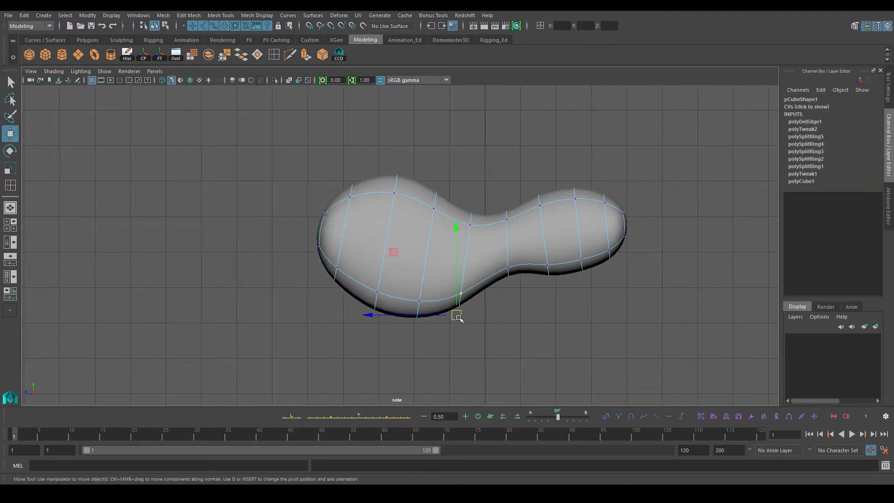
drag(458, 318, 419, 317)
alt+middle_drag(481, 216, 443, 212)
drag(487, 230, 437, 220)
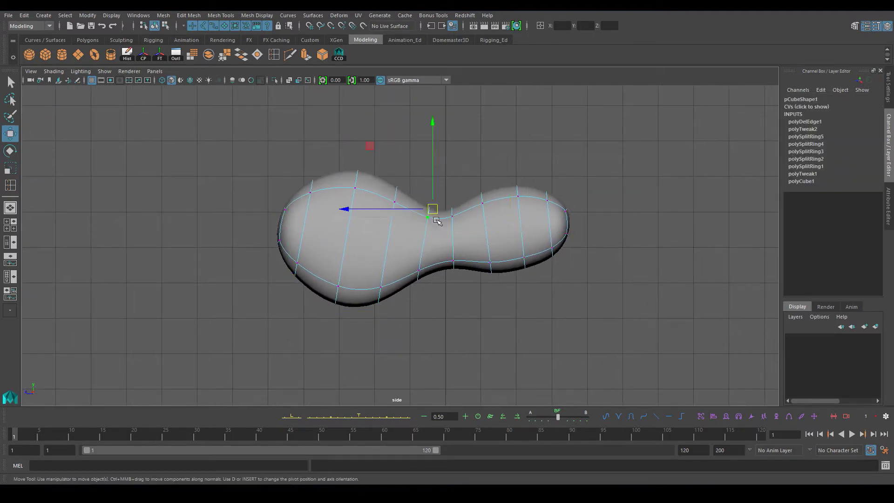
key(Delete)
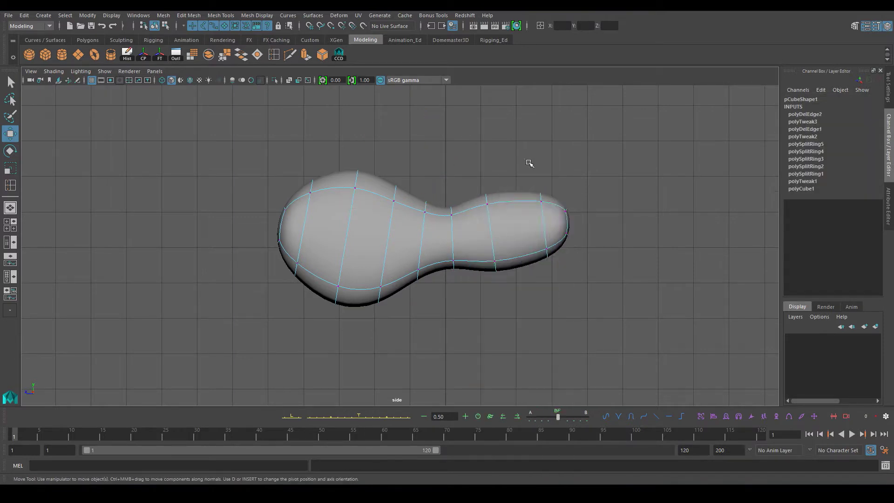
drag(558, 226, 527, 226)
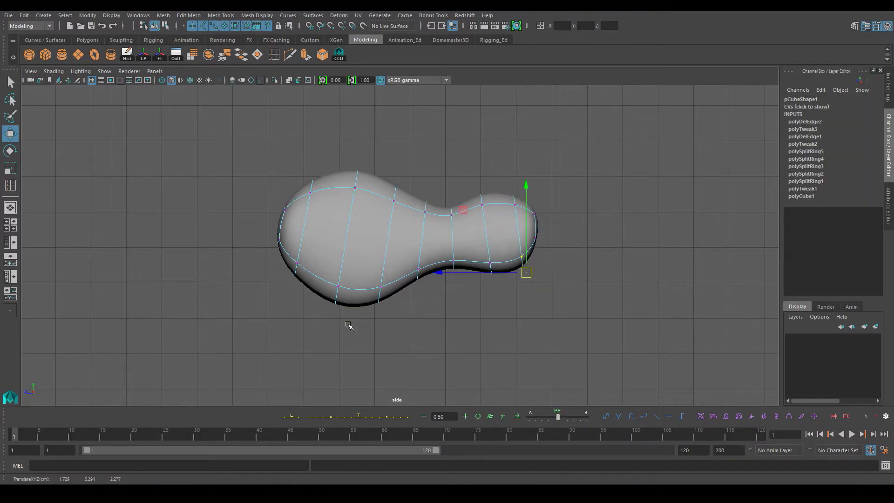
drag(349, 325, 360, 291)
Scale the whole mesh slightly in depth
key(F8)
alt+middle_drag(406, 229, 420, 245)
key(r)
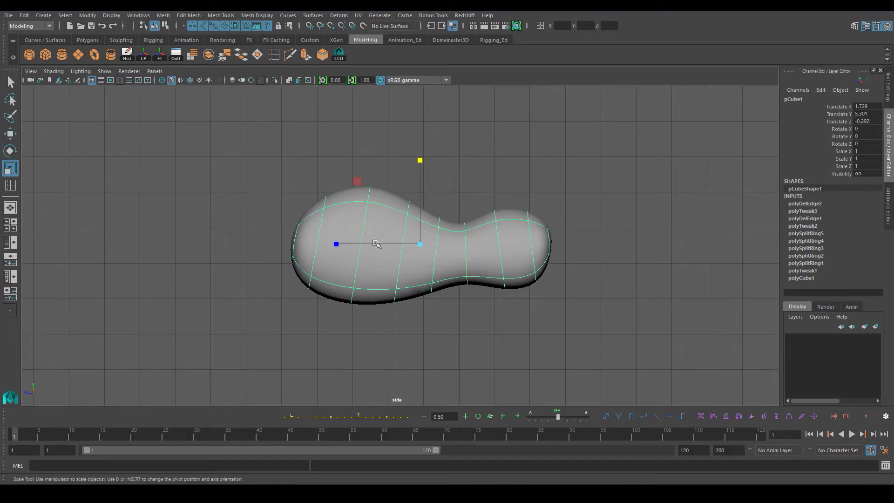
drag(344, 244, 336, 244)
Shift the left-lobe vertices and lift the bottom vertices to dent the waist
right_click(357, 216)
key(w)
drag(321, 190, 311, 178)
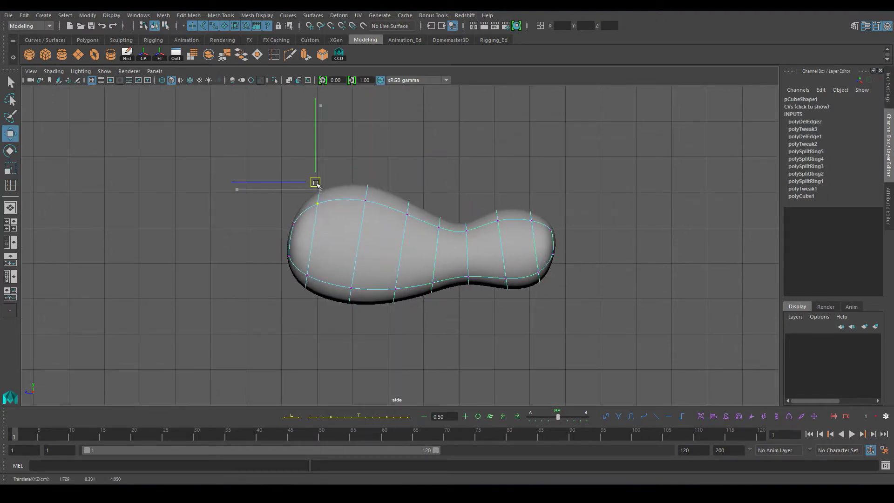
drag(243, 160, 449, 328)
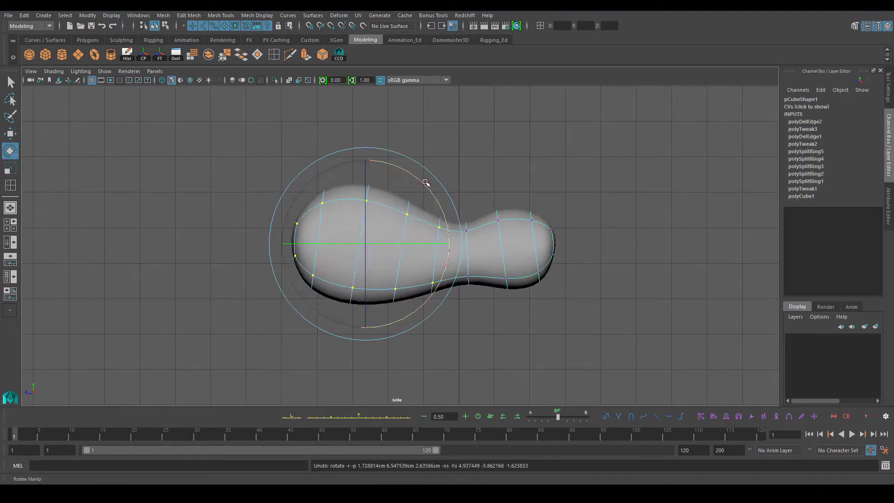
drag(392, 302, 392, 302)
key(w)
middle_drag(437, 217, 444, 209)
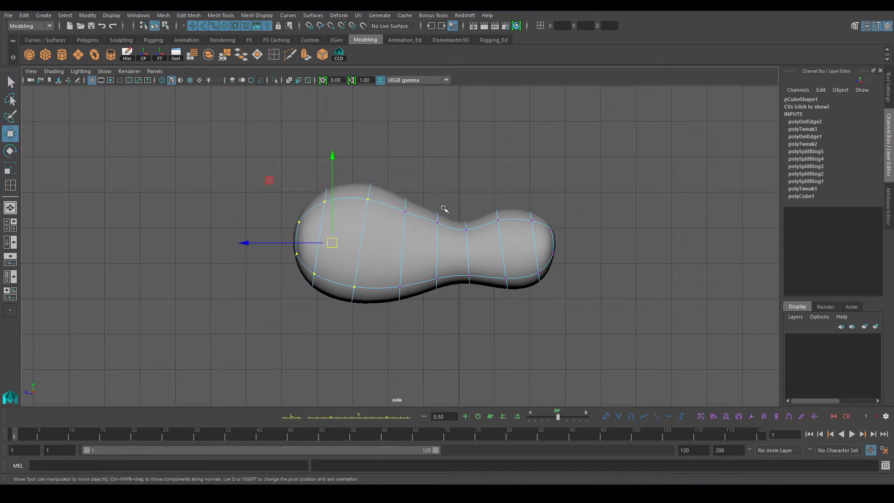
middle_drag(471, 286, 476, 274)
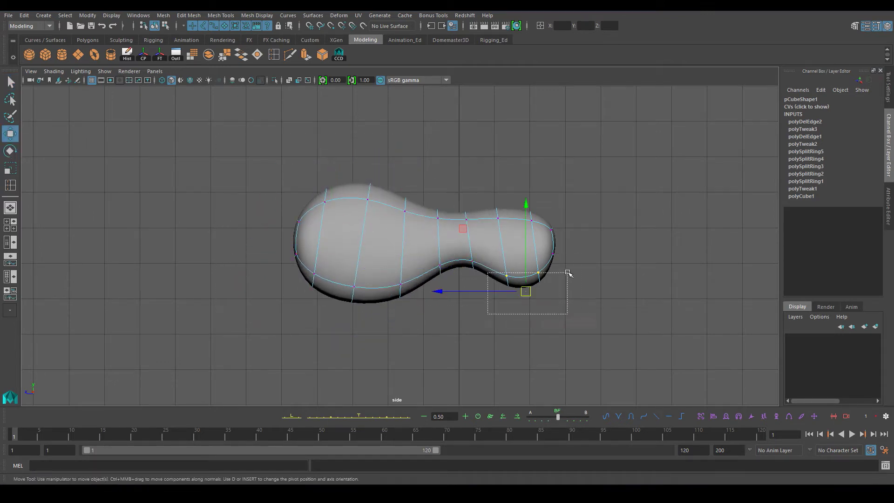
drag(488, 313, 567, 272)
drag(526, 290, 523, 276)
right_drag(369, 209, 410, 199)
Scale the whole body narrower sideways in X
key(space)
key(space)
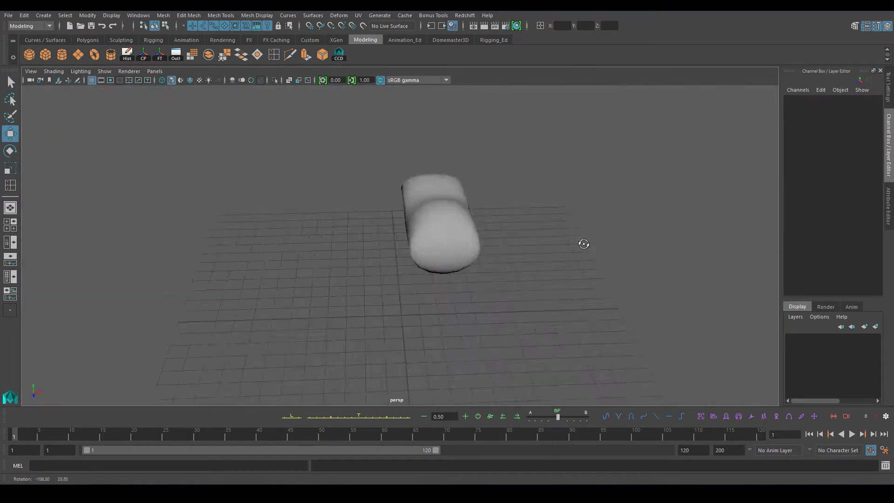
click(434, 219)
key(r)
drag(540, 210, 507, 209)
In the top view, widen the lower vertex rows into a bulge and narrow the upper rows
key(space)
key(space)
key(F9)
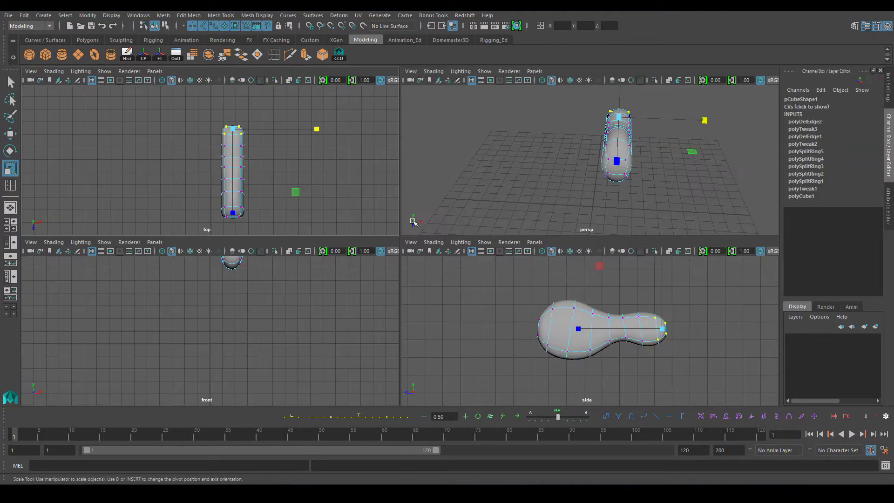
key(space)
scroll(473, 255, up, 3)
scroll(504, 266, down, 3)
key(space)
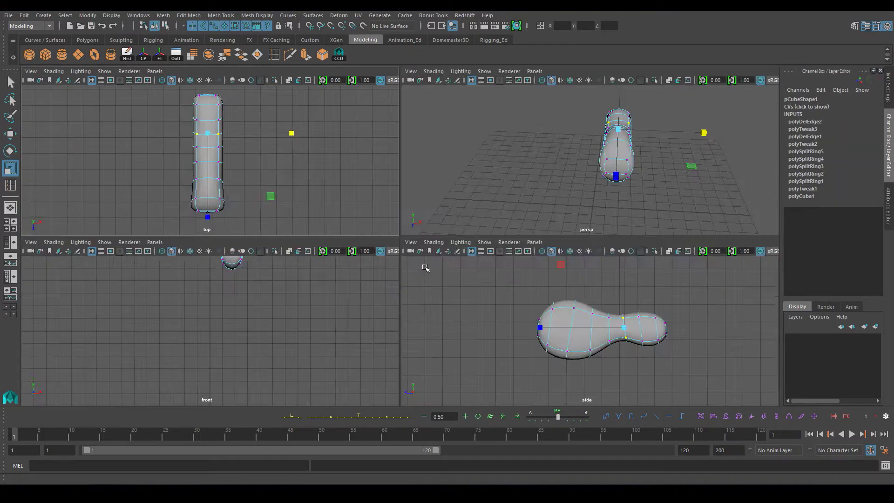
drag(391, 208, 392, 208)
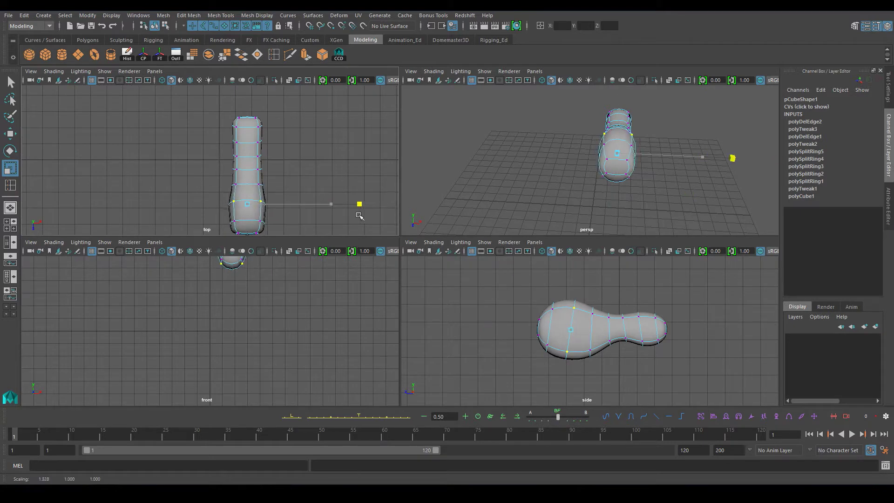
drag(280, 203, 319, 199)
alt+middle_drag(255, 128, 275, 182)
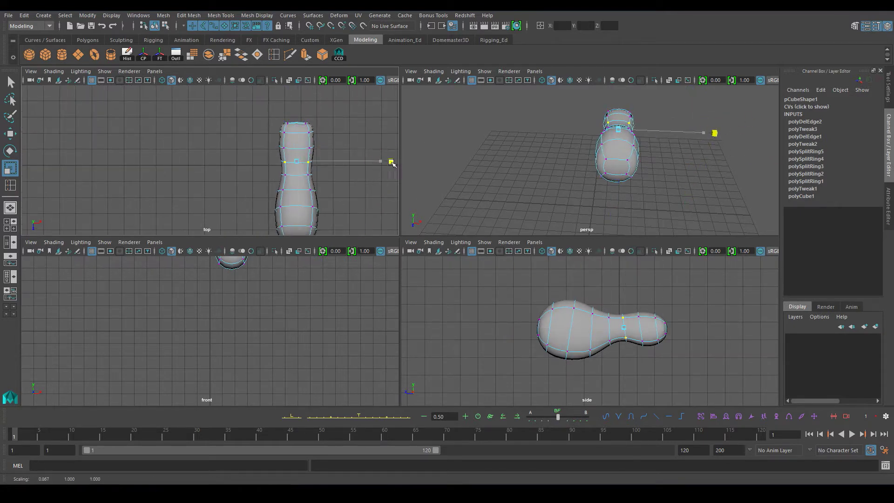
drag(262, 104, 314, 120)
Inspect the body in perspective with smooth preview
key(space)
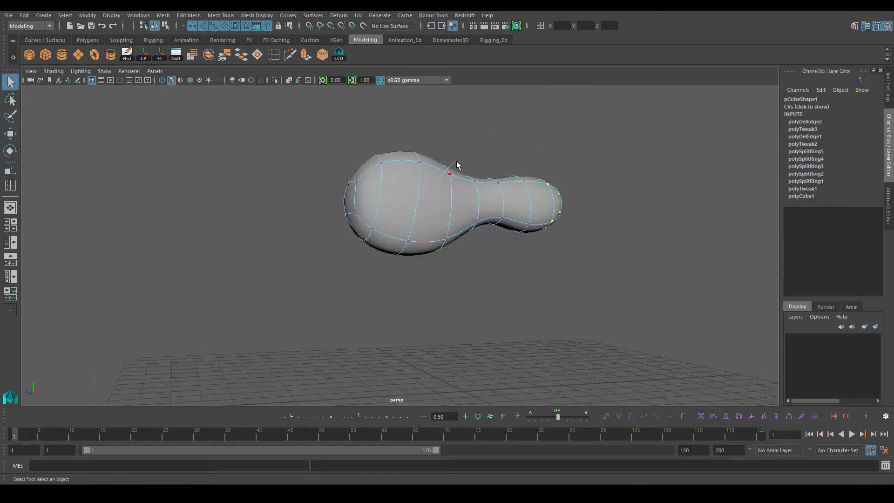
mouse_move(457, 167)
alt+mouse_down()
mouse_move(386, 220)
mouse_move(465, 202)
alt+mouse_up()
key(w)
click(380, 149)
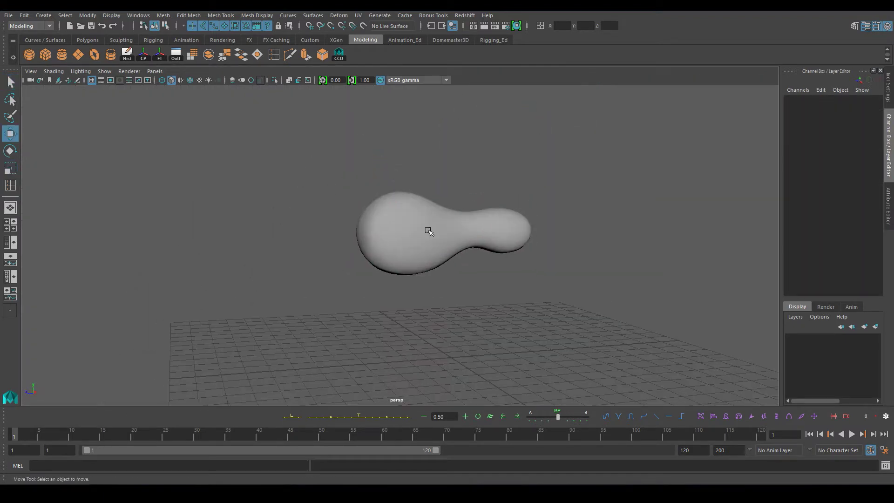
key(space)
key(space)
key(4)
click(371, 246)
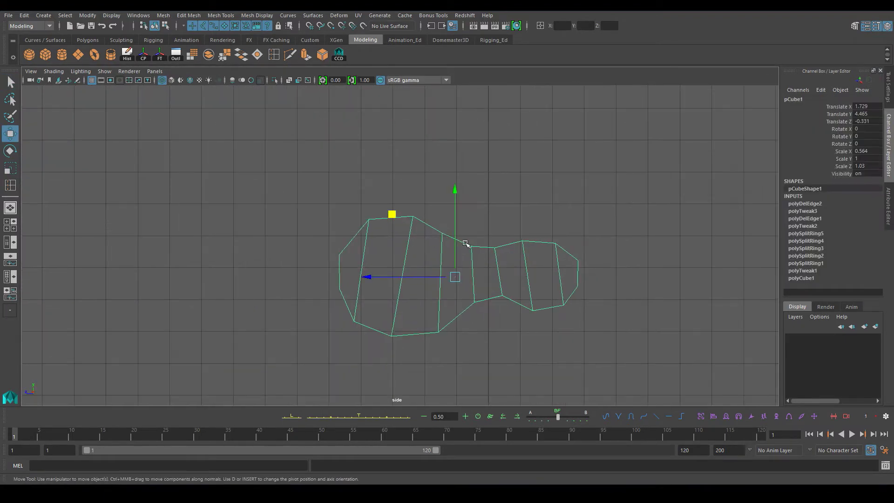
key(space)
key(space)
key(3)
alt+drag(461, 233, 474, 219)
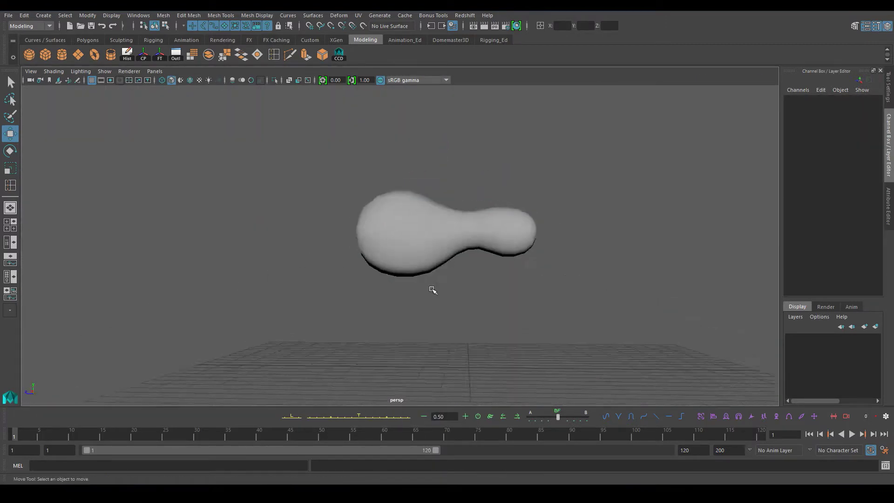
Draw a new polygon cylinder beside the body and adjust its axis subdivisions
alt+drag(431, 290, 259, 169)
key(space)
key(space)
key(4)
click(863, 226)
mouse_move(382, 234)
mouse_down()
mouse_move(433, 234)
mouse_move(309, 230)
mouse_up()
Give the cylinder 12 axis subdivisions, tilt it diagonally and add two edge loops
text(12ere)
drag(440, 169, 425, 205)
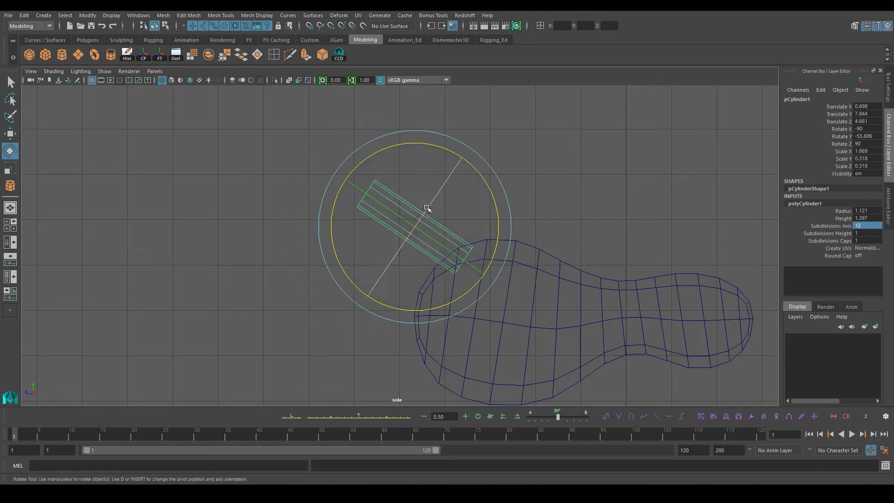
key(w)
shift+right_drag(391, 210, 410, 215)
click(415, 217)
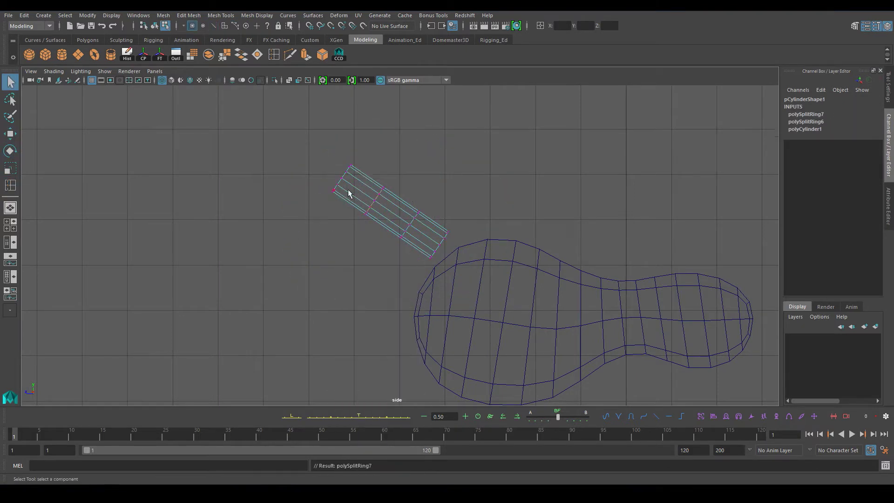
Bend the cylinder's top ring and push its bottom ring into the head
click(347, 189)
key(e)
drag(435, 146, 426, 146)
key(w)
drag(461, 216, 426, 288)
drag(438, 244, 449, 269)
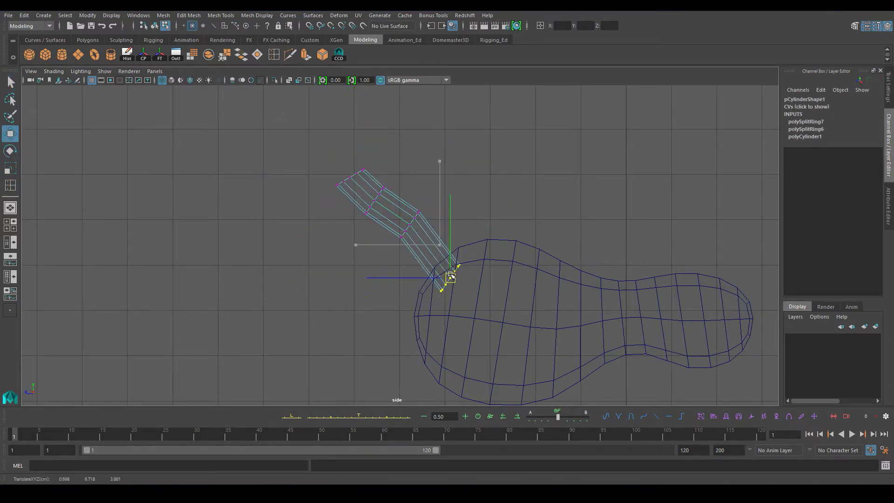
mouse_move(350, 176)
mouse_down()
mouse_move(387, 208)
mouse_move(410, 261)
mouse_up()
Rotate the tip vertices and shift one tip row to the right
key(e)
drag(472, 190, 431, 162)
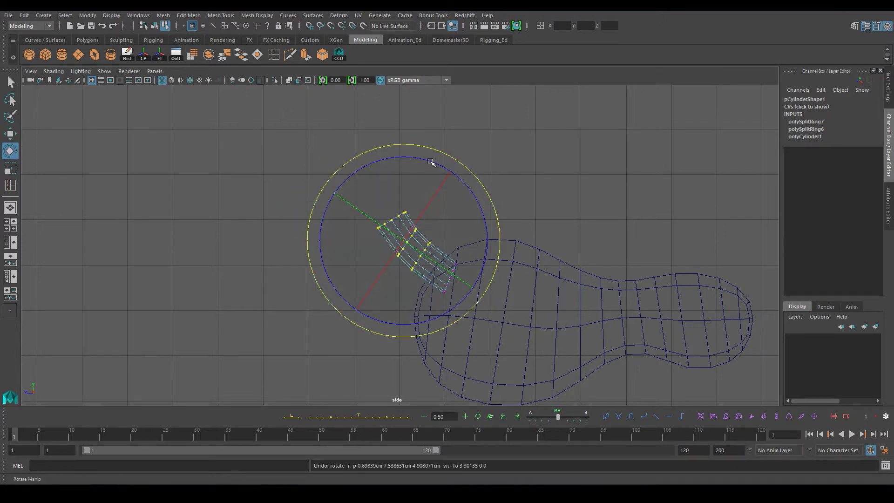
drag(421, 228, 392, 257)
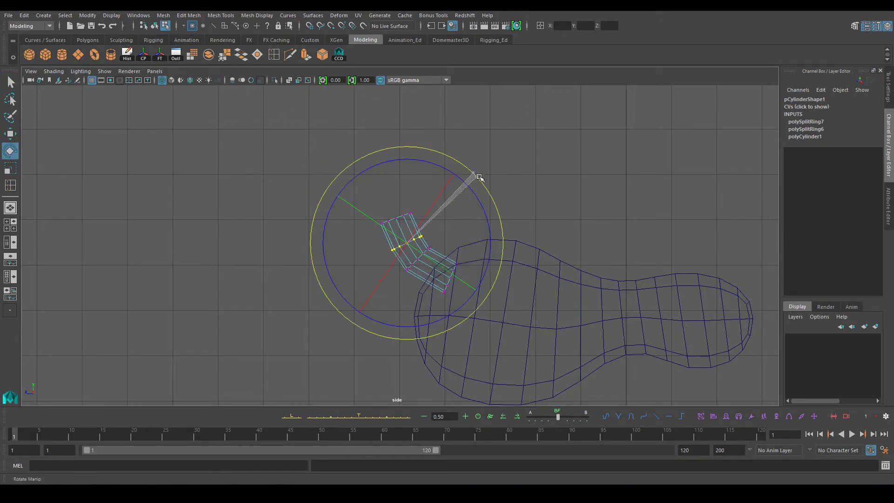
key(q)
key(e)
key(w)
drag(413, 248, 420, 250)
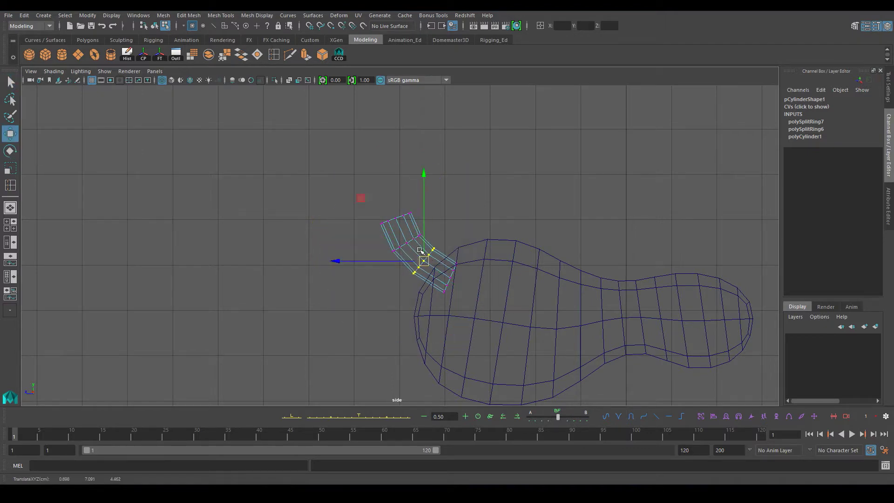
Inspect the curved neck against the body in the smoothed perspective view
key(space)
key(F8)
key(q)
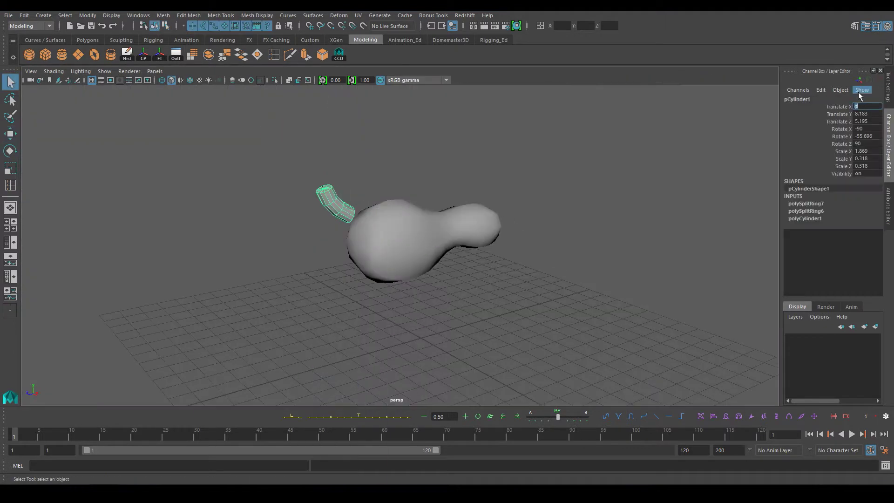
key(f)
click(328, 175)
alt+drag(328, 175, 411, 243)
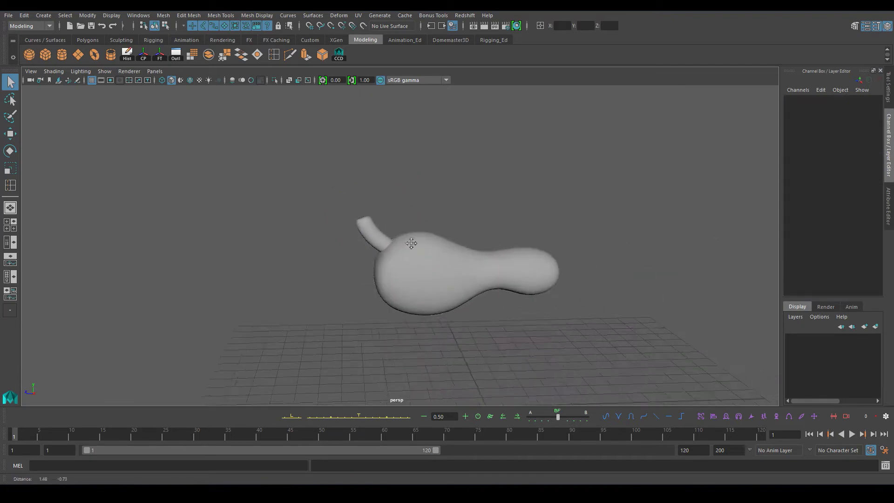
alt+middle_drag(411, 243, 381, 238)
click(381, 238)
key(r)
click(400, 205)
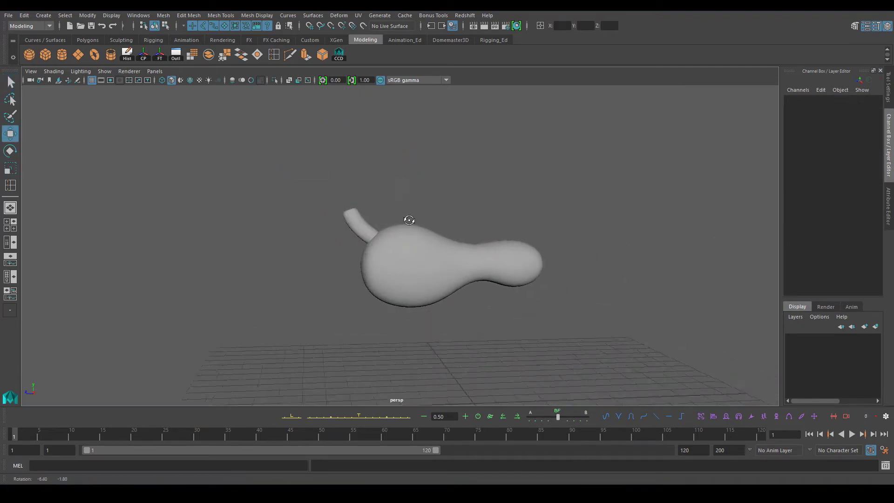
key(space)
key(space)
Save the scene and maximise the side view
key(w)
key(ctrl+s)
scroll(308, 168, up, 1)
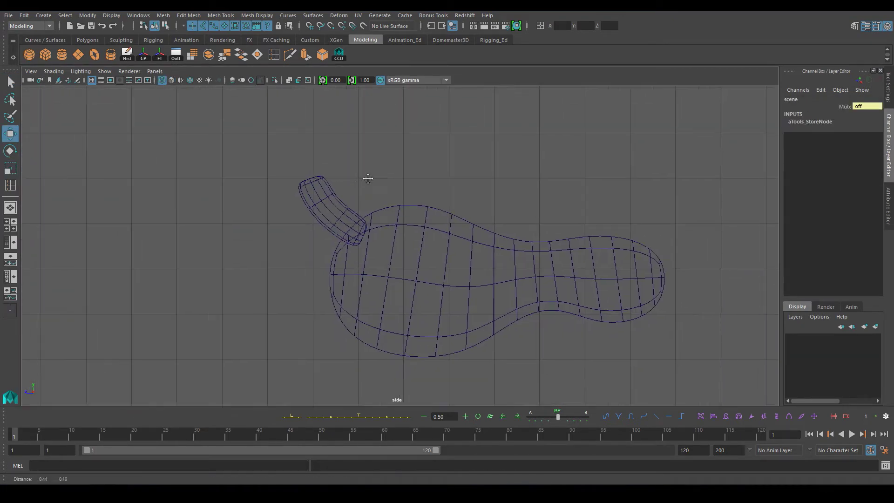
scroll(534, 340, down, 3)
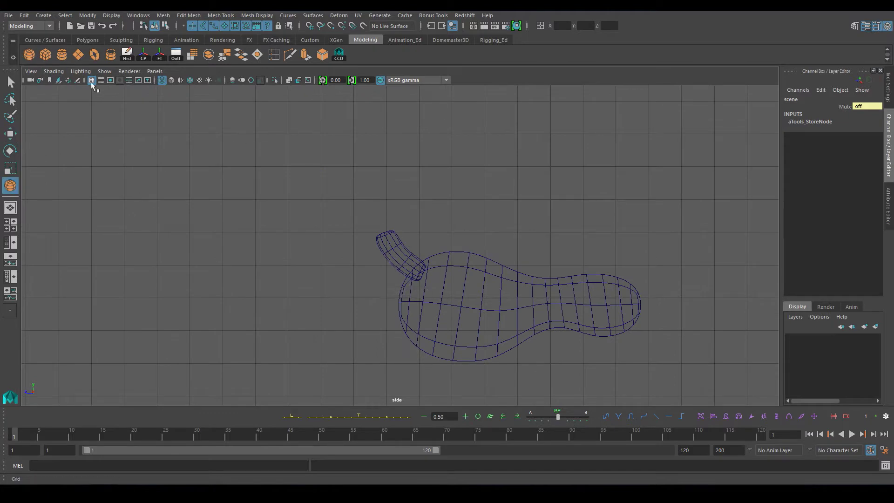
Create a polygon sphere with 6 axis and 6 height subdivisions
click(50, 57)
drag(366, 199, 422, 192)
key(e)
key(w)
scroll(372, 196, up, 2)
text(6)
key(Return)
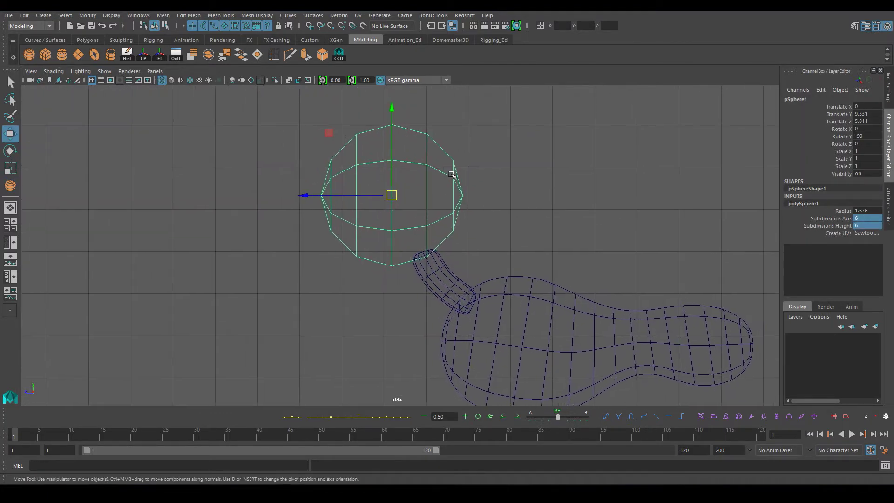
Rotate the sphere slightly around its vertical axis and deselect it
key(e)
mouse_move(476, 135)
mouse_down()
mouse_move(425, 113)
mouse_move(465, 135)
mouse_up()
key(q)
alt+middle_drag(304, 183, 336, 155)
click(336, 155)
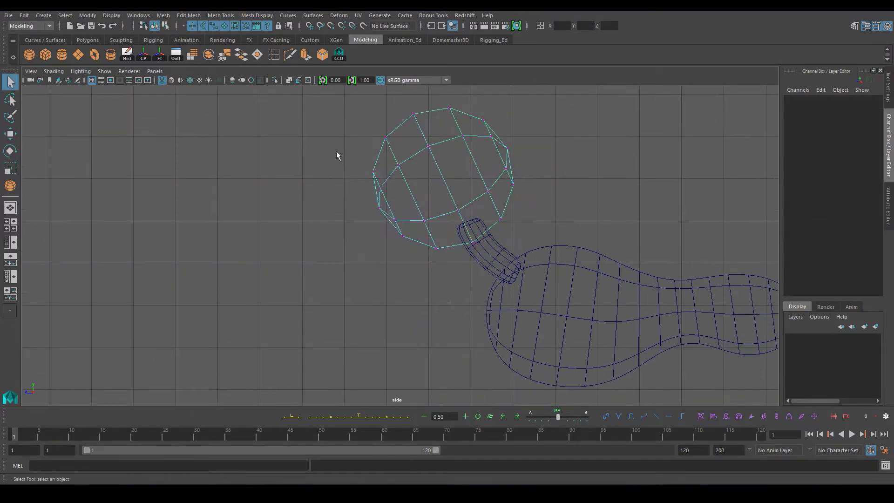
Stretch and rotate the sphere's left-side vertices into a snout
drag(408, 227, 409, 226)
key(w)
key(e)
drag(421, 186, 409, 164)
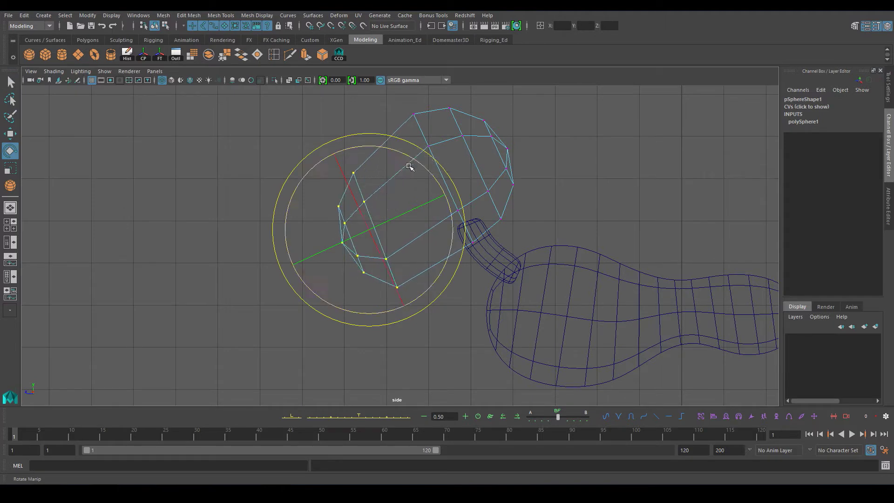
key(q)
drag(378, 231, 399, 246)
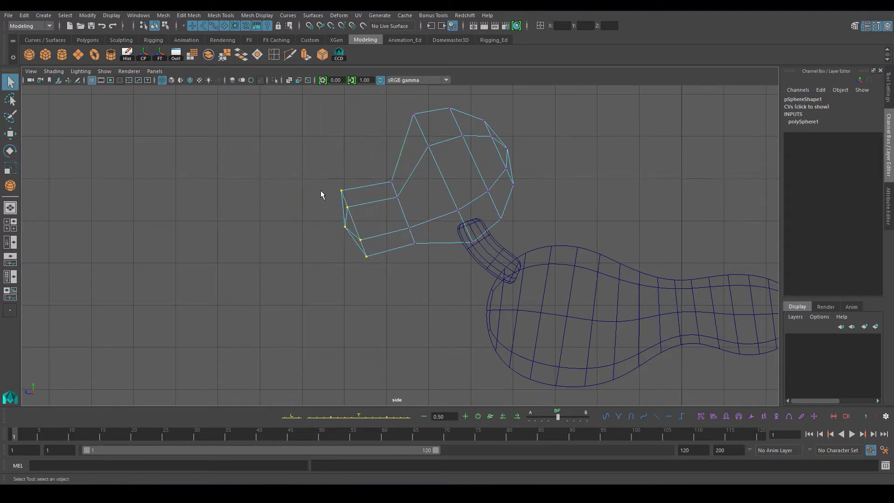
Scale the snout vertices outward and adjust another column of head vertices
key(r)
drag(343, 225, 403, 214)
key(r)
alt+middle_drag(402, 214, 396, 232)
key(e)
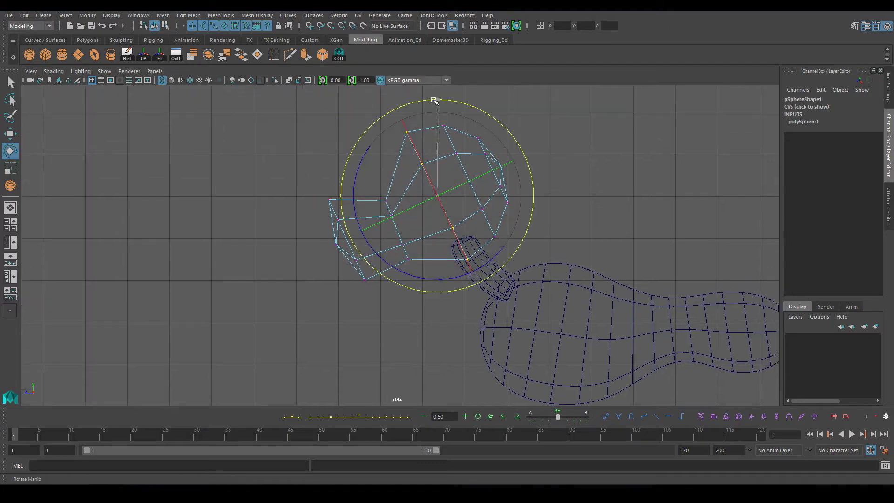
key(w)
Preview the smoothed head in perspective and reselect it from the side
key(space)
key(space)
key(5)
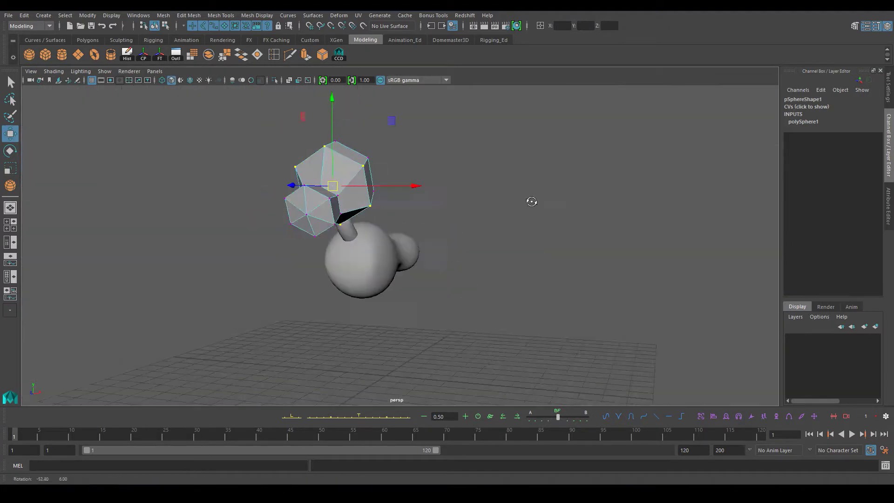
key(3)
key(q)
click(473, 176)
alt+drag(473, 176, 433, 214)
click(425, 224)
right_drag(399, 214, 351, 213)
scroll(395, 233, up, 3)
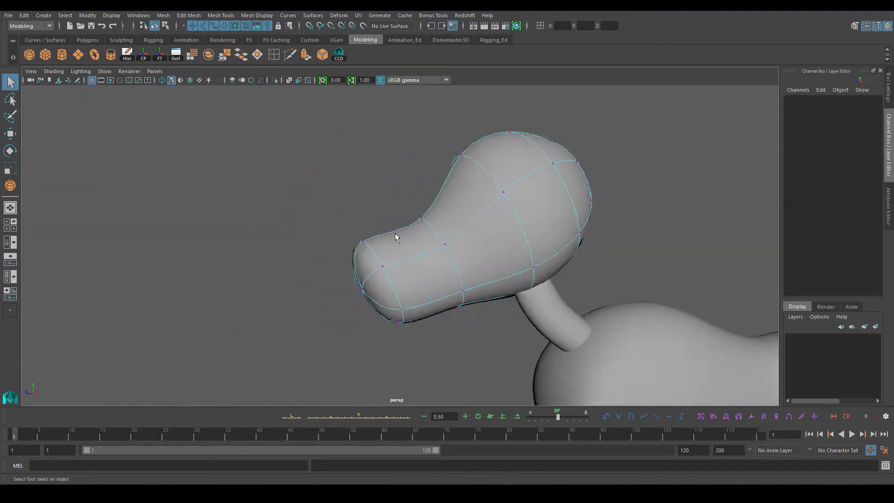
Pull the snout vertices left and up to lengthen the snout
drag(321, 222, 392, 260)
key(w)
mouse_move(390, 194)
middle_down()
mouse_move(238, 220)
mouse_move(373, 323)
mouse_move(323, 203)
mouse_move(383, 195)
mouse_move(377, 215)
middle_up()
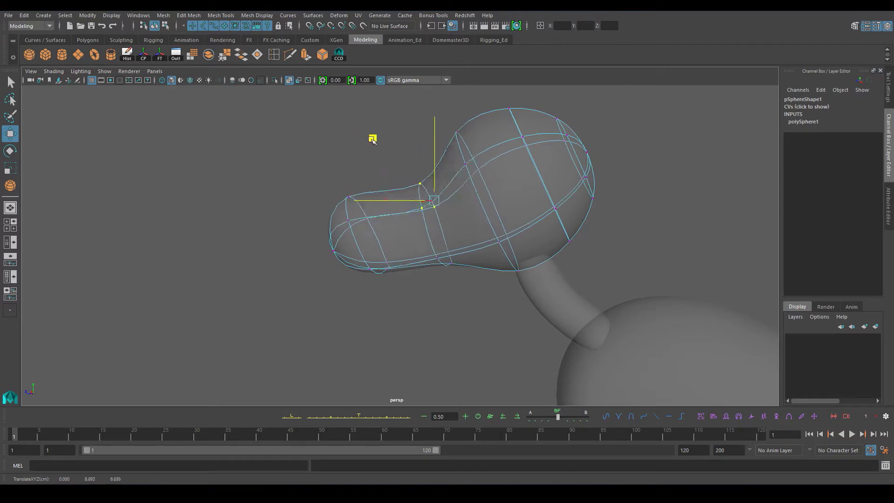
scroll(329, 170, down, 3)
click(329, 170)
alt+drag(329, 170, 377, 190)
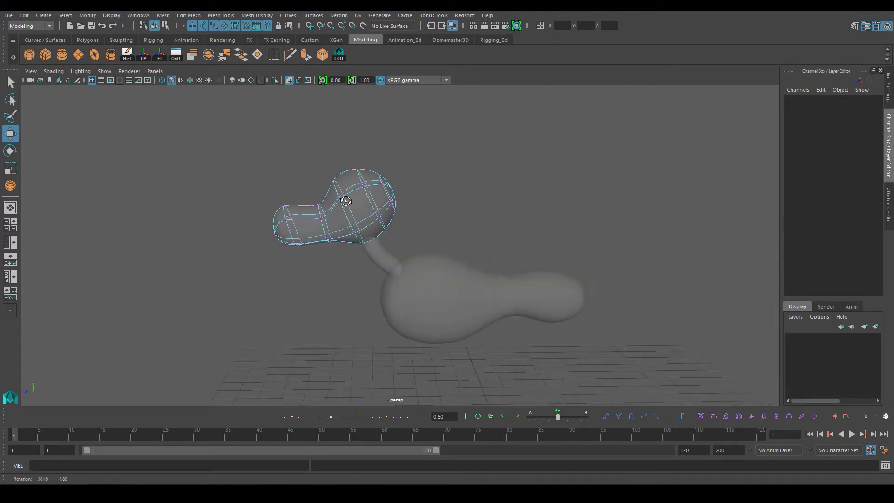
click(376, 190)
scroll(377, 190, up, 3)
Extrude the face under the snout outward
right_drag(391, 225, 391, 252)
click(400, 270)
key(ctrl+e)
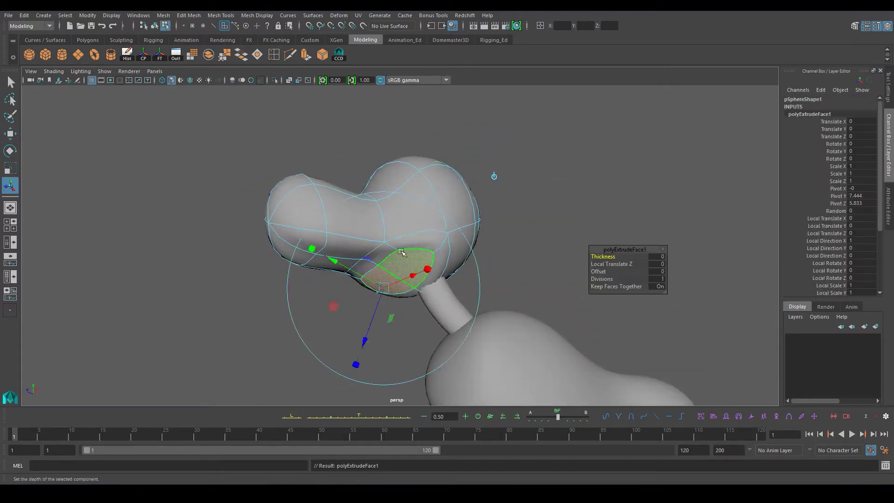
drag(384, 286, 378, 343)
key(1)
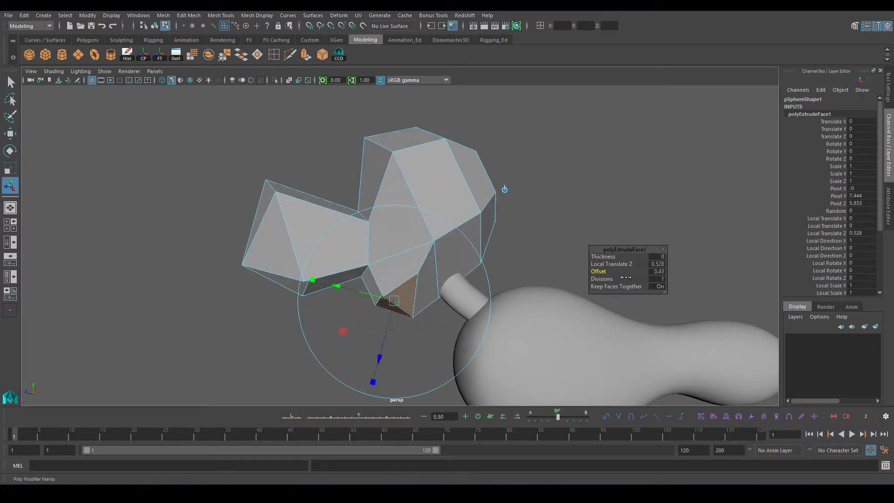
key(w)
Extrude another face under the snout a second time
right_drag(410, 238, 378, 245)
mouse_move(378, 245)
alt+mouse_down()
mouse_move(470, 288)
mouse_move(386, 252)
mouse_move(239, 249)
alt+mouse_up()
key(3)
click(370, 264)
key(ctrl+e)
key(e)
Scale the extruded jaw faces with the unsmoothed cage shown
mouse_move(296, 252)
alt+mouse_down()
mouse_move(290, 214)
mouse_move(250, 219)
alt+mouse_up()
key(w)
right_drag(379, 210, 358, 210)
mouse_move(358, 210)
alt+mouse_down()
mouse_move(400, 233)
mouse_move(310, 262)
alt+mouse_up()
key(r)
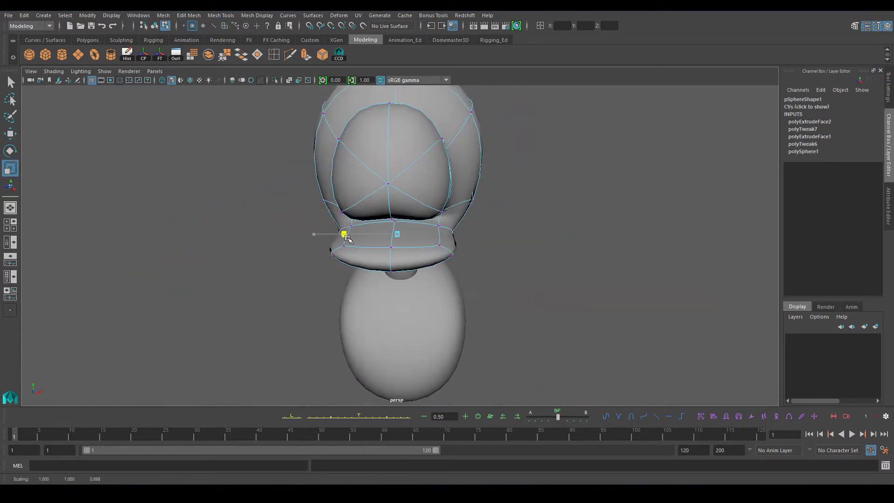
key(1)
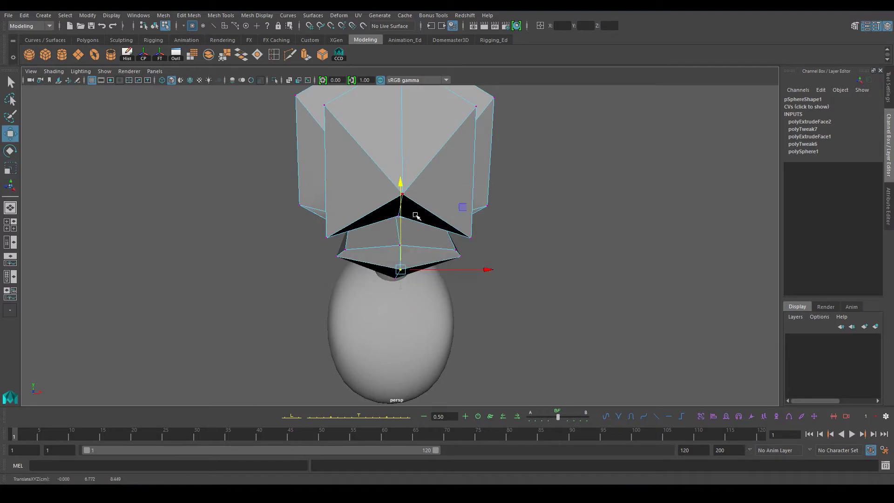
Select and move a jaw vertex from an angled side view
mouse_move(416, 216)
alt+mouse_down()
mouse_move(285, 224)
mouse_move(351, 266)
mouse_move(298, 224)
mouse_move(295, 194)
alt+mouse_up()
key(r)
right_drag(296, 193, 332, 229)
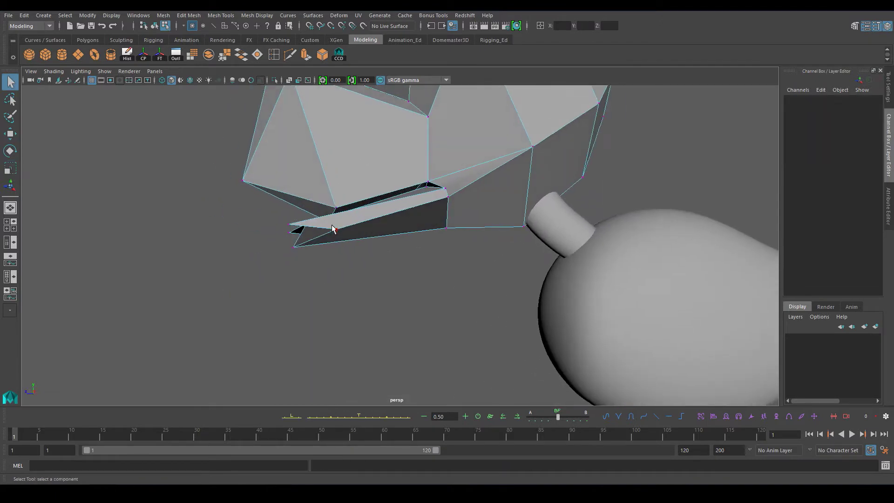
click(332, 228)
key(w)
Insert an edge loop across the lower jaw and select vertices along it
click(241, 55)
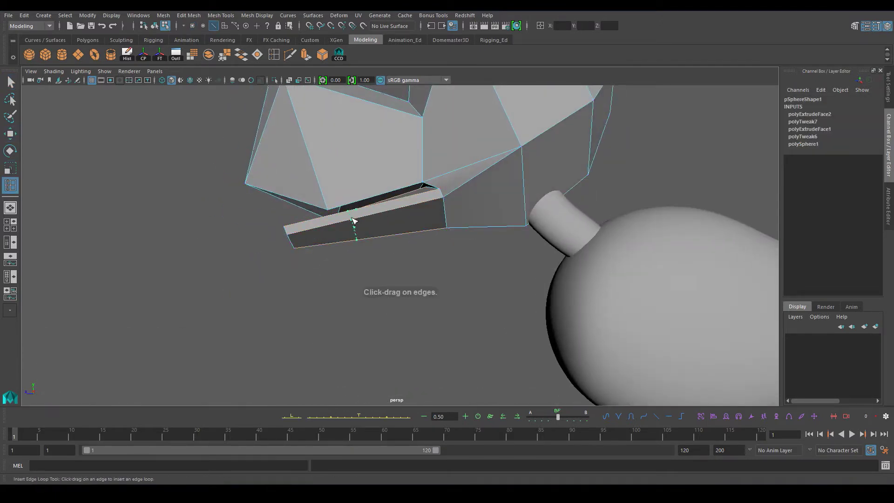
key(3)
mouse_move(272, 186)
alt+mouse_down()
mouse_move(373, 258)
mouse_move(343, 200)
alt+mouse_up()
key(w)
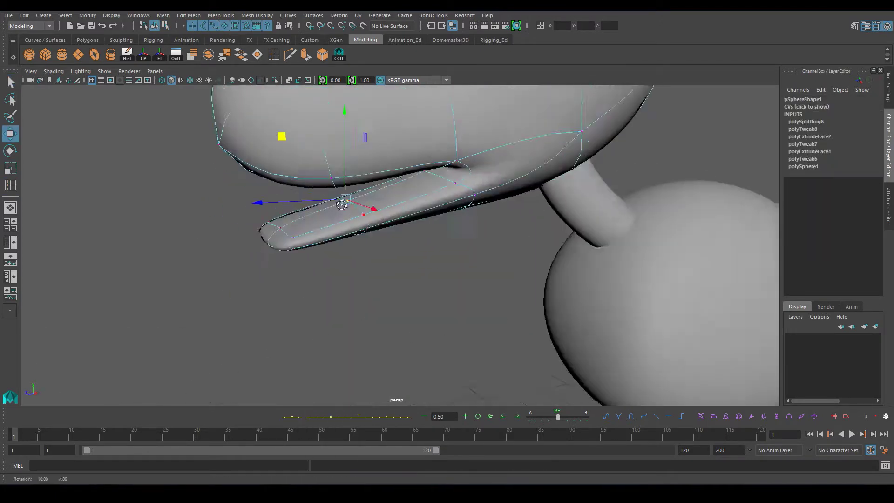
drag(273, 240, 310, 263)
Select the corner vertex where the jaw meets the head and check the whole dog
mouse_move(287, 223)
alt+mouse_down()
mouse_move(243, 212)
mouse_move(409, 181)
alt+mouse_up()
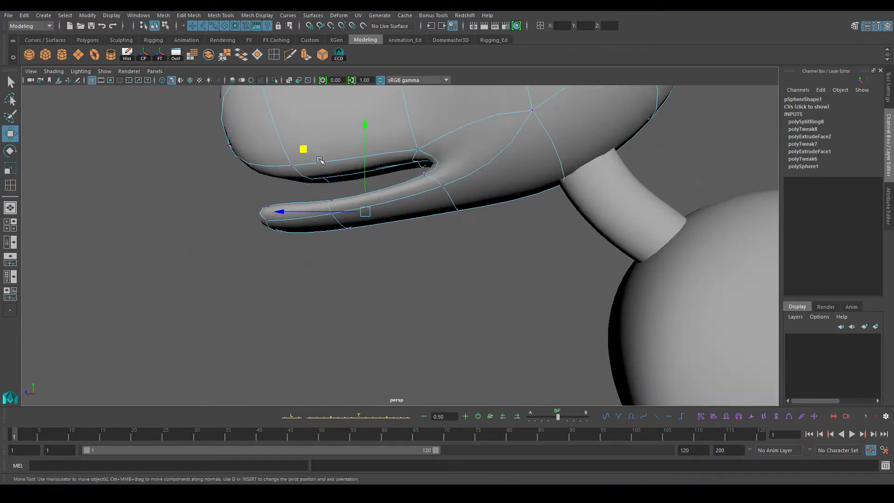
drag(447, 156, 417, 178)
scroll(400, 174, down, 5)
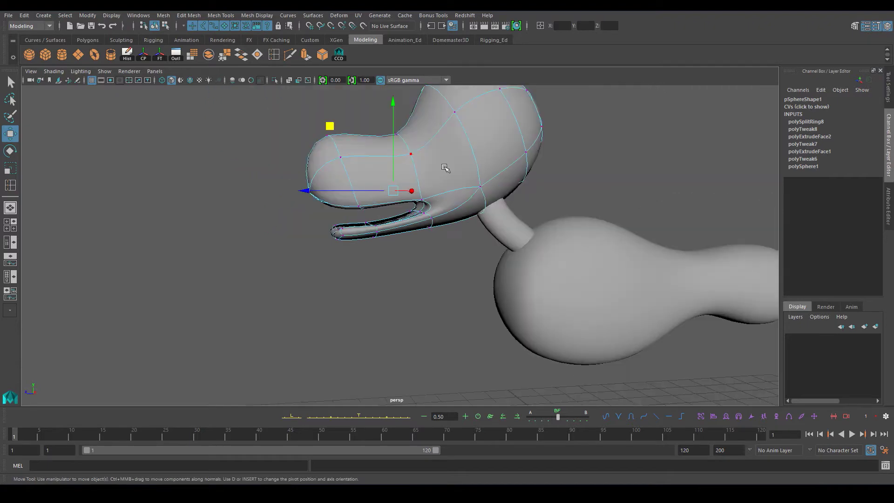
key(F8)
mouse_move(410, 229)
alt+mouse_down()
mouse_move(367, 262)
mouse_move(410, 251)
mouse_move(445, 256)
mouse_move(425, 220)
mouse_move(342, 211)
mouse_move(441, 229)
alt+mouse_up()
scroll(366, 263, up, 5)
key(F8)
scroll(373, 247, up, 2)
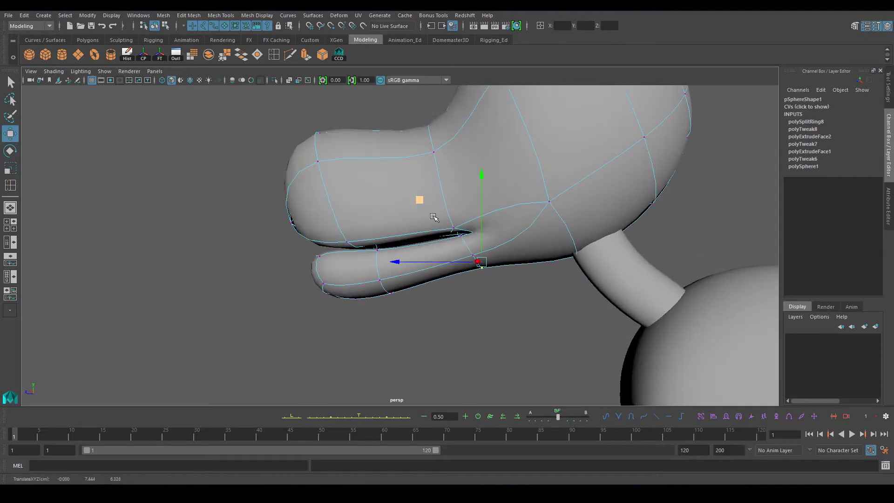
Move the jaw vertex forward toward the snout, checking in wireframe
key(4)
key(5)
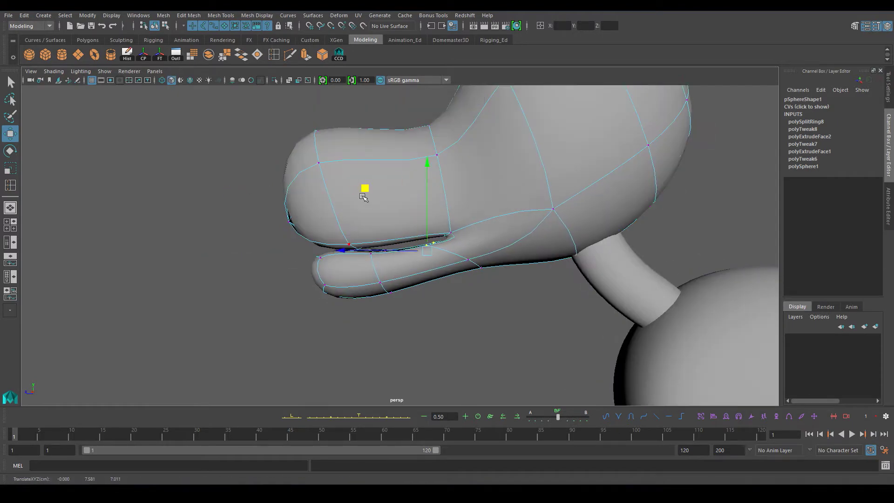
scroll(389, 289, up, 3)
right_drag(385, 225, 339, 209)
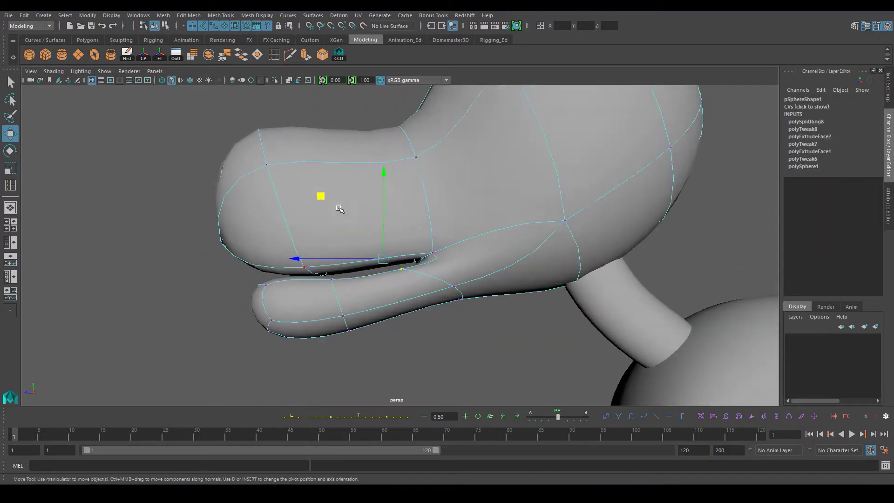
mouse_move(339, 209)
alt+middle_down()
mouse_move(385, 178)
mouse_move(243, 207)
alt+middle_up()
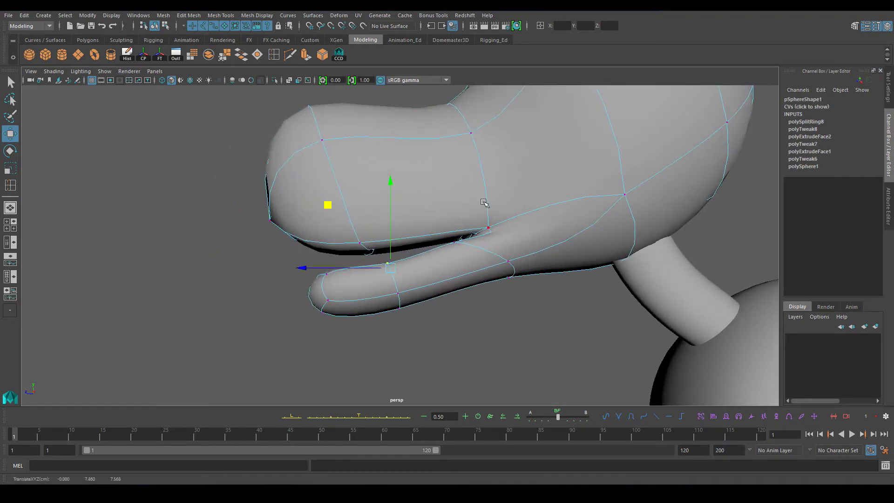
scroll(483, 203, down, 5)
Select the face under the jaw from a front view for scaling
mouse_move(483, 203)
alt+mouse_down()
mouse_move(375, 285)
mouse_move(452, 228)
alt+mouse_up()
right_drag(452, 228, 452, 253)
click(454, 284)
key(r)
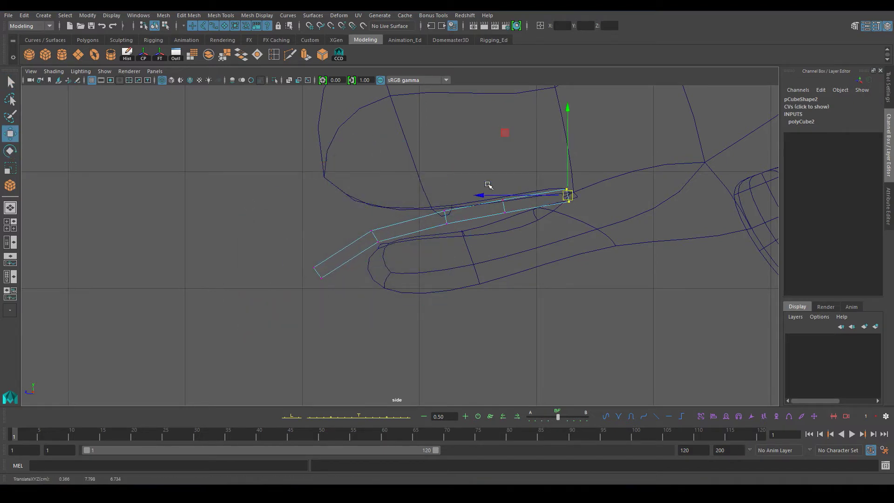
Narrow and reshape the tongue box's lower end by moving and scaling its points
click(446, 221)
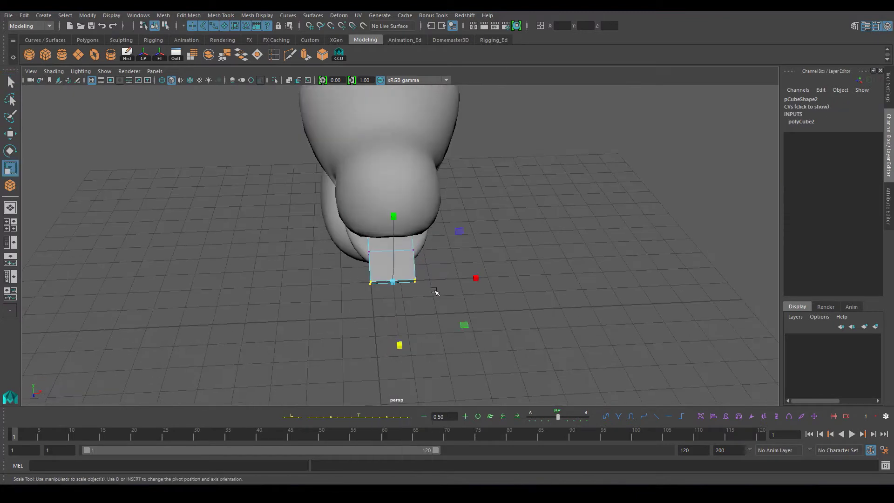
middle_drag(435, 291, 357, 253)
key(r)
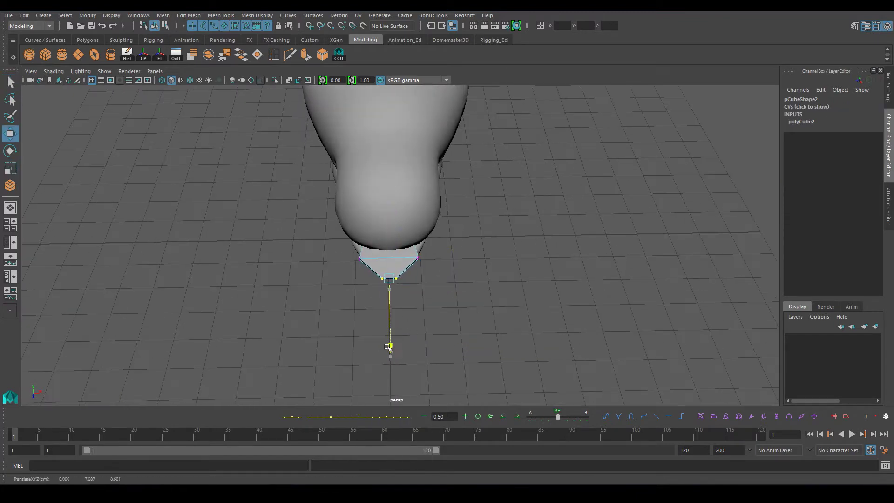
alt+drag(392, 325, 365, 256)
key(4)
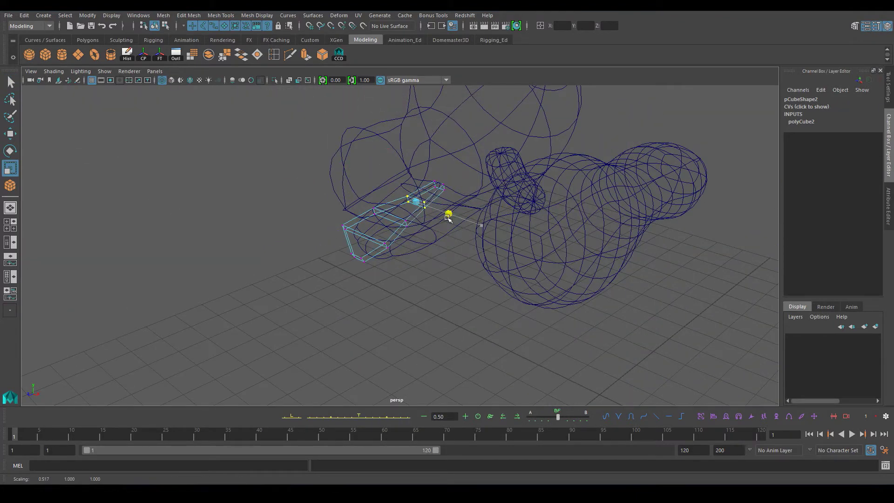
key(5)
Return to smooth-shaded object mode and orbit around the finished dog
key(3)
key(q)
click(411, 278)
mouse_move(411, 278)
alt+mouse_down()
mouse_move(353, 275)
mouse_move(395, 294)
alt+mouse_up()
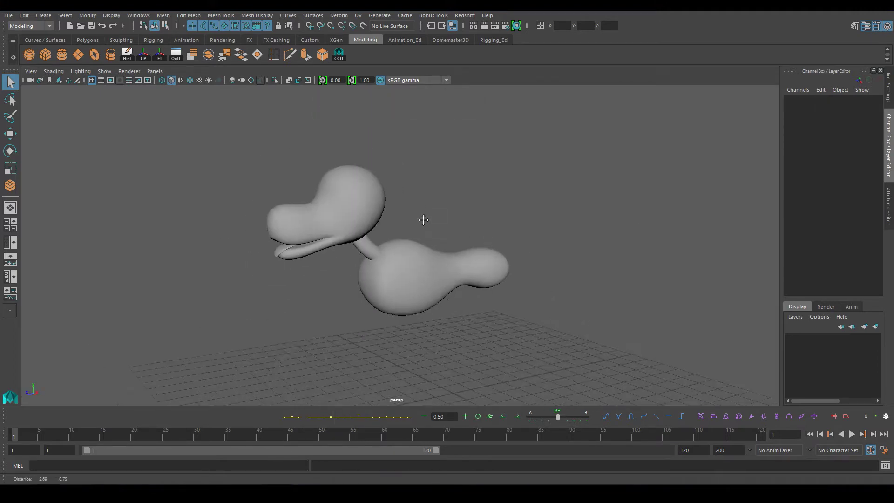
alt+drag(423, 215, 400, 236)
Create a polygon cube with 2 width subdivisions and shift its middle vertices along X
key(y)
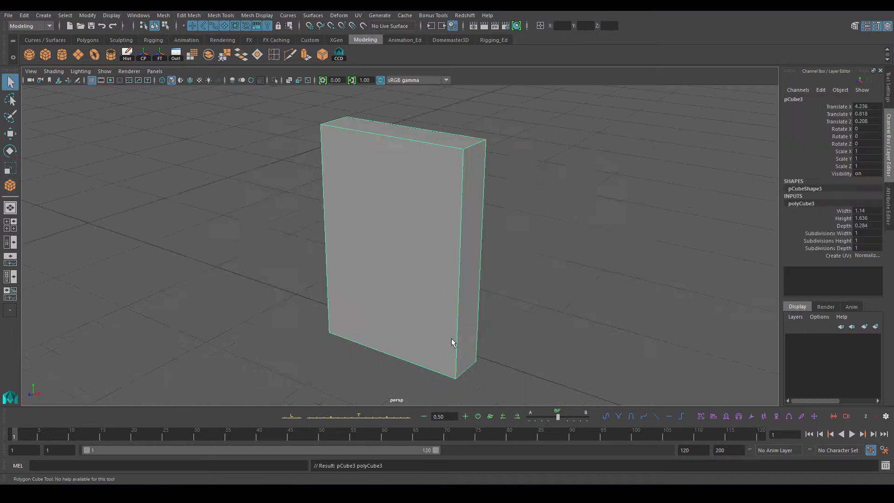
click(827, 233)
middle_drag(665, 221, 515, 300)
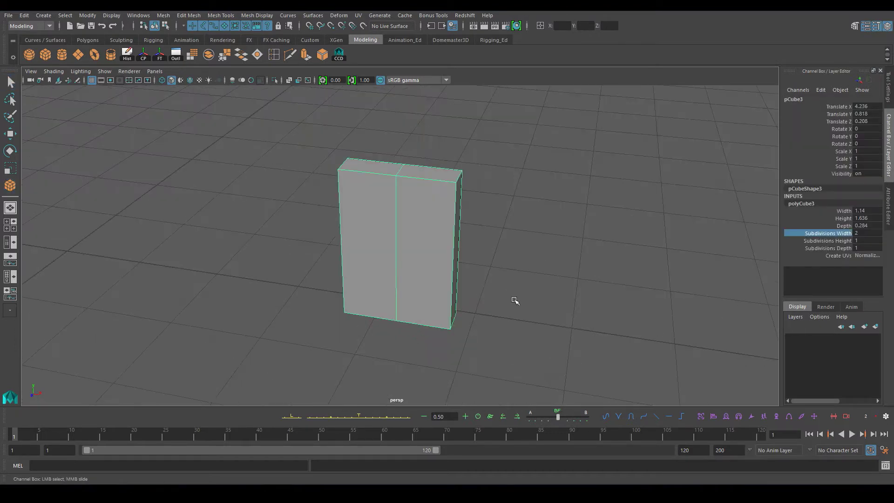
key(F9)
alt+drag(560, 273, 320, 258)
key(w)
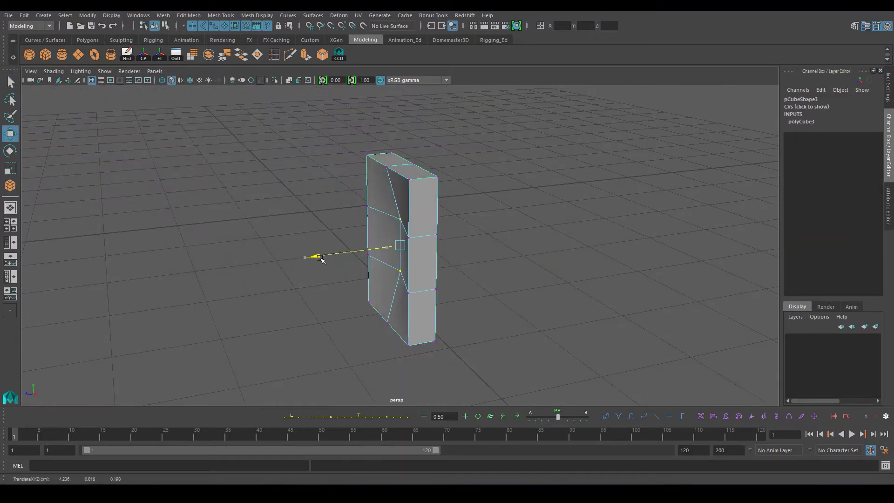
Slant the cube's lower side and move a lower vertex
alt+drag(381, 226, 459, 304)
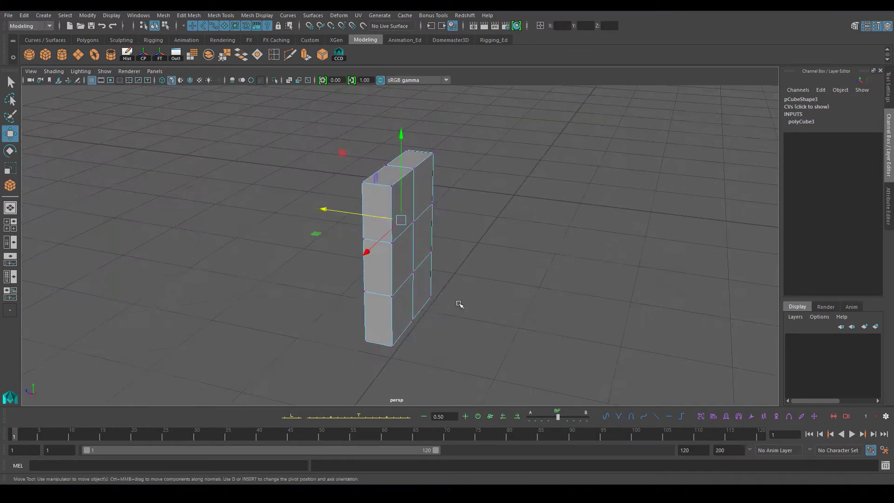
mouse_move(409, 259)
mouse_down()
mouse_move(340, 260)
mouse_move(370, 210)
mouse_up()
click(388, 165)
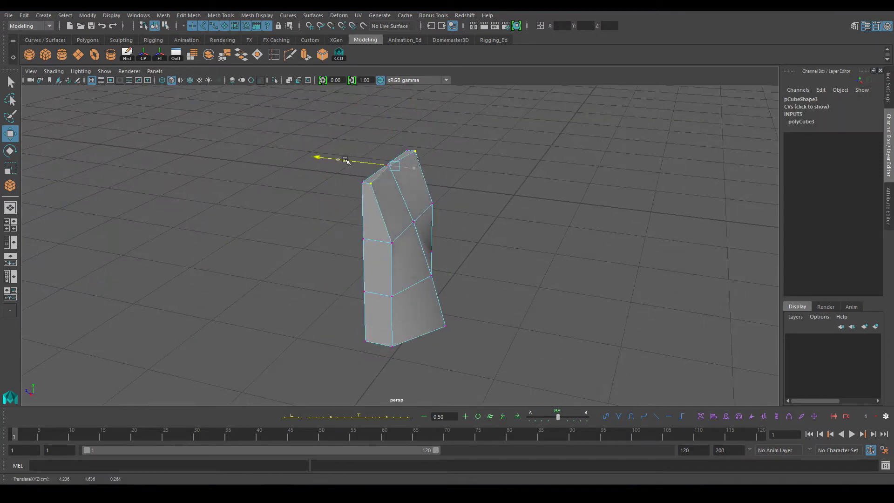
mouse_move(339, 160)
alt+mouse_down()
mouse_move(400, 182)
mouse_move(380, 176)
mouse_move(451, 234)
alt+mouse_up()
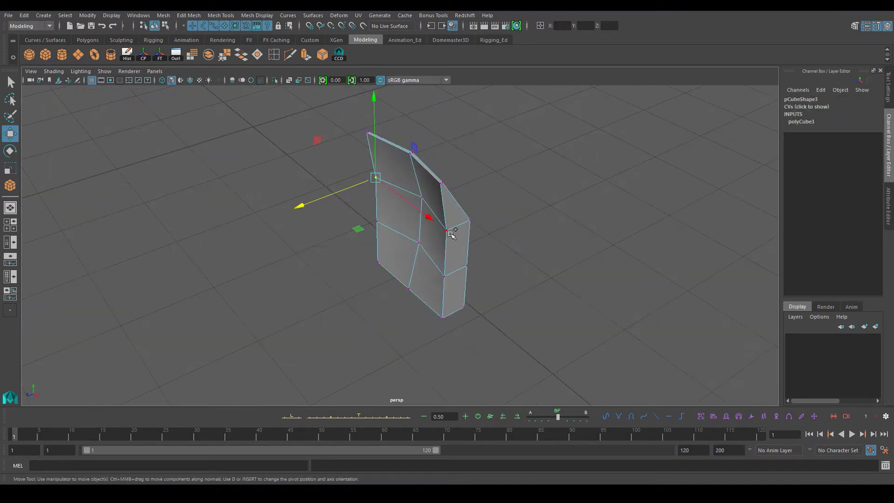
alt+drag(337, 231, 379, 232)
click(405, 296)
mouse_move(405, 295)
alt+mouse_down()
mouse_move(399, 286)
mouse_move(423, 247)
alt+mouse_up()
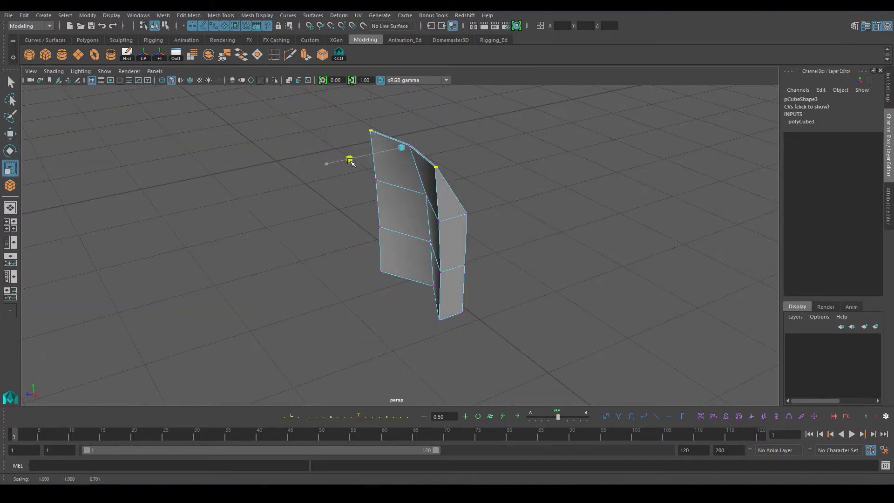
Pinch the cube's top row of vertices into a point
alt+drag(350, 161, 326, 195)
right_drag(400, 181, 382, 153)
mouse_move(382, 153)
alt+mouse_down()
mouse_move(380, 209)
mouse_move(429, 272)
alt+mouse_up()
key(q)
click(379, 209)
key(w)
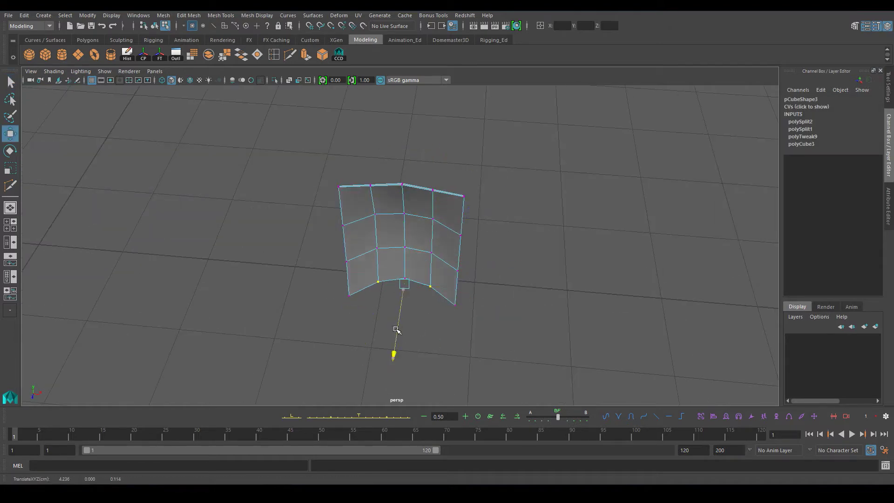
alt+drag(396, 329, 373, 279)
mouse_move(326, 154)
mouse_down()
mouse_move(466, 186)
mouse_move(407, 178)
mouse_up()
Scale the top vertices to taper the ear shape
key(r)
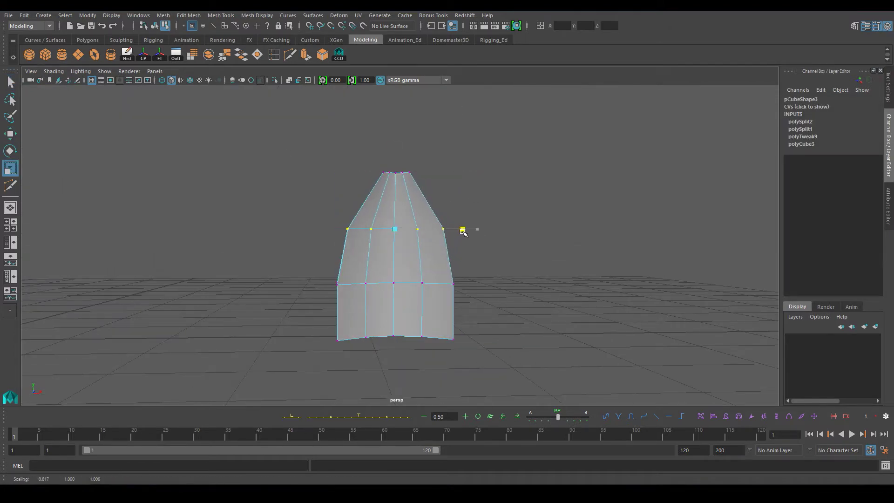
drag(364, 158, 429, 186)
key(w)
key(w)
mouse_move(539, 201)
alt+mouse_down()
mouse_move(466, 210)
mouse_move(455, 177)
mouse_move(423, 310)
mouse_move(364, 250)
alt+mouse_up()
key(r)
alt+drag(397, 131, 347, 219)
key(r)
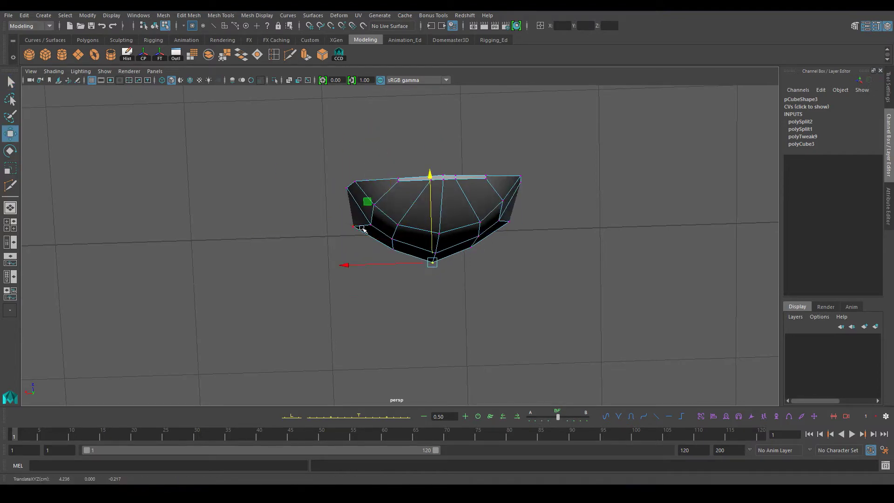
mouse_move(356, 231)
alt+mouse_down()
mouse_move(430, 195)
mouse_move(470, 144)
mouse_move(495, 200)
mouse_move(424, 246)
alt+mouse_up()
key(w)
key(F8)
Refine one ear vertex and place the ear on top of the dog's head
click(423, 246)
right_drag(385, 225, 350, 235)
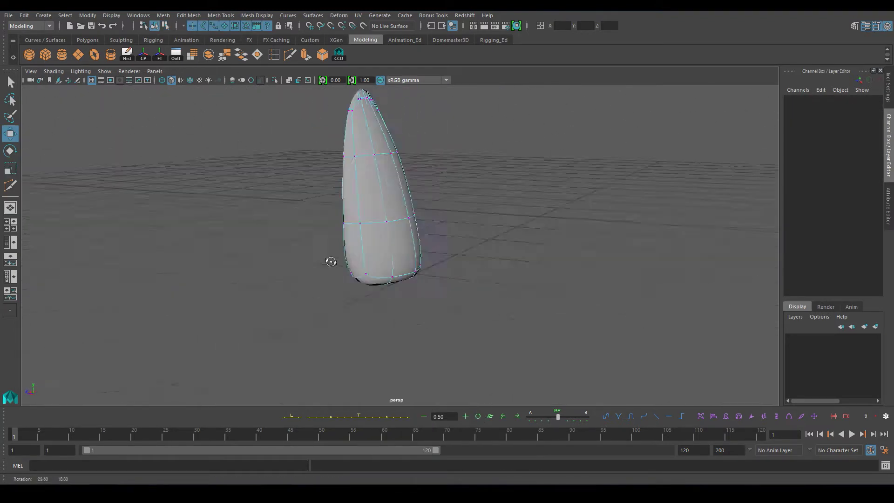
mouse_move(330, 260)
alt+mouse_down()
mouse_move(396, 227)
mouse_move(398, 265)
alt+mouse_up()
alt+drag(406, 185, 419, 201)
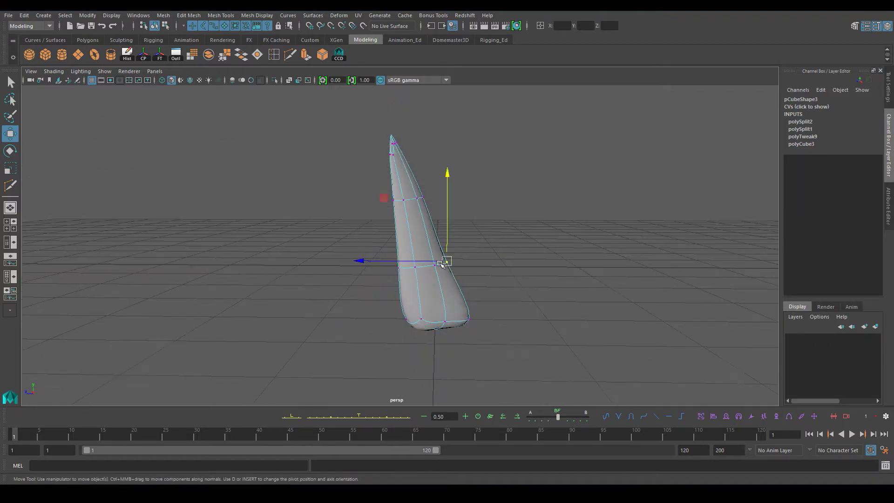
right_drag(419, 200, 460, 184)
scroll(459, 184, down, 5)
mouse_move(373, 279)
alt+mouse_down()
mouse_move(323, 256)
mouse_move(383, 242)
mouse_move(412, 196)
alt+mouse_up()
Tilt the ear (pCube3) on the head and scale it down to 0.837
mouse_move(373, 117)
alt+mouse_down()
mouse_move(351, 173)
mouse_move(393, 193)
mouse_move(350, 186)
mouse_move(379, 230)
mouse_move(391, 210)
mouse_move(395, 223)
mouse_move(419, 216)
mouse_move(391, 230)
mouse_move(435, 197)
mouse_move(393, 226)
mouse_move(404, 230)
mouse_move(389, 224)
alt+mouse_up()
key(w)
key(e)
key(w)
key(e)
key(w)
click(393, 225)
key(r)
key(e)
alt+drag(443, 170, 462, 165)
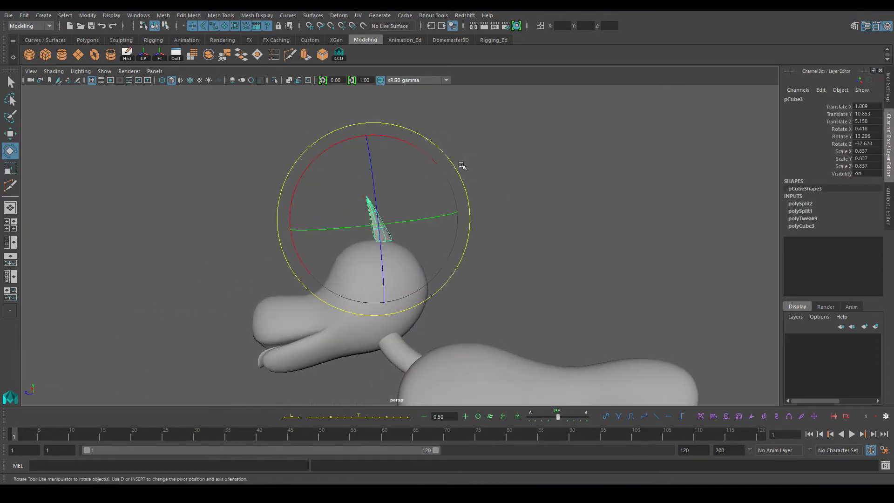
Curve the ear by rotating its tip vertices, then create a small polygon sphere
alt+drag(377, 225, 354, 219)
alt+right_drag(354, 219, 382, 219)
key(e)
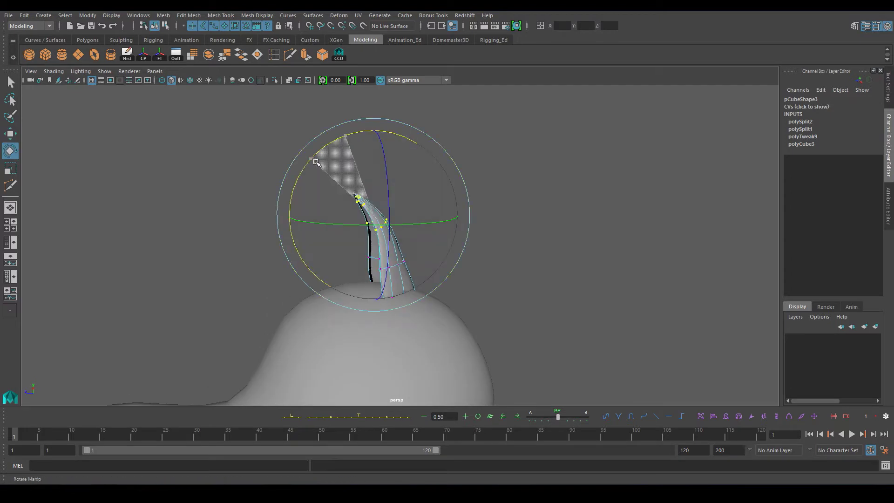
key(w)
mouse_move(363, 200)
alt+mouse_down()
mouse_move(341, 194)
mouse_move(462, 223)
alt+mouse_up()
key(e)
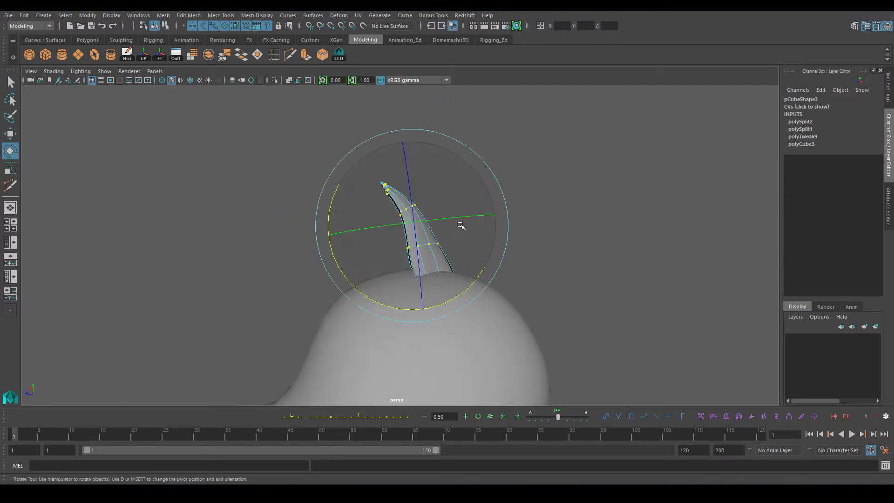
key(q)
mouse_move(330, 209)
alt+mouse_down()
mouse_move(501, 278)
mouse_move(482, 277)
alt+mouse_up()
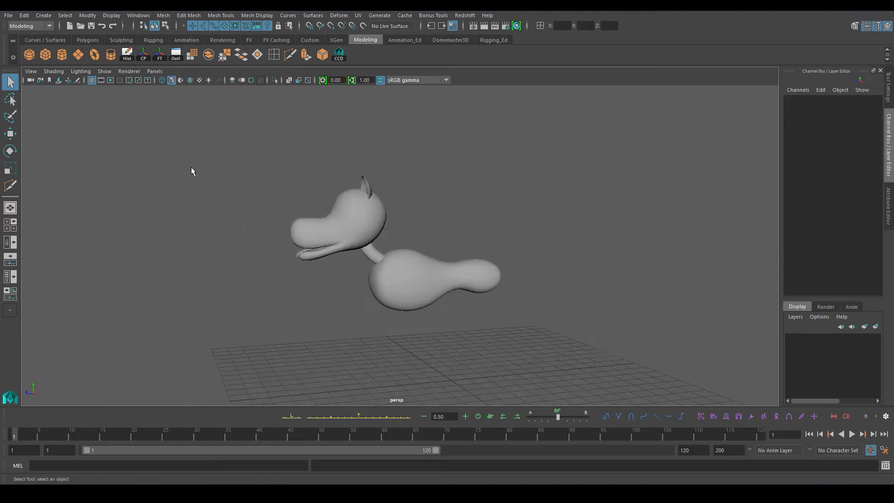
click(29, 54)
Set the sphere to Translate X 0, move it toward the muzzle, and give it 12 subdivisions
key(f)
mouse_move(397, 355)
mouse_down()
mouse_move(288, 247)
mouse_move(419, 232)
mouse_up()
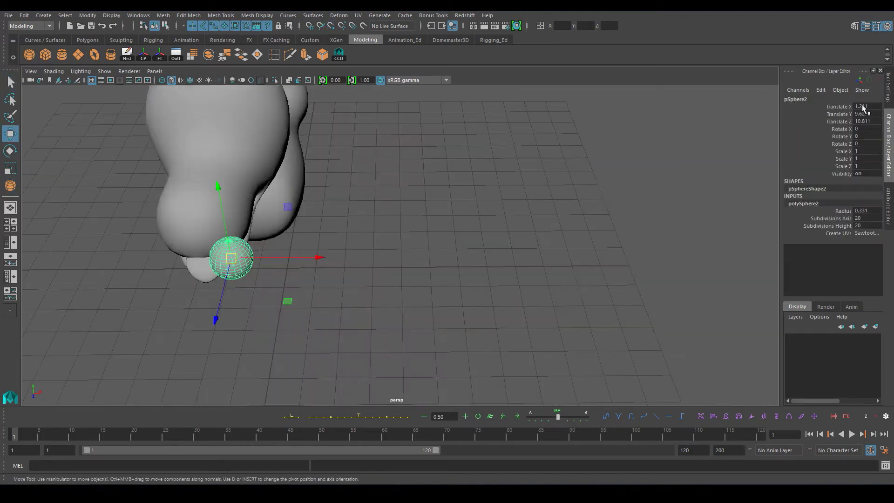
click(866, 106)
text(0)
alt+drag(479, 293, 279, 154)
click(419, 250)
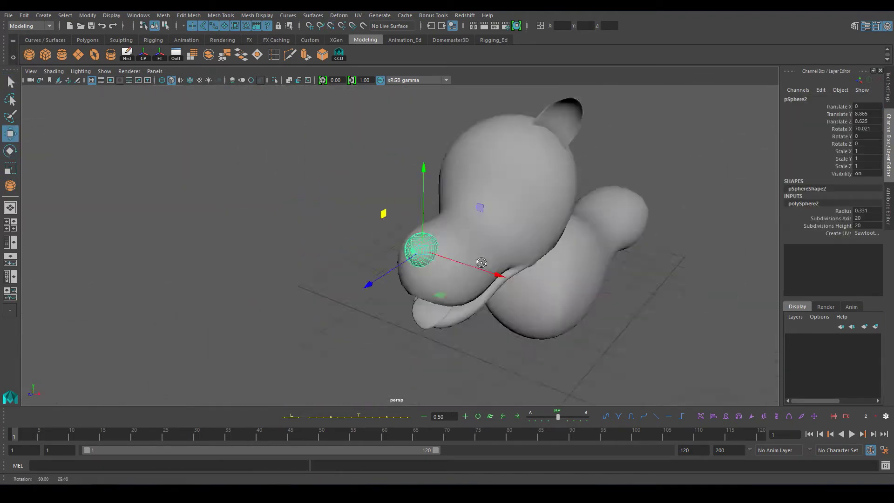
alt+drag(419, 250, 473, 229)
drag(831, 218, 828, 226)
middle_drag(577, 246, 568, 246)
text(12)
key(Return)
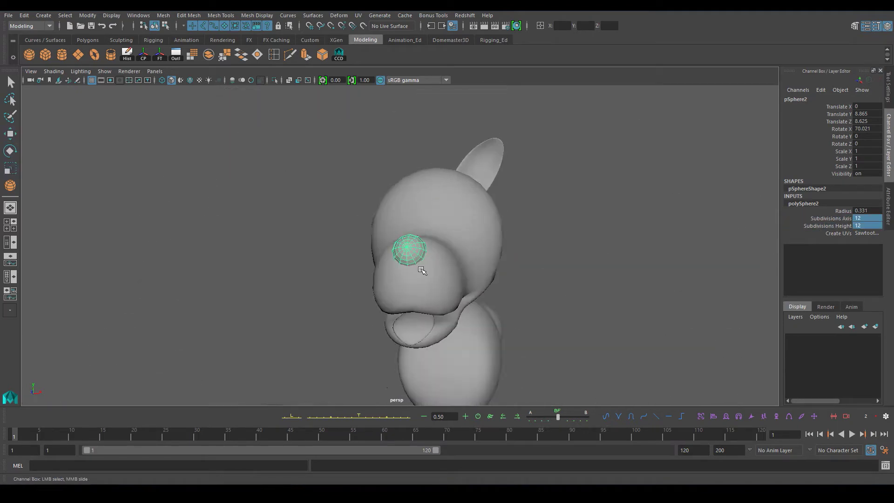
Rotate the sphere 90 degrees in X and lower its subdivisions to 6
alt+drag(421, 269, 467, 295)
alt+drag(368, 295, 379, 244)
click(866, 129)
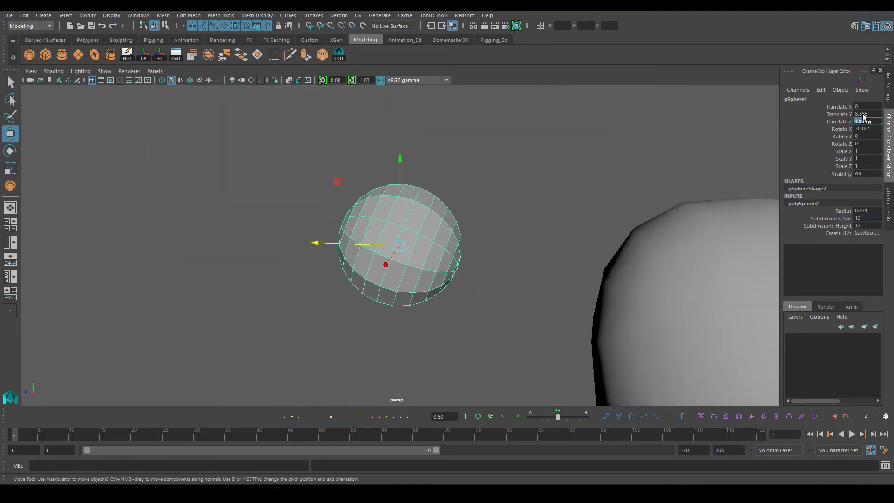
text(90)
key(Return)
key(q)
click(803, 204)
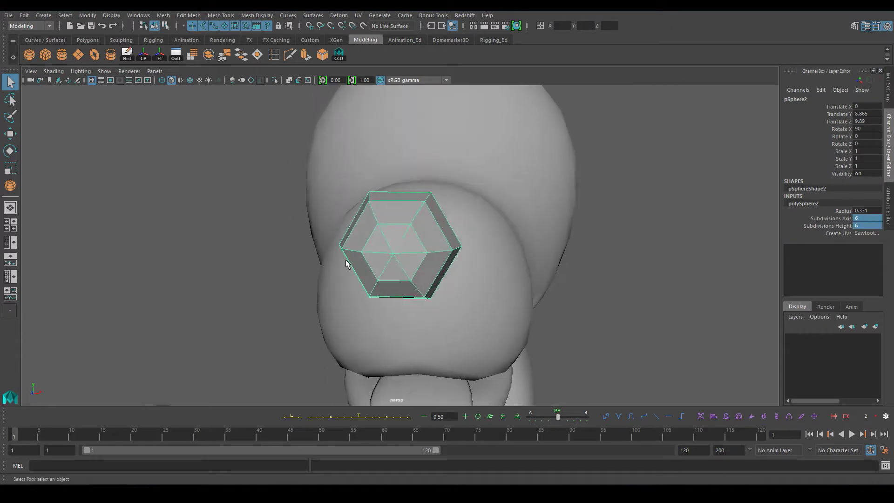
Stretch the sphere's front cap sideways and cut a new edge loop with Multi-Cut
alt+drag(373, 252, 400, 242)
key(r)
drag(484, 205, 595, 238)
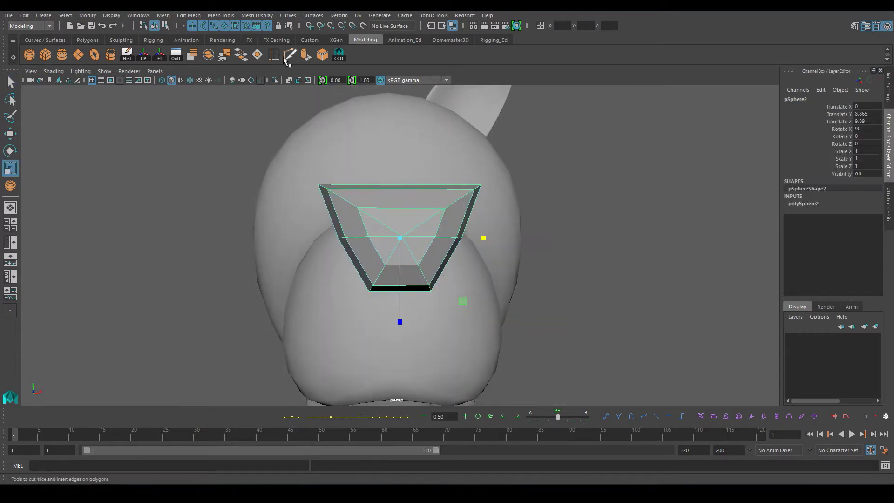
key(ctrl+shift+x)
click(357, 202)
key(w)
Lower the nose onto the muzzle, enlarge it slightly and tilt it to fit
key(F8)
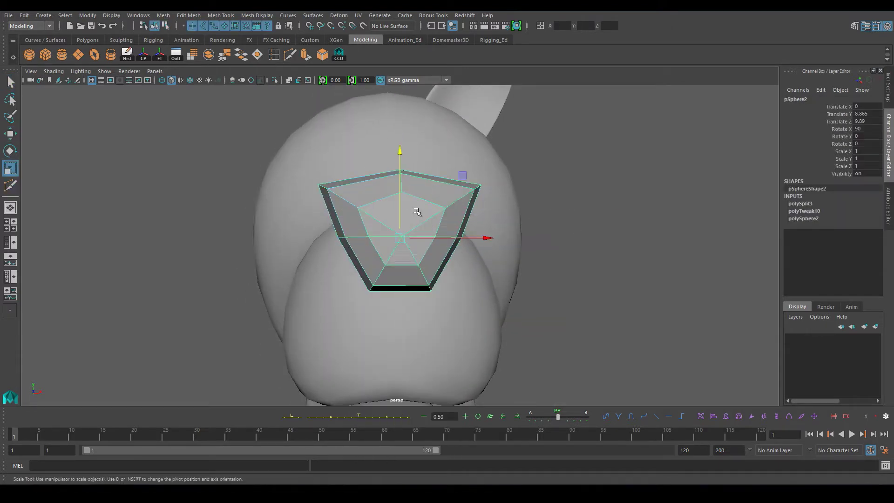
scroll(401, 232, down, 5)
drag(403, 170, 404, 184)
alt+drag(403, 184, 331, 269)
key(r)
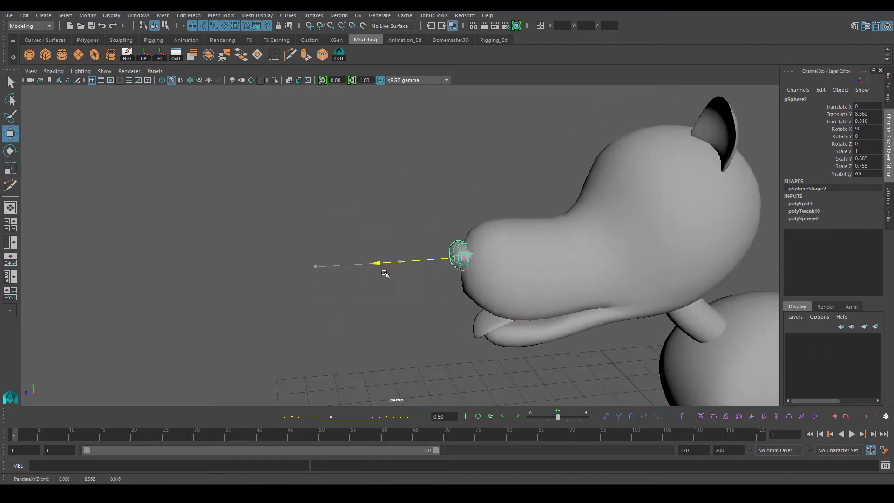
alt+drag(384, 273, 400, 261)
mouse_move(409, 254)
mouse_down()
mouse_move(428, 254)
mouse_move(337, 185)
mouse_up()
Shrink the nose slightly and check its fit from front and side views
key(e)
key(w)
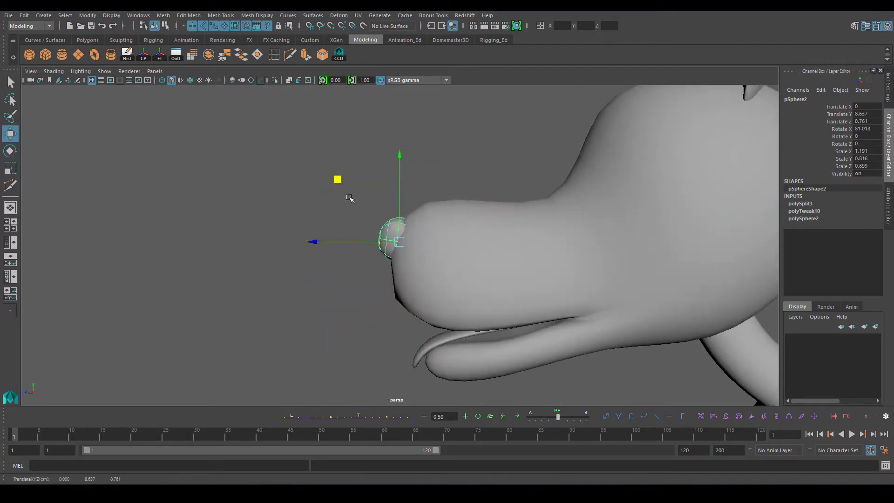
key(e)
key(r)
drag(399, 241, 390, 243)
alt+drag(390, 243, 395, 243)
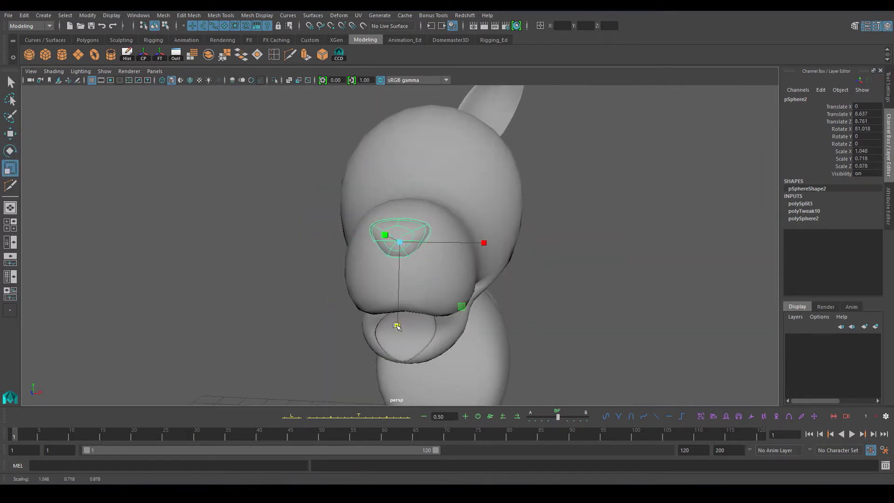
key(w)
mouse_move(396, 326)
alt+mouse_down()
mouse_move(339, 179)
mouse_move(402, 269)
mouse_move(287, 158)
alt+mouse_up()
click(293, 239)
Select the ear and group it with Ctrl+G
key(ctrl+z)
click(335, 183)
mouse_move(150, 122)
alt+mouse_down()
mouse_move(409, 209)
mouse_move(382, 200)
alt+mouse_up()
key(q)
click(359, 165)
key(ctrl+g)
Return the viewport layout to a single perspective view and orbit around the dog
key(space)
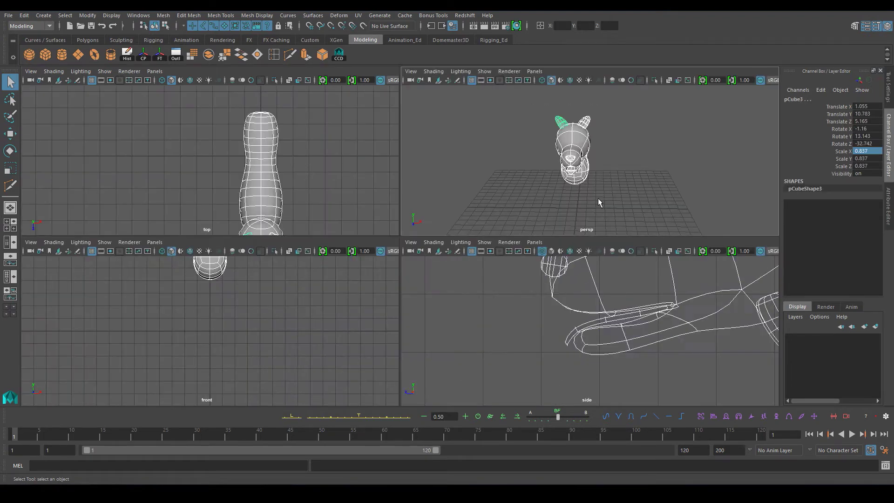
click(10, 242)
click(67, 183)
click(11, 207)
alt+drag(302, 214, 374, 229)
Select all the dog's parts and center their pivots
scroll(375, 233, down, 3)
drag(359, 170, 529, 295)
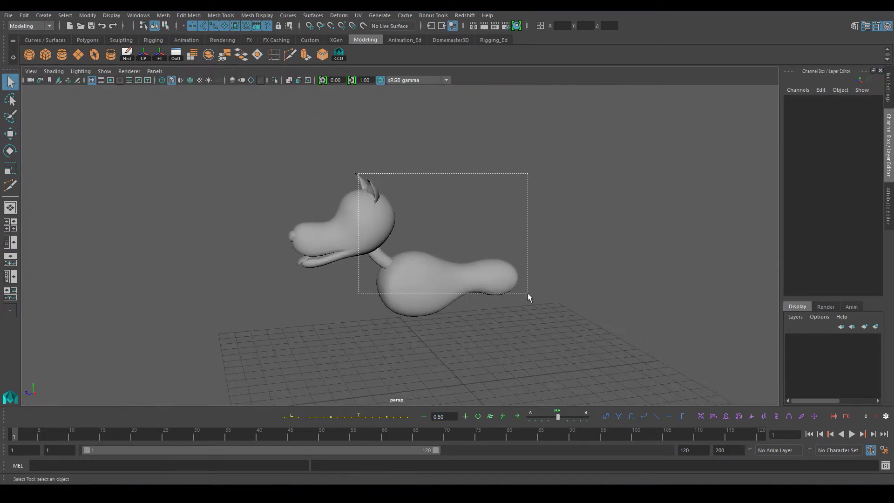
click(144, 54)
click(413, 252)
scroll(413, 252, up, 5)
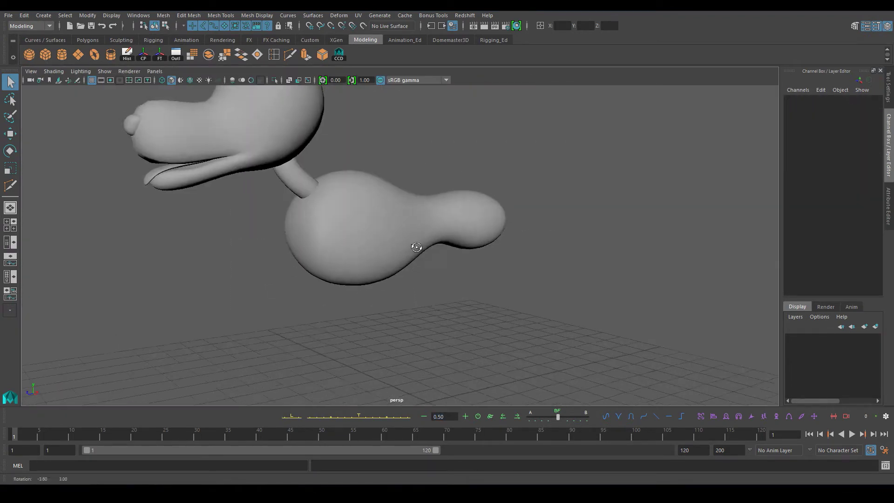
scroll(499, 228, down, 3)
Create a tall polygon cube with 6 height subdivisions and place it under the hip
mouse_move(417, 280)
mouse_down()
mouse_move(433, 275)
mouse_move(429, 170)
mouse_up()
click(827, 241)
middle_drag(615, 250, 651, 249)
key(w)
alt+drag(437, 259, 437, 237)
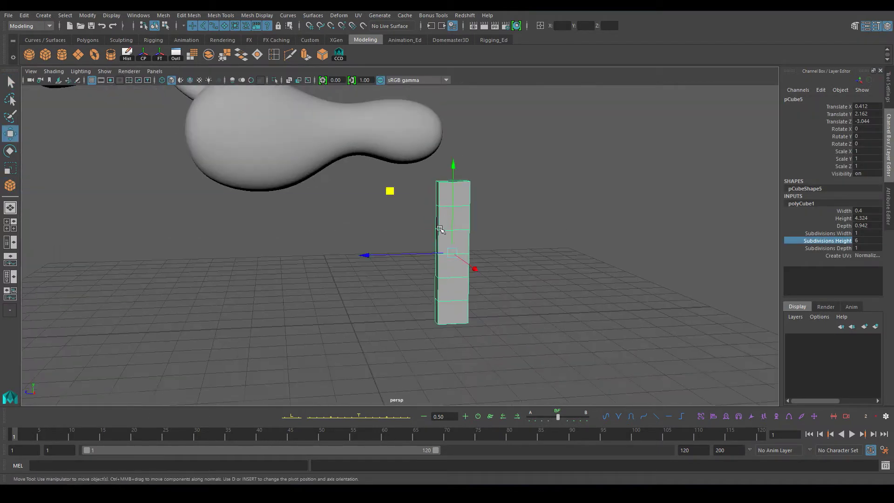
mouse_move(372, 253)
mouse_down()
mouse_move(515, 249)
mouse_move(360, 226)
mouse_up()
key(r)
Raise the box's top vertices up into the hip and select its middle vertex row
right_drag(435, 222, 389, 225)
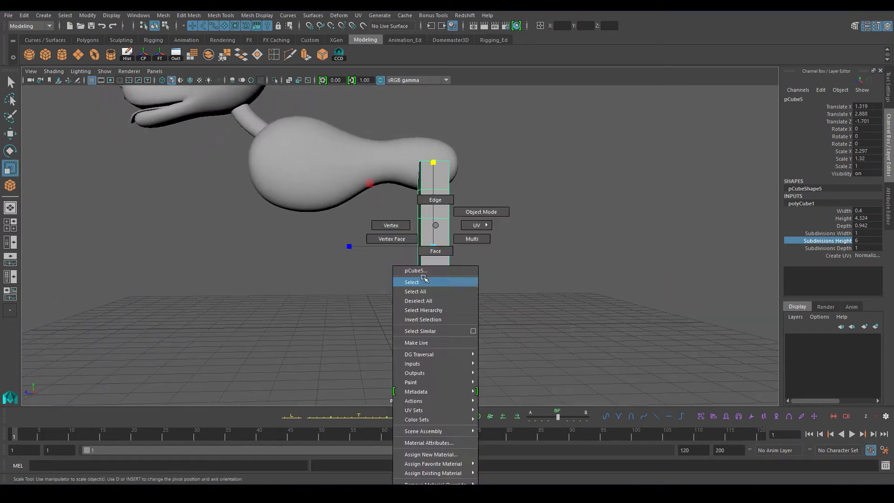
key(w)
alt+drag(434, 229, 451, 189)
drag(389, 157, 456, 190)
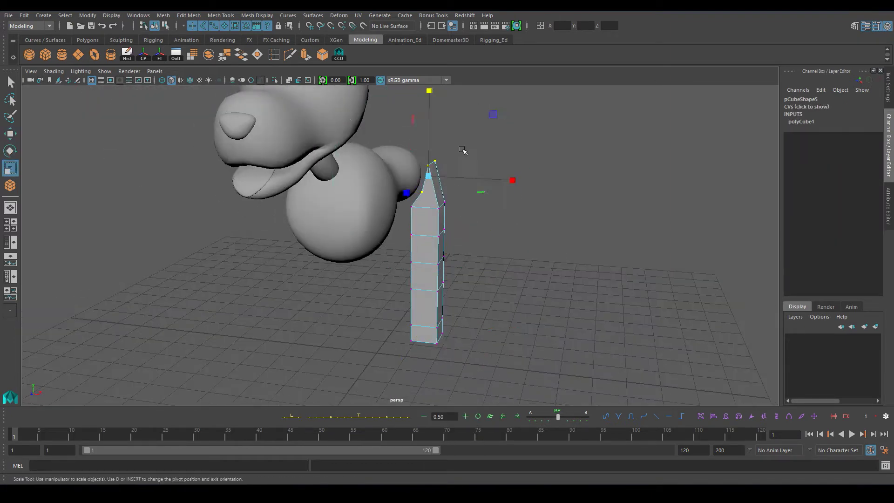
alt+right_drag(459, 191, 474, 194)
alt+drag(473, 194, 400, 224)
mouse_move(400, 161)
mouse_down()
mouse_move(398, 141)
mouse_move(503, 255)
mouse_move(496, 241)
mouse_move(439, 265)
mouse_up()
key(e)
key(w)
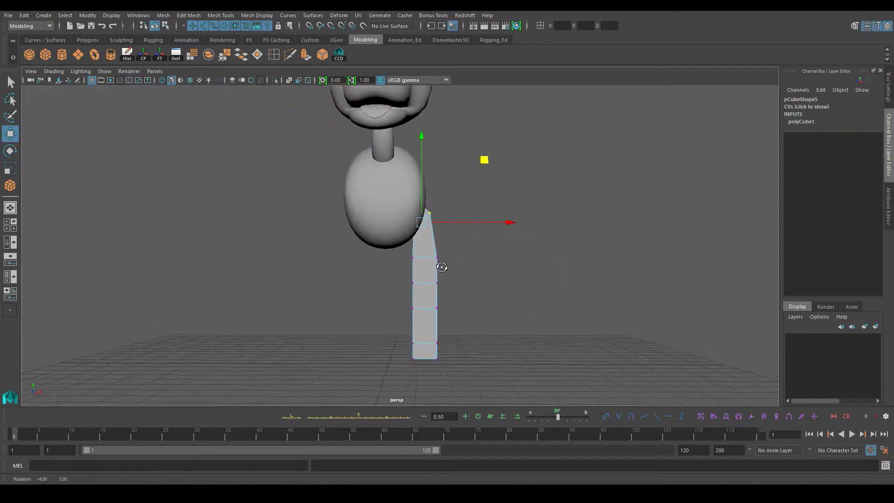
key(r)
mouse_move(401, 298)
mouse_down()
mouse_move(507, 309)
mouse_move(514, 326)
mouse_up()
mouse_move(430, 223)
alt+mouse_down()
mouse_move(485, 249)
mouse_move(401, 239)
alt+mouse_up()
Undo the accidental body selection and widen the leg's top vertices to fit the hip
key(ctrl+z)
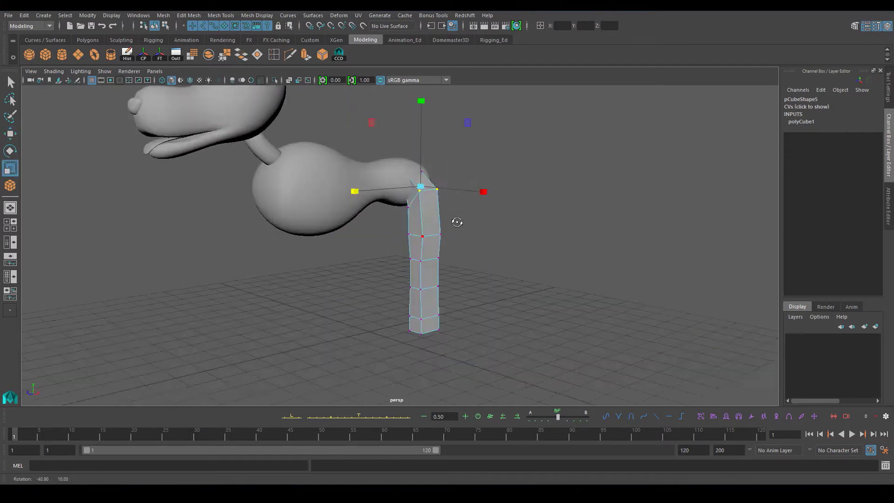
key(ctrl+z)
key(ctrl+z)
key(ctrl+z)
key(ctrl+z)
drag(340, 172, 276, 172)
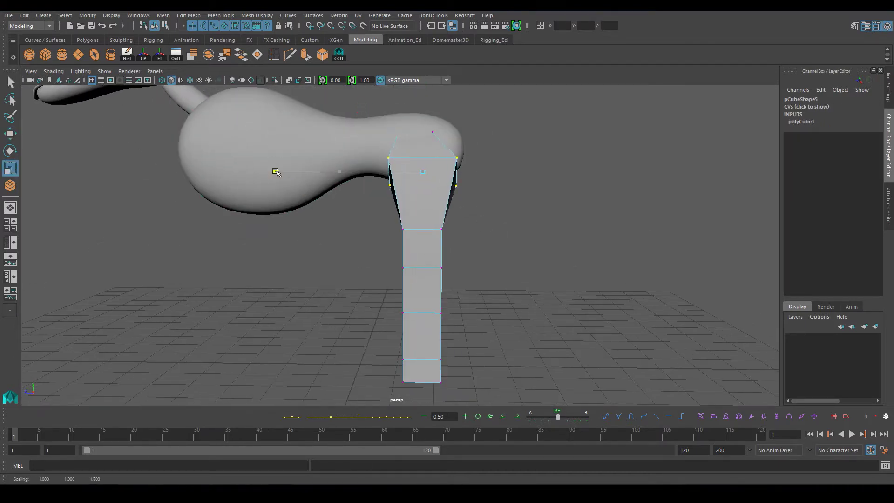
key(ctrl+z)
key(w)
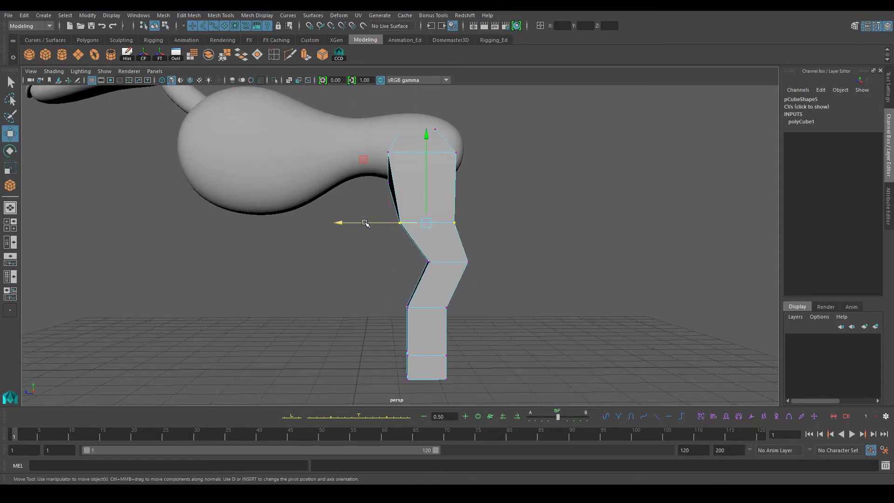
key(ctrl+z)
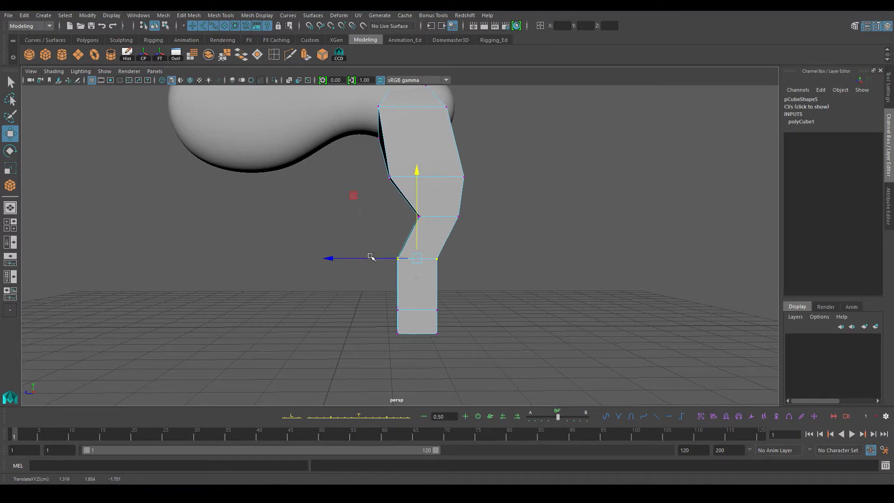
Undo several earlier leg vertex edits, then insert an edge loop across the leg
key(ctrl+z)
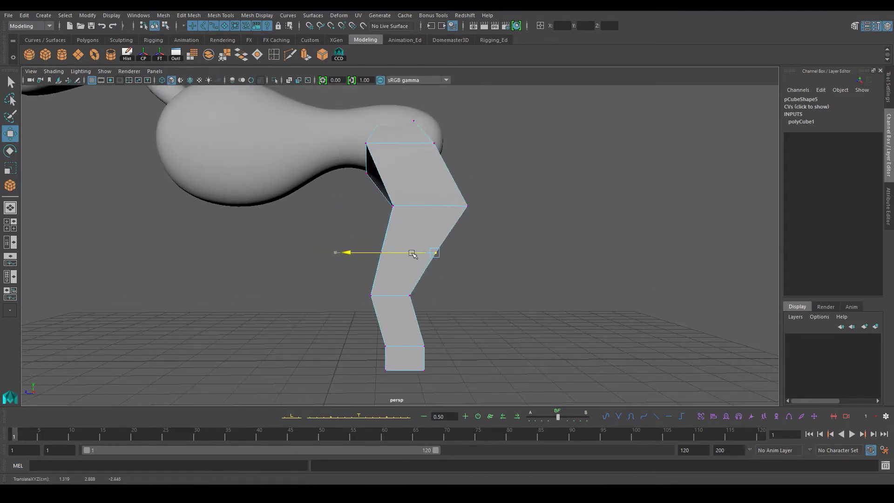
key(ctrl+z)
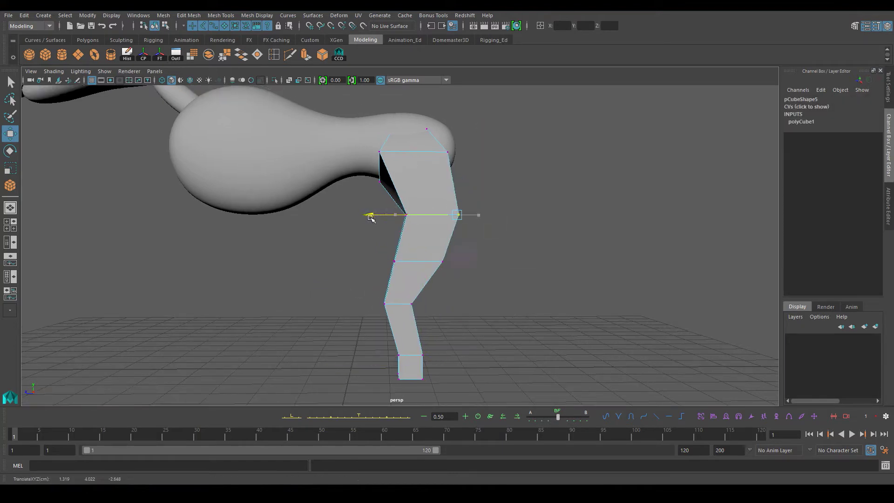
key(ctrl+z)
key(ctrl+z)
key(ctrl+z)
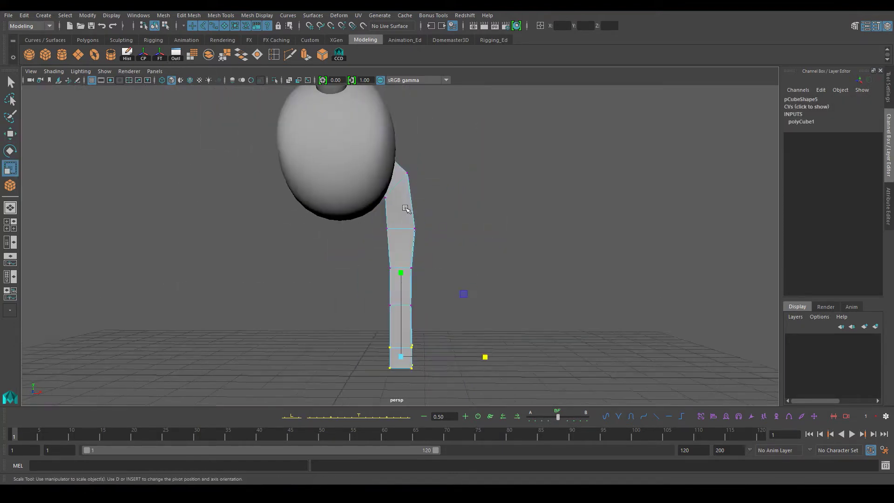
key(ctrl+z)
key(ctrl+z)
key(ctrl+z)
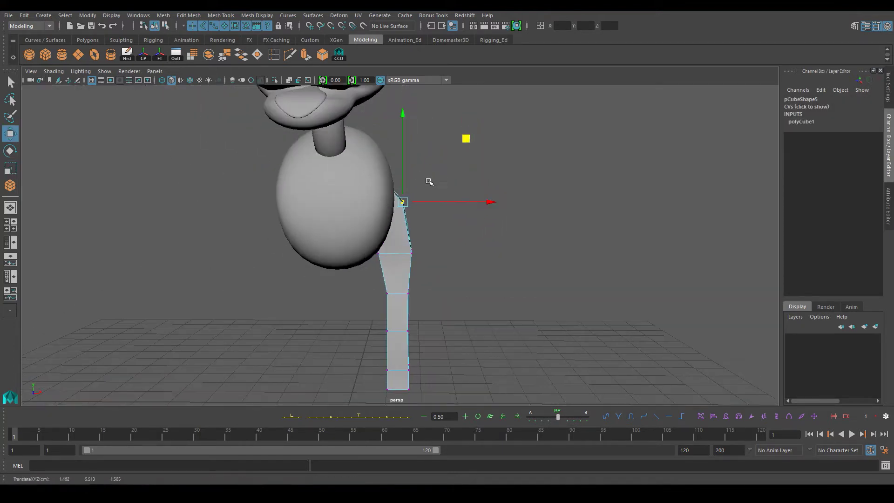
key(ctrl+z)
key(ctrl+z)
key(ctrl+z)
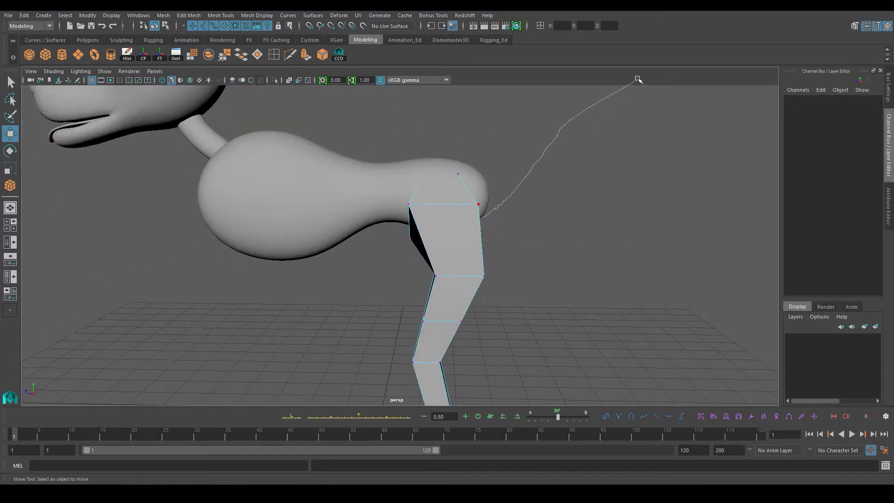
key(ctrl+z)
key(ctrl+z)
key(ctrl+z)
key(ctrl+z)
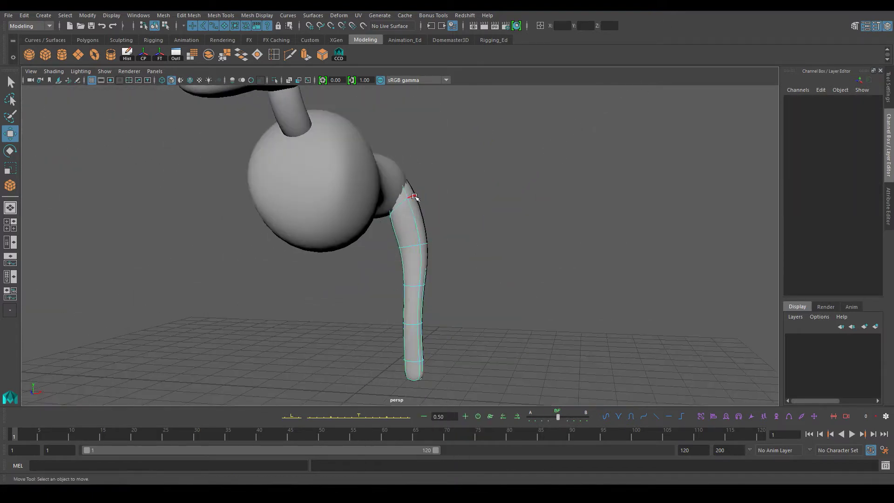
key(ctrl+z)
alt+drag(414, 197, 368, 280)
key(ctrl+z)
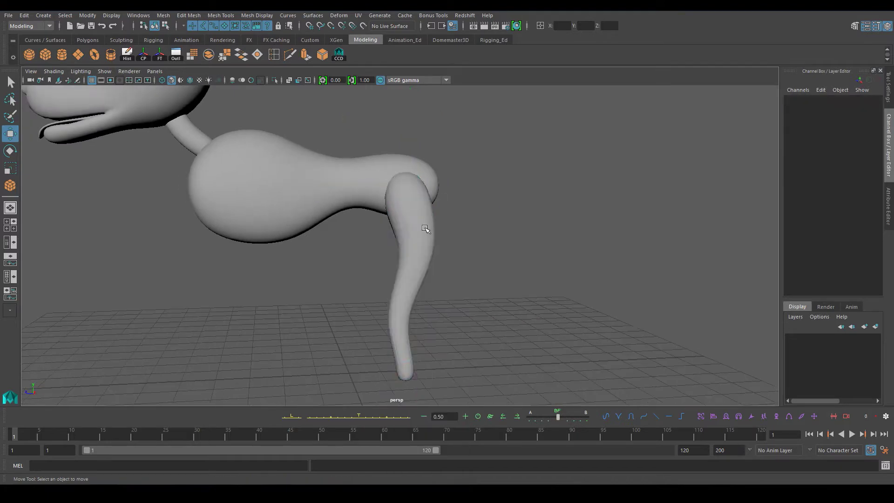
key(ctrl+z)
click(391, 343)
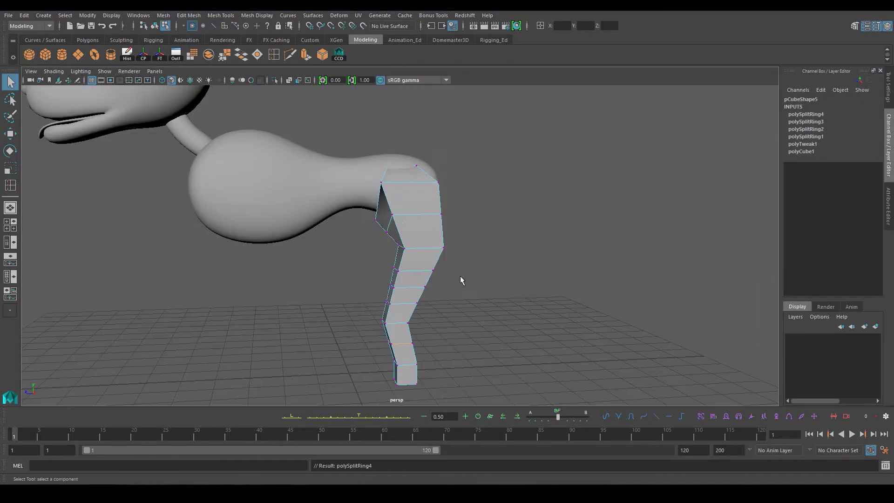
Adjust the leg's edge loops in side wireframe view and preview it smoothed
key(q)
key(4)
drag(381, 216, 460, 229)
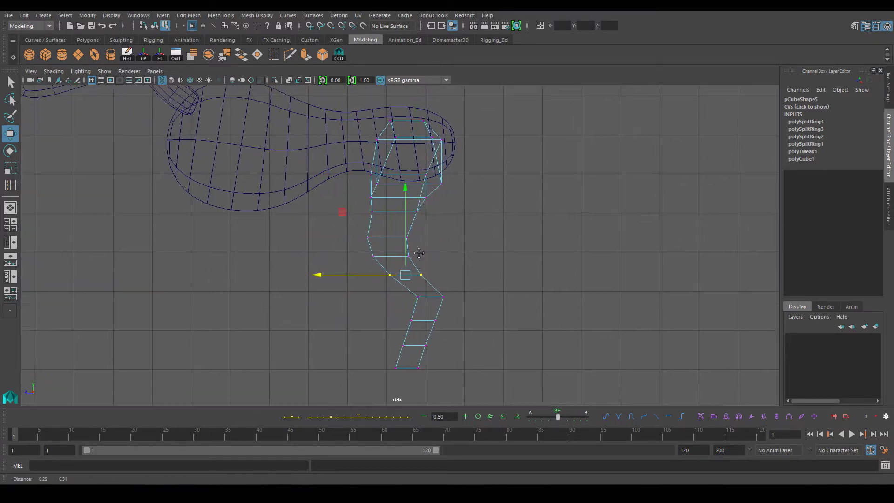
click(407, 347)
alt+middle_drag(394, 321, 392, 333)
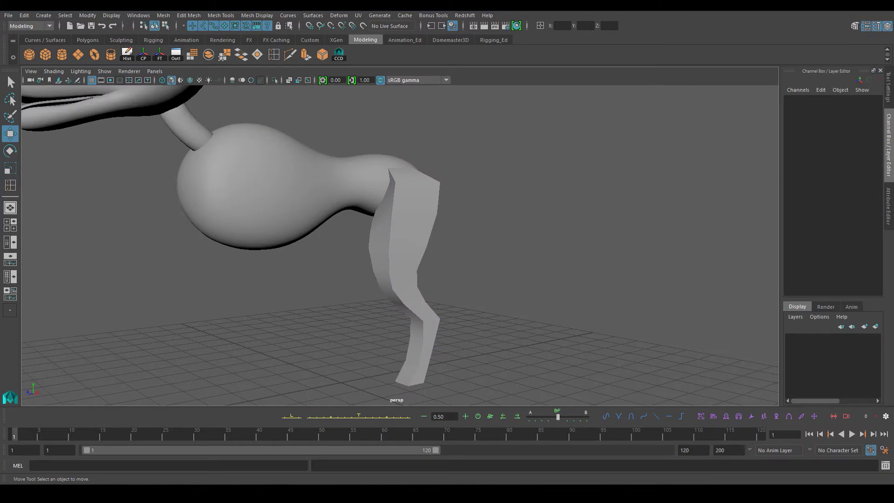
key(3)
mouse_move(479, 216)
alt+mouse_down()
mouse_move(391, 255)
mouse_move(376, 293)
mouse_move(490, 302)
alt+mouse_up()
Extrude the leg's bottom face forward into a foot and preview it smoothed
click(392, 255)
right_drag(423, 221, 387, 225)
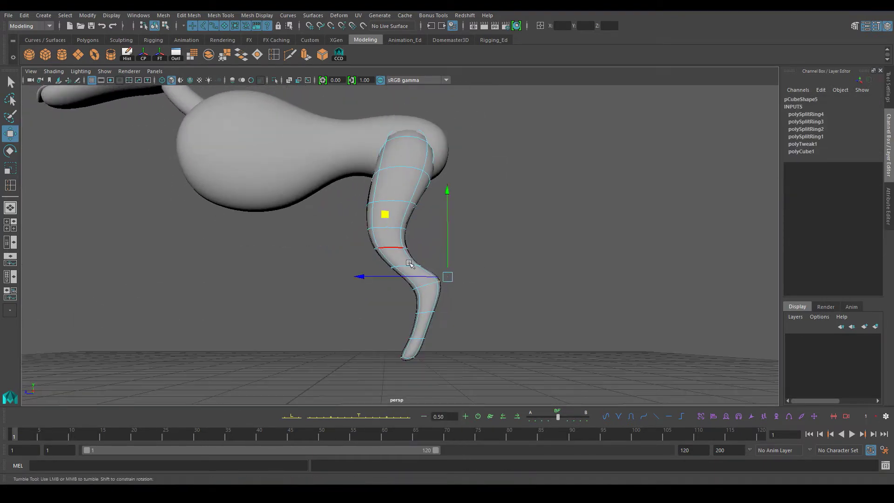
alt+drag(410, 264, 391, 280)
key(ctrl+e)
key(1)
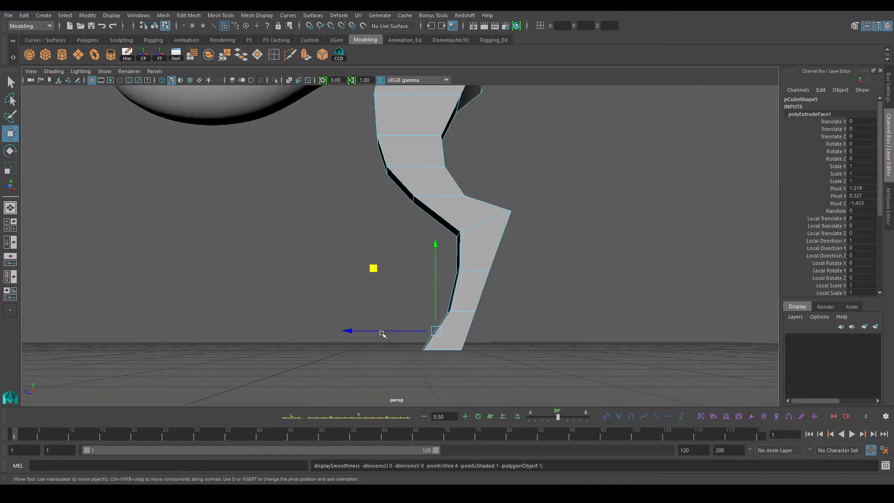
right_drag(396, 265, 387, 254)
mouse_move(419, 331)
mouse_down()
mouse_move(382, 326)
mouse_move(430, 305)
mouse_move(351, 295)
mouse_up()
key(3)
key(r)
alt+drag(403, 334, 352, 316)
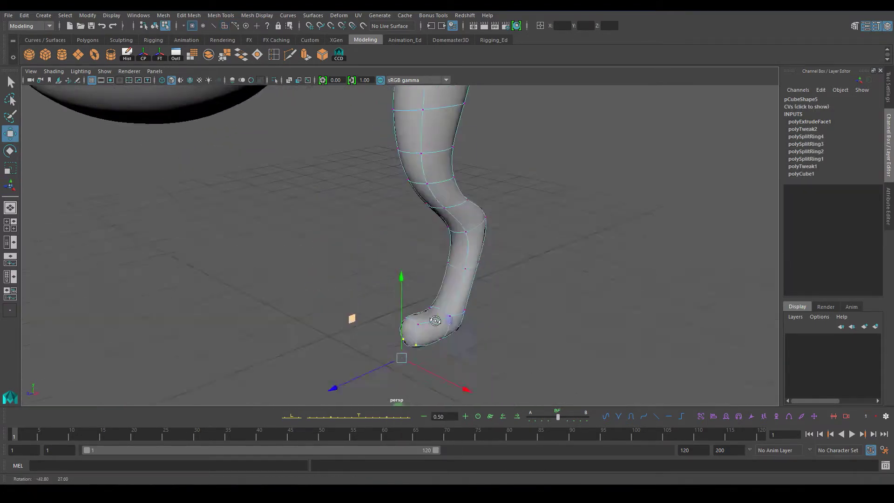
mouse_move(669, 350)
alt+mouse_down()
mouse_move(429, 350)
mouse_move(509, 339)
mouse_move(438, 207)
alt+mouse_up()
Group the finished leg and mirror a copy with Duplicate Special, Scale Z -1
key(F8)
key(q)
alt+middle_drag(439, 208, 409, 229)
key(ctrl+g)
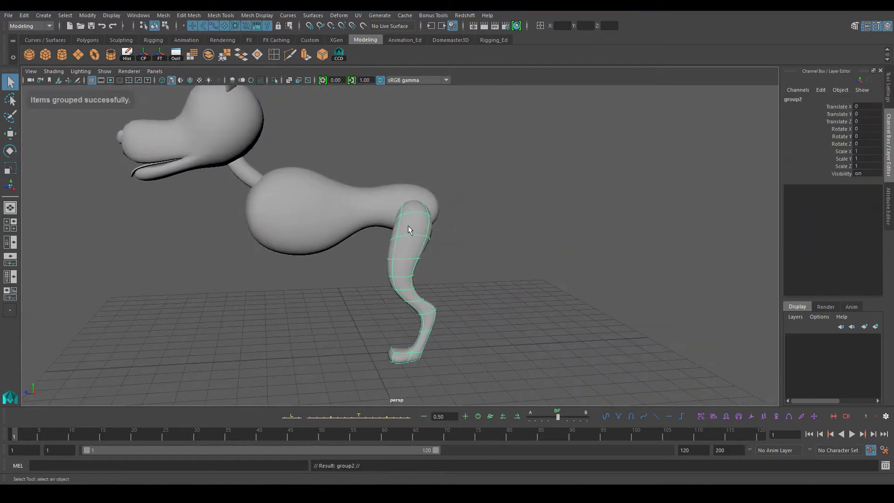
alt+drag(438, 280, 465, 260)
click(580, 277)
click(84, 196)
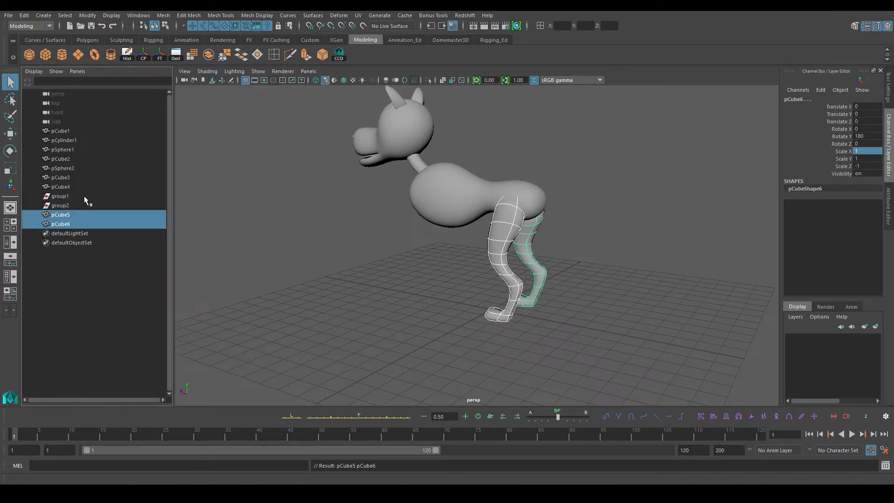
mouse_move(419, 280)
alt+mouse_down()
mouse_move(520, 253)
mouse_move(444, 262)
alt+mouse_up()
click(443, 262)
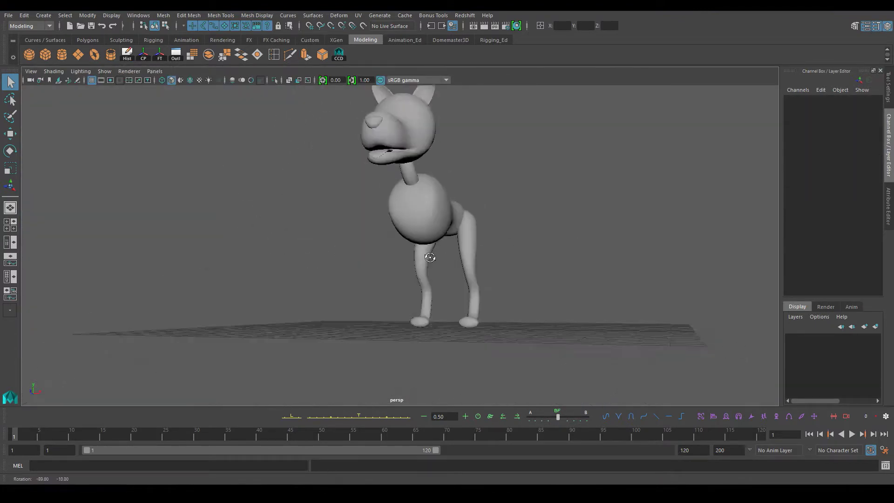
Draw a tall box under the dog's chest and narrow its top vertices into a wedge
alt+drag(358, 263, 315, 198)
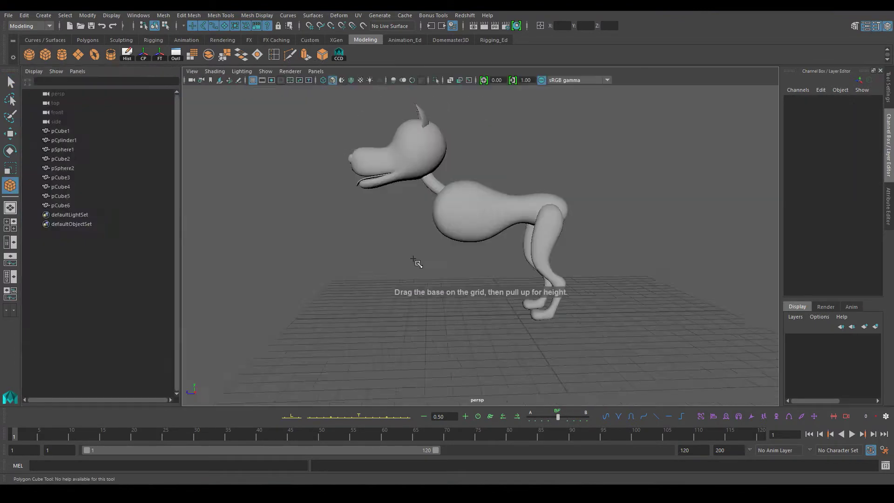
drag(409, 340, 405, 339)
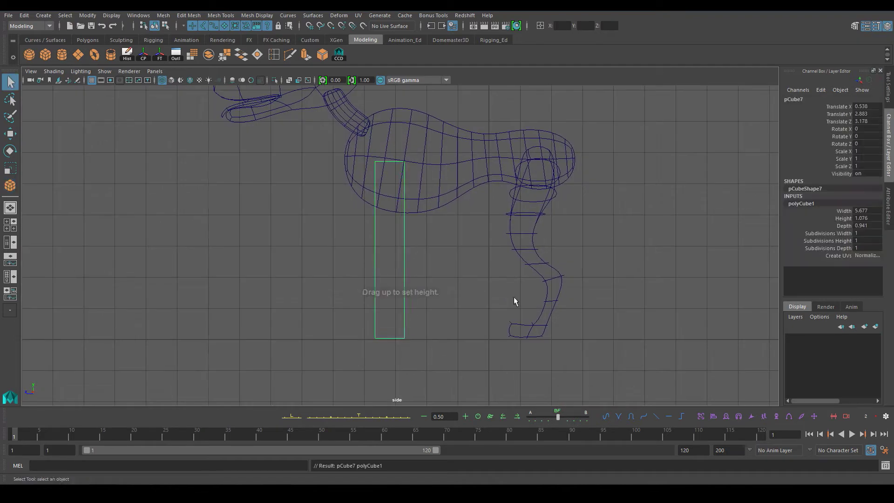
right_drag(399, 250, 399, 205)
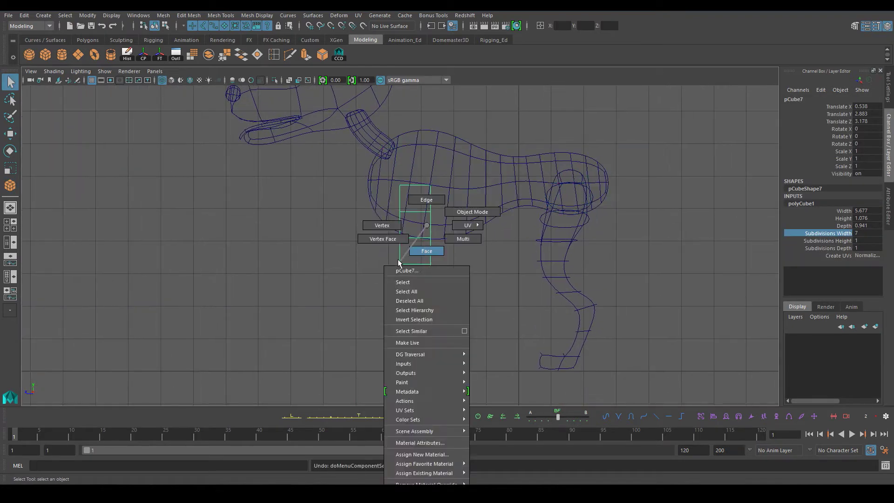
drag(366, 151, 414, 173)
key(w)
key(space)
key(space)
right_drag(383, 224, 383, 224)
Taper and slightly shrink the box's top vertex row in the perspective view
key(f)
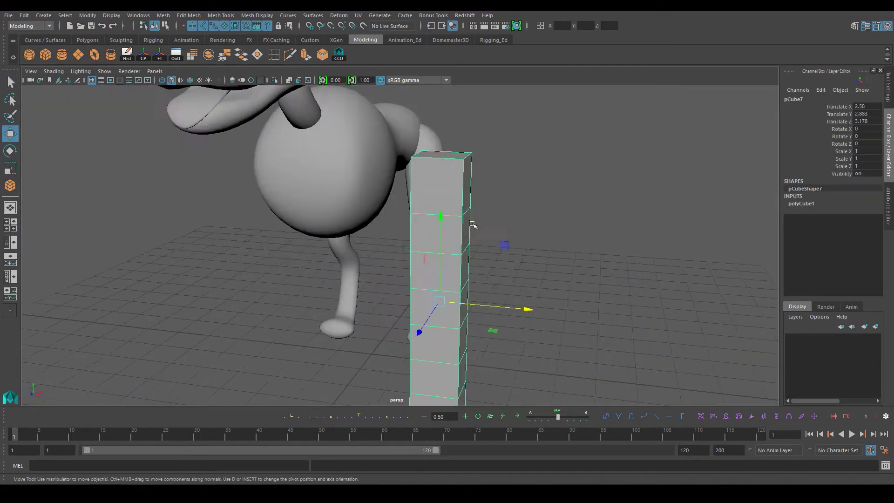
key(e)
key(r)
mouse_move(470, 142)
mouse_down()
mouse_move(453, 143)
mouse_move(480, 140)
mouse_up()
mouse_move(473, 259)
mouse_down()
mouse_move(415, 218)
mouse_move(472, 300)
mouse_up()
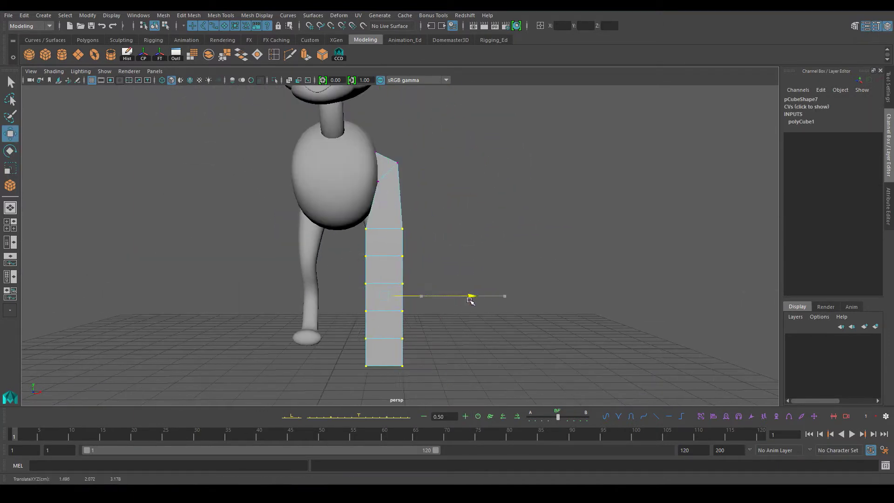
key(space)
key(space)
key(q)
In the side view, straighten the lower leg and shift the upper vertices toward the chest
alt+middle_drag(381, 244, 387, 227)
click(447, 217)
key(w)
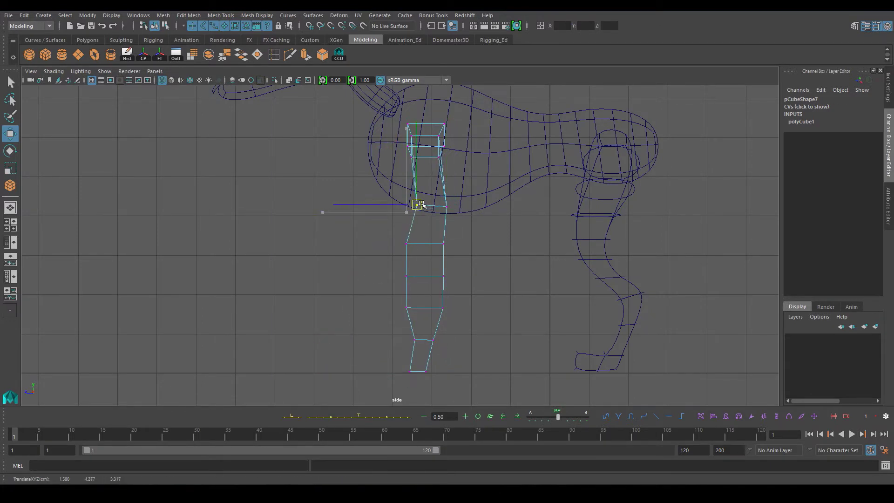
alt+middle_drag(421, 205, 398, 199)
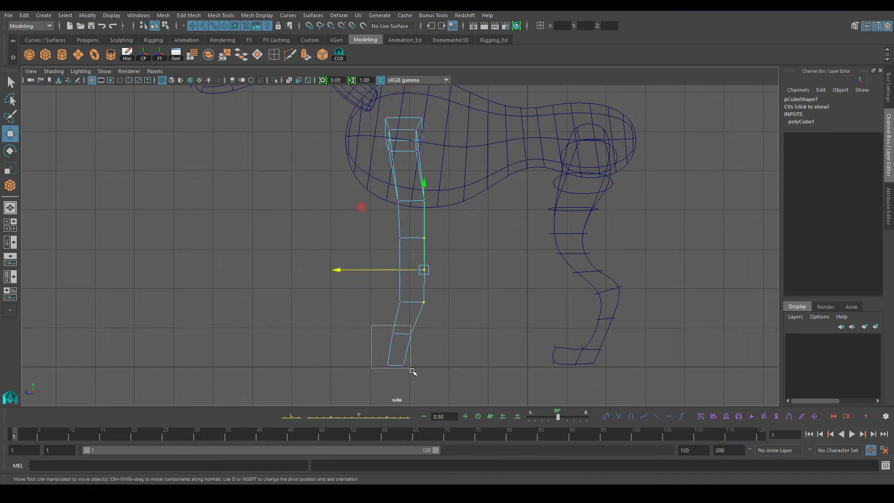
alt+middle_drag(389, 366, 389, 392)
drag(387, 215, 406, 238)
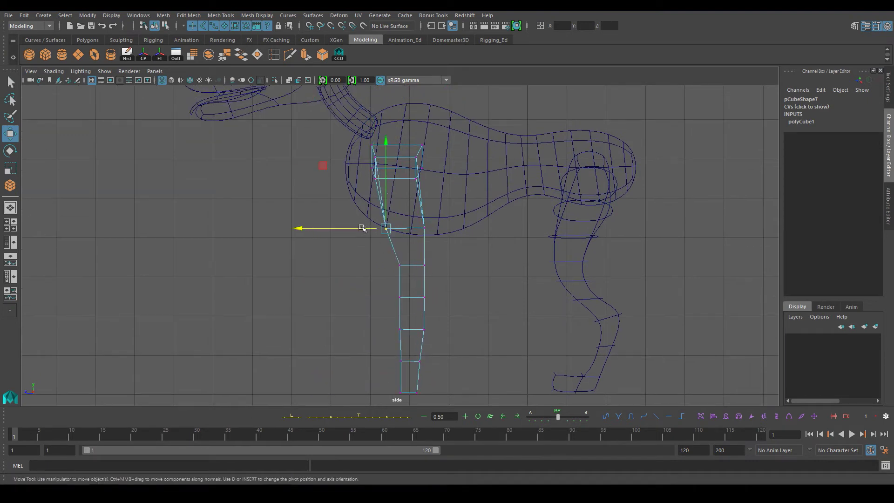
alt+middle_drag(385, 289, 385, 268)
middle_drag(385, 268, 411, 269)
Select the side and bottom vertex rows of the leg block and adjust them in perspective
drag(414, 270, 433, 284)
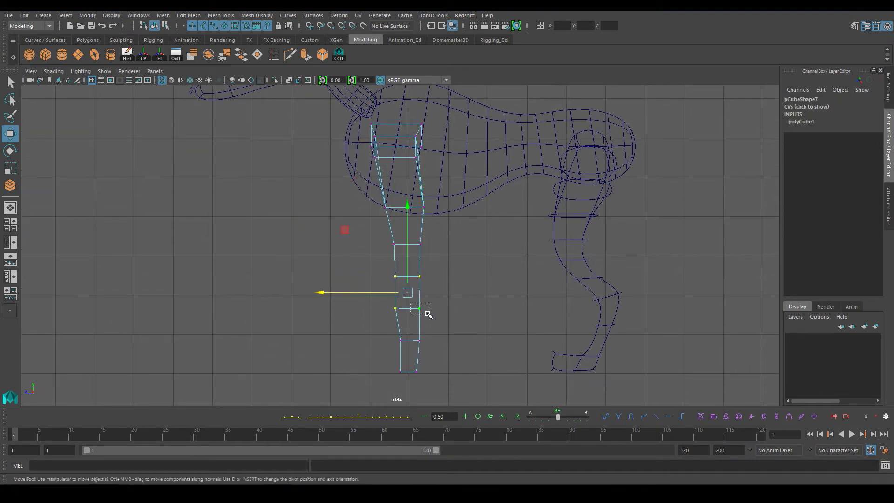
drag(421, 365, 381, 305)
key(space)
key(space)
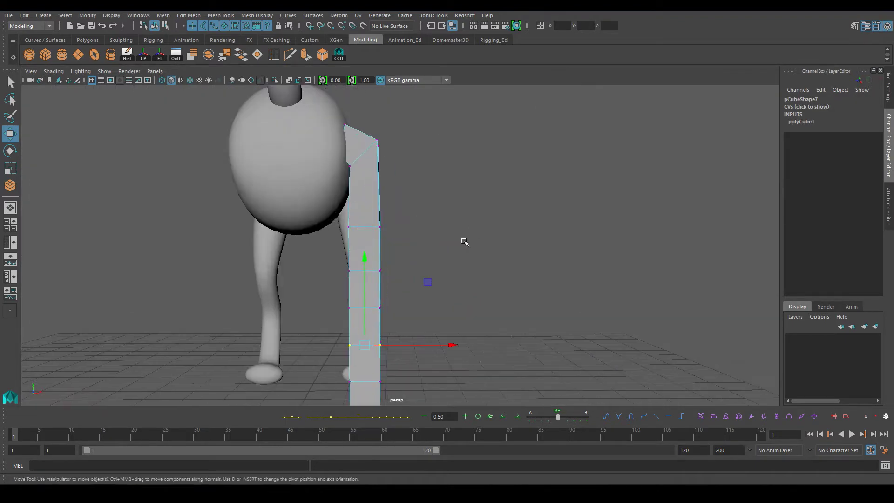
scroll(433, 202, down, 2)
scroll(433, 202, down, 2)
drag(433, 195, 412, 364)
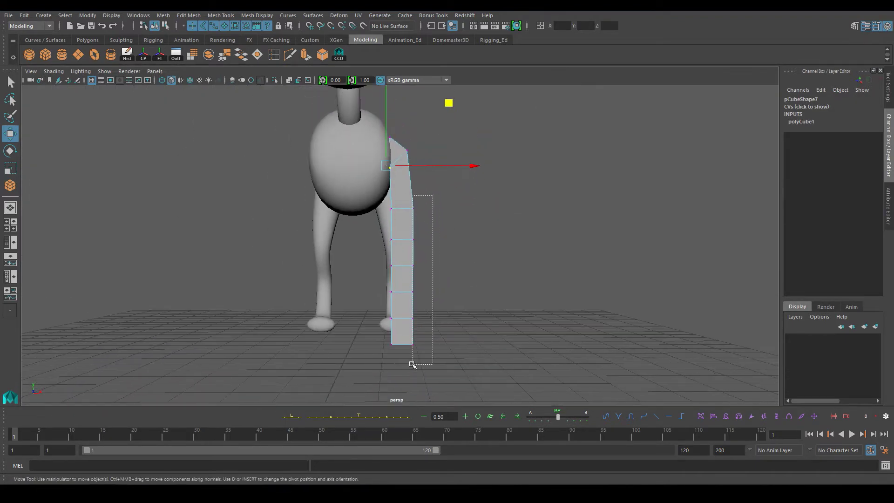
scroll(416, 318, up, 2)
key(ctrl+z)
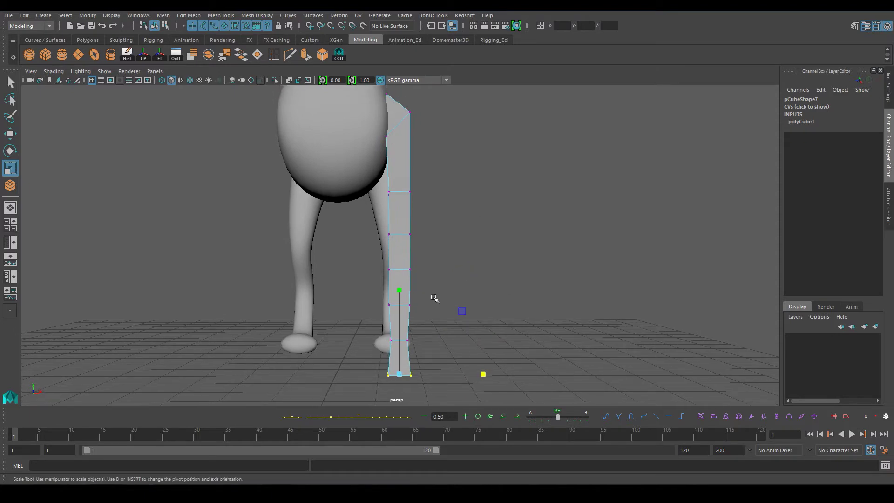
mouse_move(378, 227)
mouse_down()
mouse_move(392, 253)
mouse_move(353, 261)
mouse_up()
key(ctrl+z)
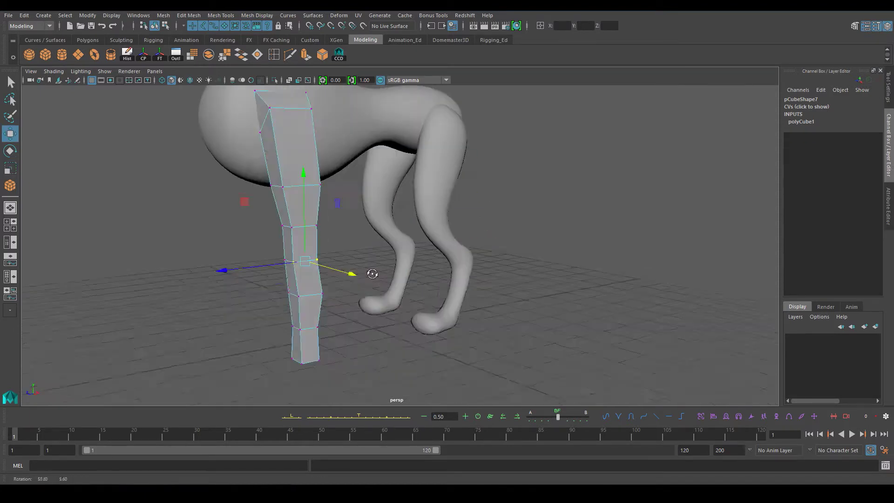
Insert an edge loop on the leg and extrude its bottom face forward into a foot
click(422, 275)
key(r)
alt+drag(505, 172, 387, 278)
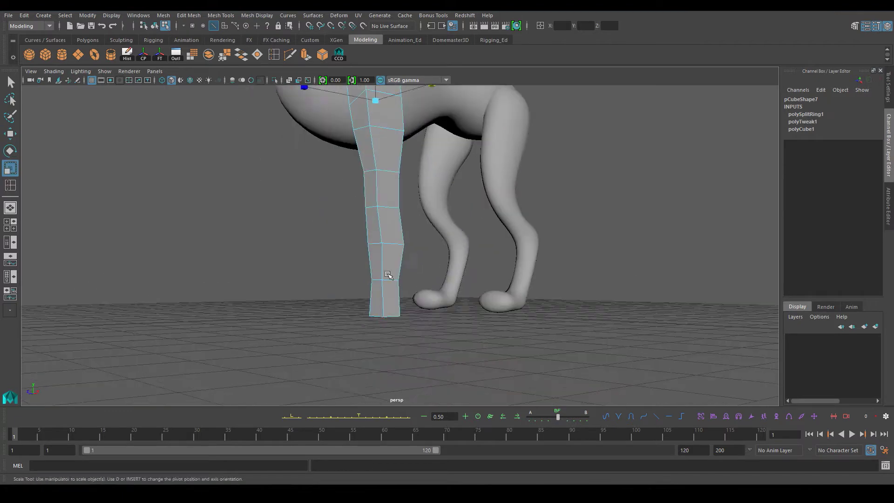
key(w)
click(385, 307)
key(ctrl+e)
drag(298, 309, 224, 308)
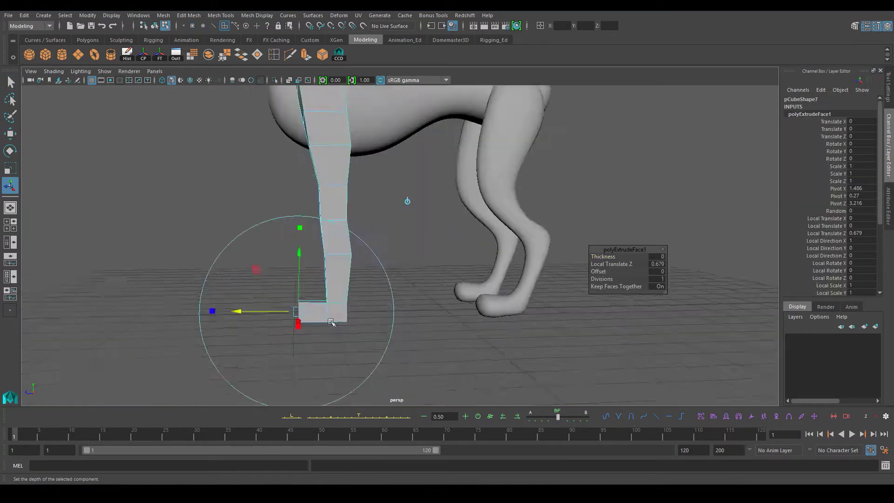
alt+drag(326, 209, 419, 223)
Switch the leg to vertex editing and select vertices along the leg
right_drag(425, 225, 390, 226)
mouse_move(361, 186)
mouse_down()
mouse_move(300, 124)
mouse_move(331, 217)
mouse_up()
key(w)
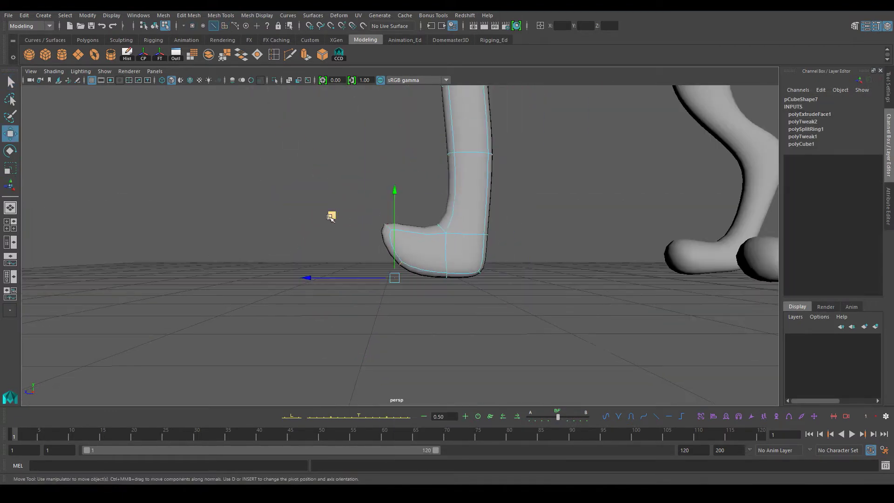
alt+drag(482, 275, 372, 261)
alt+right_drag(373, 260, 419, 196)
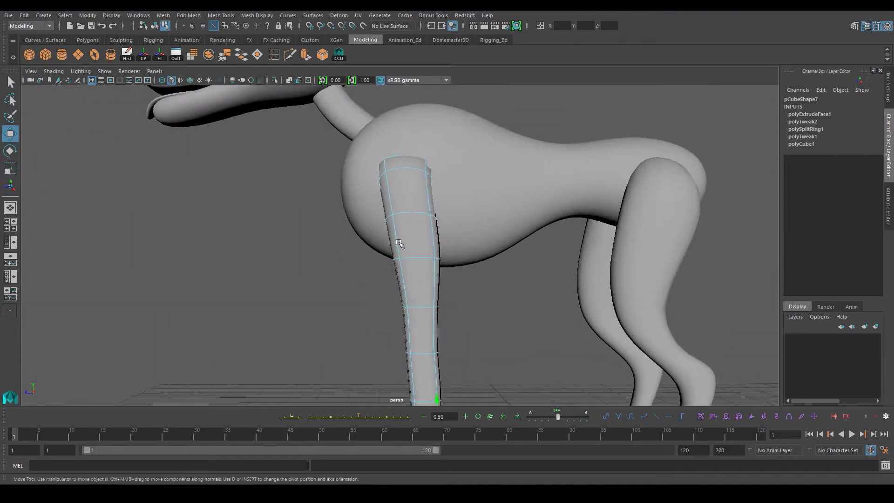
drag(360, 135, 402, 186)
Select the foot vertices and scale them to round the foot
alt+right_drag(450, 220, 489, 259)
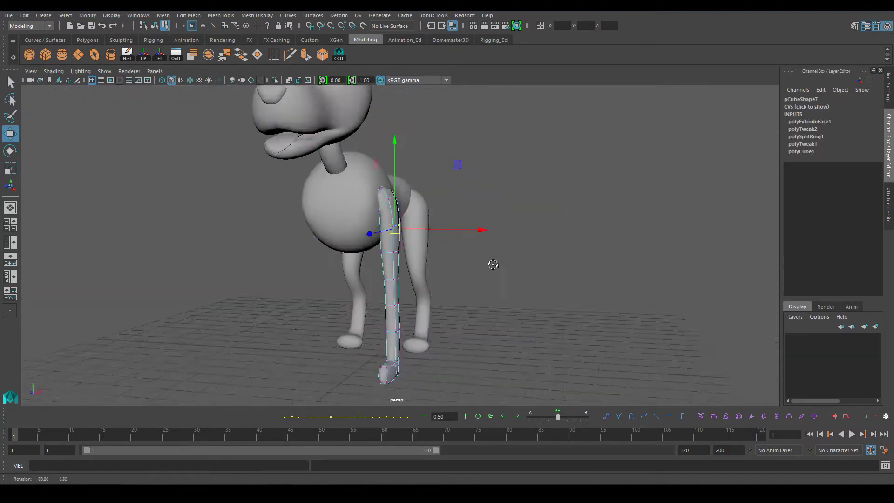
alt+drag(489, 259, 373, 320)
alt+right_drag(373, 320, 419, 260)
drag(326, 242, 419, 288)
key(r)
mouse_move(457, 292)
mouse_down()
mouse_move(471, 292)
mouse_move(419, 261)
mouse_move(528, 231)
mouse_up()
Duplicate the finished leg and place the copy at Translate X -2.58
alt+right_drag(529, 232, 301, 233)
key(w)
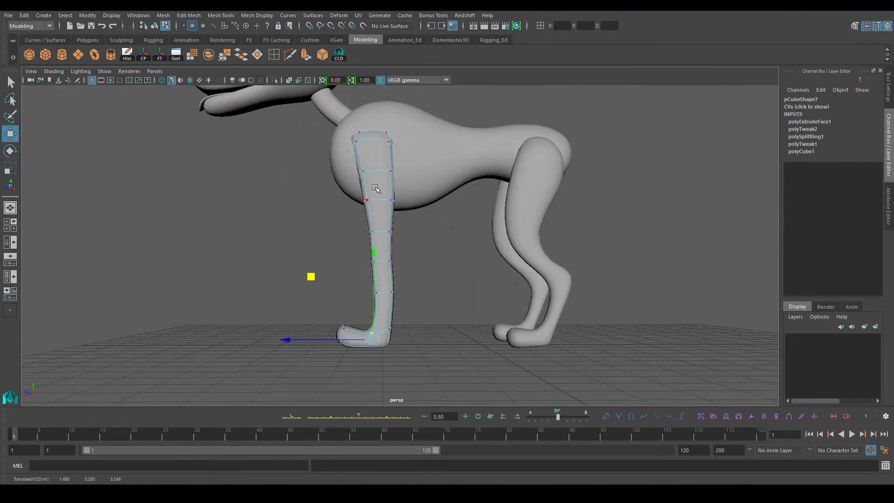
alt+drag(376, 188, 279, 177)
key(F8)
key(q)
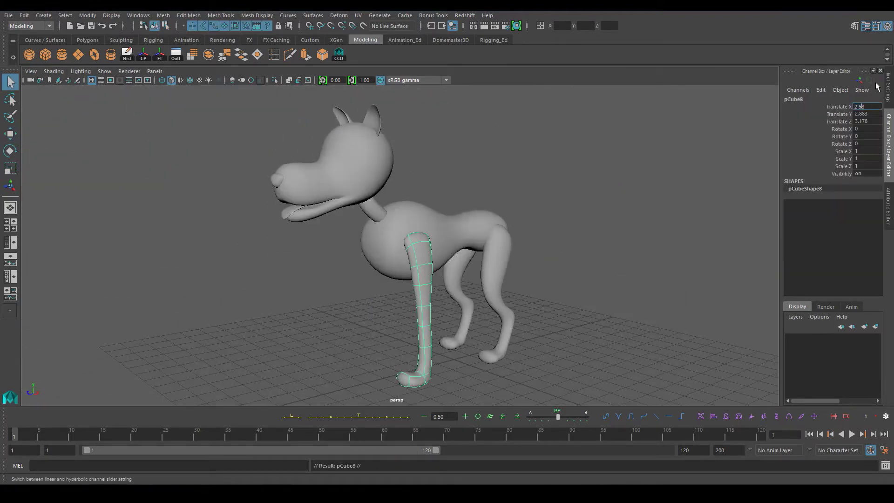
key(Home)
text(-)
key(Return)
Group the leg copy and mirror it across X with Scale X -1
alt+drag(535, 261, 484, 267)
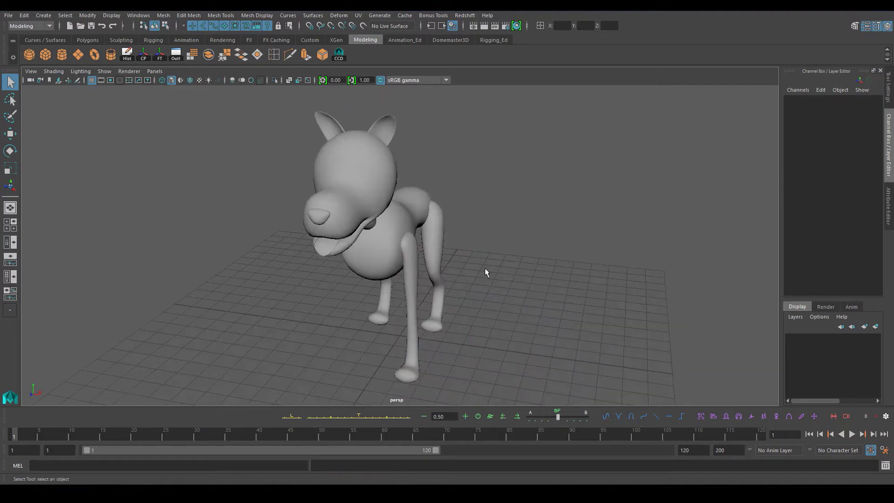
key(ctrl+g)
key(Return)
click(10, 242)
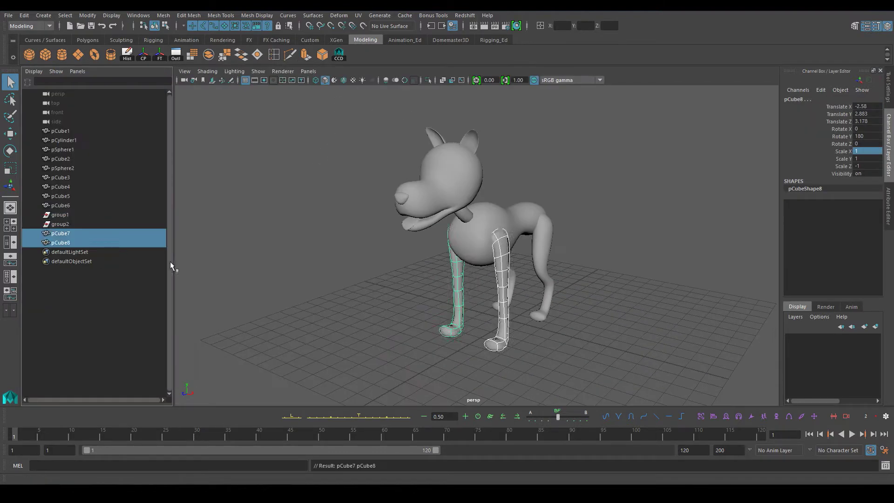
key(space)
Save the scene as Cao.mb
alt+drag(480, 223, 325, 225)
drag(110, 222, 336, 233)
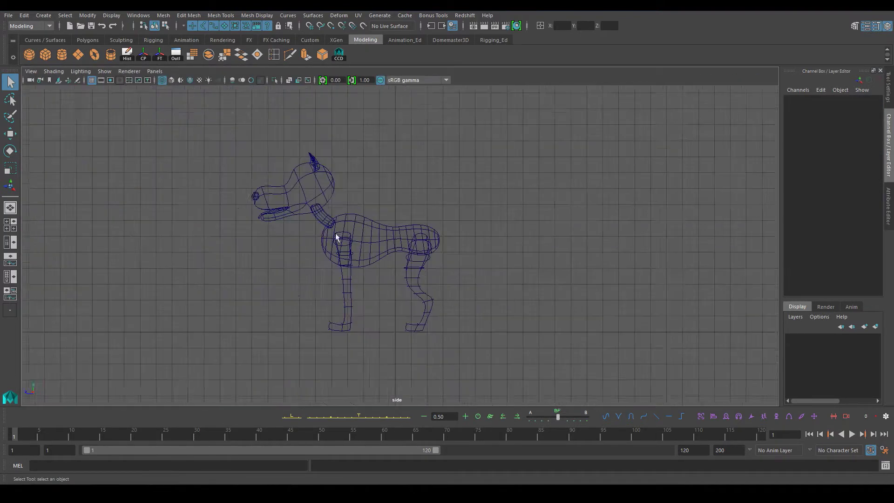
click(336, 233)
click(120, 197)
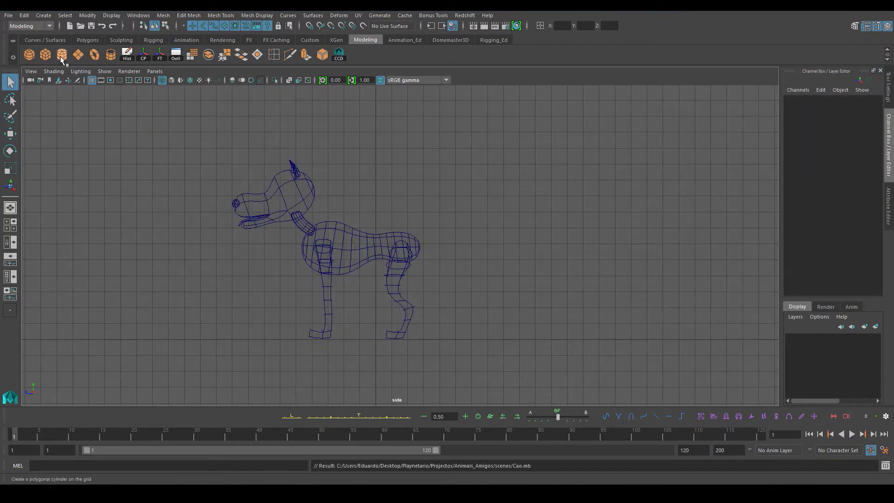
Create a cylinder behind the dog's rump with Rotate Y 90 and Subdivisions Axis 12
scroll(340, 250, up, 5)
drag(347, 228, 403, 236)
key(e)
text(90)
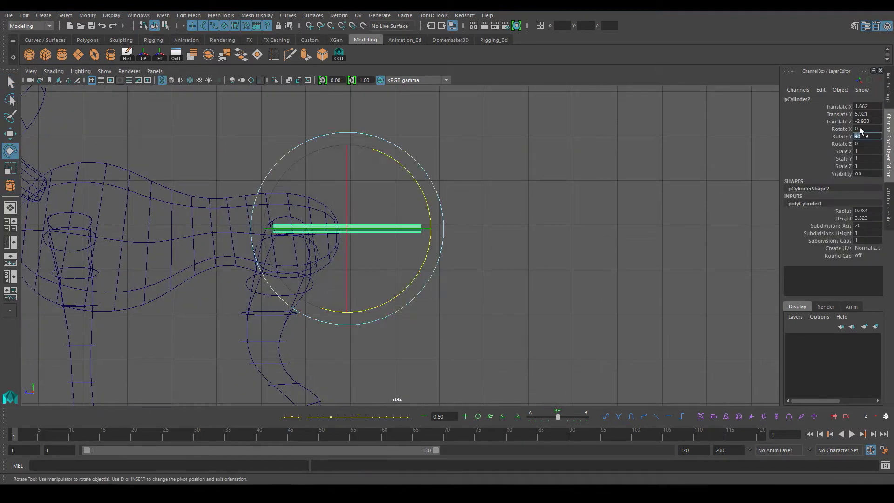
key(Return)
key(w)
middle_drag(428, 185, 492, 174)
click(861, 226)
text(12)
key(Return)
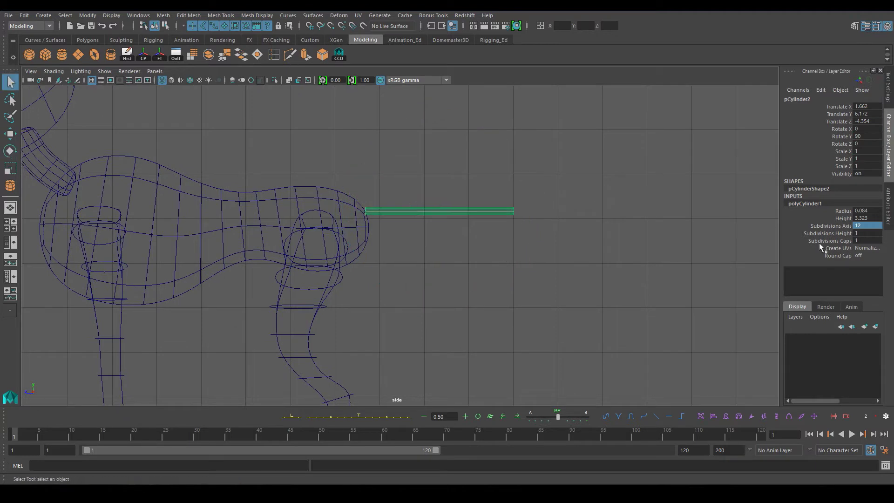
Scale the cylinder's far-end vertices and stretch the middle ring taller
key(F9)
drag(505, 200, 529, 219)
key(r)
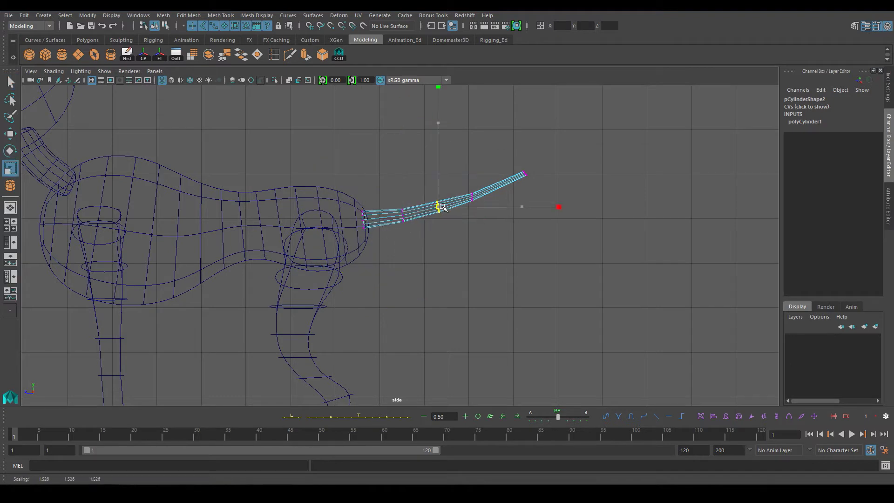
drag(461, 184, 484, 210)
key(e)
key(r)
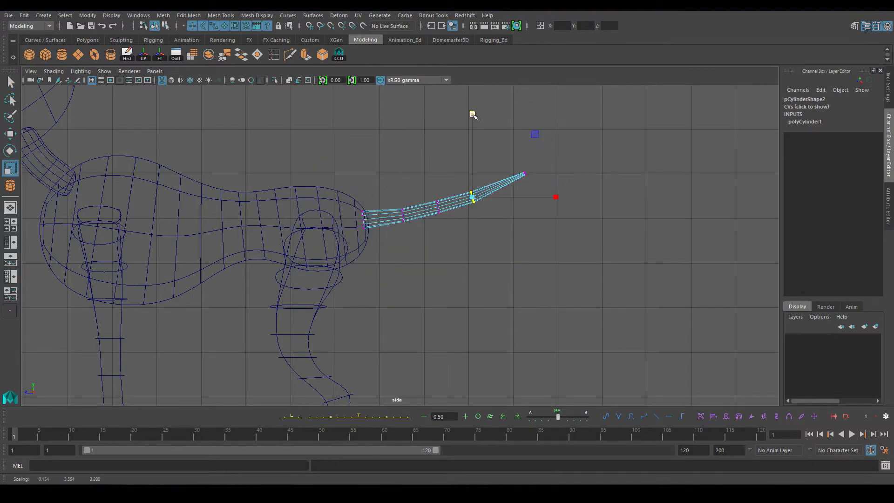
drag(473, 114, 473, 105)
Tilt the middle ring and scale the rings toward the tail's tip and base
key(e)
drag(509, 164, 512, 174)
key(w)
drag(394, 198, 415, 235)
key(r)
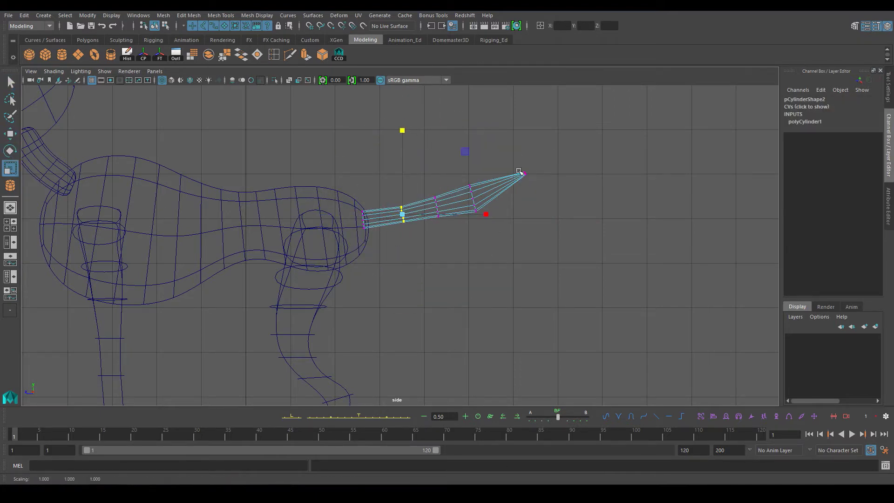
key(space)
key(5)
mouse_move(519, 171)
alt+mouse_down()
mouse_move(425, 305)
mouse_move(462, 283)
alt+mouse_up()
key(q)
drag(367, 157, 440, 185)
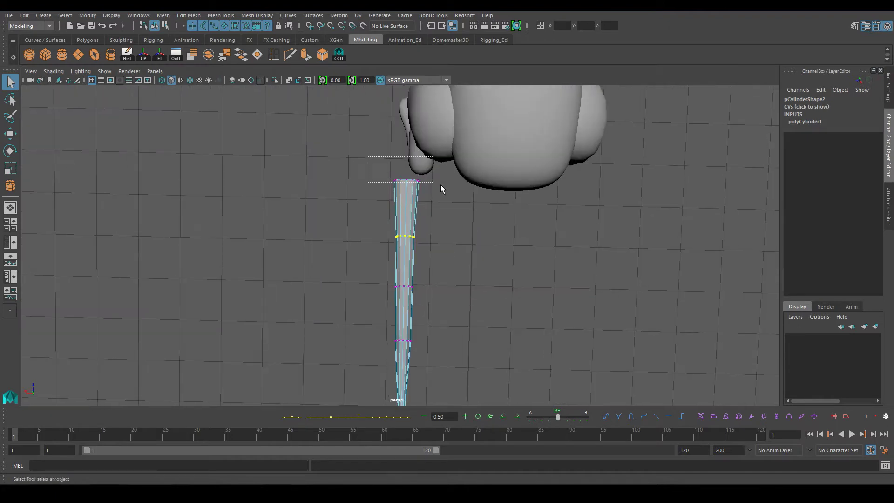
Return the tail to object mode and soften its edges
mouse_move(374, 250)
alt+mouse_down()
mouse_move(373, 268)
mouse_move(455, 292)
alt+mouse_up()
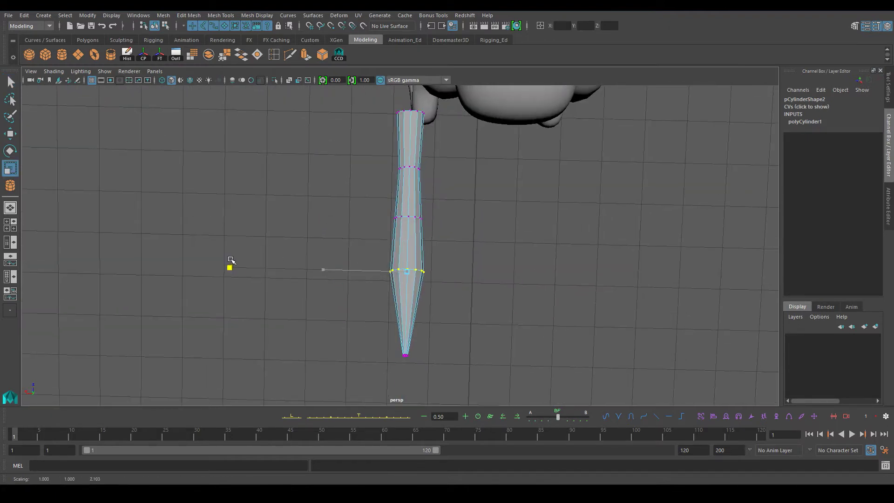
alt+drag(272, 349, 489, 193)
key(q)
click(256, 15)
click(265, 140)
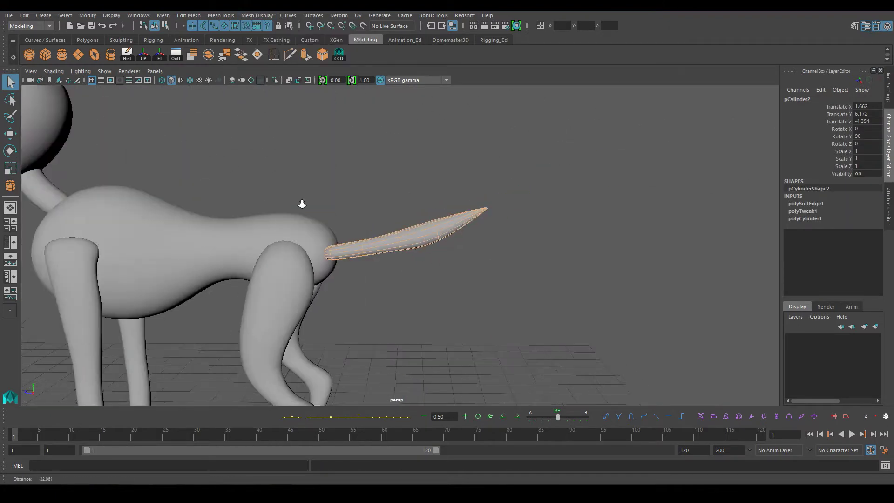
Select vertex rings along the softened tail and move and scale them
mouse_move(466, 243)
alt+mouse_down()
mouse_move(379, 260)
mouse_move(387, 232)
alt+mouse_up()
scroll(387, 231, up, 3)
key(F8)
mouse_move(409, 159)
mouse_down()
mouse_move(439, 228)
mouse_move(390, 138)
mouse_up()
key(w)
alt+drag(416, 171, 366, 183)
drag(367, 183, 397, 218)
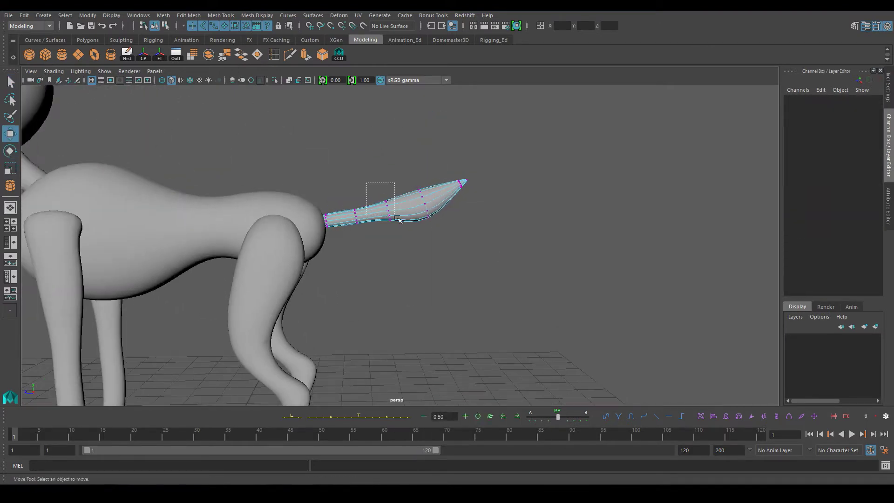
mouse_move(307, 154)
alt+mouse_down()
mouse_move(345, 273)
mouse_move(423, 299)
mouse_move(391, 274)
mouse_move(435, 276)
mouse_move(468, 233)
mouse_move(474, 253)
mouse_move(539, 274)
alt+mouse_up()
key(r)
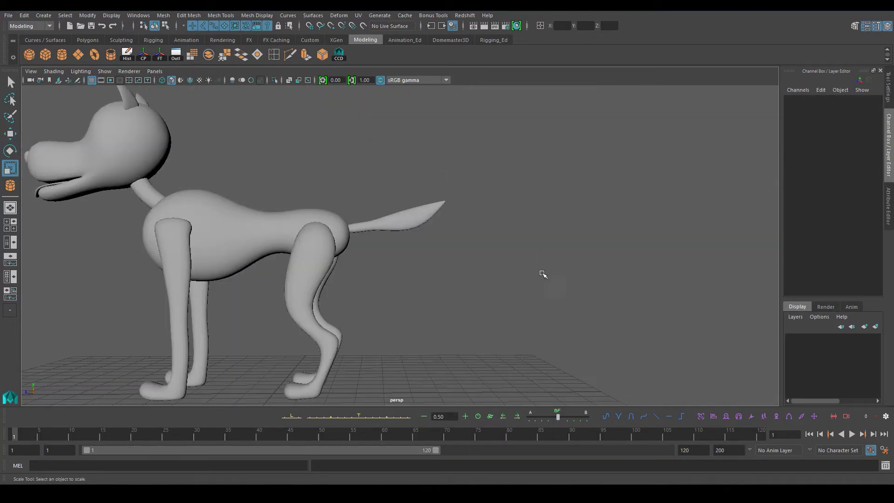
Narrow a vertex ring near the tail tip from a top-down view
scroll(410, 198, up, 5)
right_click(410, 198)
right_drag(410, 197, 406, 198)
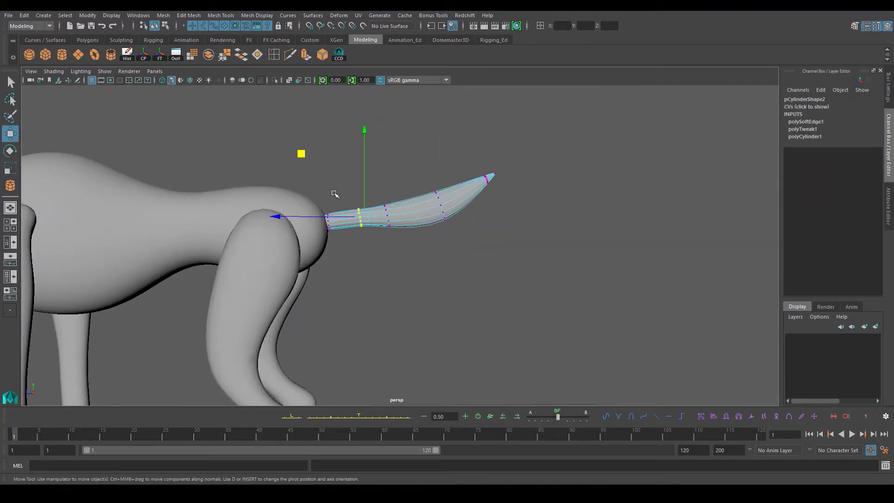
scroll(416, 205, down, 5)
mouse_move(416, 205)
alt+mouse_down()
mouse_move(354, 251)
mouse_move(394, 274)
alt+mouse_up()
scroll(354, 252, up, 3)
right_click(339, 266)
drag(328, 237, 336, 293)
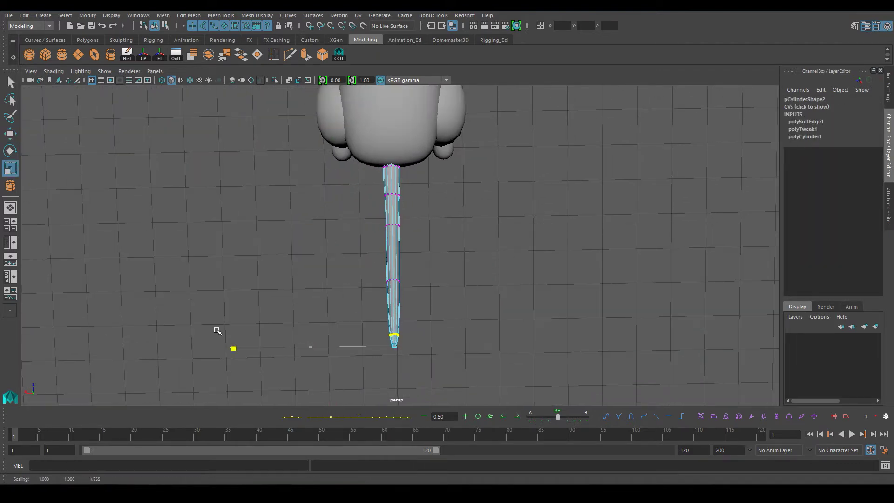
Delete the tail's construction history
alt+drag(324, 201, 419, 210)
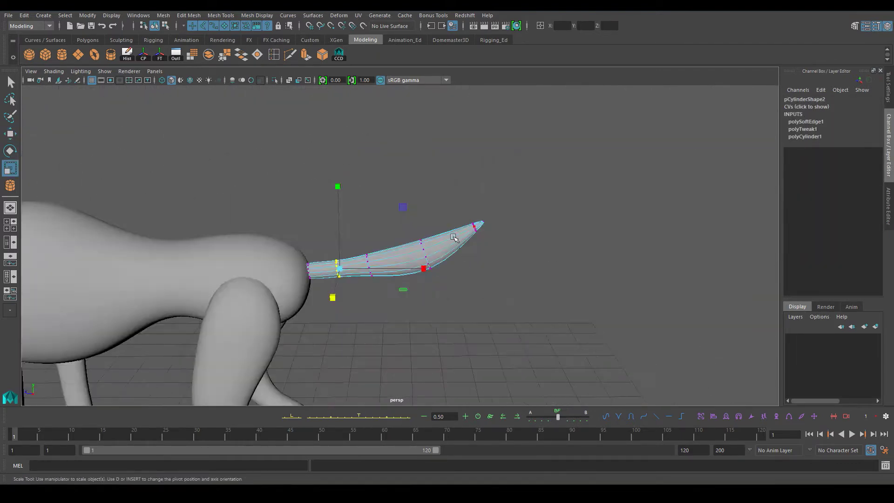
scroll(442, 213, down, 4)
click(129, 57)
Create a small sphere and tilt it 30 degrees about X
alt+drag(326, 233, 373, 223)
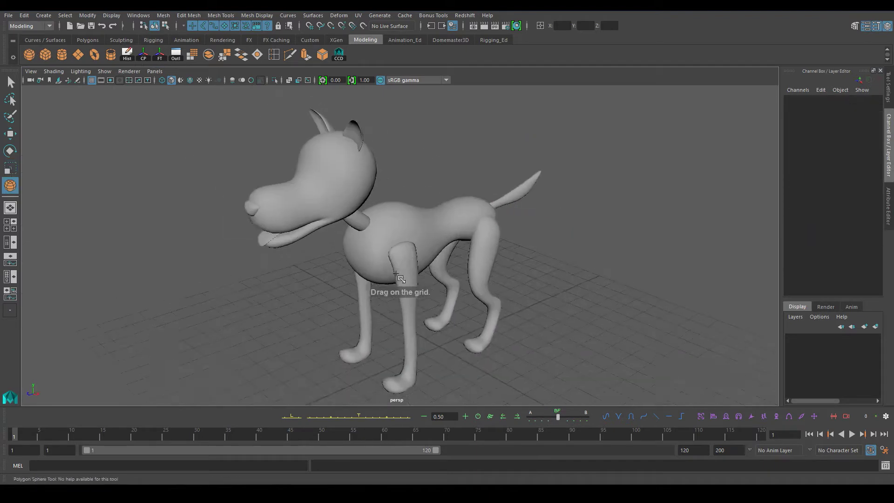
mouse_move(429, 329)
mouse_down()
mouse_move(440, 333)
mouse_move(313, 170)
mouse_up()
key(w)
key(f)
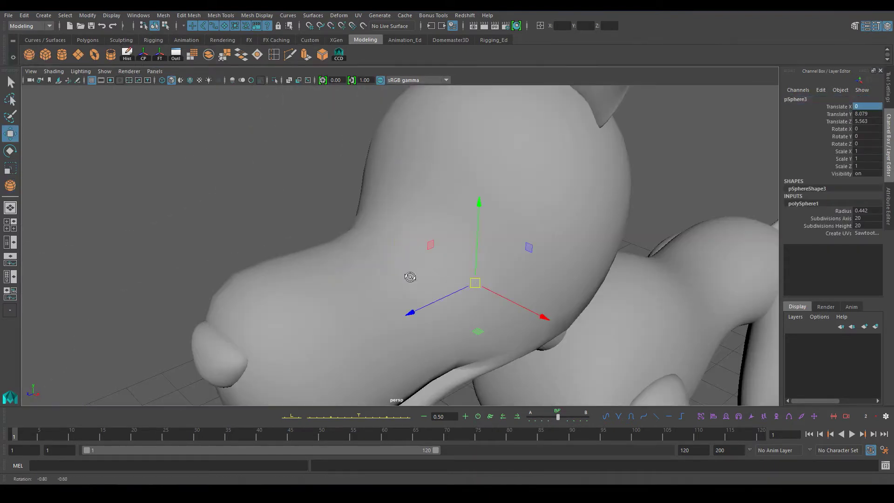
alt+drag(410, 277, 401, 233)
key(e)
drag(426, 167, 404, 164)
Set the sphere's axis subdivisions to 12 and move it onto the dog's face
drag(860, 219, 861, 225)
text(12)
key(Return)
alt+drag(410, 279, 434, 285)
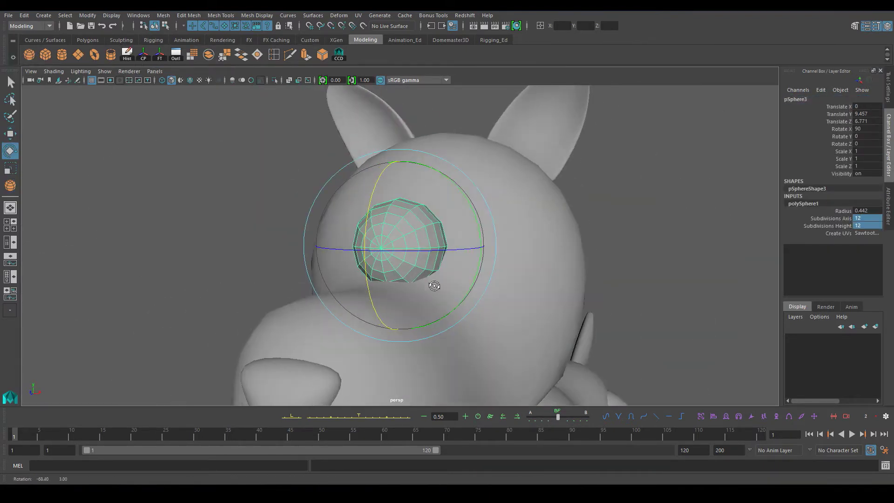
key(ctrl+z)
key(w)
mouse_move(475, 235)
alt+mouse_down()
mouse_move(394, 280)
mouse_move(502, 150)
mouse_move(518, 221)
mouse_move(529, 218)
alt+mouse_up()
Duplicate the eye sphere, select the right-hand eye, and orbit to check the whole dog
key(ctrl+d)
scroll(469, 276, down, 3)
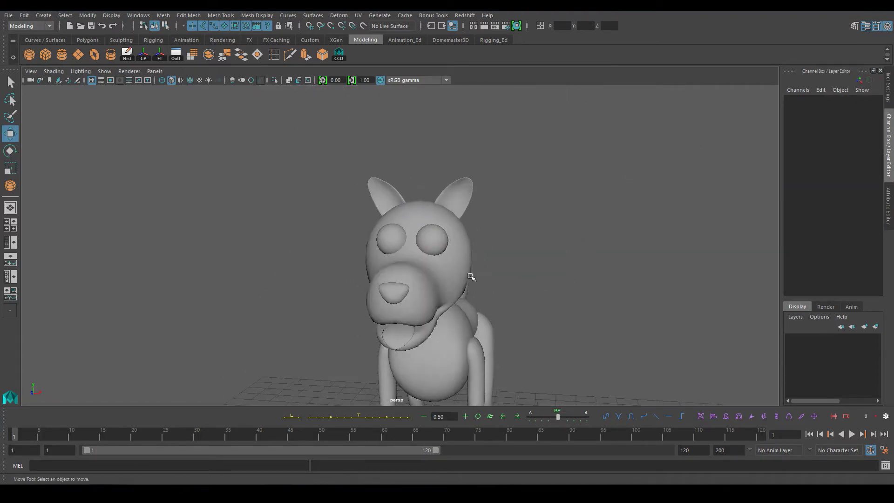
click(460, 237)
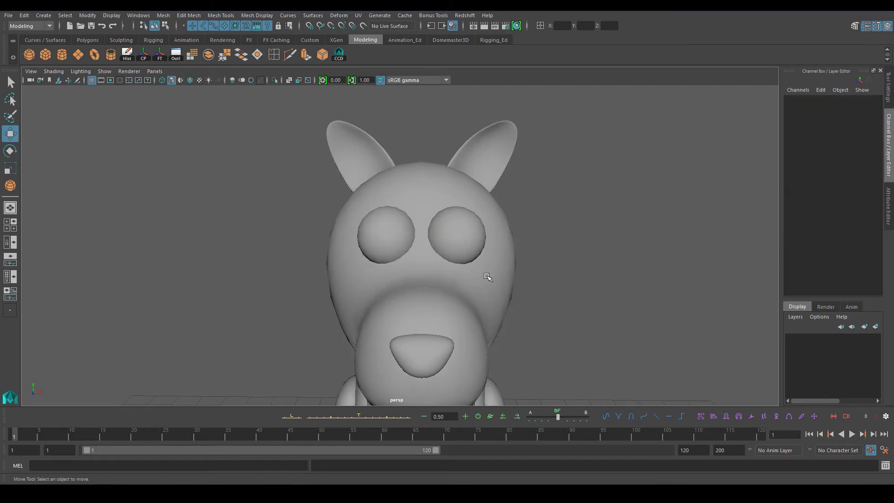
alt+drag(487, 276, 361, 235)
key(ctrl+z)
key(ctrl+z)
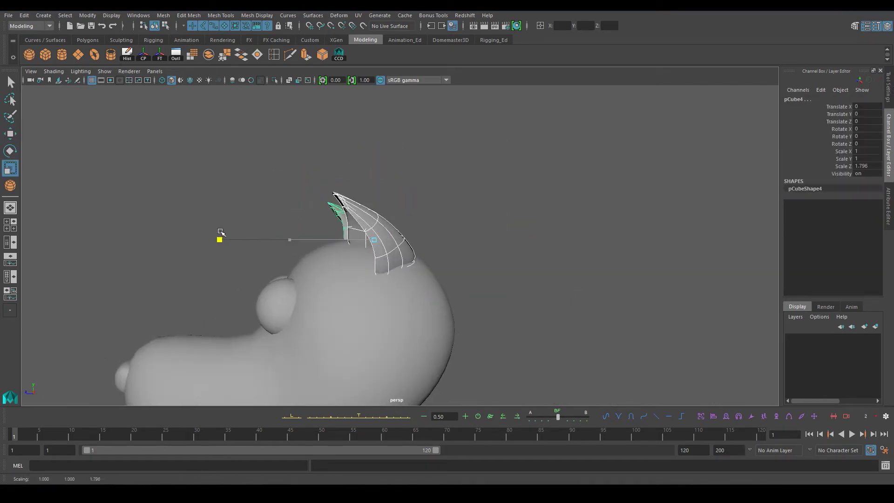
key(ctrl+z)
key(ctrl+z)
alt+drag(335, 255, 286, 266)
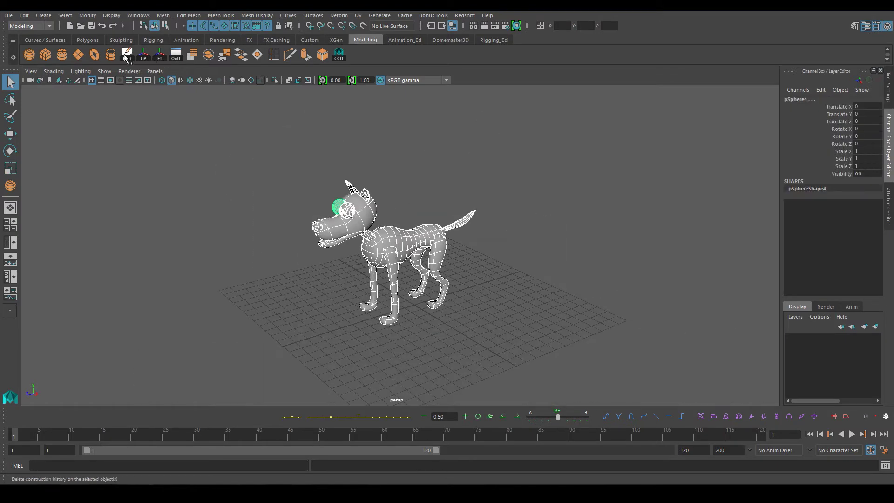
Assign a new Lambert material named Checker to the whole dog
alt+drag(285, 194, 371, 262)
mouse_move(475, 267)
alt+mouse_down()
mouse_move(384, 233)
mouse_move(376, 239)
alt+mouse_up()
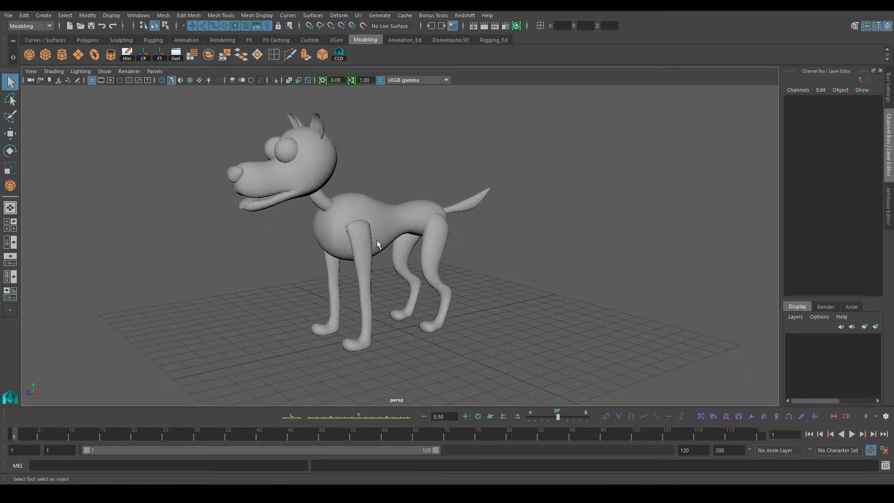
alt+drag(388, 200, 416, 267)
drag(512, 363, 209, 107)
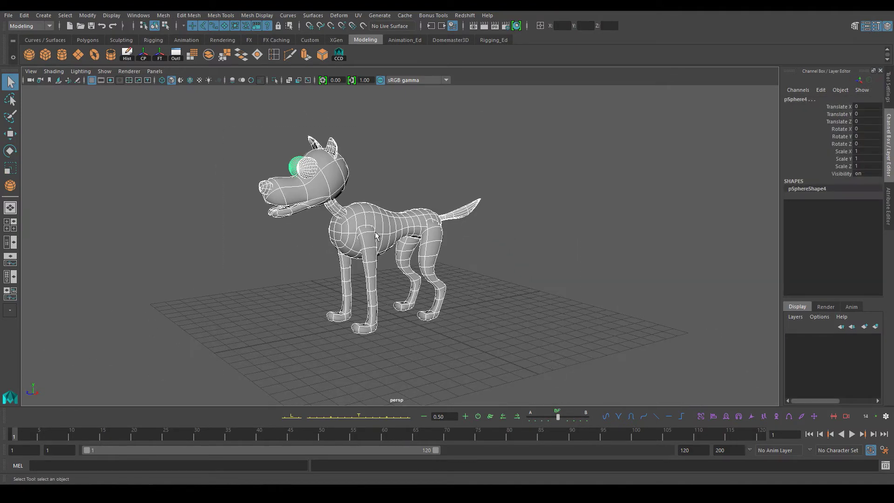
right_drag(326, 224, 361, 279)
click(410, 195)
text(Checker)
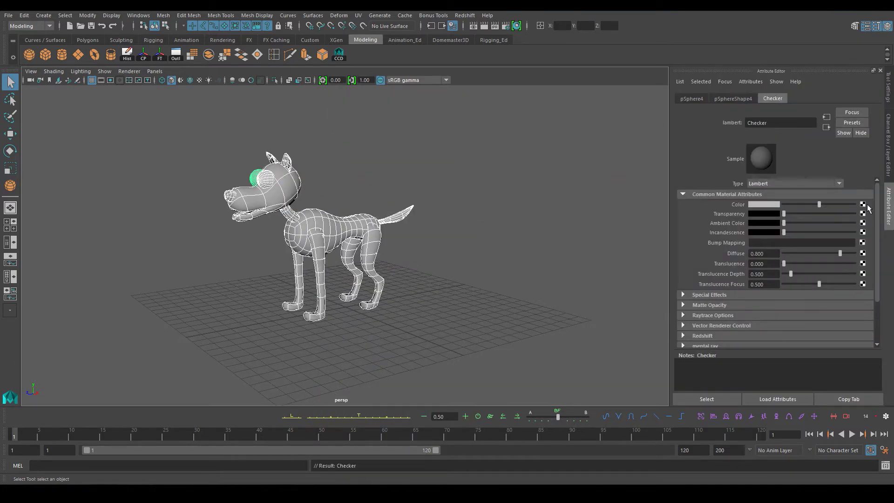
Map a Checker texture to the material colour, show textures, and frame the dog's head
click(869, 209)
click(401, 150)
key(6)
scroll(476, 287, up, 3)
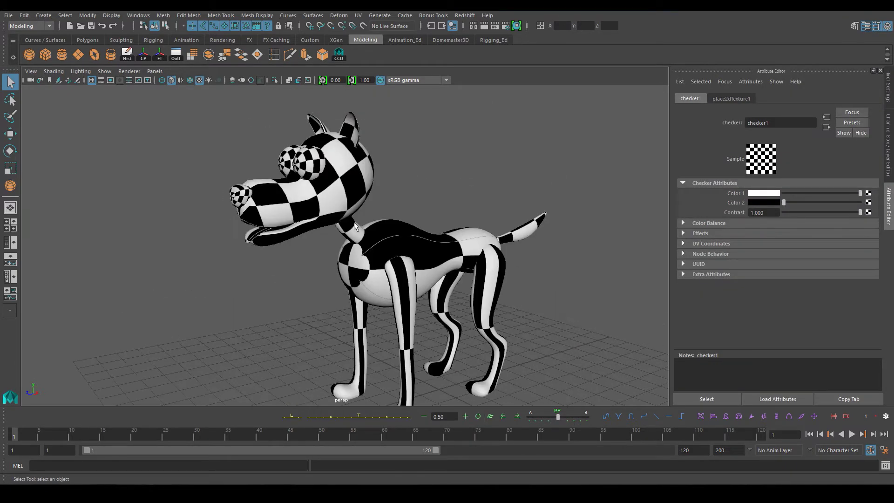
click(354, 222)
key(f)
key(1)
mouse_move(354, 221)
alt+mouse_down()
mouse_move(390, 234)
mouse_move(354, 224)
alt+mouse_up()
Planar-map the head, cut a UV seam along chosen edges, and unfold its UVs
click(358, 15)
click(382, 114)
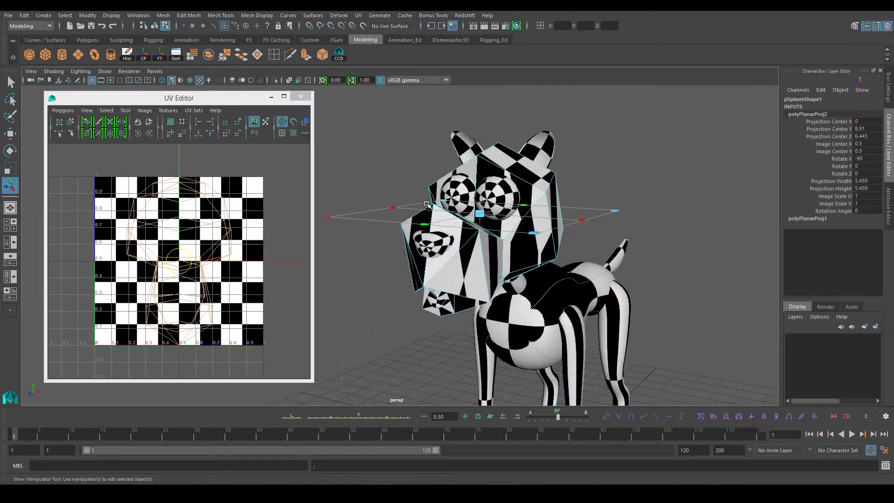
right_drag(426, 203, 426, 181)
key(q)
alt+drag(426, 182, 604, 183)
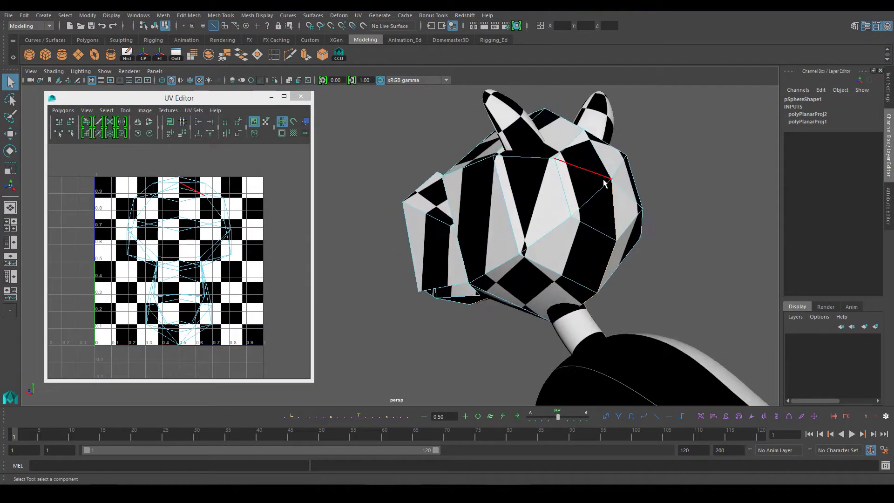
mouse_move(107, 219)
shift+right_down()
mouse_move(91, 233)
mouse_move(135, 242)
shift+right_up()
mouse_move(419, 209)
alt+mouse_down()
mouse_move(549, 204)
mouse_move(466, 200)
mouse_move(471, 131)
mouse_move(466, 195)
alt+mouse_up()
click(170, 133)
Scale the head UV shell up and shift it upward within the 0–1 square
shift+right_drag(238, 261, 205, 317)
key(r)
drag(178, 277, 223, 277)
mouse_move(512, 209)
alt+mouse_down()
mouse_move(455, 302)
mouse_move(535, 298)
alt+mouse_up()
key(f)
key(w)
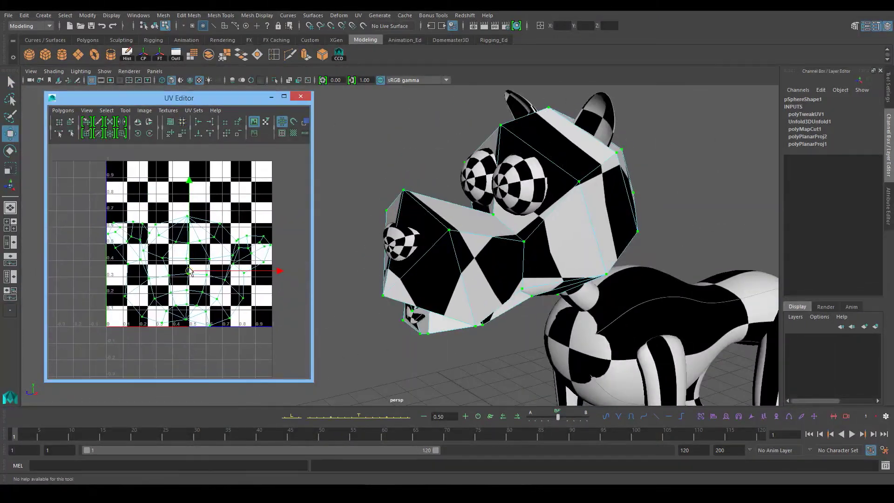
drag(189, 271, 191, 249)
Frame the ear and move its UV shell into a new position
click(519, 179)
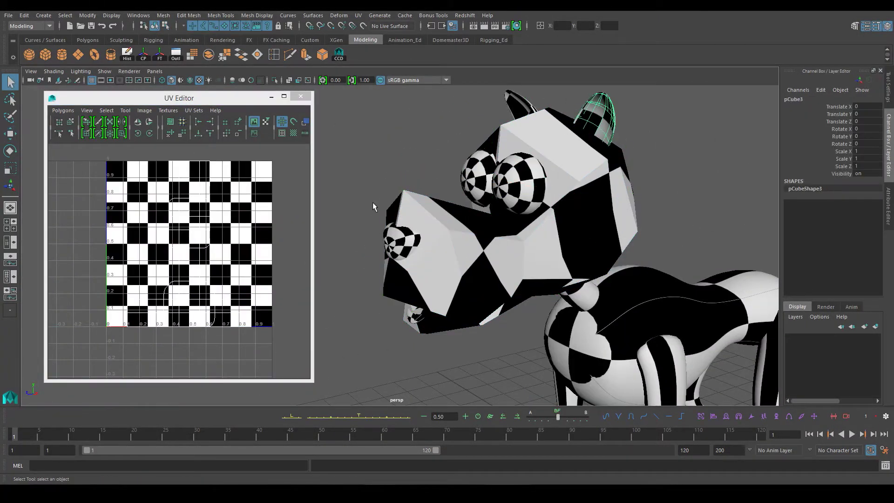
mouse_move(373, 207)
alt+mouse_down()
mouse_move(437, 220)
mouse_move(354, 218)
alt+mouse_up()
key(f)
right_drag(219, 260, 247, 205)
key(w)
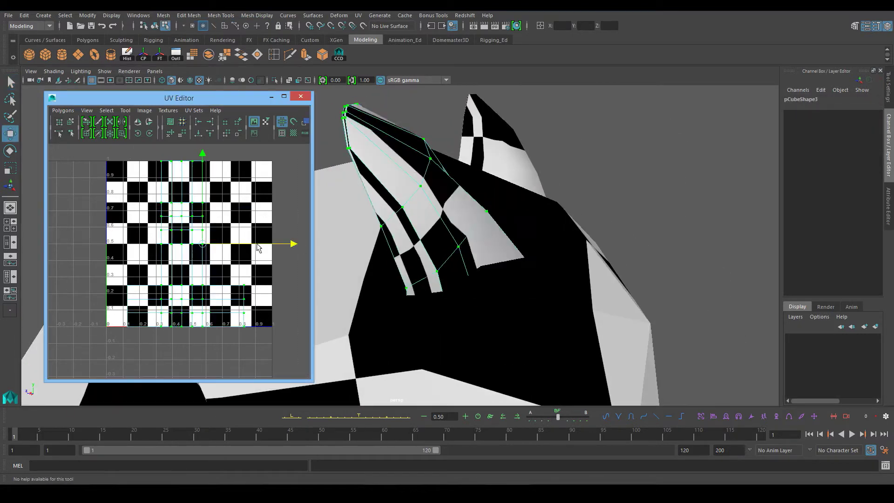
alt+middle_drag(242, 242, 144, 249)
scroll(145, 249, down, 2)
mouse_move(193, 186)
mouse_down()
mouse_move(139, 187)
mouse_move(249, 186)
mouse_up()
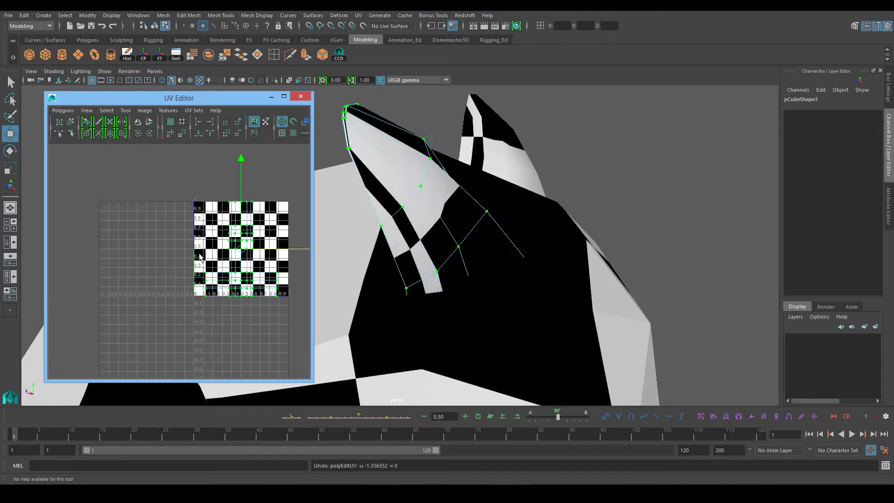
Select the ear as a whole object and project planar UVs onto it
key(F8)
key(q)
mouse_move(372, 186)
alt+mouse_down()
mouse_move(399, 171)
mouse_move(412, 183)
mouse_move(491, 186)
mouse_move(471, 189)
alt+mouse_up()
click(358, 15)
click(458, 116)
click(385, 375)
key(q)
key(4)
Cut the ear UVs along the selected edges and unfold them
click(63, 110)
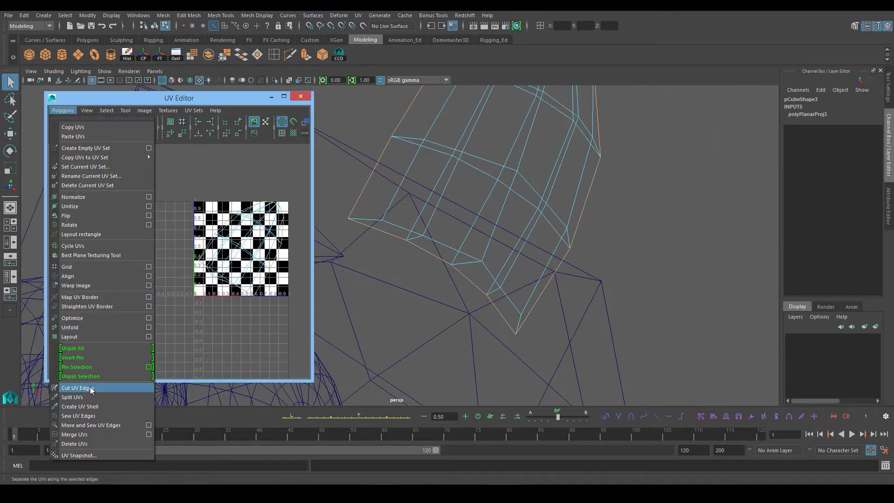
click(90, 385)
drag(150, 178, 302, 320)
key(6)
alt+drag(466, 233, 512, 223)
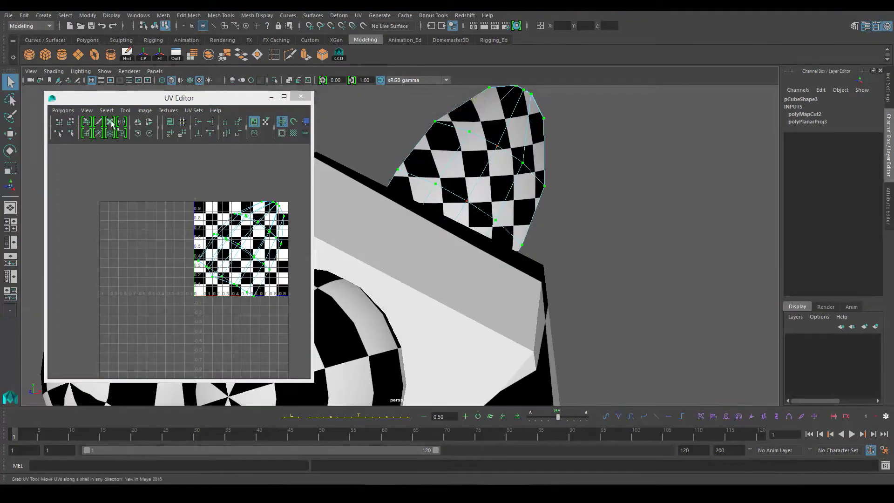
key(f)
click(543, 182)
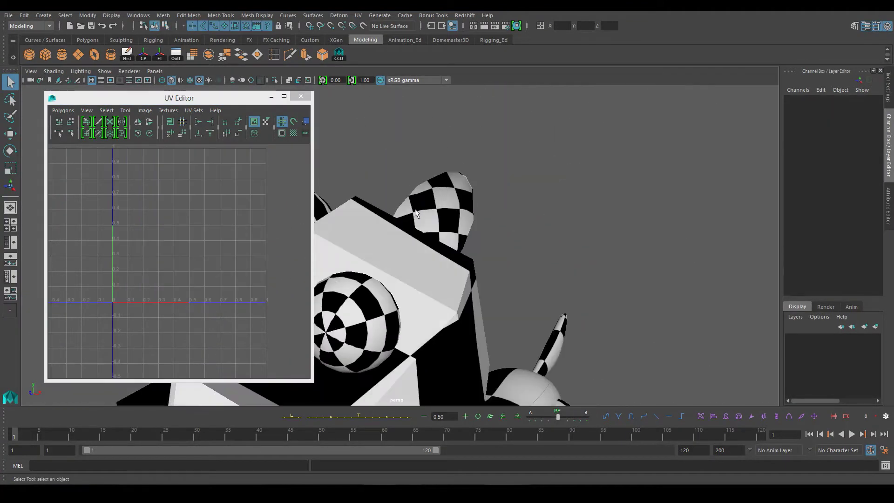
Duplicate the ear group and mirror it with a scale of -1
alt+drag(543, 181, 589, 185)
click(589, 185)
key(ctrl+z)
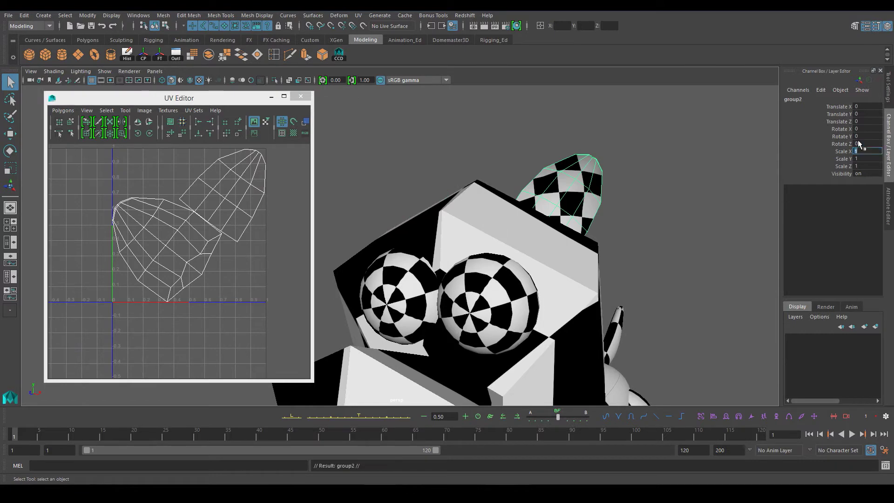
text(-1)
key(Return)
click(176, 54)
click(61, 262)
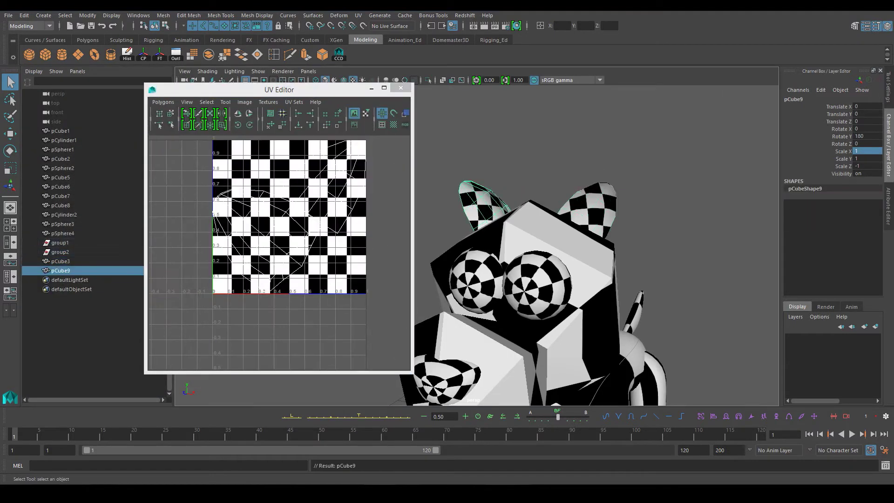
Select and frame pSphere2, try a spherical UV projection, then undo it
click(175, 55)
drag(279, 89, 165, 78)
click(561, 183)
key(f)
click(358, 15)
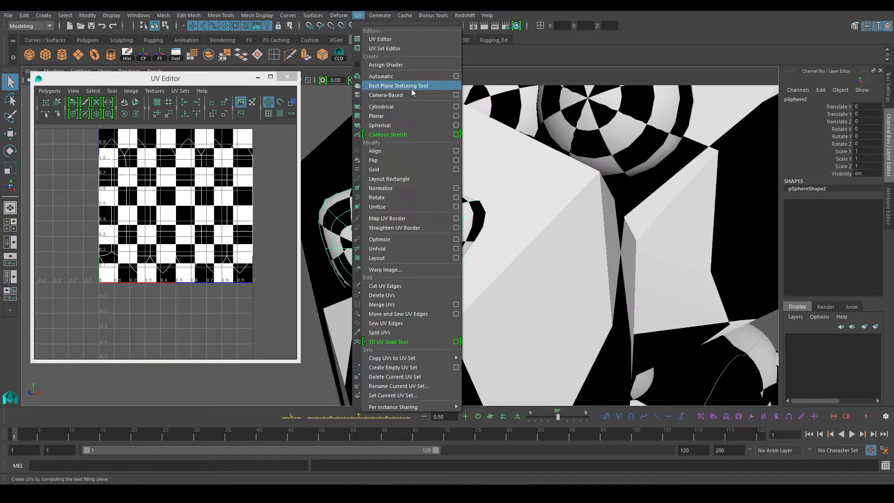
click(387, 125)
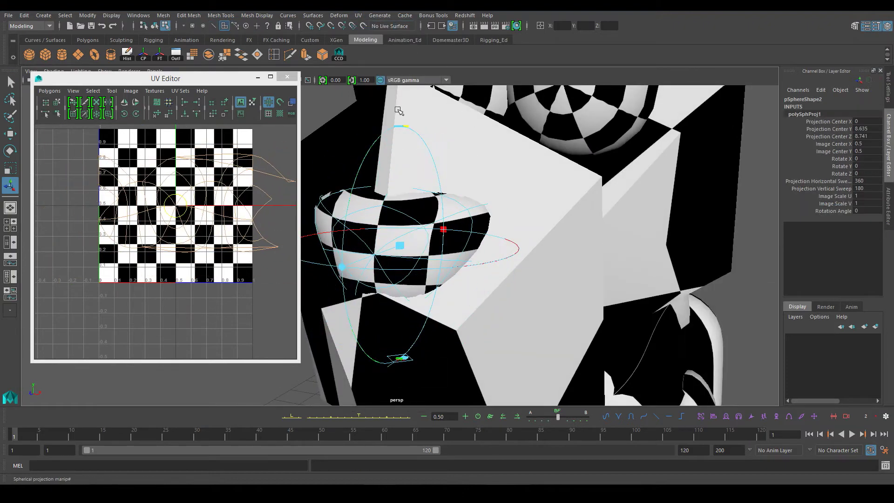
right_click(429, 200)
key(ctrl+z)
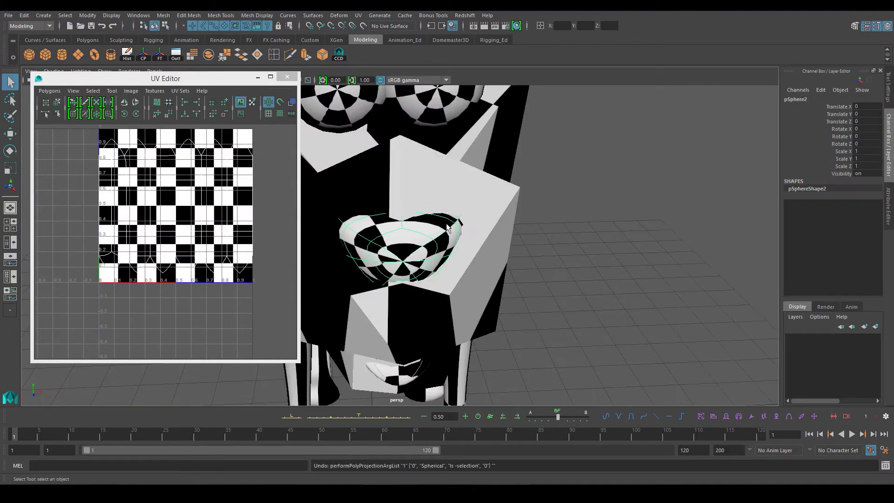
Isolate pSphere2 and project planar UVs onto it
key(ctrl+1)
click(358, 15)
click(459, 114)
click(370, 376)
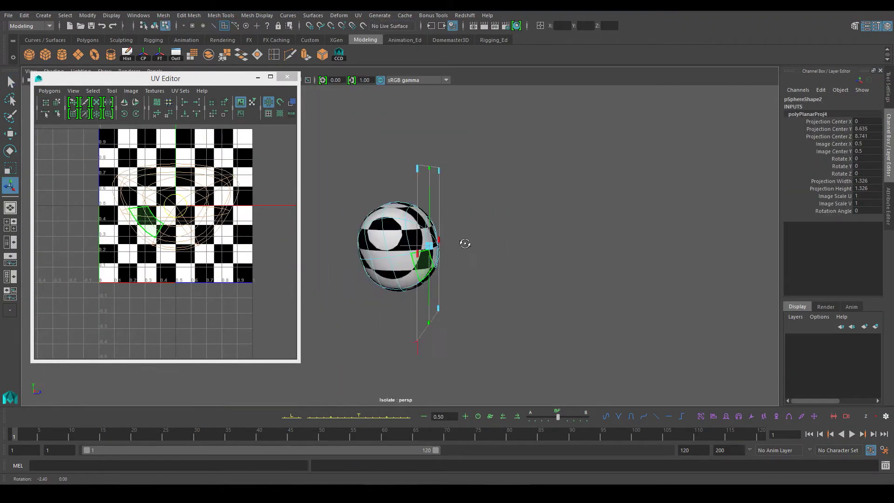
alt+drag(465, 243, 419, 233)
Inspect pSphere2's edges, turn off isolation, and select the dog's body
key(q)
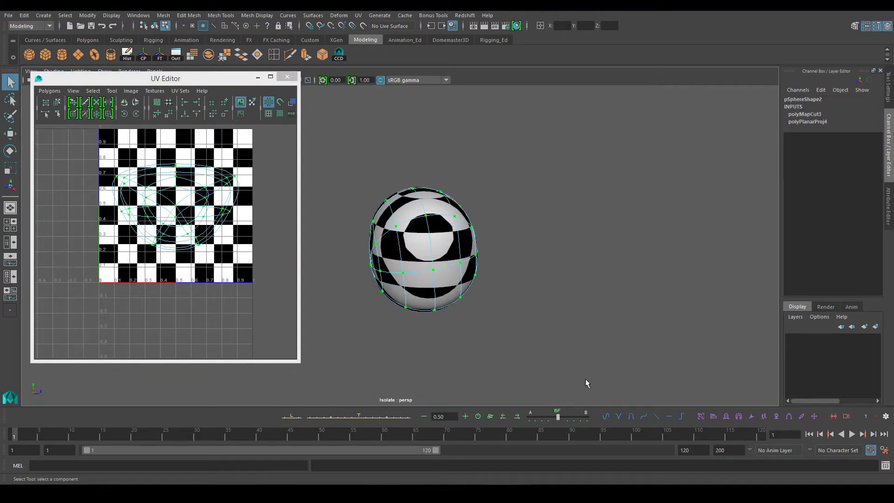
alt+drag(586, 383, 425, 233)
right_click(494, 205)
alt+drag(494, 205, 394, 228)
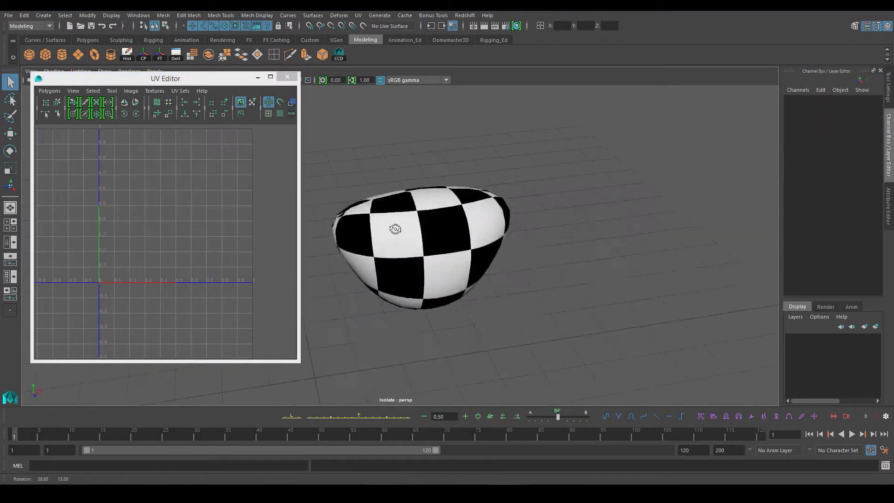
key(ctrl+1)
scroll(563, 230, down, 3)
click(513, 245)
Project planar UVs onto the body and cut its UVs along the selected edges
scroll(361, 184, up, 3)
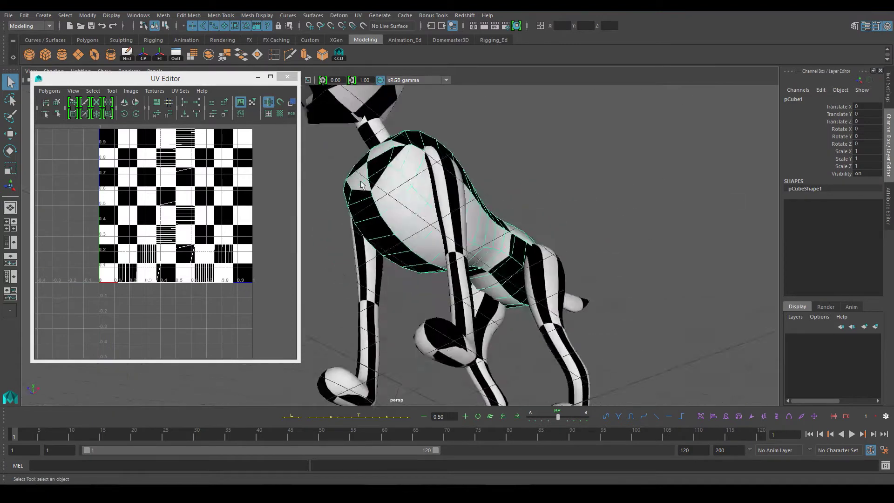
alt+drag(361, 184, 408, 36)
click(358, 15)
click(426, 87)
click(379, 375)
mouse_move(379, 375)
alt+mouse_down()
mouse_move(432, 219)
mouse_move(494, 223)
alt+mouse_up()
click(49, 90)
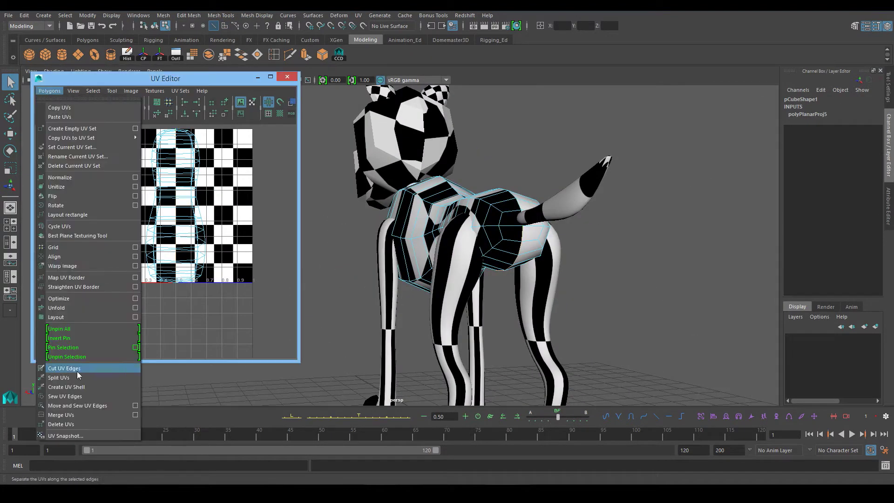
click(64, 369)
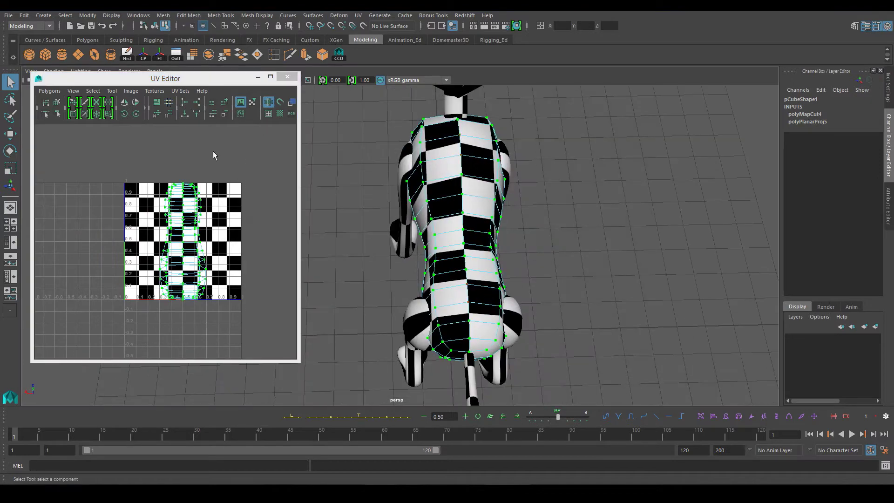
Isolate the dog's tail and cut its UVs along the selected edges
key(F8)
alt+drag(405, 214, 465, 216)
scroll(465, 217, up, 3)
click(474, 216)
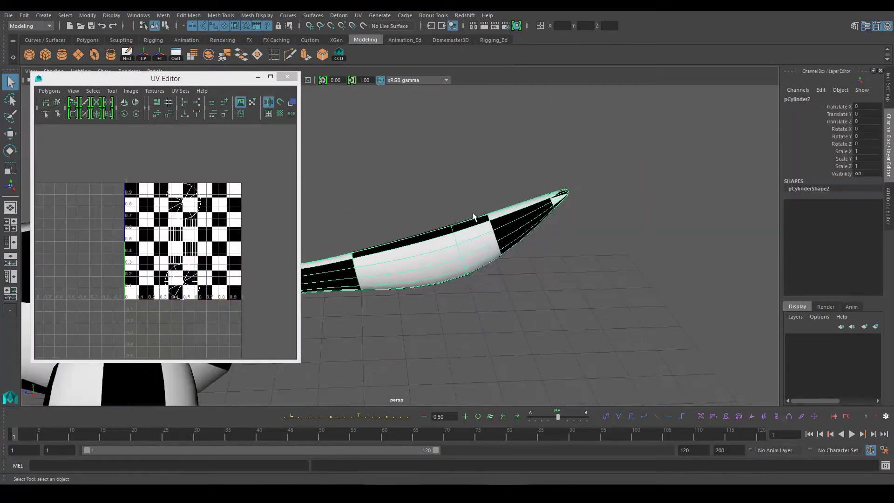
key(ctrl+1)
alt+drag(474, 216, 556, 186)
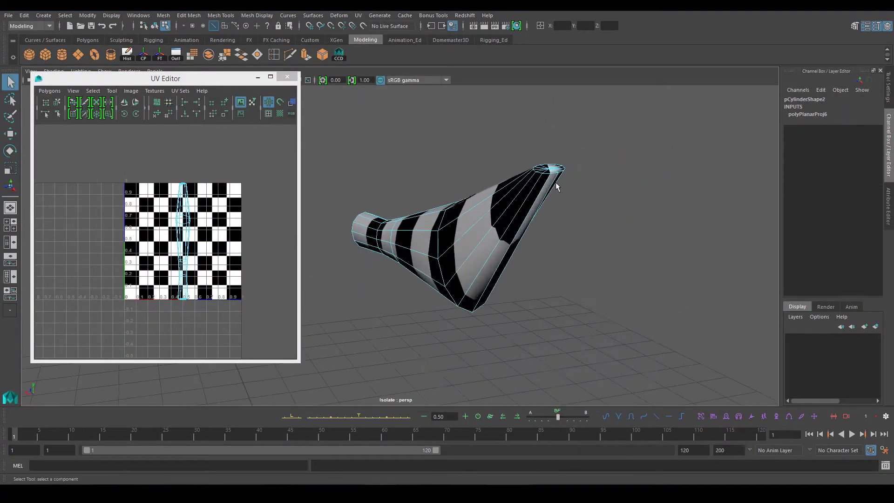
click(48, 92)
click(64, 368)
Unfold the tail's UVs, exit isolation, and select the front leg
right_drag(479, 216, 494, 201)
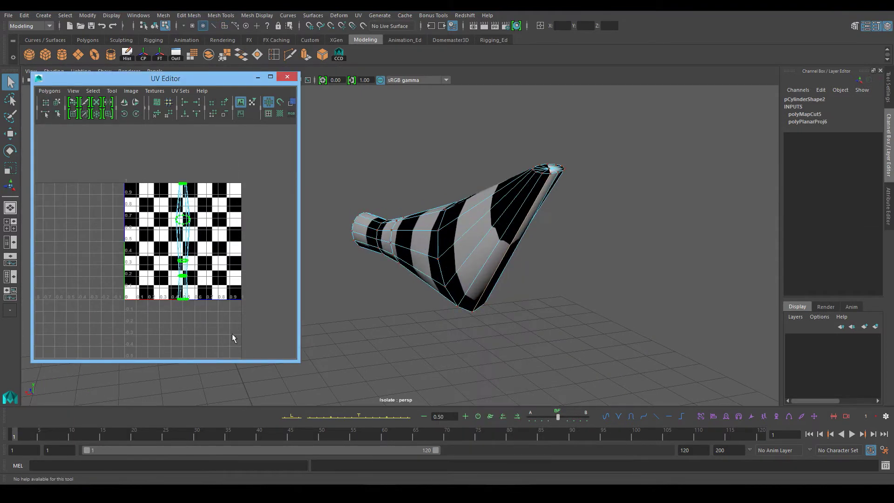
alt+drag(494, 201, 456, 115)
alt+drag(502, 225, 509, 249)
right_drag(509, 250, 563, 200)
key(ctrl+1)
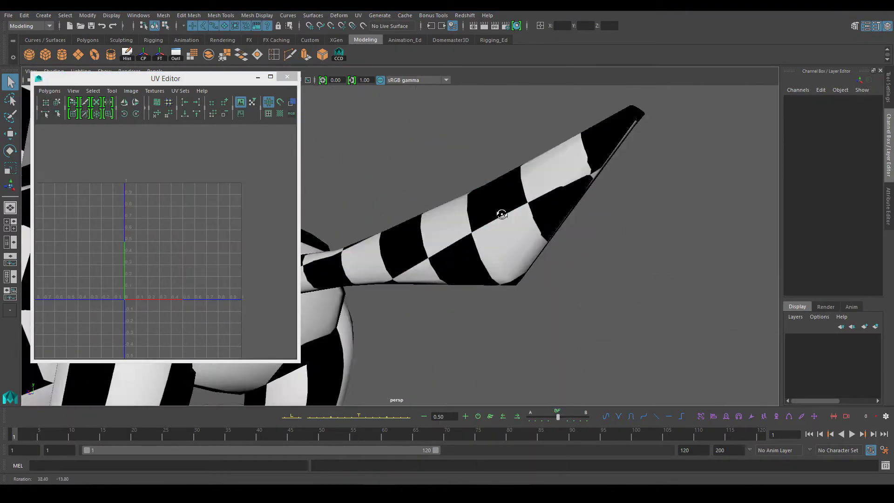
scroll(422, 258, down, 5)
click(476, 253)
scroll(479, 252, up, 3)
Isolate the front leg, planar-map it, cut a UV seam along the leg and unfold it
key(ctrl+1)
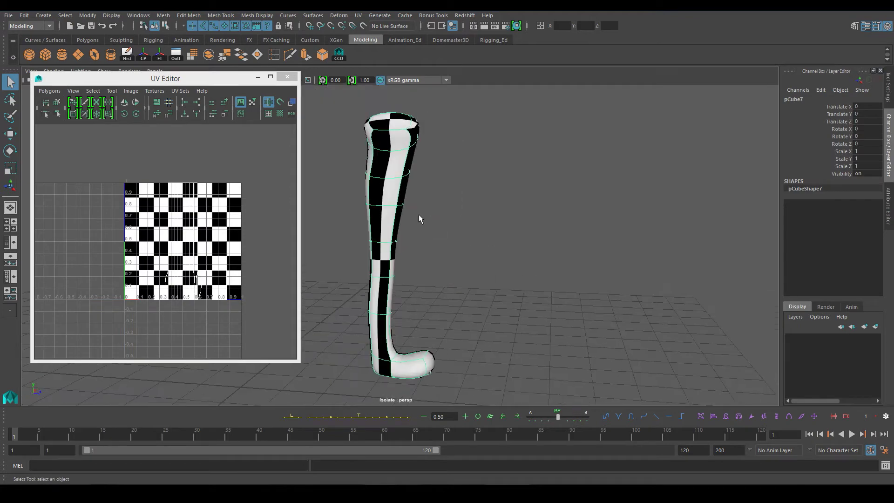
alt+drag(418, 215, 414, 186)
click(358, 15)
click(457, 116)
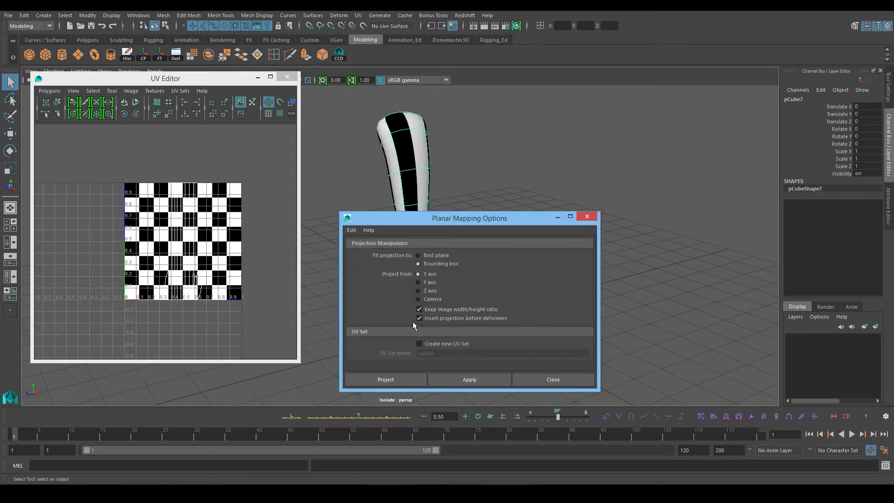
click(373, 377)
right_drag(421, 200, 410, 186)
click(401, 202)
mouse_move(378, 194)
alt+mouse_down()
mouse_move(369, 276)
mouse_move(437, 295)
alt+mouse_up()
click(49, 91)
click(53, 368)
right_click(195, 228)
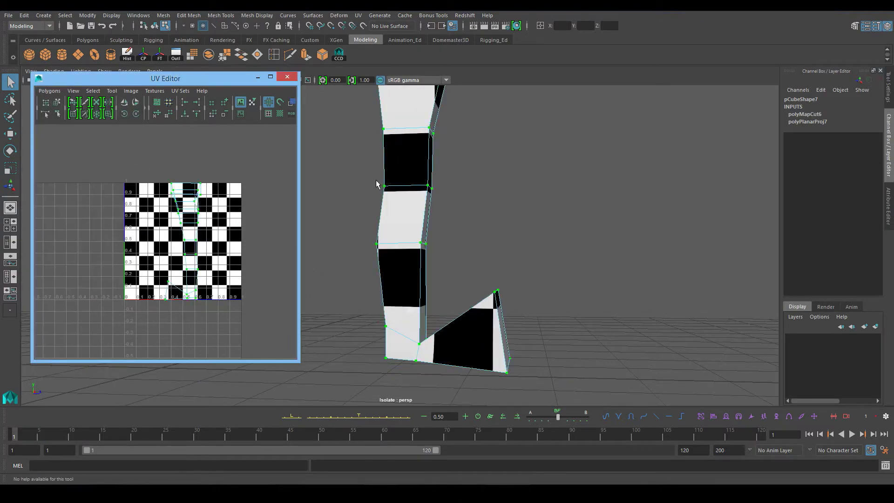
mouse_move(376, 180)
alt+mouse_down()
mouse_move(411, 188)
mouse_move(475, 321)
mouse_move(383, 265)
alt+mouse_up()
Cut the front leg's foot edges, unfold its UVs again and check the checker in smooth preview
key(F10)
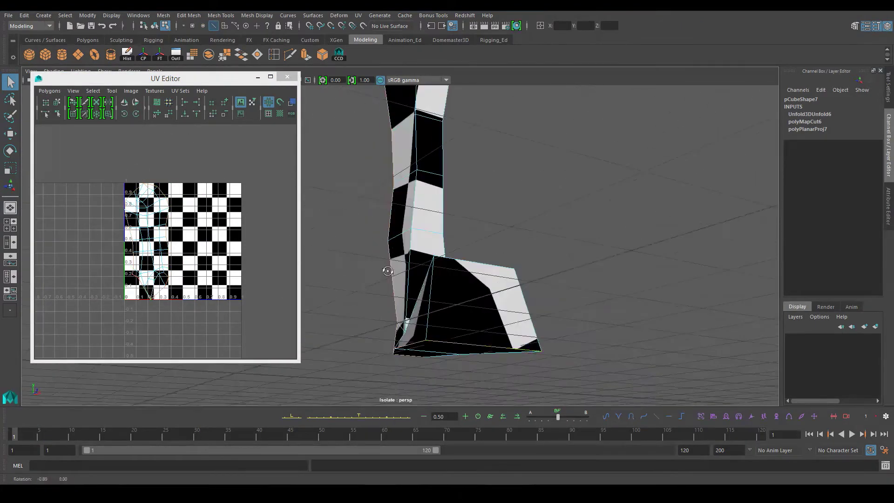
click(50, 91)
click(54, 368)
key(F12)
scroll(469, 174, down, 2)
click(146, 121)
alt+drag(469, 174, 316, 219)
key(3)
Group and duplicate the front leg, then mirror the copy with Scale X -1
key(F8)
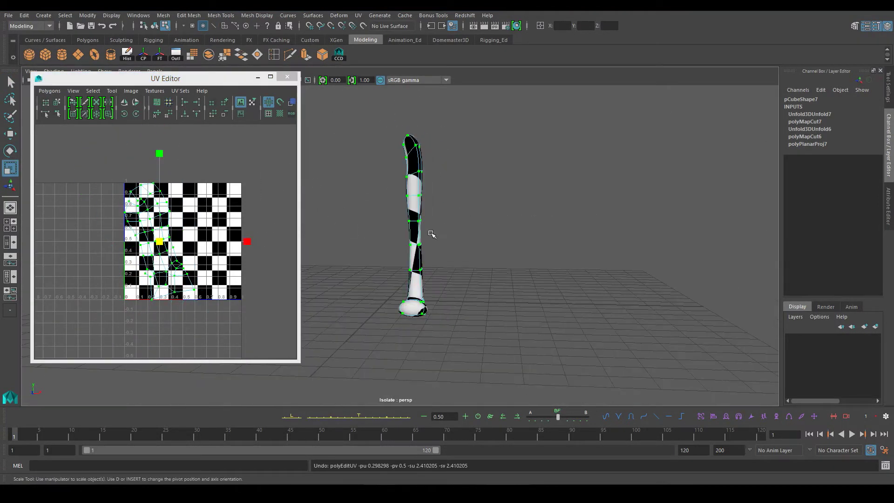
key(ctrl+1)
key(ctrl+g)
key(ctrl+d)
click(867, 150)
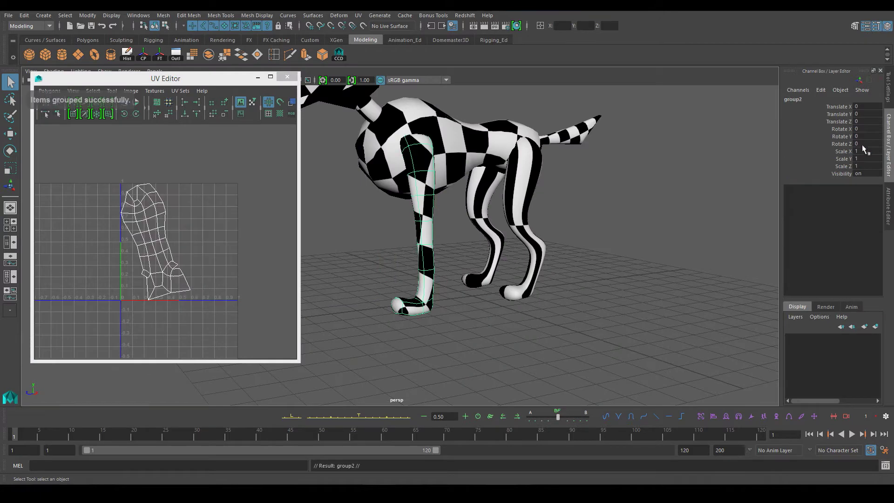
text(-1)
key(Return)
Isolate back leg pCube5, planar-map it and select its seam edges
click(138, 15)
click(154, 82)
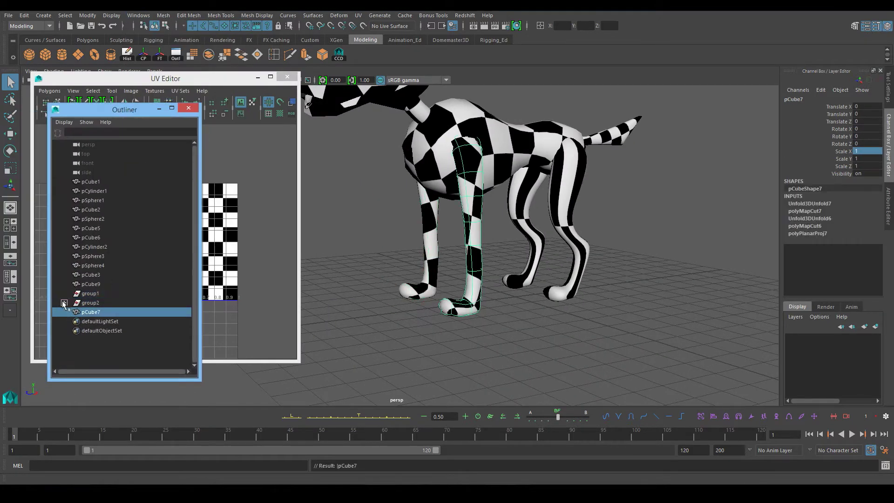
click(188, 107)
click(437, 214)
key(ctrl+1)
key(f)
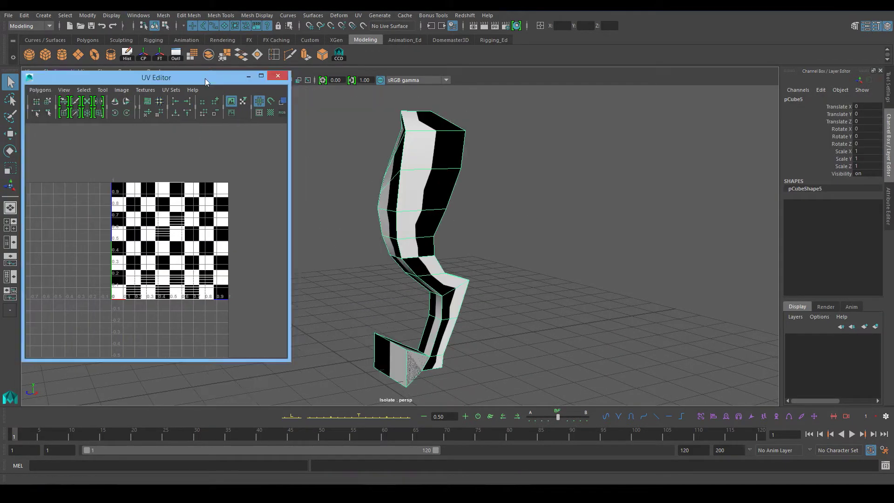
alt+drag(368, 118, 447, 153)
right_drag(439, 150, 466, 139)
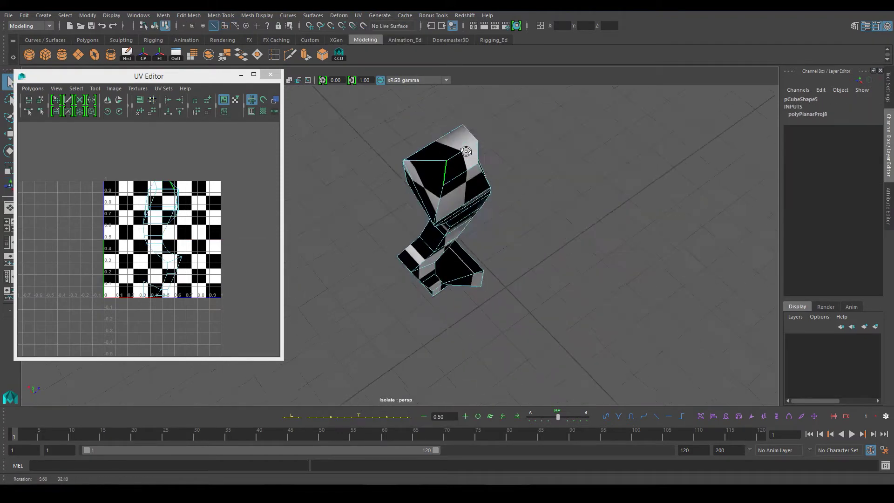
click(445, 137)
mouse_move(447, 153)
alt+mouse_down()
mouse_move(446, 138)
mouse_move(509, 244)
alt+mouse_up()
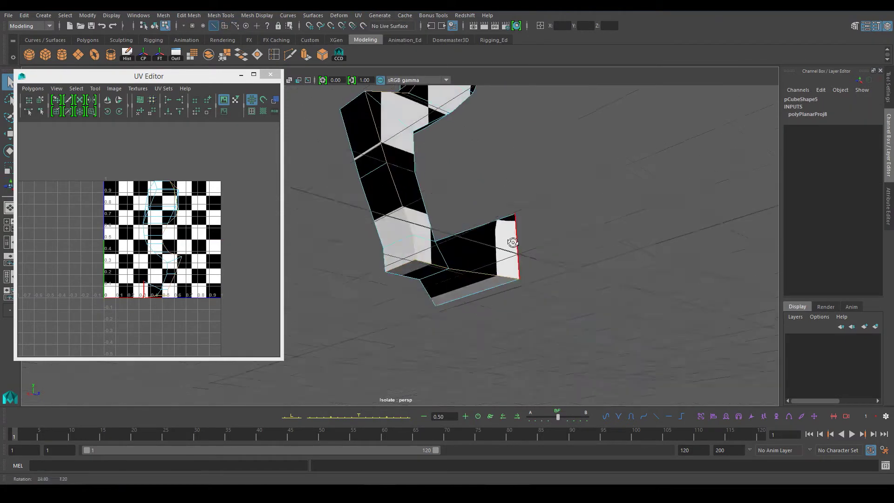
Cut pCube5's UVs along the seam, unfold them and preview the smoothed back leg
click(33, 89)
click(52, 343)
right_drag(170, 205, 185, 210)
click(139, 111)
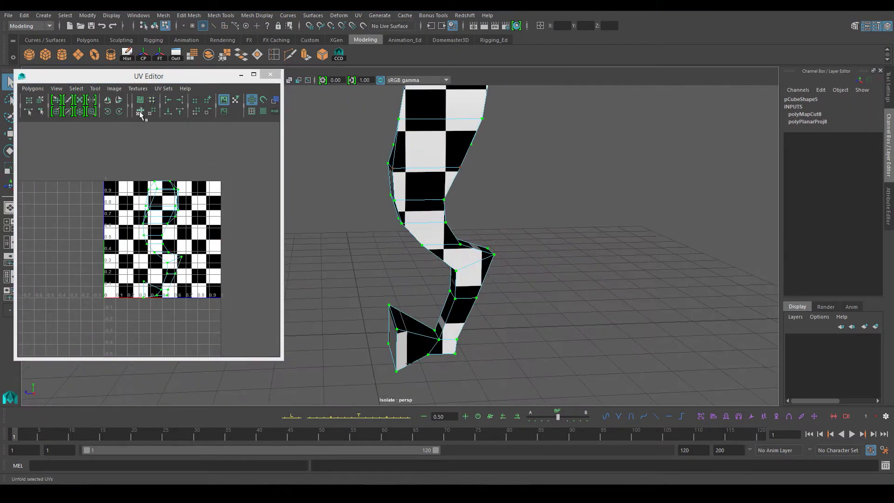
right_click(181, 257)
alt+drag(344, 234, 578, 228)
key(3)
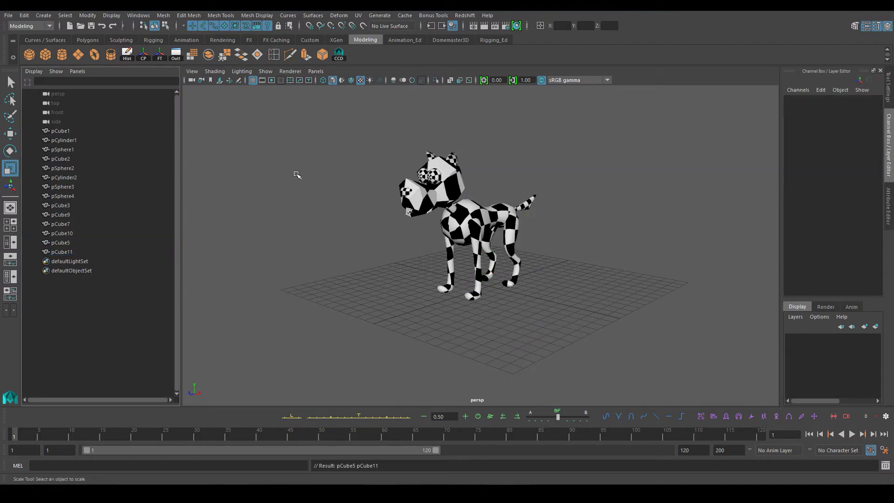
Rename the body, neck and head to corpo, pescoco and cabeca
double_click(58, 131)
text(corpo)
key(Return)
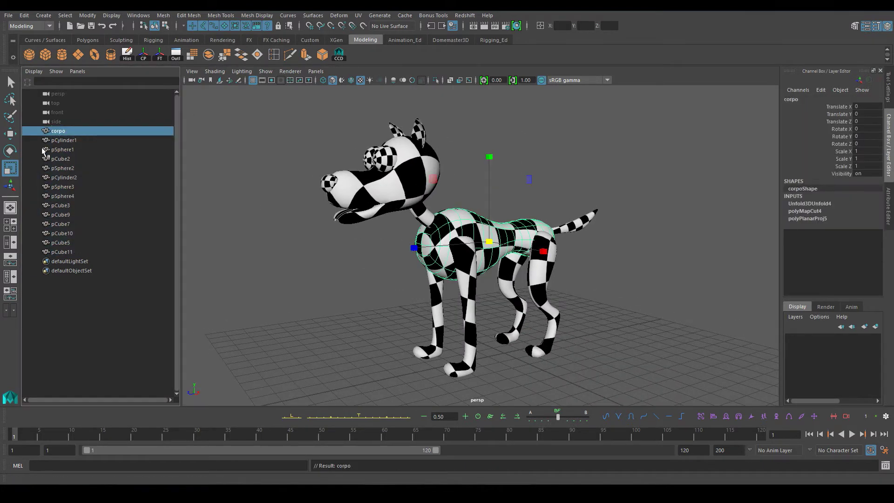
double_click(64, 140)
text(pescoco)
double_click(62, 149)
text(cabeca)
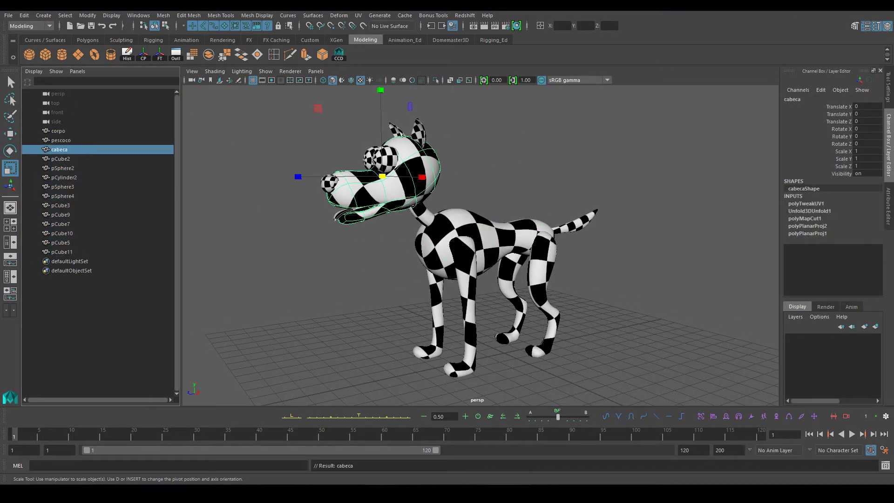
key(Return)
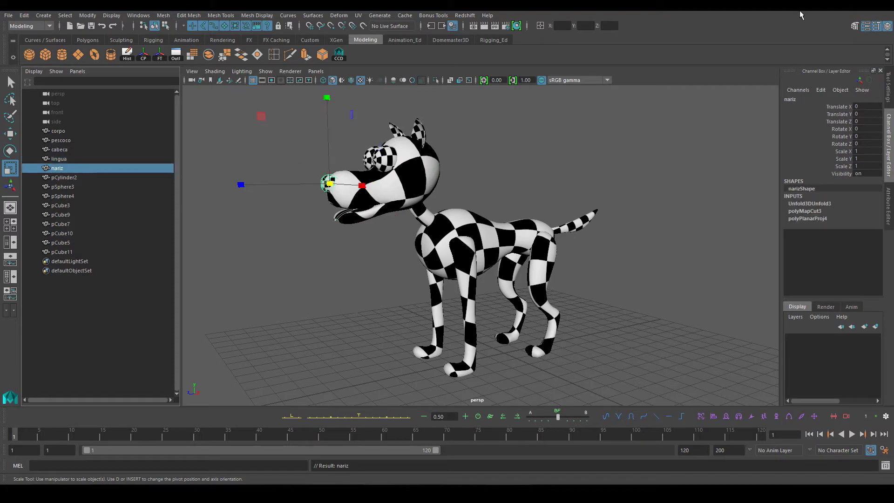
text(cauda)
Rename the eyes and ears, e.g. olho_dir, orelha_esq and orelha_dir
double_click(77, 187)
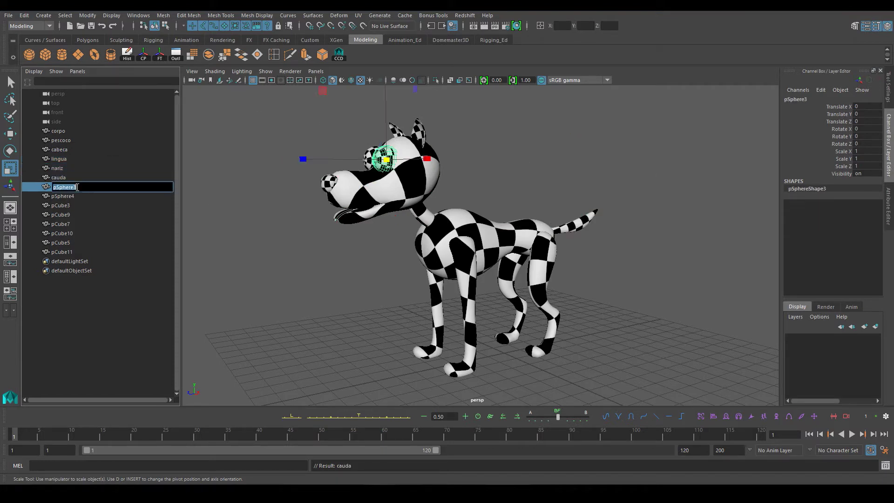
text(Olho)
key(Return)
double_click(78, 196)
text(olho_dir)
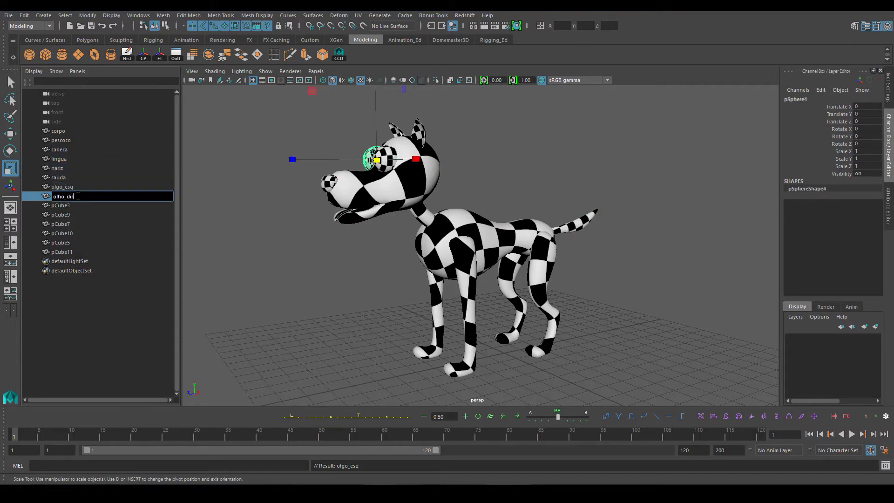
double_click(77, 205)
text(orelha_esq)
key(Return)
double_click(79, 215)
text(orelha_dir)
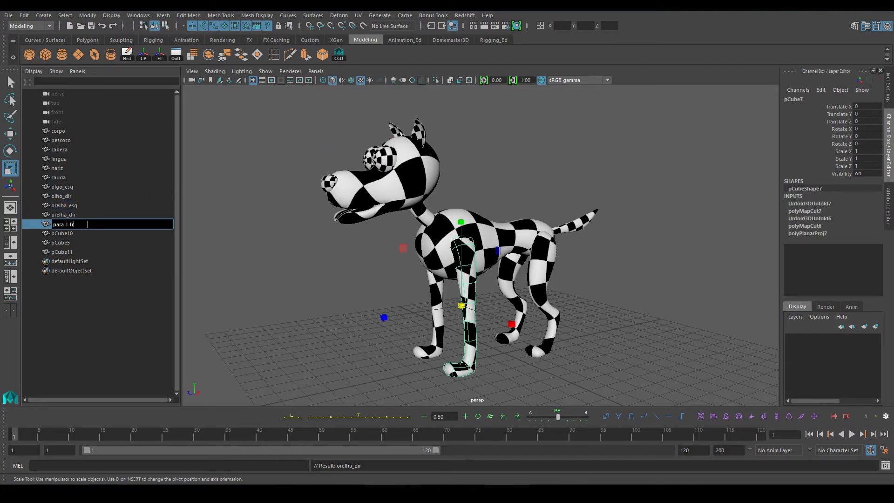
text(front)
Rename the legs with names like pata_r_front and pata_r_back
double_click(84, 233)
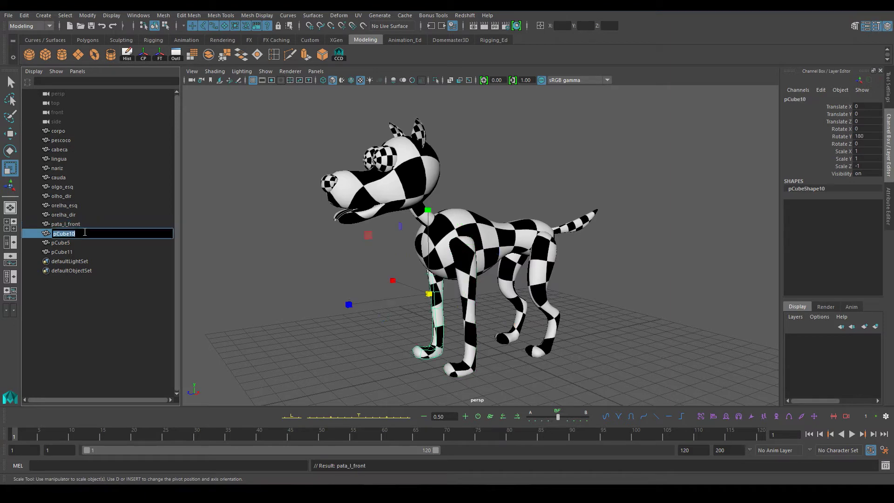
text(r_front)
double_click(80, 243)
text(pata_l_back)
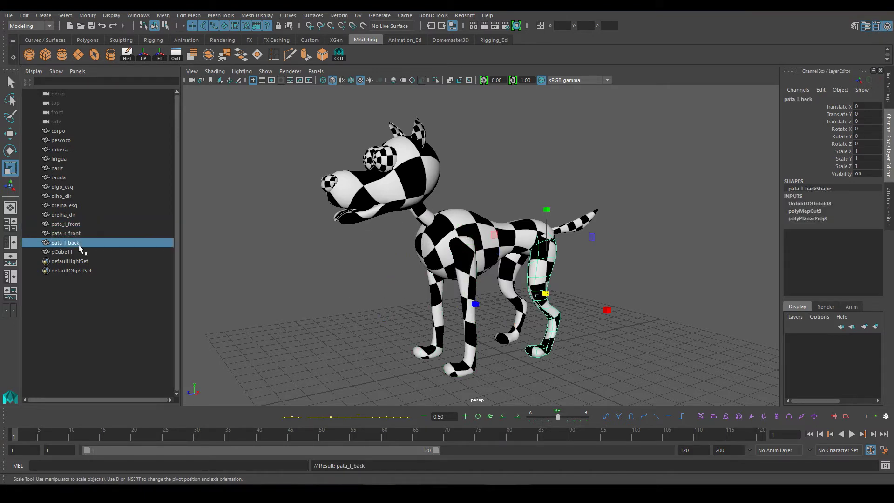
double_click(81, 250)
text(pata_r_back)
key(Return)
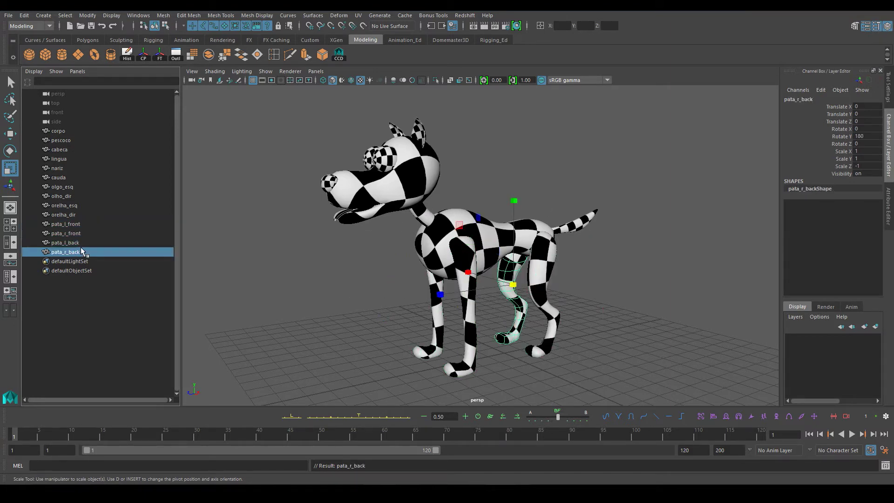
click(375, 232)
key(space)
Delete the Checker material in Hypershade so the dog shows plain grey
click(515, 28)
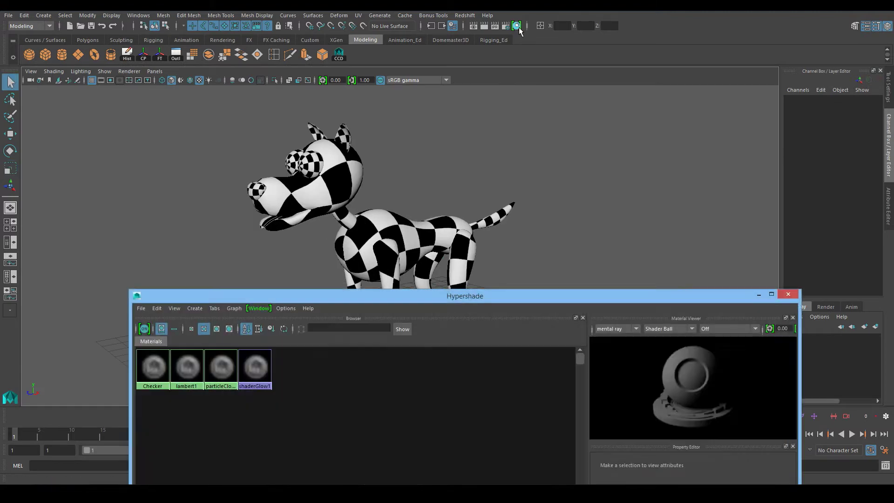
click(158, 368)
click(215, 301)
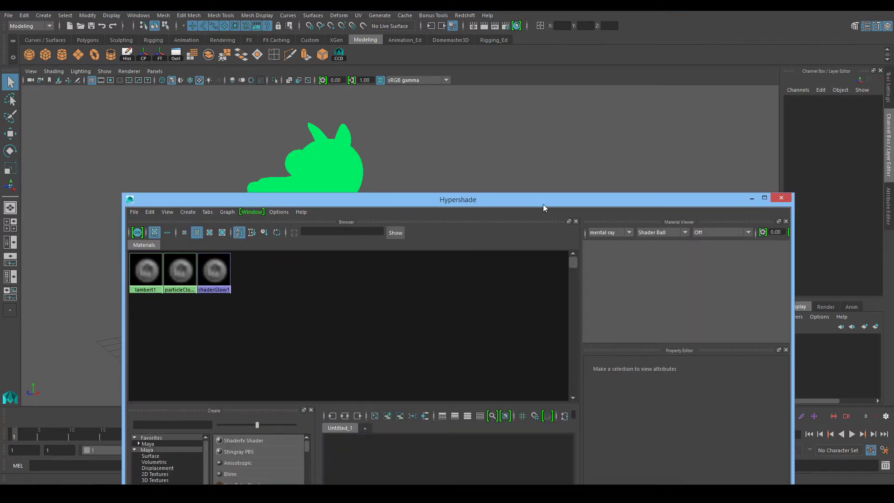
drag(458, 195, 458, 303)
key(f)
click(781, 303)
key(5)
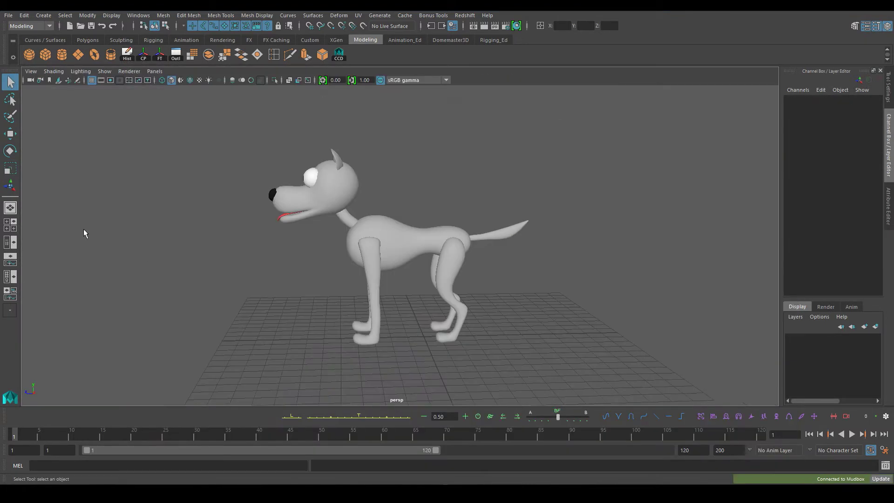
Group all the dog's parts together and name the group Cao1
click(10, 242)
drag(58, 131, 65, 252)
key(ctrl+g)
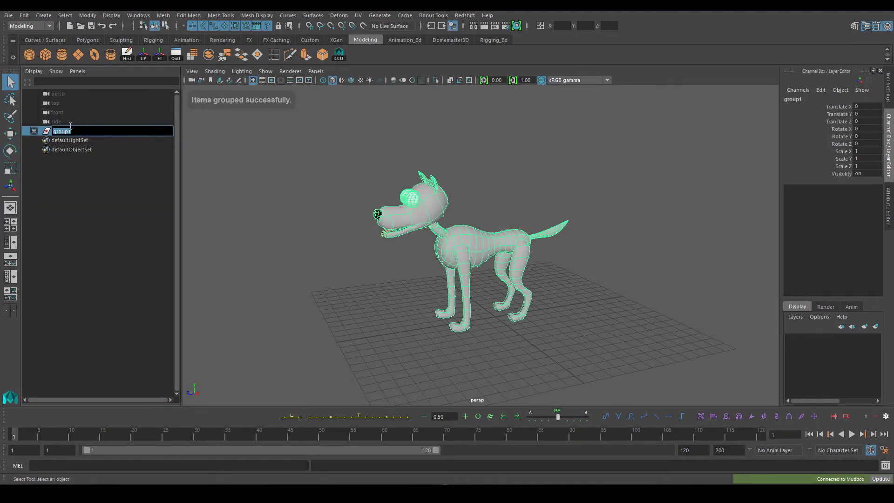
double_click(60, 130)
text(Cao1)
key(Return)
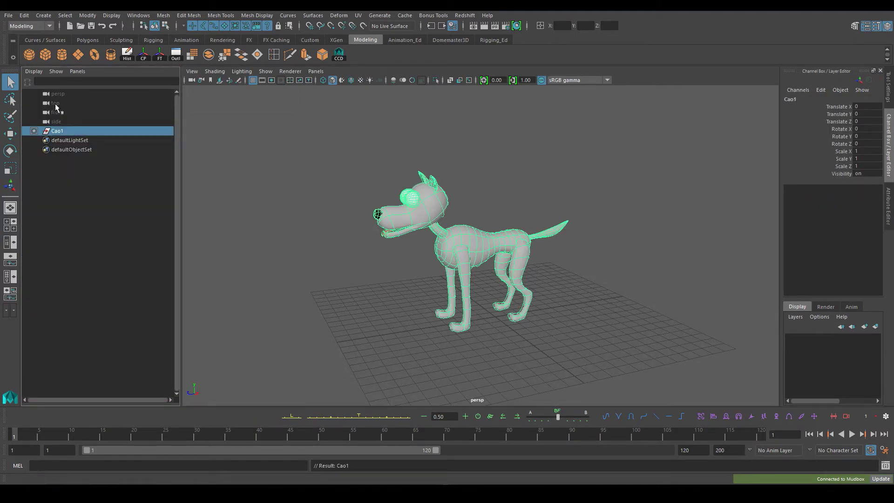
click(540, 26)
click(580, 32)
click(404, 191)
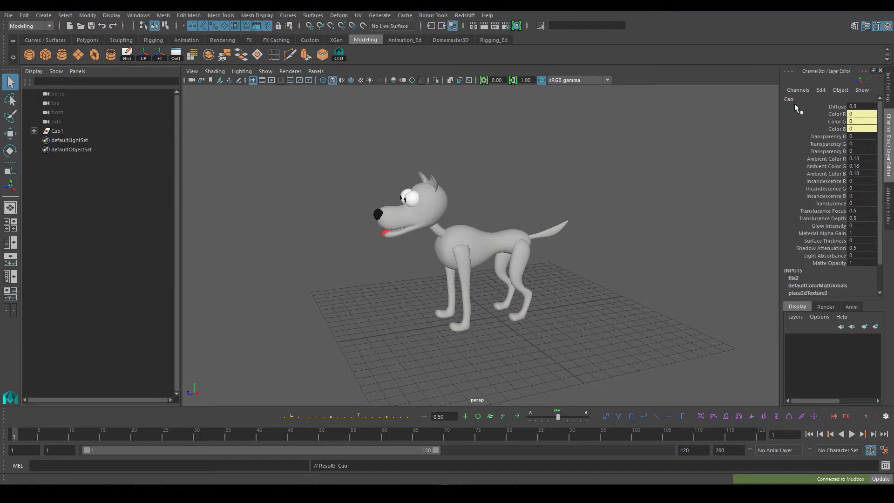
Select the Cao group and its Mesh subgroup, then delete the dog's construction history
click(72, 130)
key(w)
alt+drag(447, 219, 339, 201)
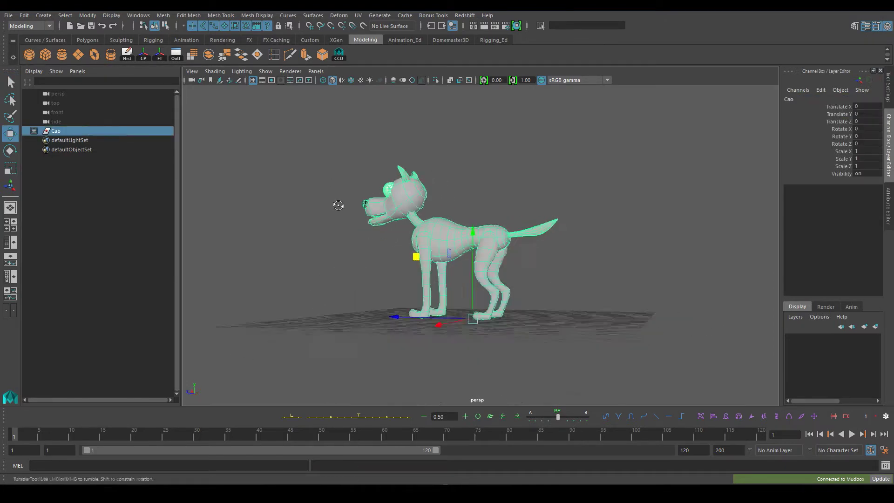
click(34, 131)
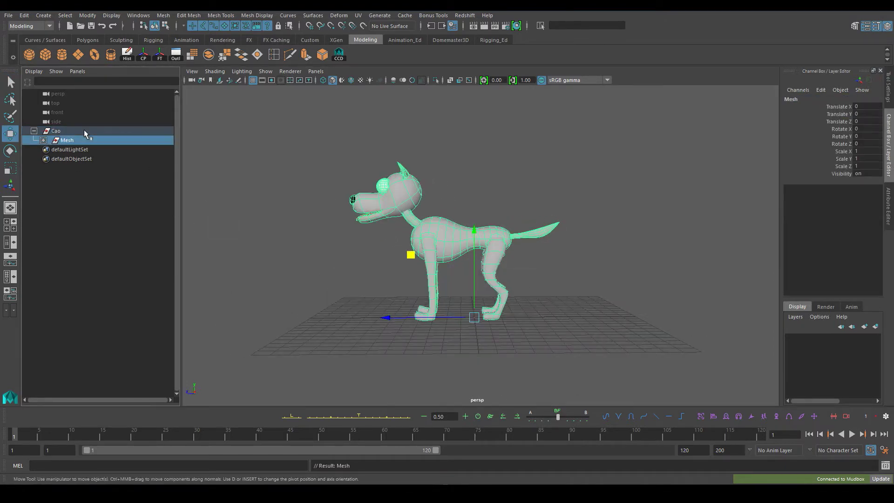
click(387, 225)
drag(430, 252, 433, 256)
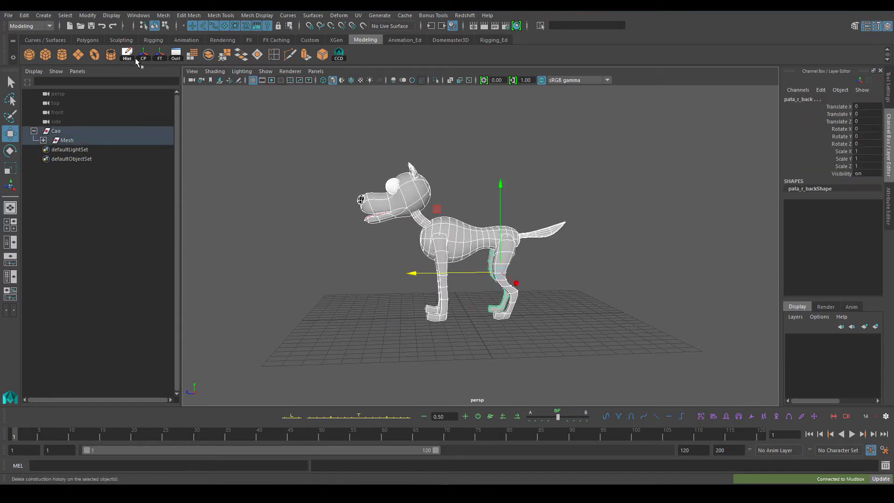
click(297, 271)
key(space)
key(space)
Draw the rear leg joint chain from the back hip through the knee to the foot
scroll(449, 180, down, 2)
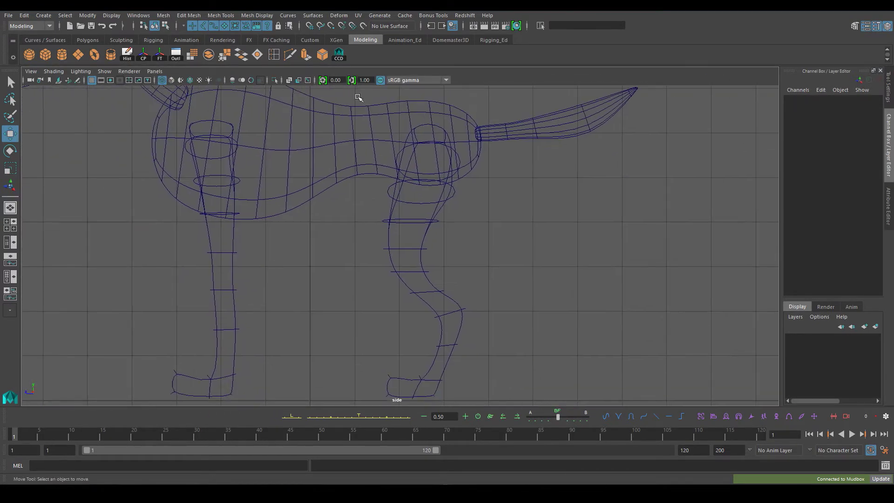
click(493, 39)
click(143, 55)
scroll(394, 237, up, 1)
scroll(463, 95, up, 1)
click(448, 179)
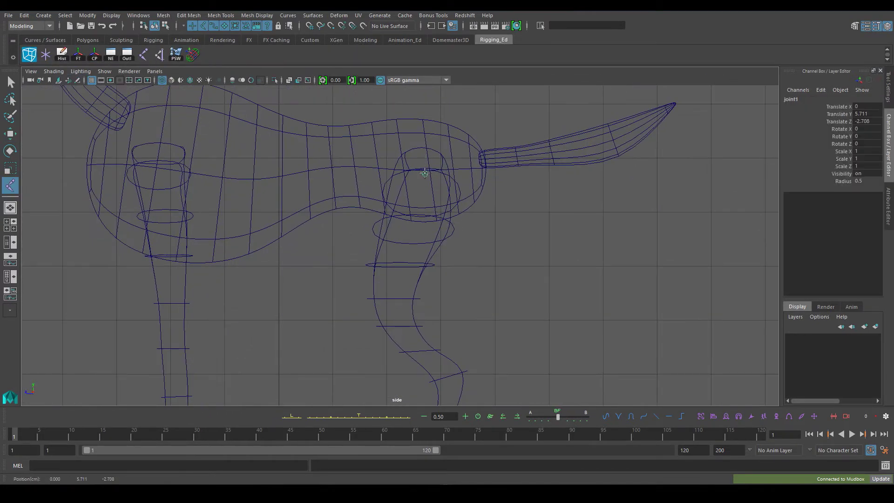
alt+middle_drag(390, 299, 401, 202)
click(400, 202)
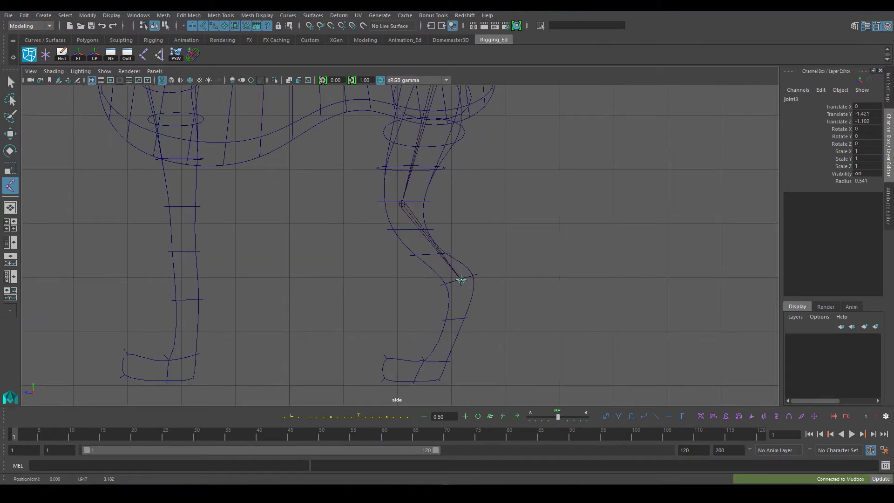
alt+middle_drag(461, 280, 461, 210)
click(436, 307)
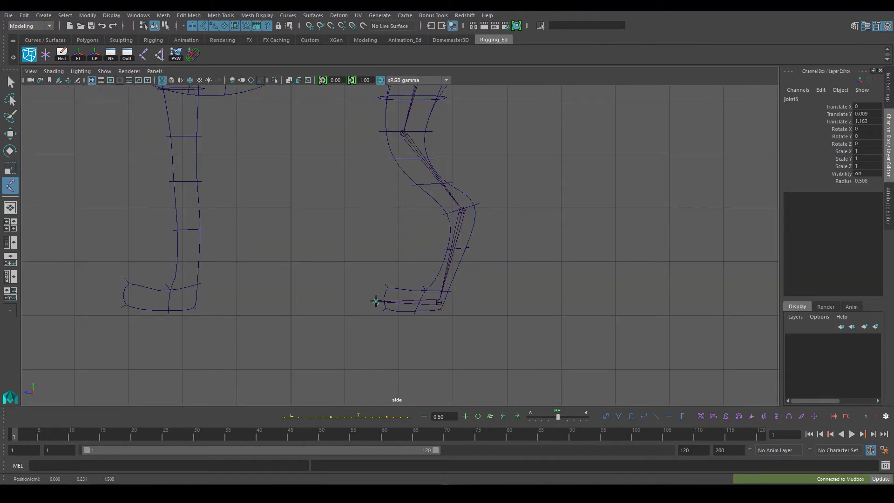
key(Return)
Start a spine chain at the hip with joints along the back to the chest
scroll(368, 279, down, 3)
scroll(440, 204, up, 3)
click(440, 204)
click(355, 213)
alt+middle_drag(258, 217, 372, 219)
click(372, 219)
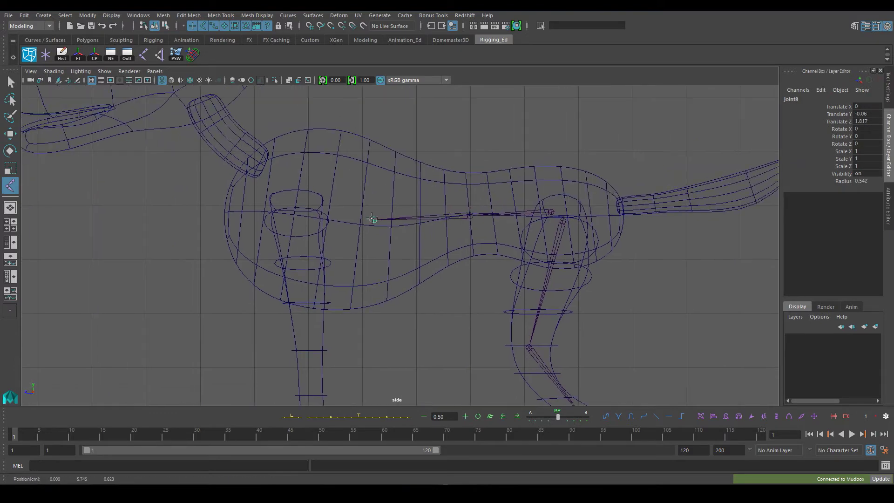
Continue the chain through the neck and top of head to the lower jaw tip
alt+middle_drag(305, 200, 446, 275)
click(391, 231)
click(327, 166)
alt+middle_drag(326, 166, 360, 226)
click(351, 180)
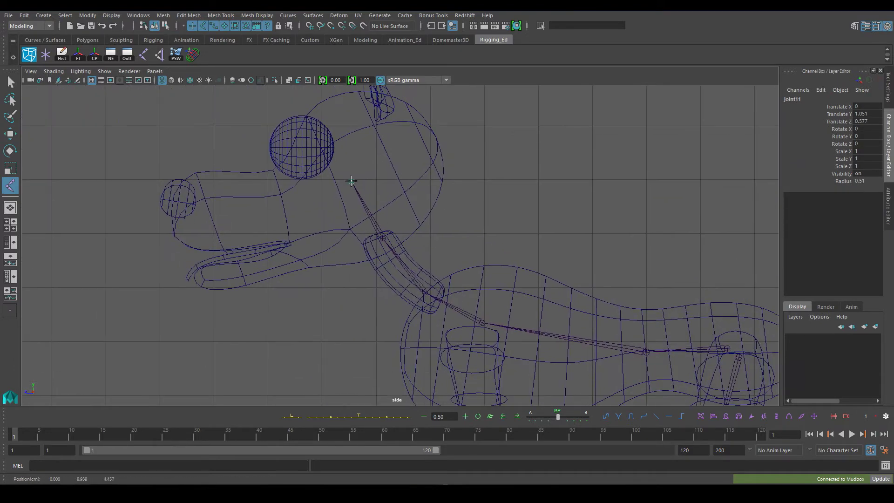
drag(328, 189, 340, 189)
alt+middle_drag(303, 256, 350, 238)
click(247, 262)
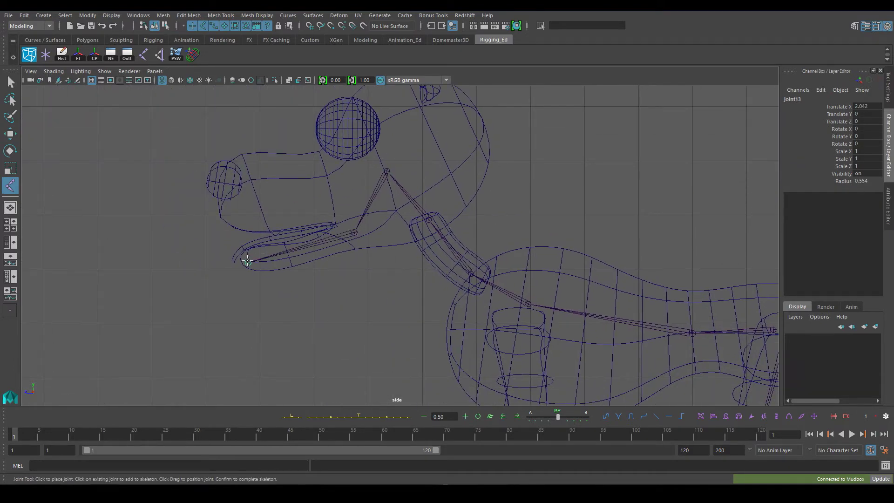
key(Return)
Draw a snout joint chain from near the eye to the nose tip
click(324, 183)
click(223, 179)
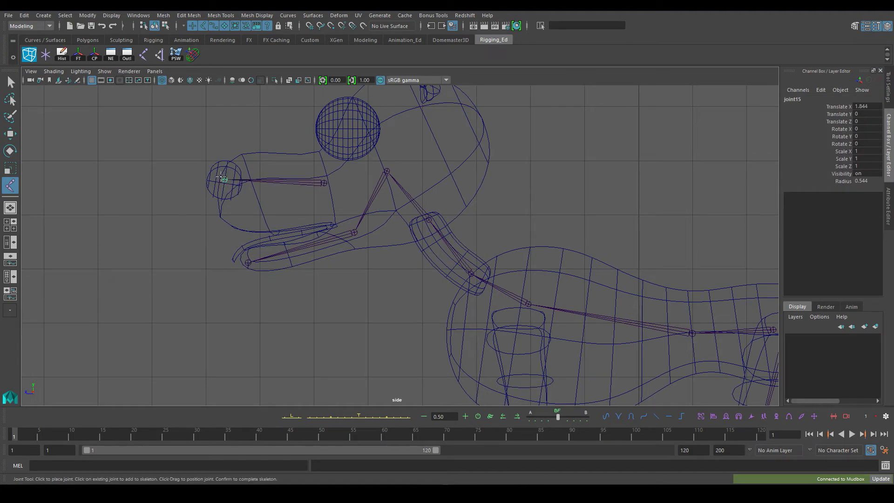
key(Return)
key(q)
alt+middle_drag(403, 158, 375, 226)
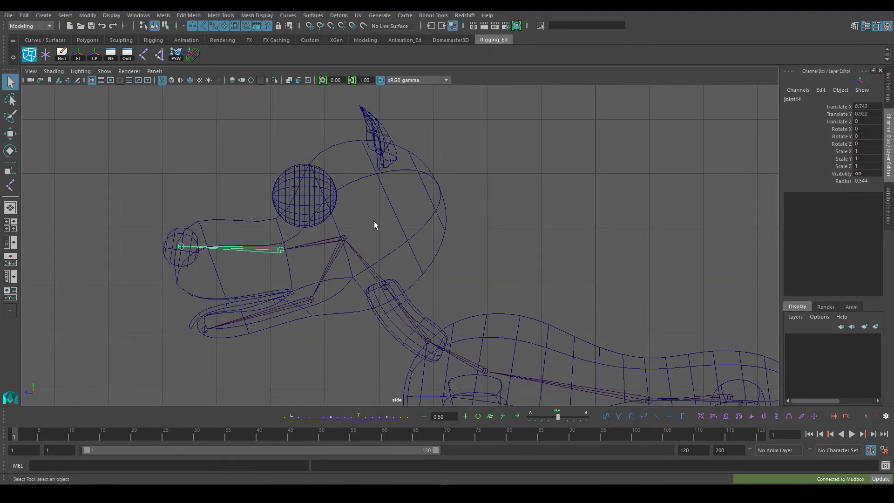
Add a front leg joint chain and a tail joint chain
key(y)
scroll(375, 242, down, 5)
click(393, 271)
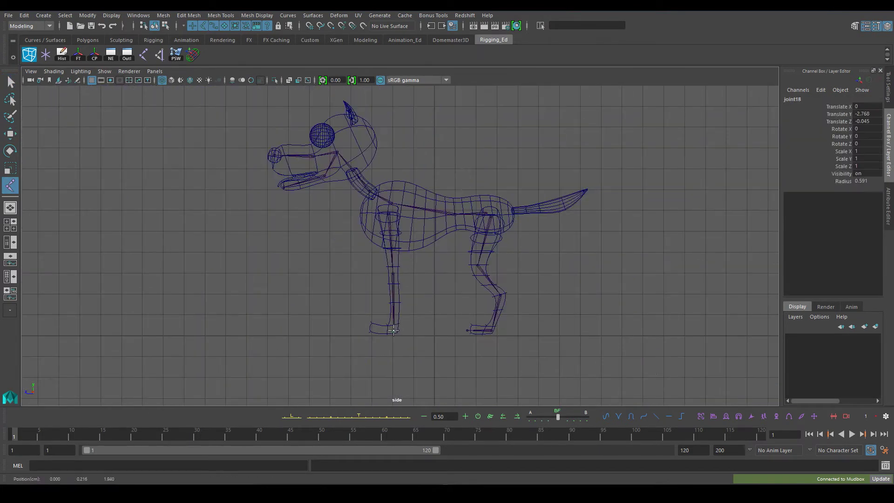
key(Return)
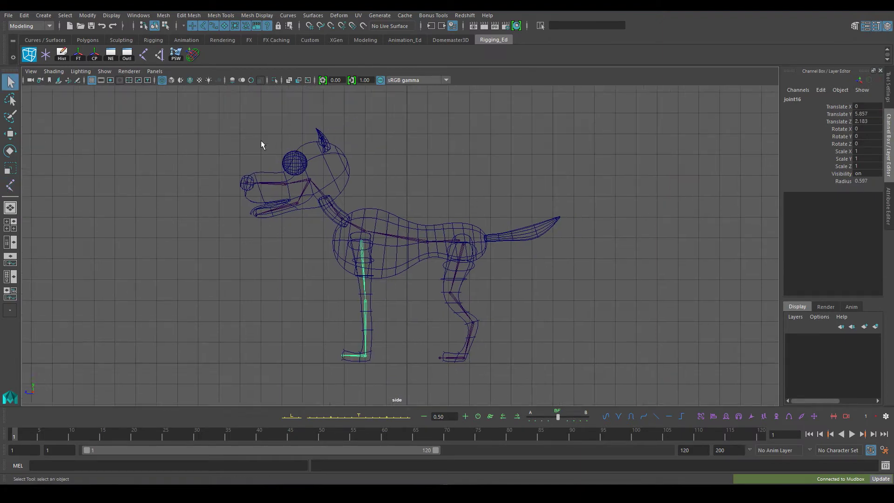
scroll(454, 204, up, 3)
click(455, 204)
key(Return)
key(q)
Rename the spine joints with bn_spine names in the Channel Box
mouse_move(342, 227)
alt+middle_down()
mouse_move(399, 206)
mouse_move(358, 241)
alt+middle_up()
click(478, 196)
click(344, 217)
click(482, 237)
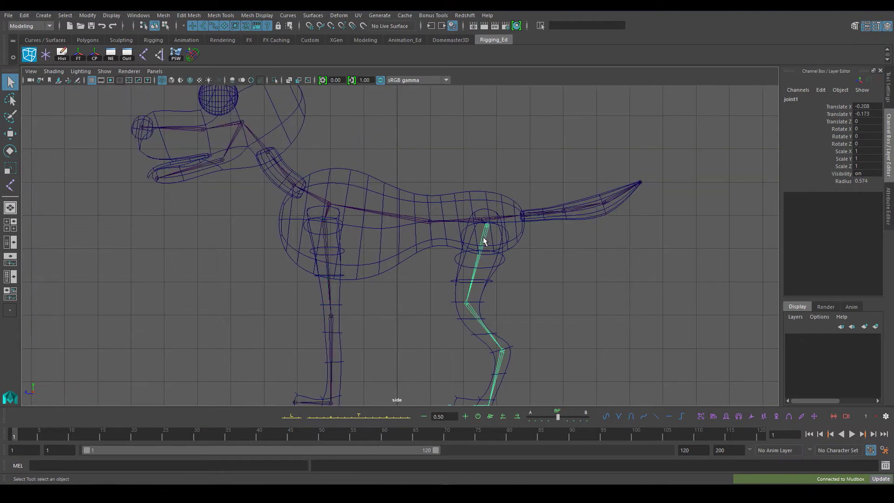
key(w)
click(792, 99)
text(bn_spine_)
key(Return)
key(Down)
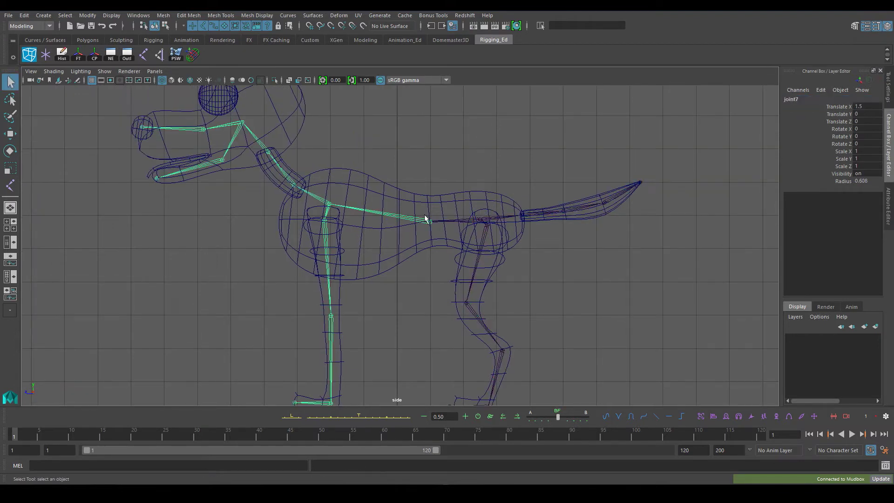
key(Down)
click(818, 99)
Rename the rear leg root and knee joints with bn_l_leg-style names
text(bn_spine_c)
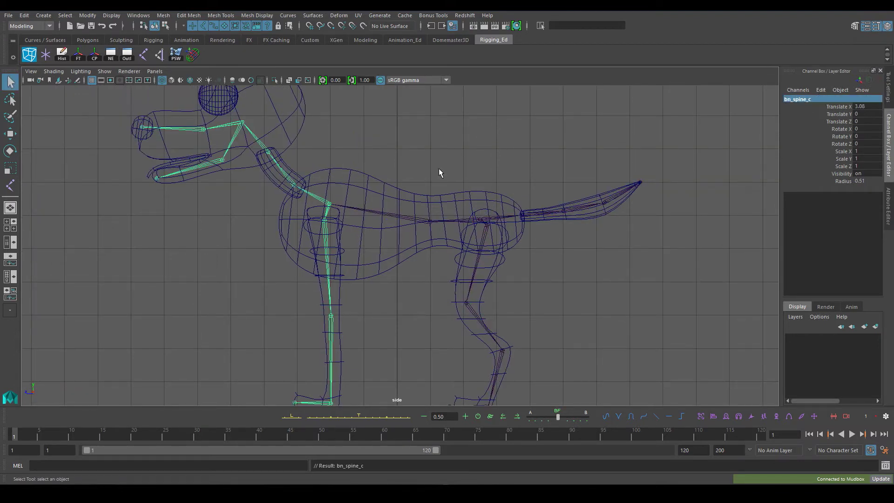
click(485, 231)
click(797, 99)
key(Return)
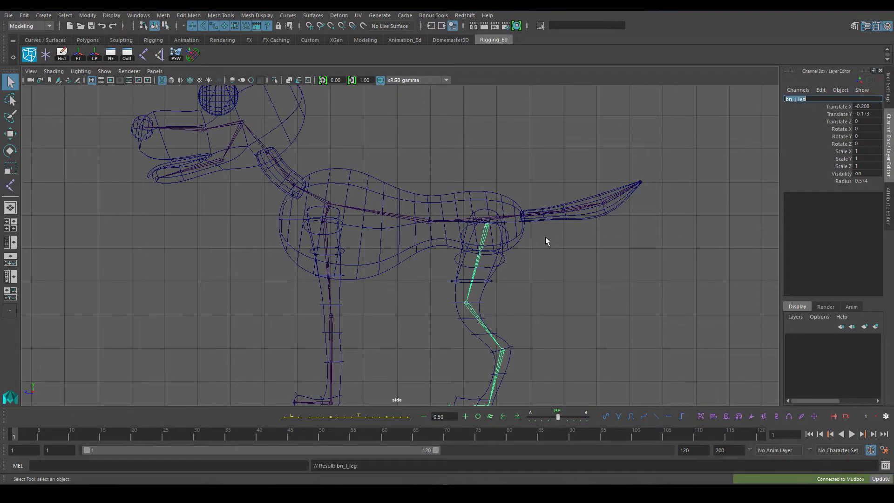
alt+middle_drag(546, 237, 546, 167)
key(Down)
click(813, 99)
key(Return)
key(Down)
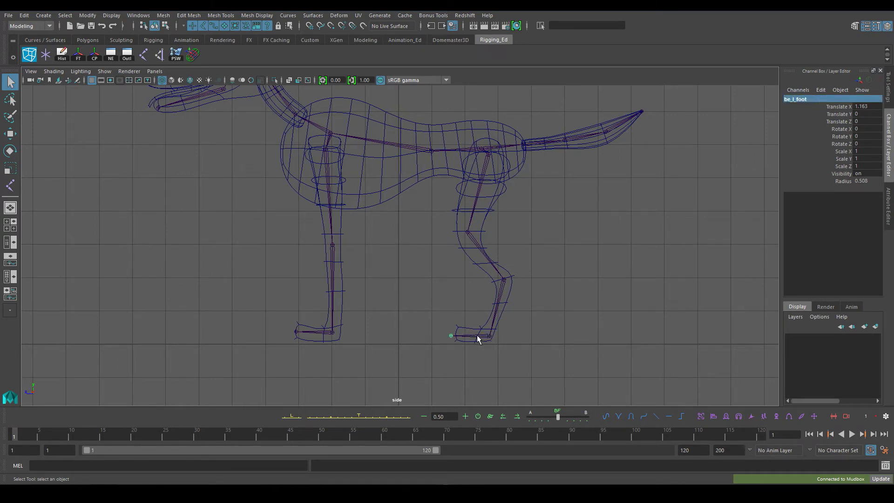
Name the front leg joints bn_l_arm and bn_l_hand, and shift bn_l_leg to Translate Z -1.133
click(326, 164)
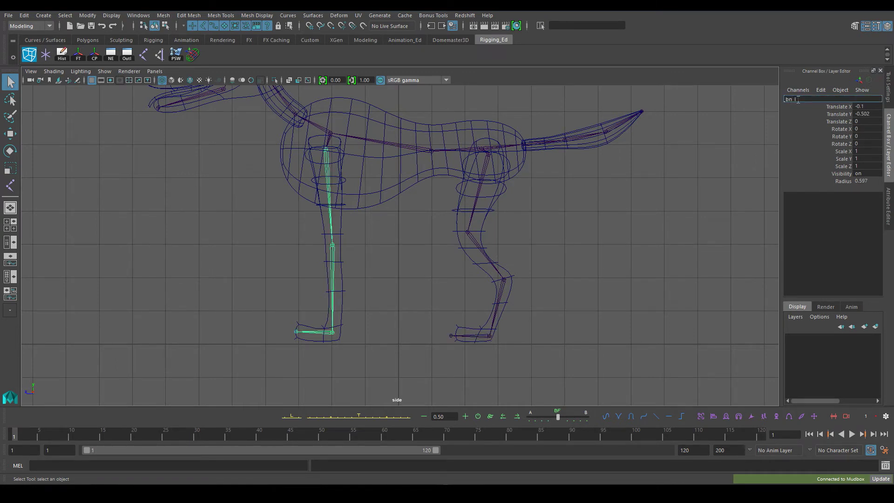
text(arm)
click(484, 172)
click(810, 98)
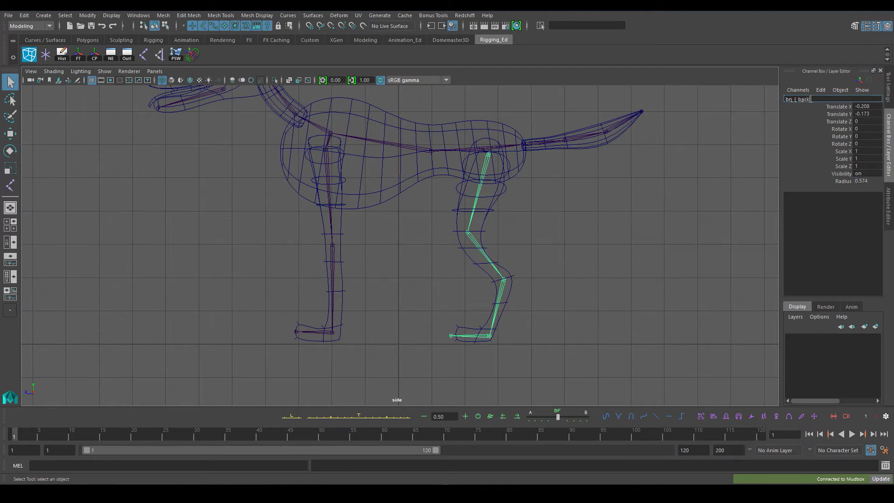
key(ctrl+z)
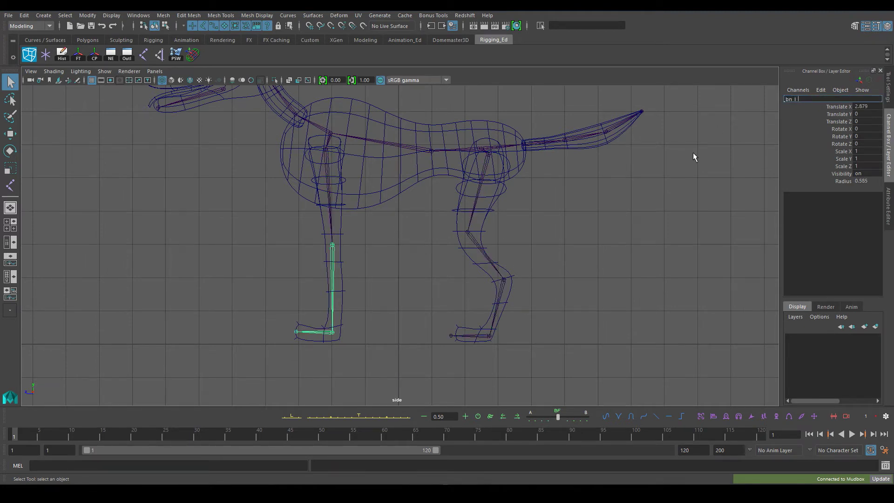
key(Down)
click(812, 99)
text(bl)
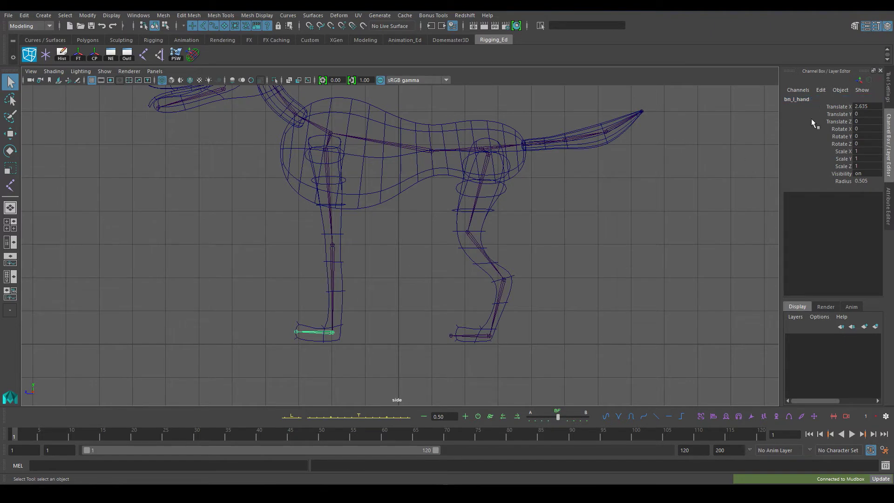
text(w)
click(804, 99)
text(be)
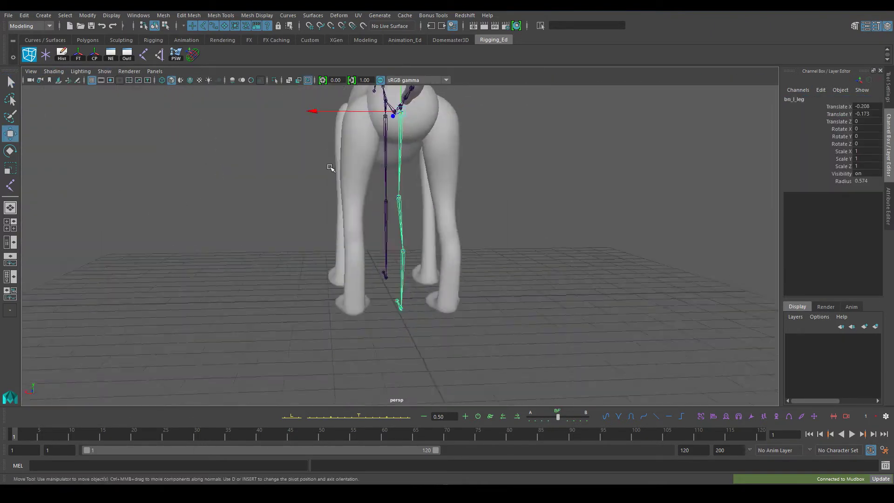
mouse_move(330, 168)
alt+mouse_down()
mouse_move(289, 154)
mouse_move(341, 136)
alt+mouse_up()
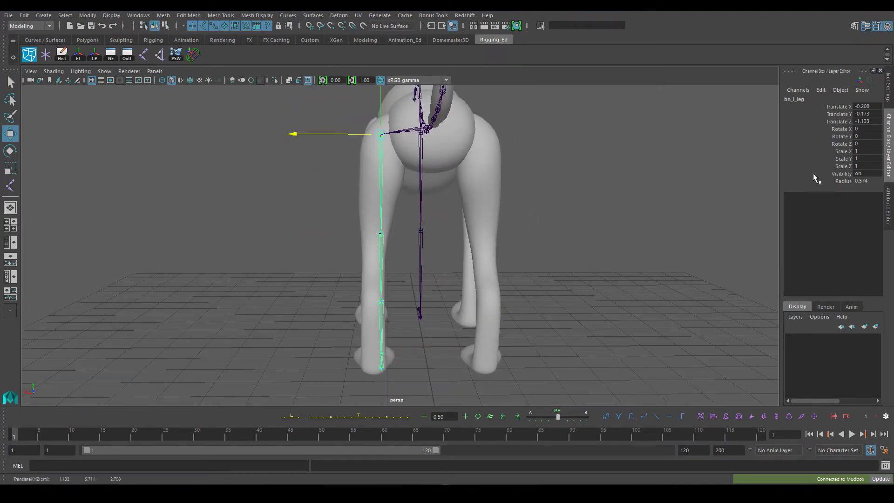
Move the bn_l_arm front leg chain into the dog's left front leg
key(ctrl+a)
click(362, 305)
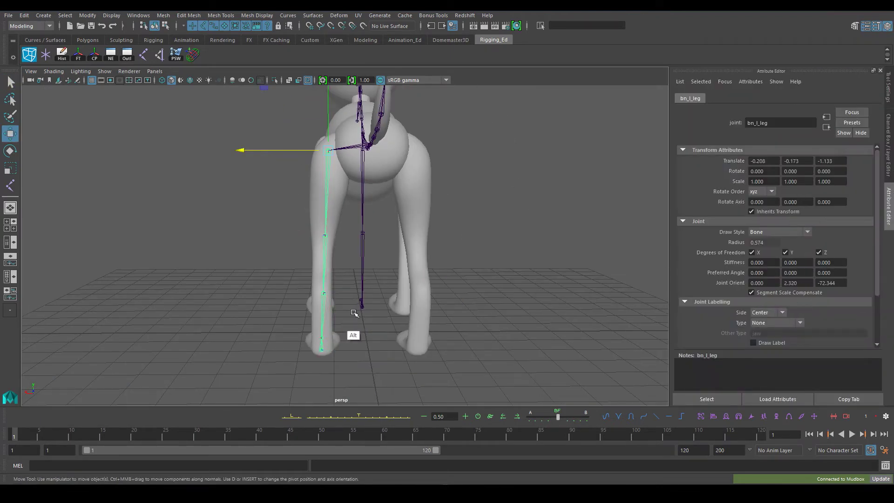
alt+drag(354, 326, 256, 190)
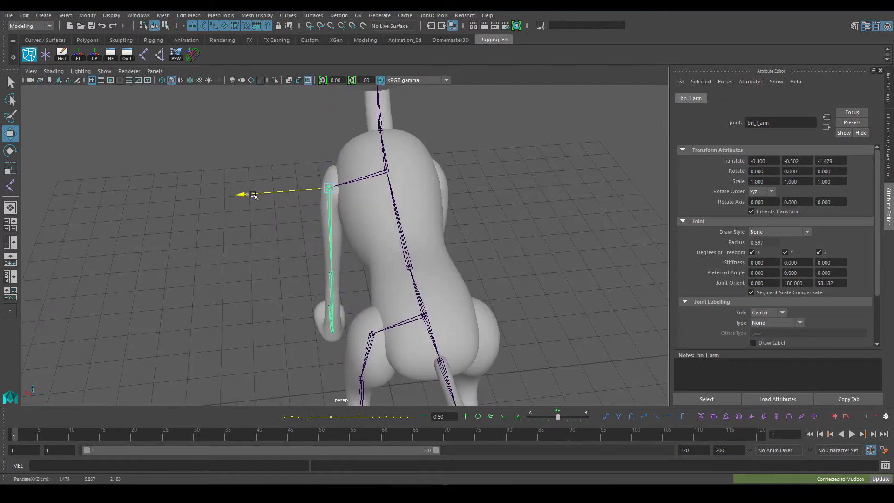
alt+drag(459, 149, 362, 219)
Draw a tongue joint chain inside the mouth and parent it under the head joint
key(space)
key(space)
scroll(408, 279, up, 5)
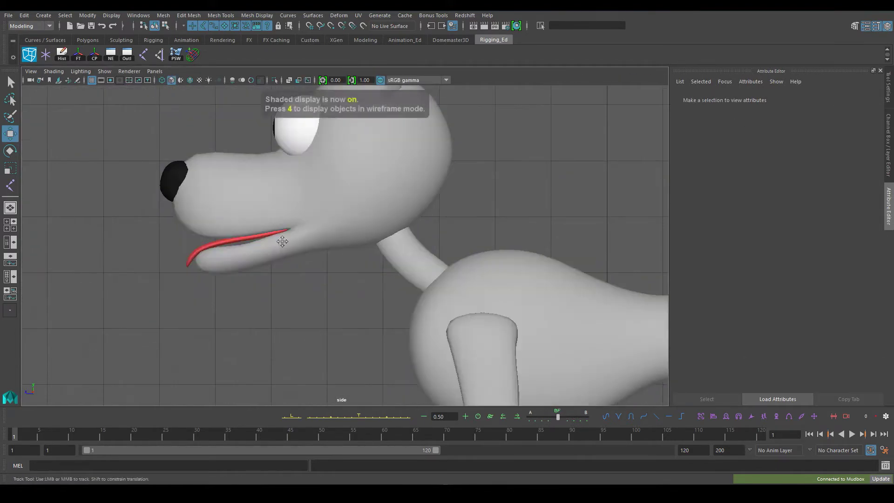
key(4)
click(407, 231)
drag(335, 245, 323, 249)
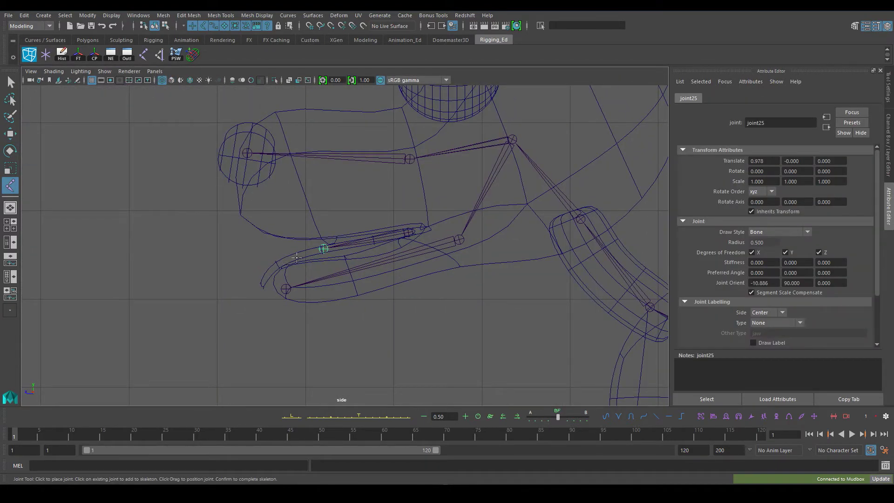
key(Return)
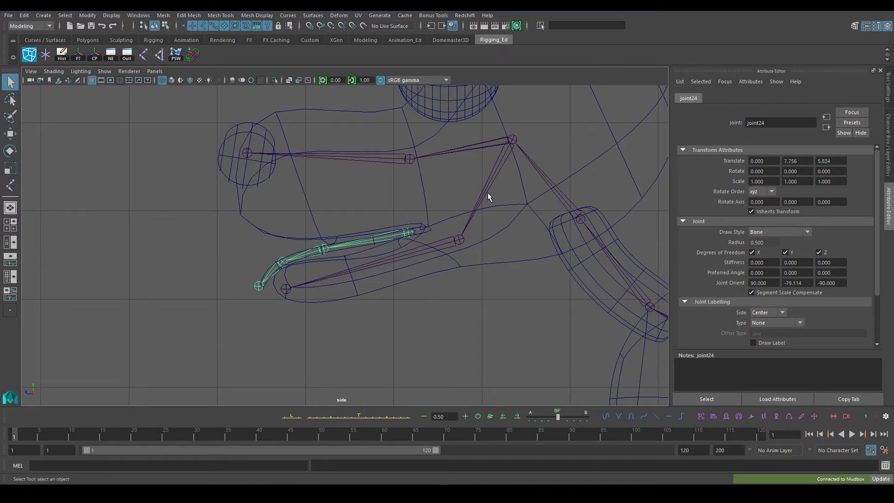
click(487, 195)
click(373, 244)
shift+click(488, 176)
key(p)
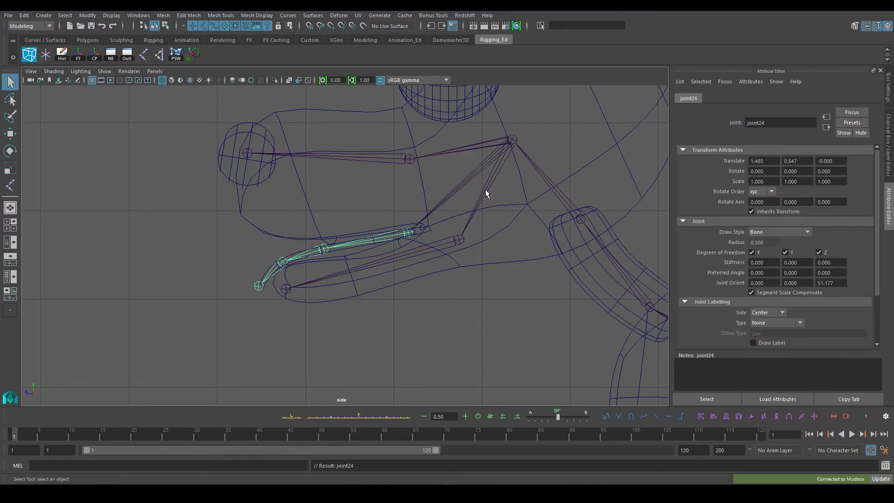
Name the tongue joints bn_tonge_a and bn_tonge_c
key(ctrl+a)
double_click(802, 98)
text(bn_tonge_a)
key(Return)
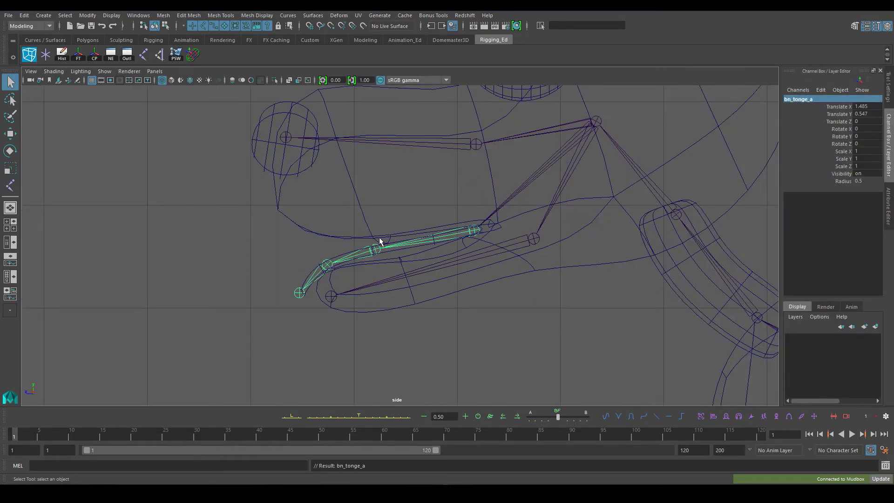
click(316, 278)
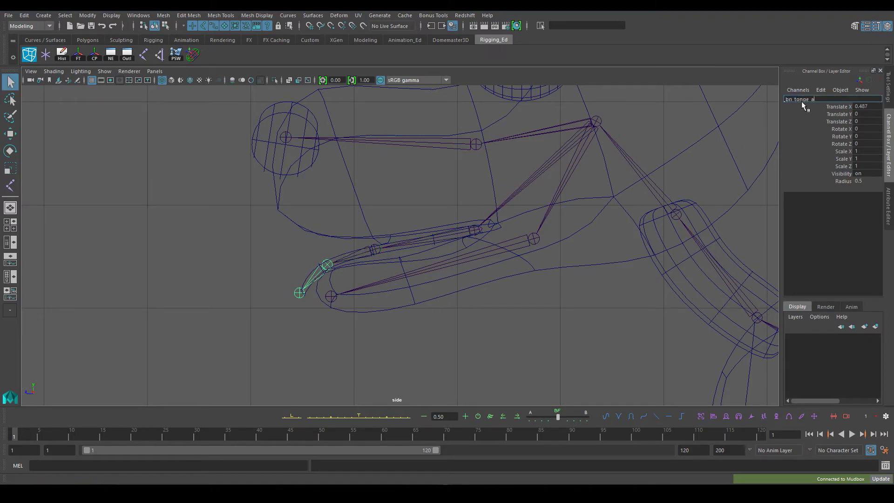
key(BackSpace)
text(c)
key(Return)
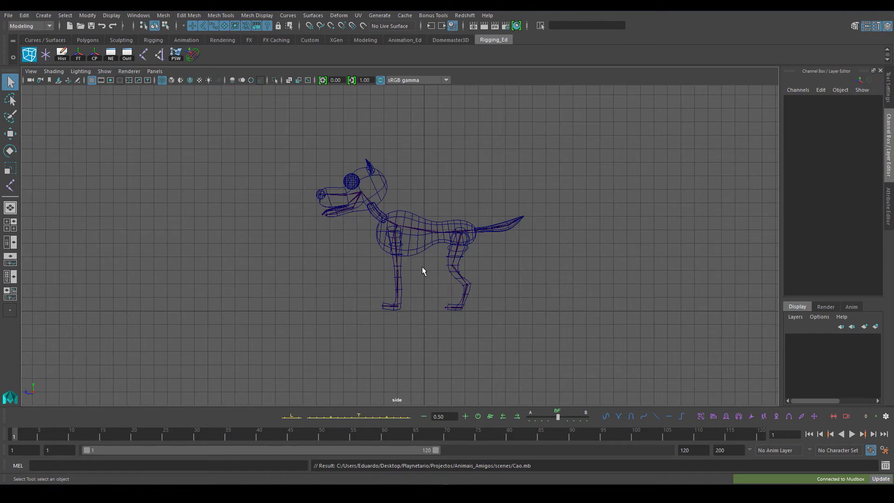
Draw an ear joint chain from the ear base to the ear tip in the front view
scroll(447, 240, up, 2)
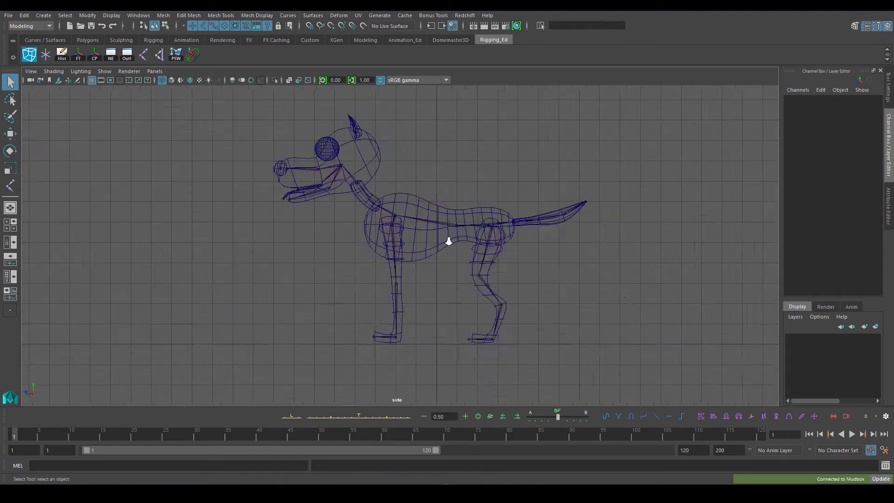
scroll(356, 191, up, 5)
scroll(234, 138, down, 3)
key(space)
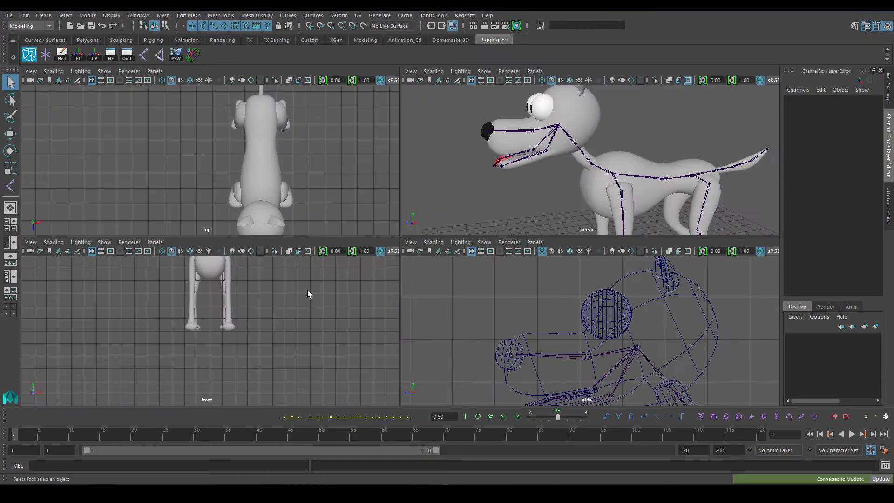
key(space)
key(4)
click(144, 55)
alt+middle_drag(419, 186, 351, 239)
click(392, 211)
click(463, 122)
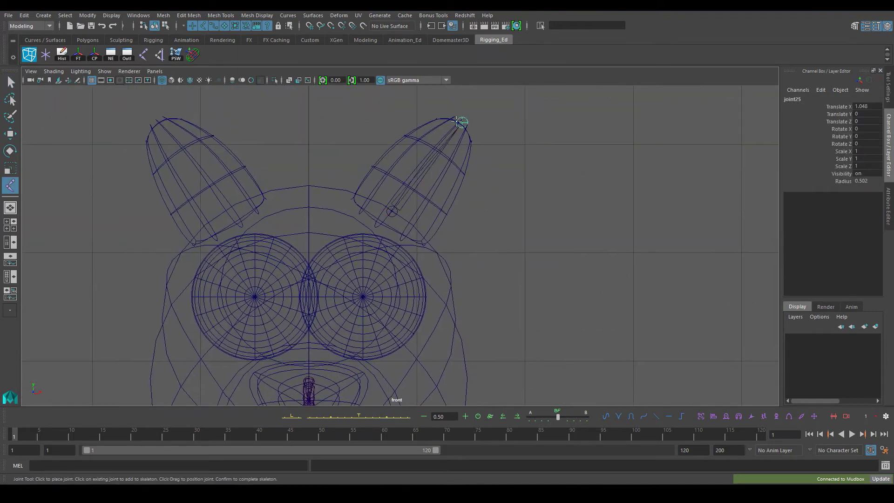
key(q)
Rename the ear tip joint be_l_ear
click(463, 123)
click(797, 99)
text(be_l_ear)
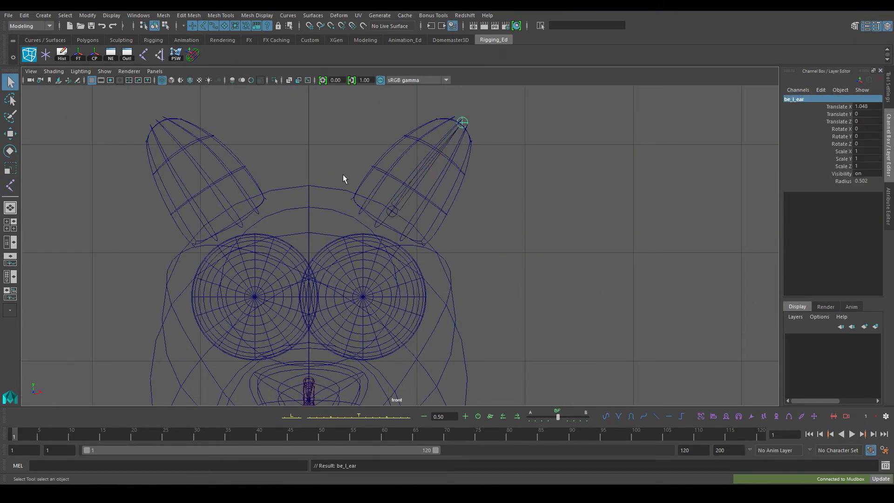
Place a joint at the left eye centre and name it bn_l_eye
alt+middle_drag(343, 179, 406, 109)
click(573, 176)
middle_drag(545, 241, 440, 223)
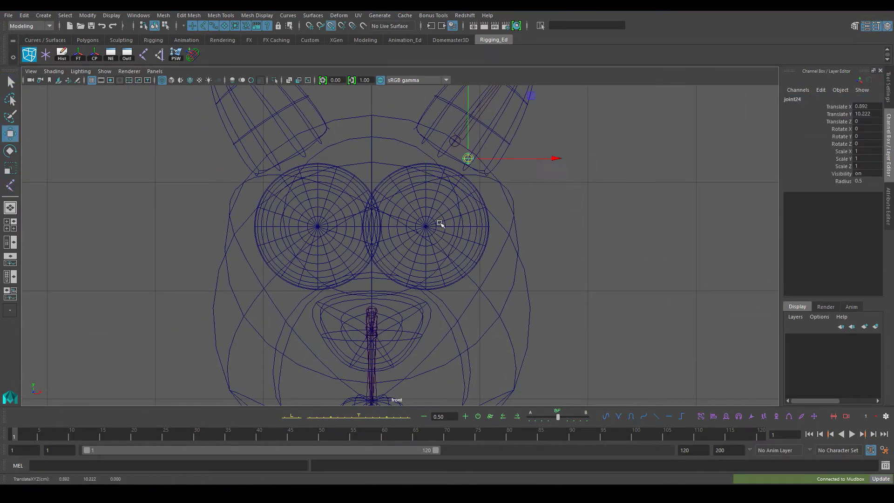
text(bn_l_eye)
key(Return)
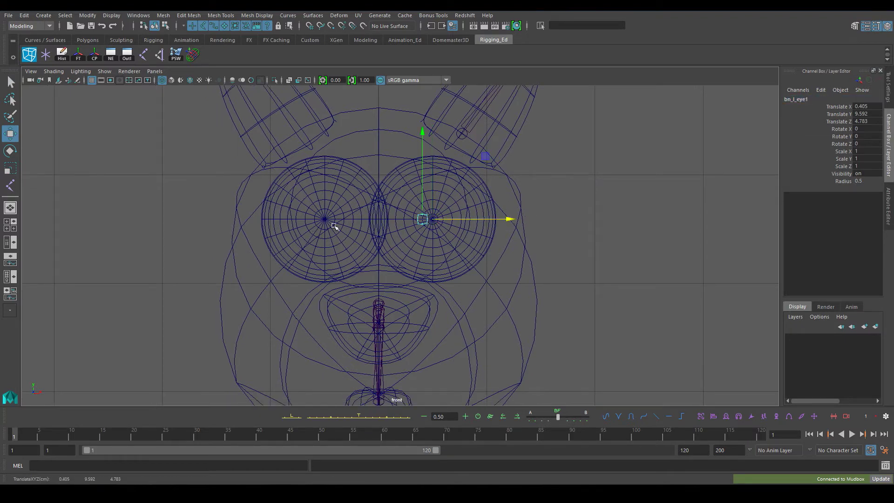
Check the ear and eye joint placement in the side view
key(space)
key(space)
key(q)
scroll(431, 203, down, 5)
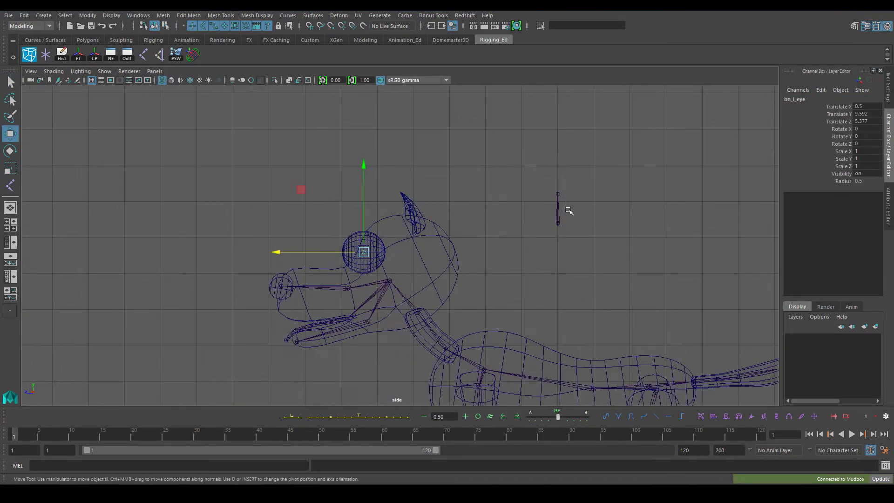
click(409, 205)
scroll(404, 194, up, 5)
key(ctrl+z)
key(ctrl+z)
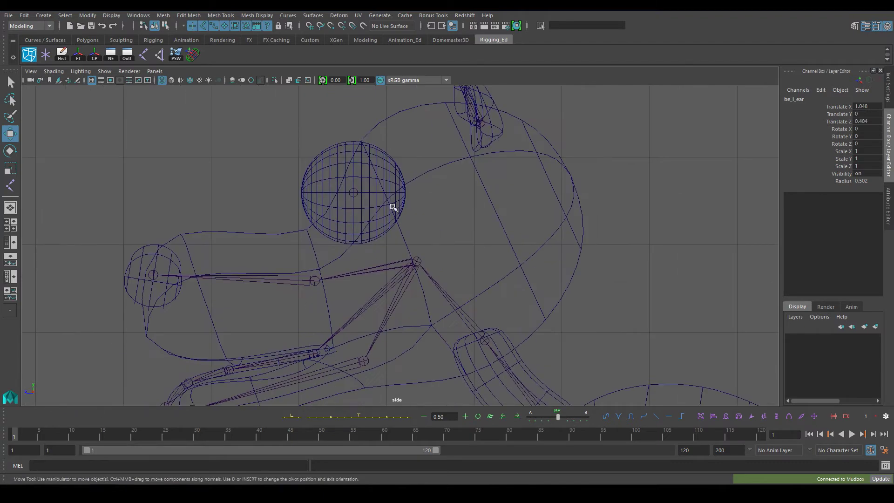
key(q)
scroll(393, 217, down, 5)
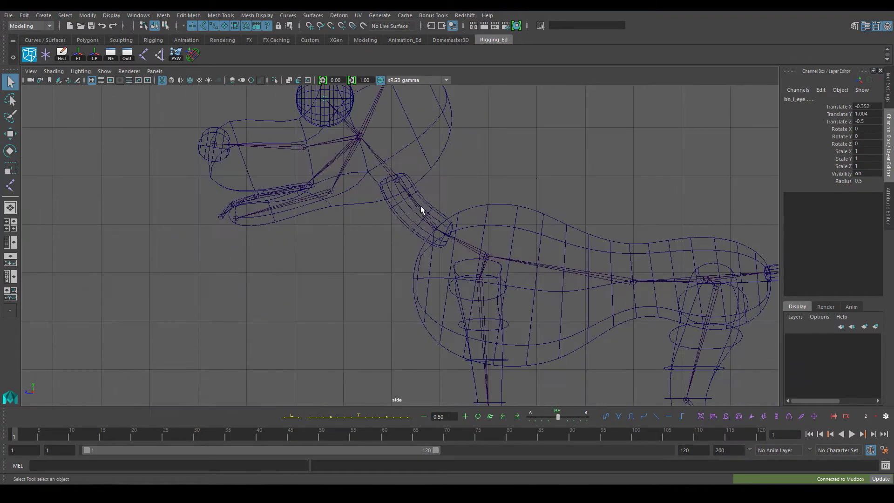
Open Skeleton > Mirror Joint options from the Rigging menu set
key(space)
key(space)
click(30, 26)
click(21, 45)
click(168, 15)
Mirror the left joints across YZ, replacing _l_ with _r_
click(260, 57)
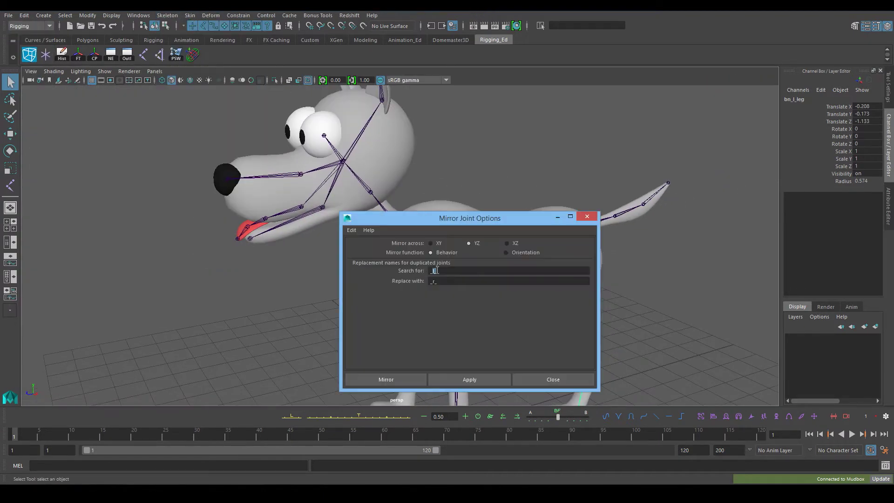
click(386, 381)
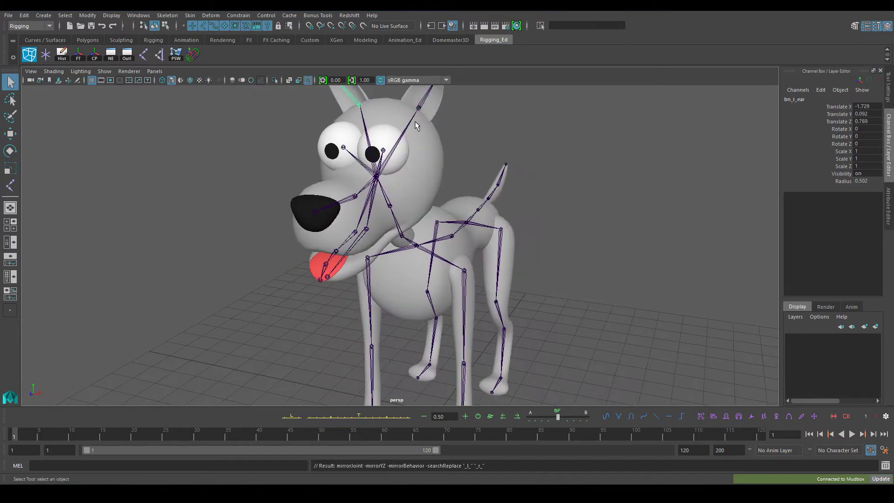
scroll(415, 122, down, 5)
click(423, 219)
Select the root spine joint and open Create IK Handle options with Rotate-Plane Solver
mouse_move(423, 218)
alt+mouse_down()
mouse_move(387, 244)
mouse_move(433, 239)
alt+mouse_up()
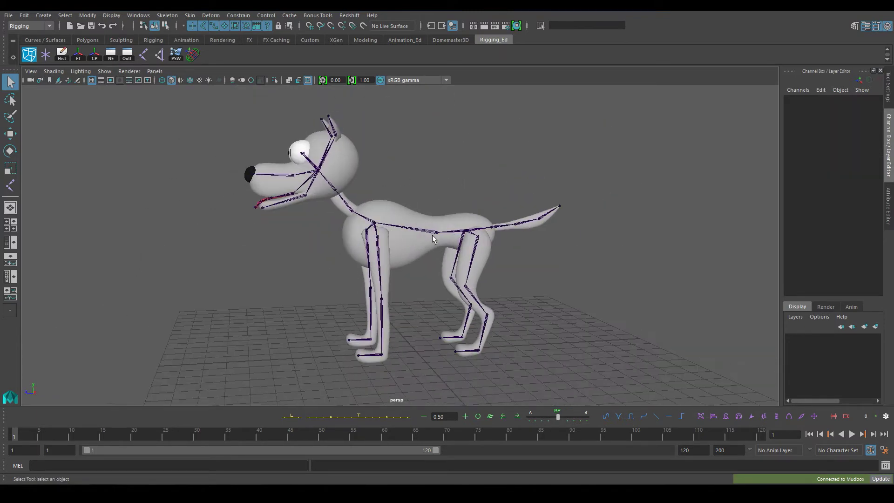
scroll(433, 239, up, 3)
click(433, 233)
click(190, 15)
click(343, 160)
scroll(445, 149, down, 2)
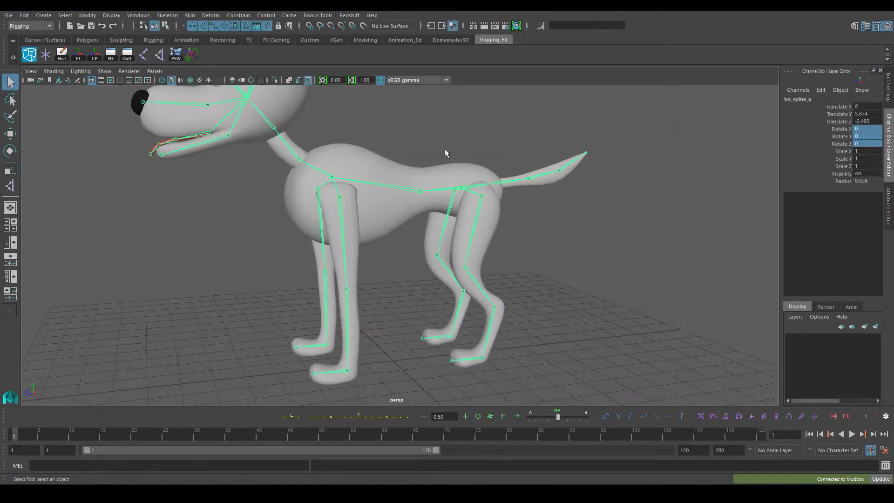
scroll(445, 153, down, 2)
double_click(10, 186)
Create hip-to-ankle IK handles on the remaining hind and front legs
click(415, 173)
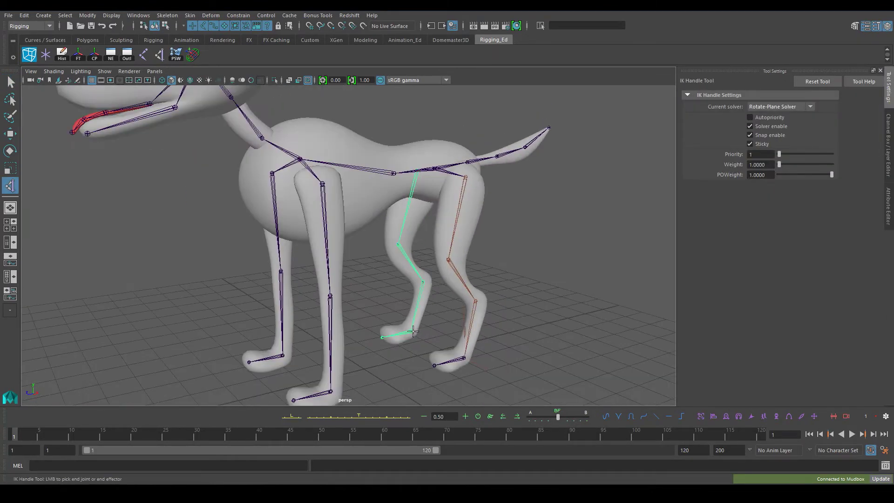
click(413, 331)
alt+drag(413, 331, 355, 351)
click(312, 315)
key(q)
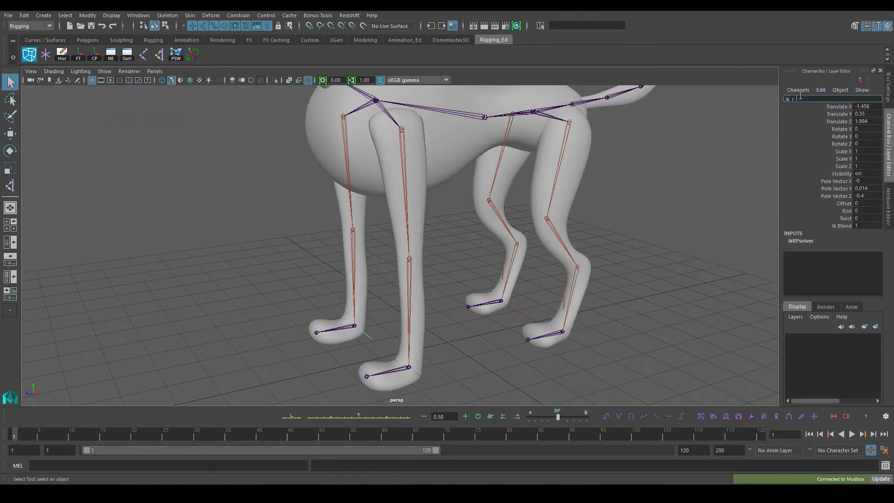
Rename the left and right leg IK handles with ik_l and ik_r names in the Channel Box
click(426, 381)
double_click(803, 99)
text(ik_l_arm)
click(501, 303)
double_click(804, 98)
text(ik_)
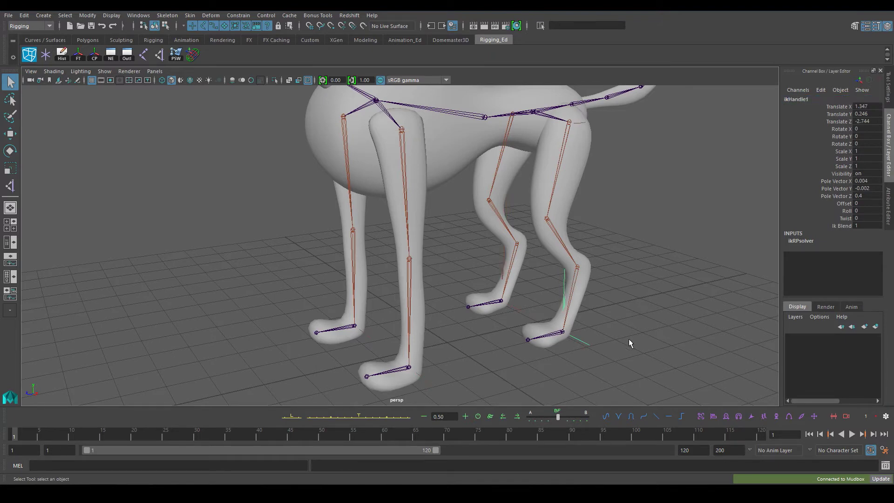
text(r)
key(Return)
click(756, 93)
Orbit around the dog to check all legs and launch mz_ctrlCreator
alt+drag(425, 186, 400, 205)
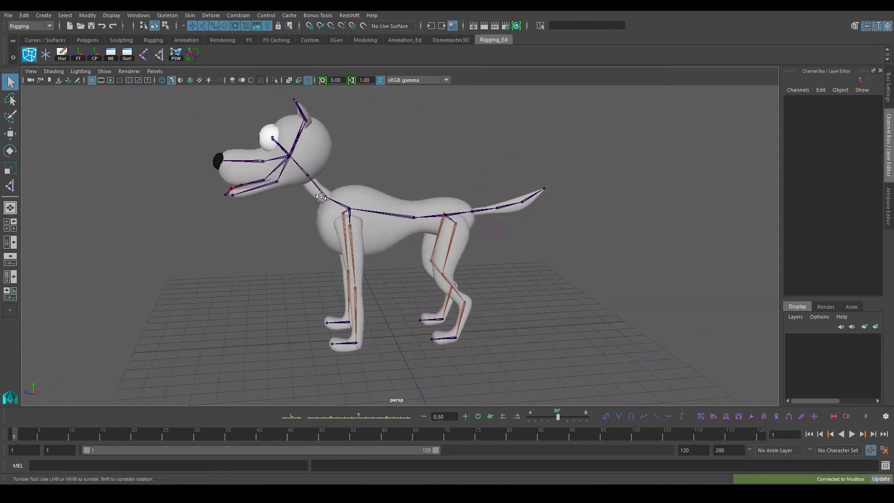
scroll(374, 221, up, 3)
scroll(377, 225, down, 3)
click(29, 54)
Group the skeleton as Bones and place it under Cao beside Mesh
scroll(209, 140, up, 3)
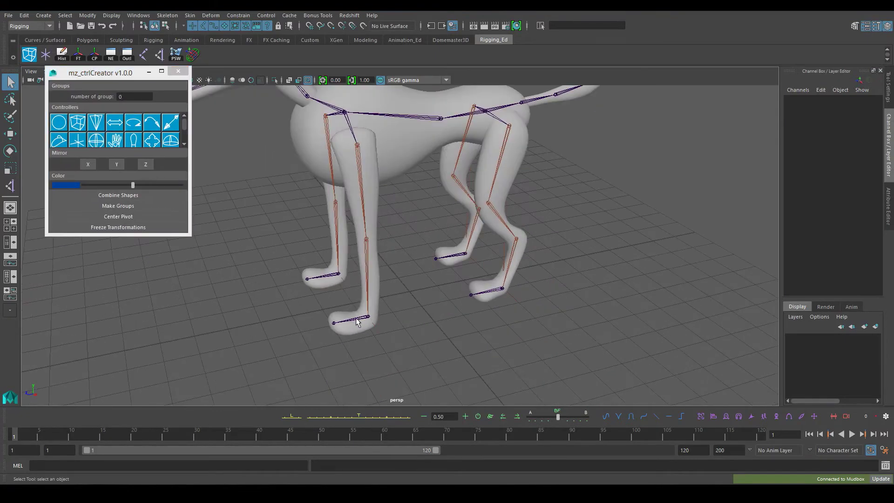
click(127, 54)
drag(154, 74, 290, 205)
key(ctrl+g)
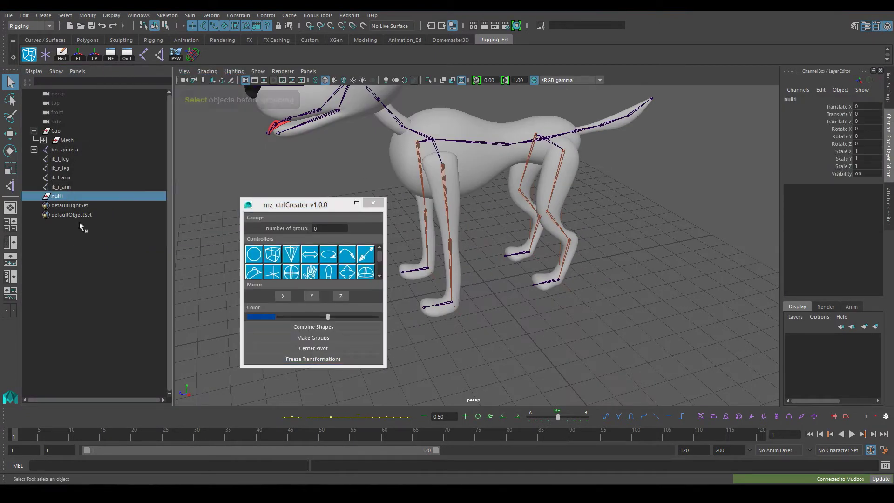
double_click(69, 196)
text(Bones)
key(Return)
mouse_move(65, 133)
mouse_down()
mouse_move(61, 187)
mouse_move(56, 131)
mouse_up()
Group the four IK handles into a group named Iks
key(ctrl+g)
double_click(61, 159)
text(Iks)
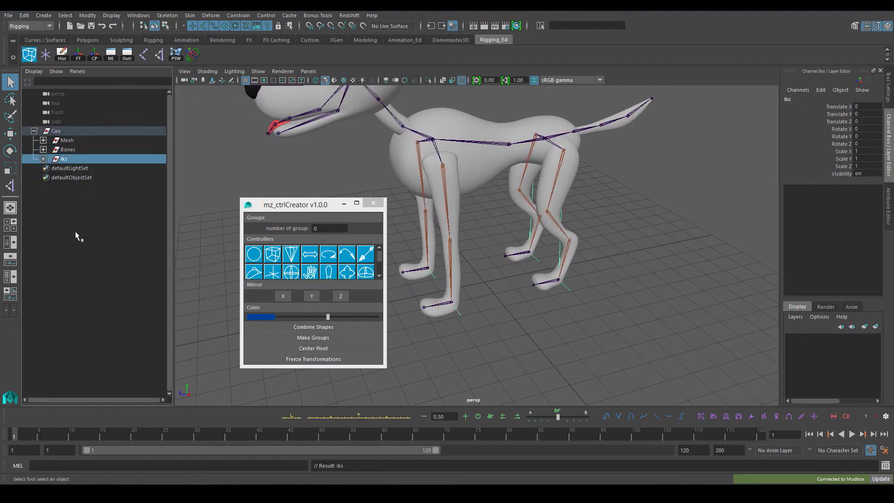
ctrl+click(71, 160)
click(279, 158)
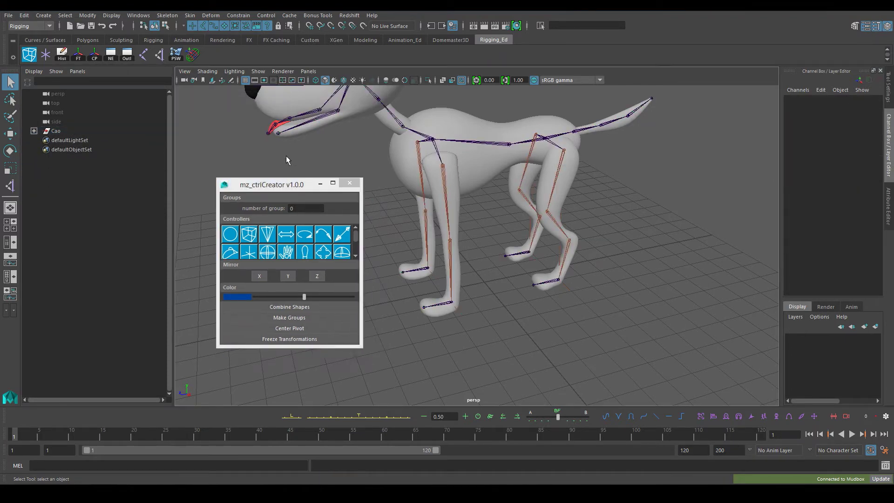
key(space)
mouse_move(287, 185)
mouse_down()
mouse_move(156, 169)
mouse_move(109, 138)
mouse_up()
Create a cube controller with mz_ctrlCreator and move it under the front foot
scroll(330, 251, down, 3)
scroll(330, 250, up, 3)
click(73, 184)
click(399, 321)
key(w)
drag(409, 311, 359, 330)
Reshape the cube's CVs to fit around the front paw
alt+drag(419, 279, 499, 317)
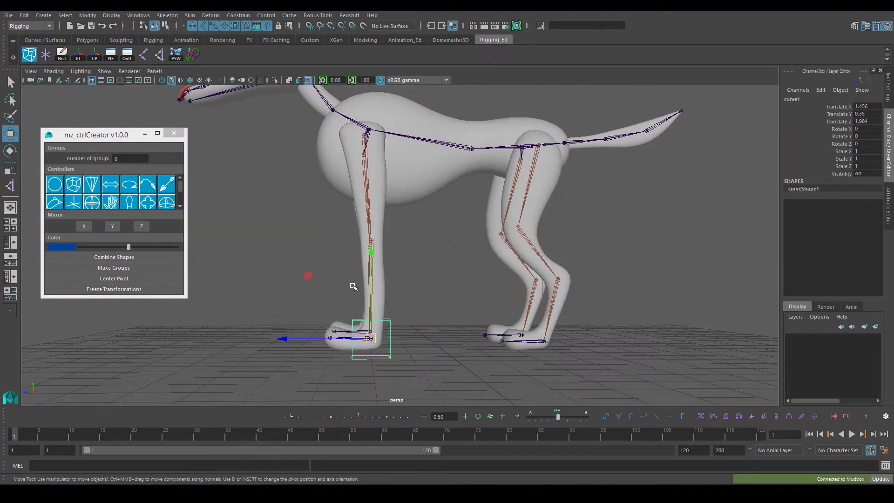
key(space)
key(space)
key(F8)
scroll(498, 317, up, 3)
scroll(470, 265, up, 2)
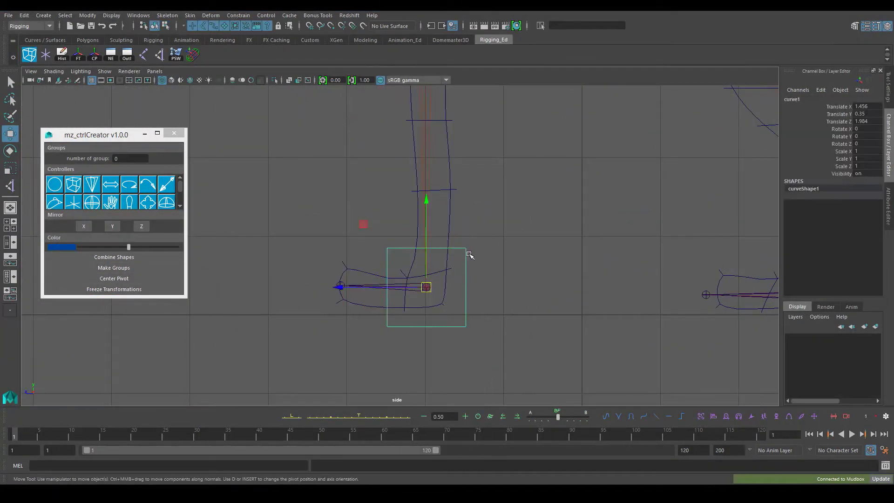
click(464, 248)
drag(425, 238, 425, 225)
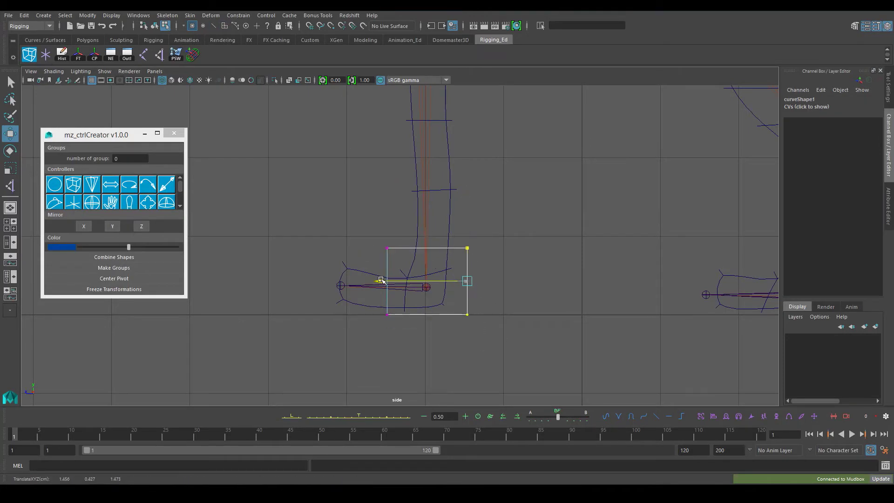
click(387, 247)
drag(348, 249, 293, 253)
drag(386, 314, 300, 309)
Duplicate the foot cube as a second box controller for another foot
click(335, 249)
key(F8)
key(ctrl+d)
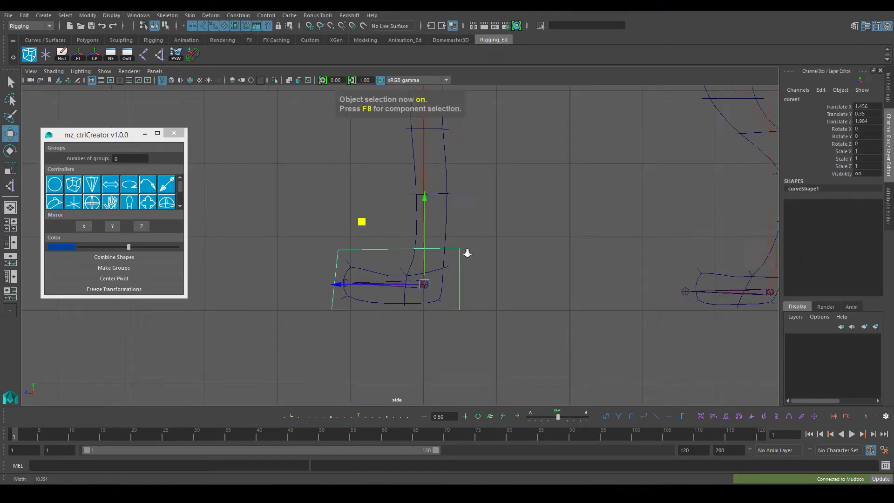
mouse_move(467, 252)
alt+mouse_down()
mouse_move(440, 264)
mouse_move(509, 275)
mouse_move(465, 170)
alt+mouse_up()
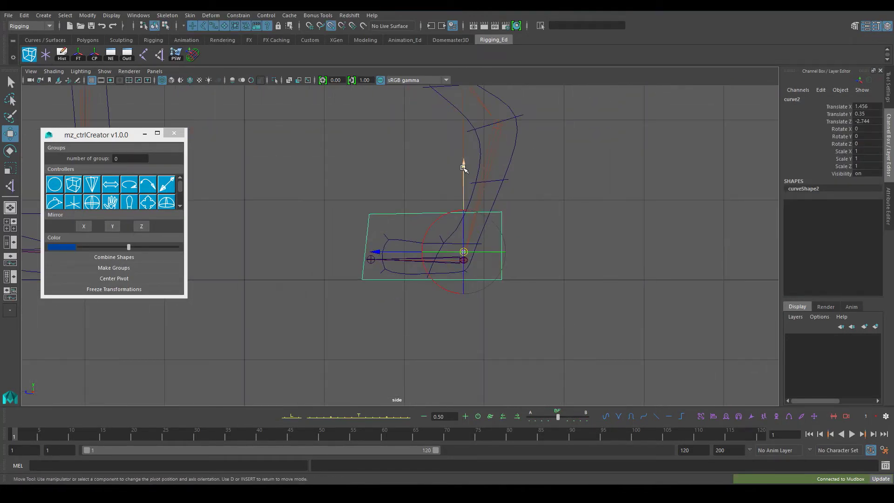
key(F8)
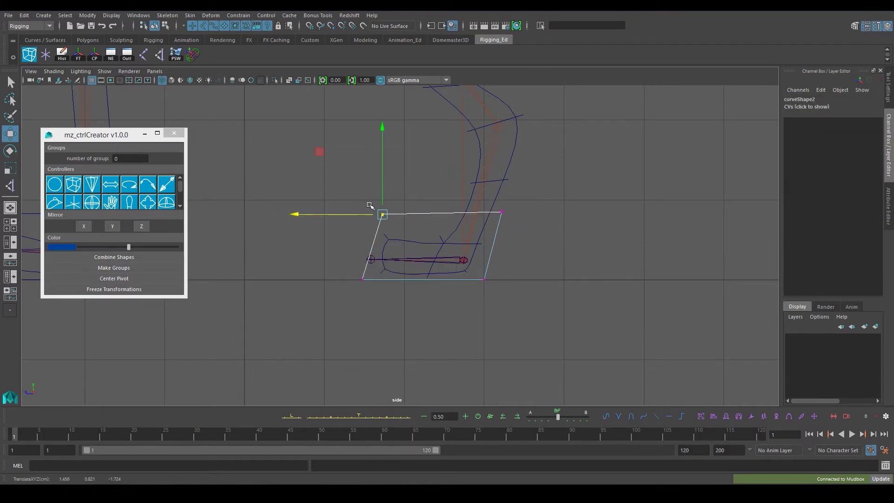
key(F8)
alt+drag(478, 210, 497, 286)
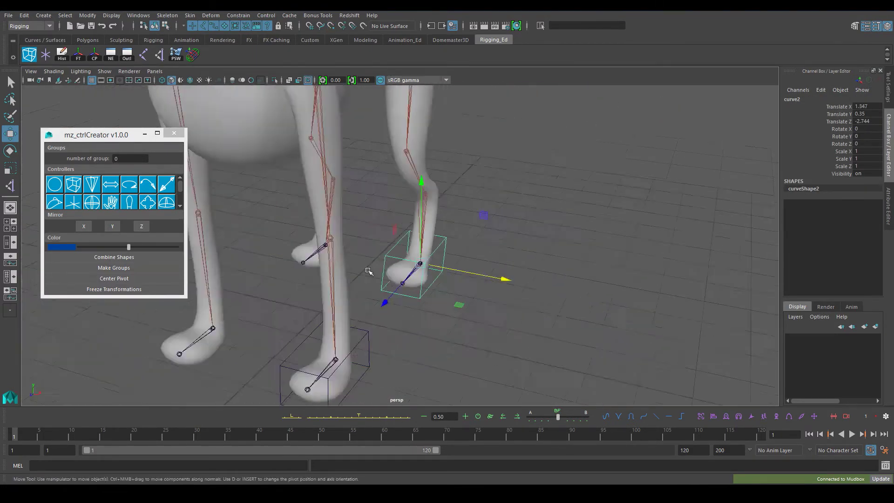
key(q)
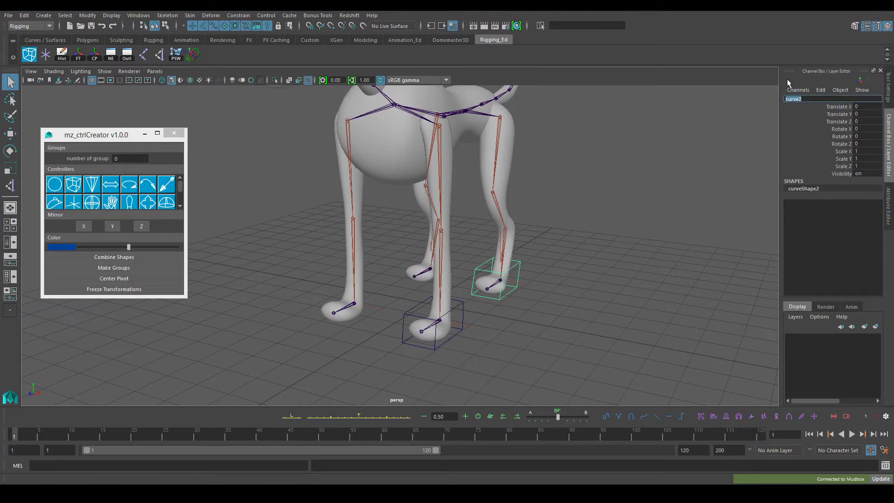
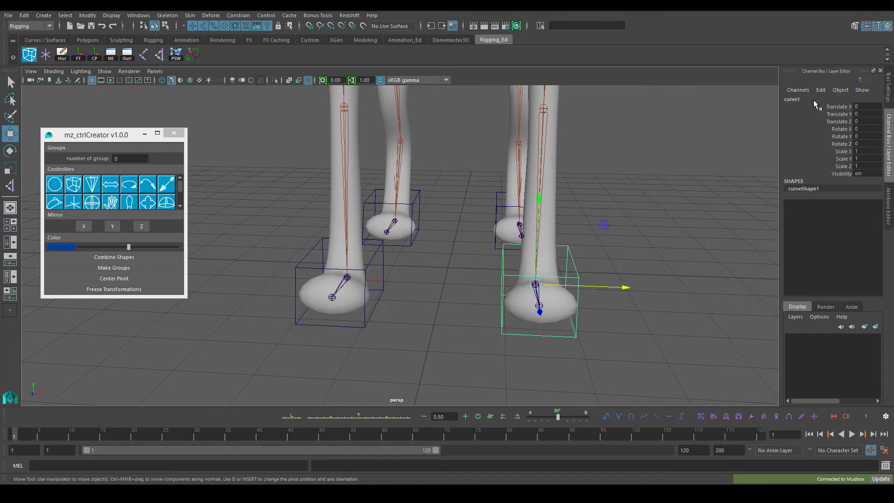
Constrain the front-left leg IK handle to its foot controller box
drag(305, 276, 305, 276)
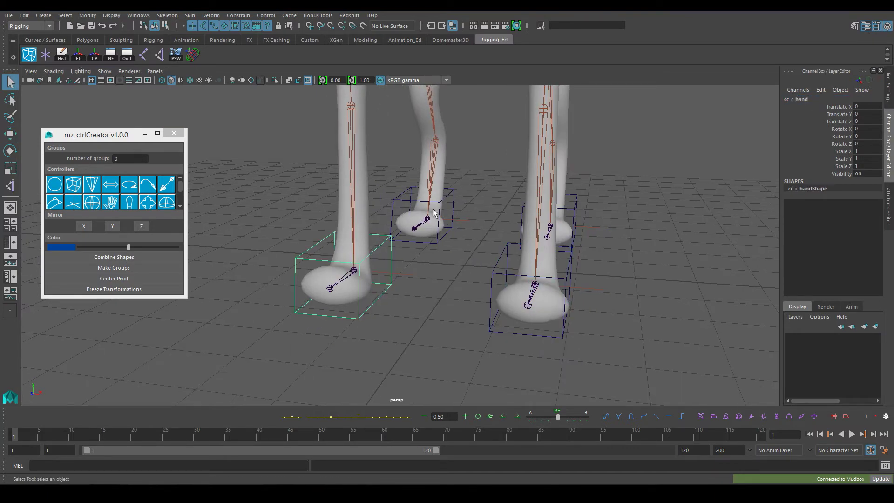
mouse_move(400, 298)
alt+mouse_down()
mouse_move(423, 303)
mouse_move(409, 293)
mouse_move(419, 314)
alt+mouse_up()
click(239, 15)
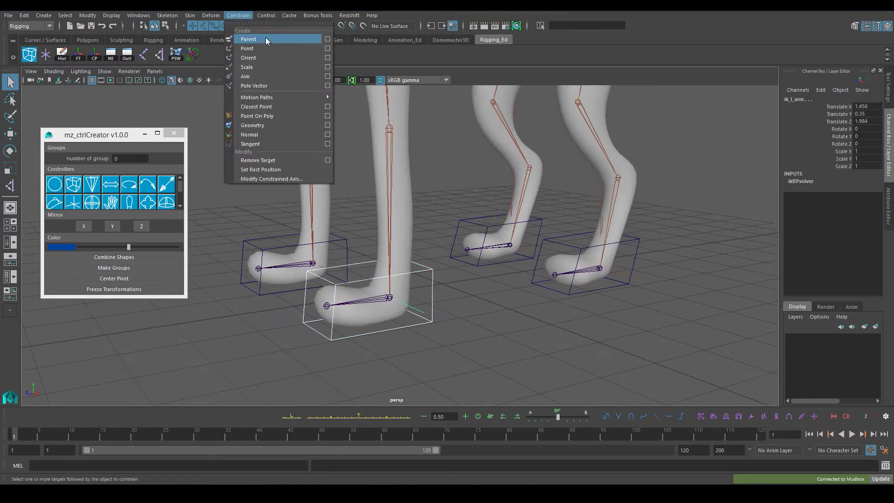
click(264, 38)
alt+drag(335, 259, 511, 214)
Undo the accidental controller moves and select all four foot controllers in the Outliner
key(ctrl+z)
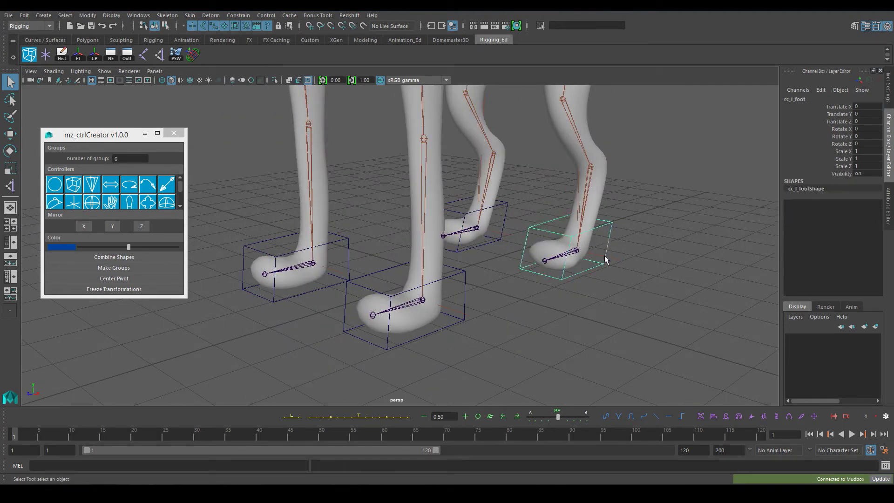
key(ctrl+z)
key(ctrl+z)
key(w)
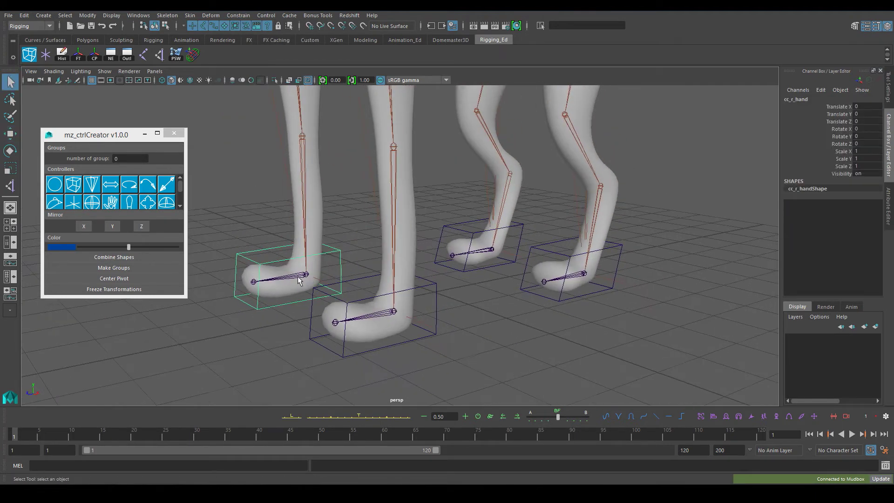
click(390, 247)
click(127, 55)
drag(118, 140, 85, 168)
Group the four selected foot controllers together
key(ctrl+g)
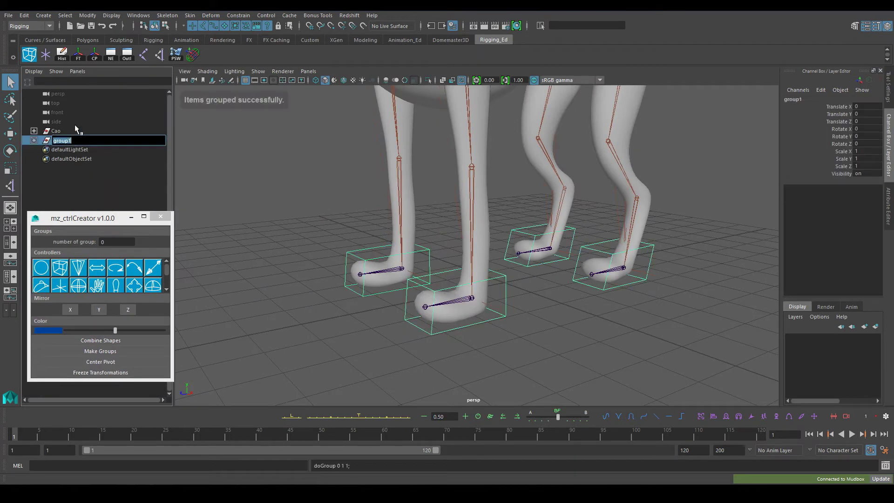
click(261, 224)
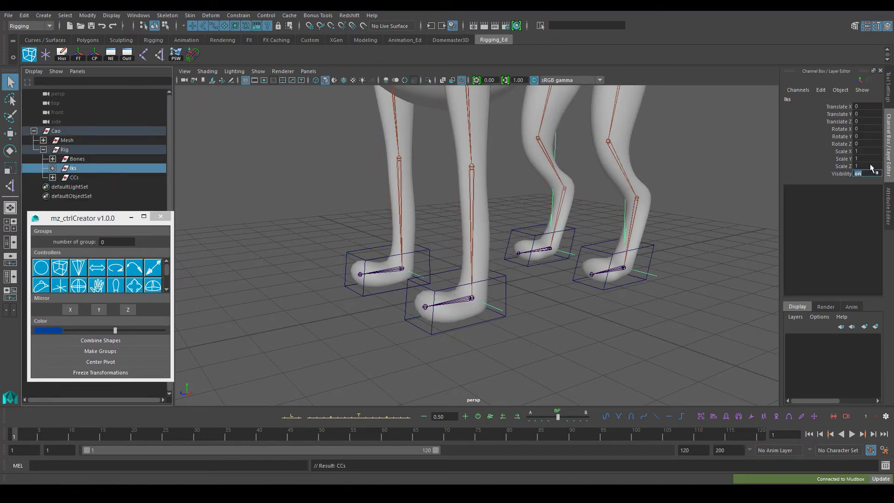
alt+middle_drag(429, 254, 399, 253)
click(430, 302)
Select the four foot controllers and rotate them to test the leg bones
click(517, 228)
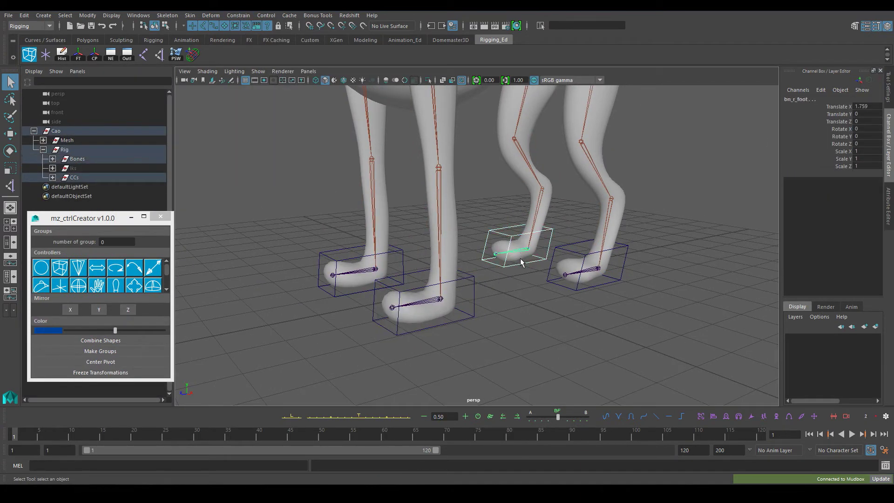
shift+click(624, 260)
shift+click(322, 275)
shift+click(470, 297)
key(e)
drag(433, 303, 409, 326)
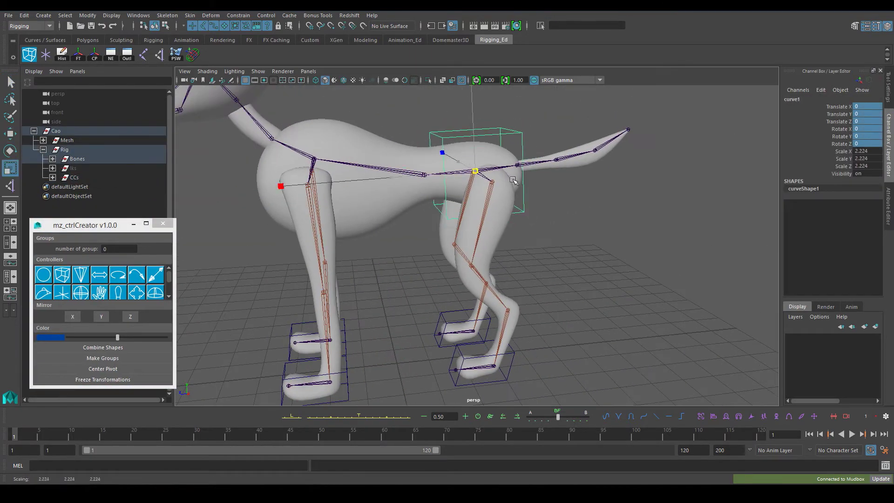
Group the hip box as grp_cc_hip with controller cc_hip, and parent it under CCs
key(ctrl+g)
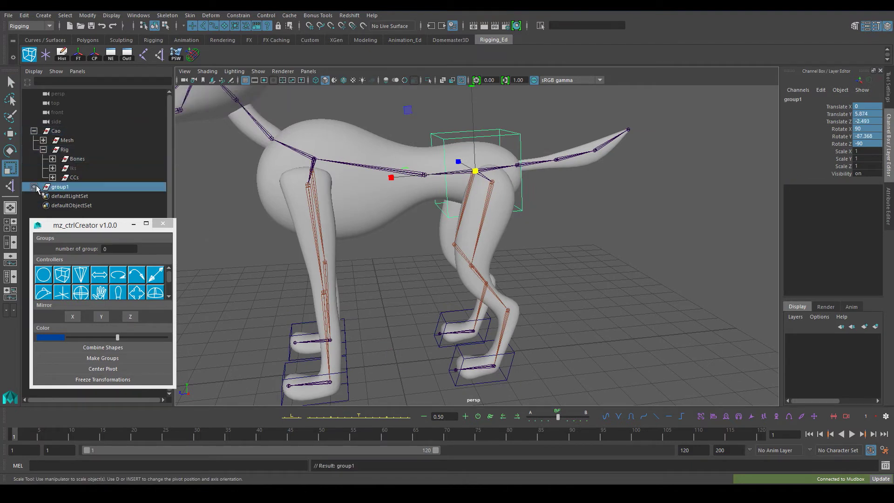
click(34, 187)
double_click(59, 187)
text(grp_cc)
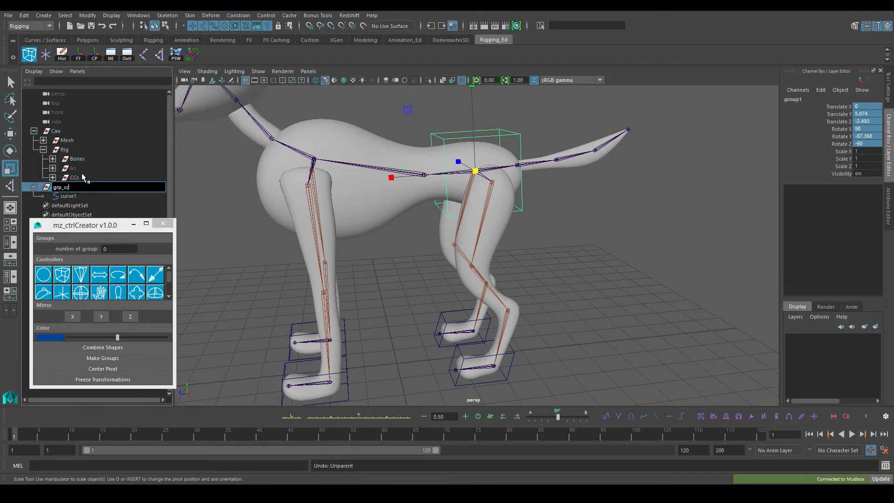
text(_hip)
key(Tab)
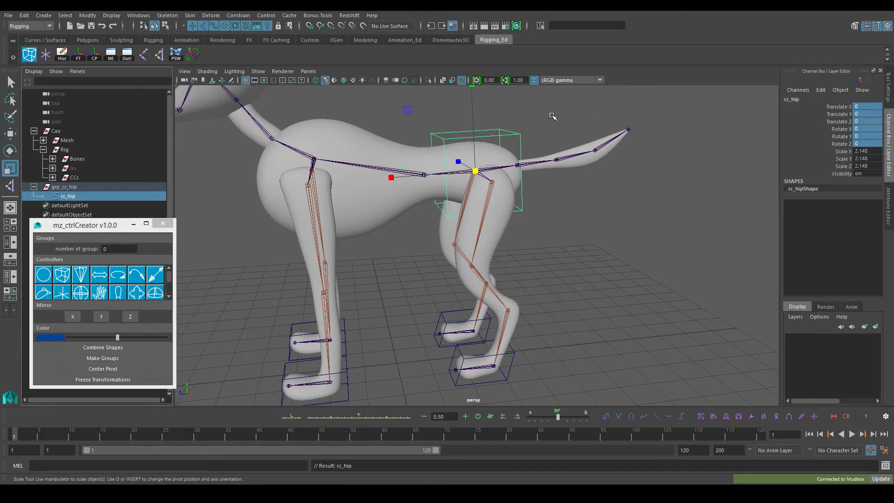
key(q)
click(66, 187)
middle_drag(66, 187, 54, 180)
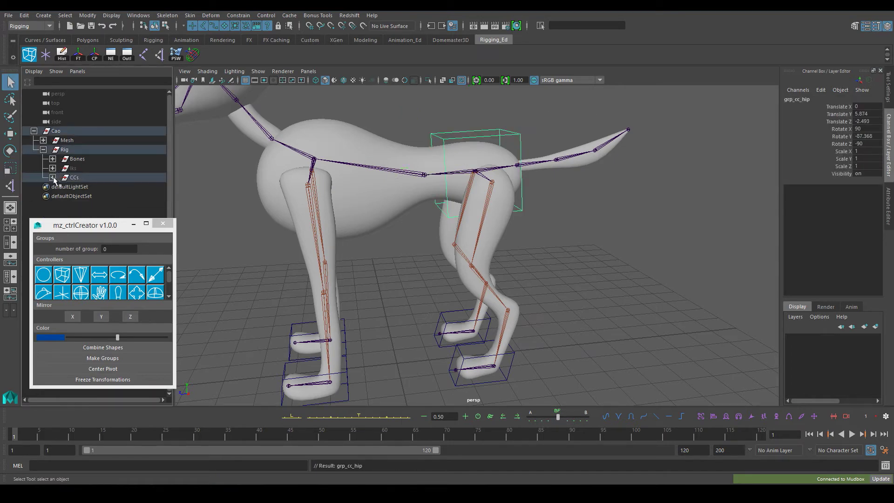
click(53, 177)
Create a cc_spine box controller, move it onto the spine and scale it up
mouse_move(326, 233)
alt+mouse_down()
mouse_move(417, 253)
mouse_move(447, 233)
alt+mouse_up()
click(99, 274)
middle_drag(447, 233, 471, 214)
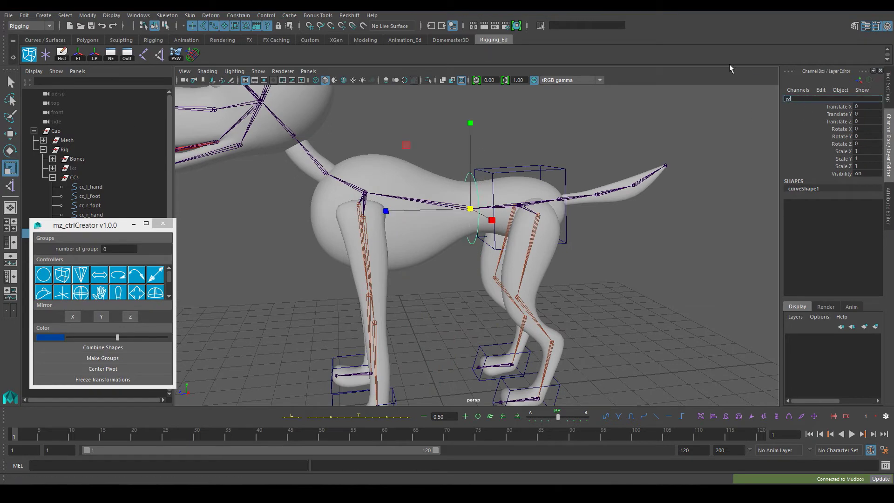
alt+drag(299, 177, 372, 195)
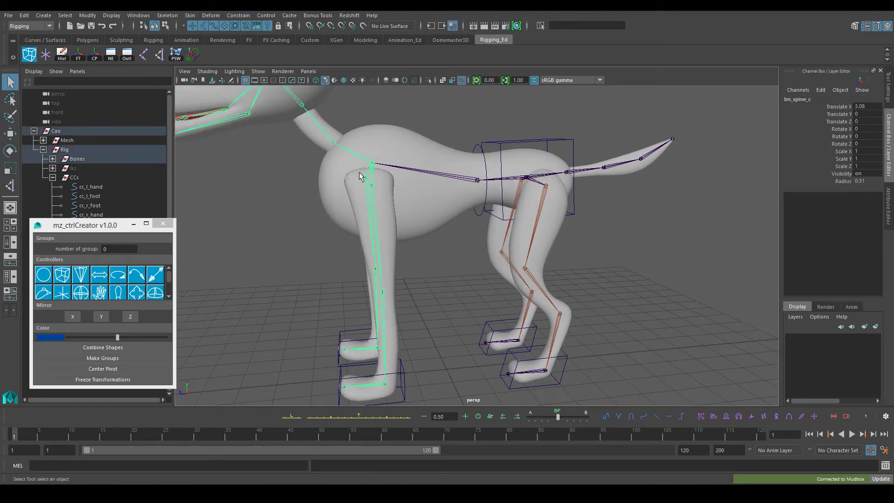
drag(84, 225, 87, 279)
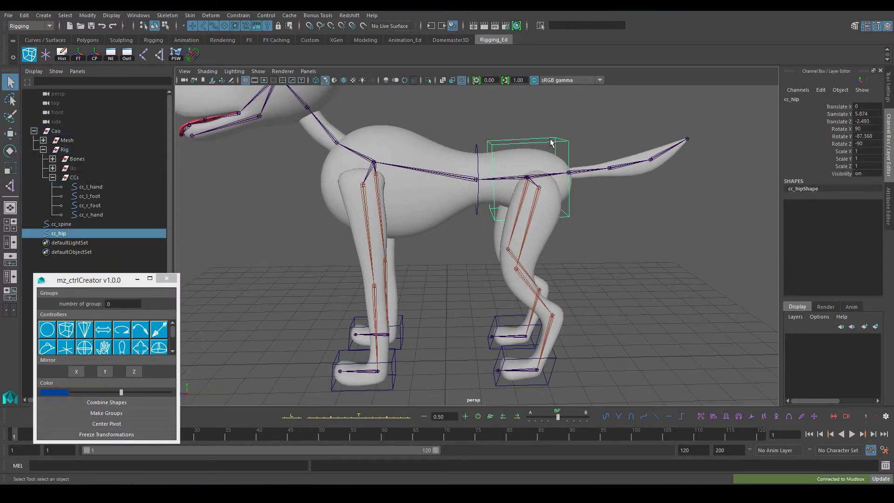
alt+drag(465, 233, 442, 210)
Duplicate the hip controller onto the front shoulders and name it cc_chest
key(ctrl+d)
key(w)
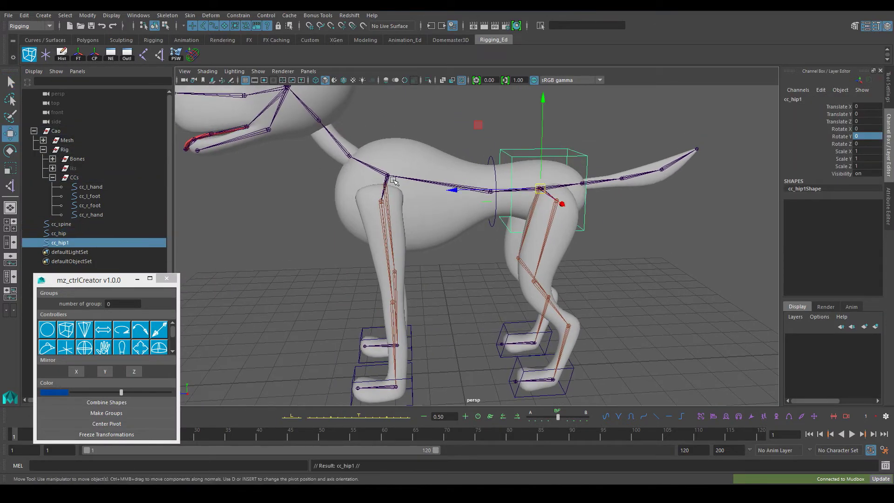
mouse_move(540, 177)
mouse_down()
mouse_move(405, 139)
mouse_move(421, 195)
mouse_move(447, 200)
mouse_up()
key(F8)
key(F8)
click(811, 99)
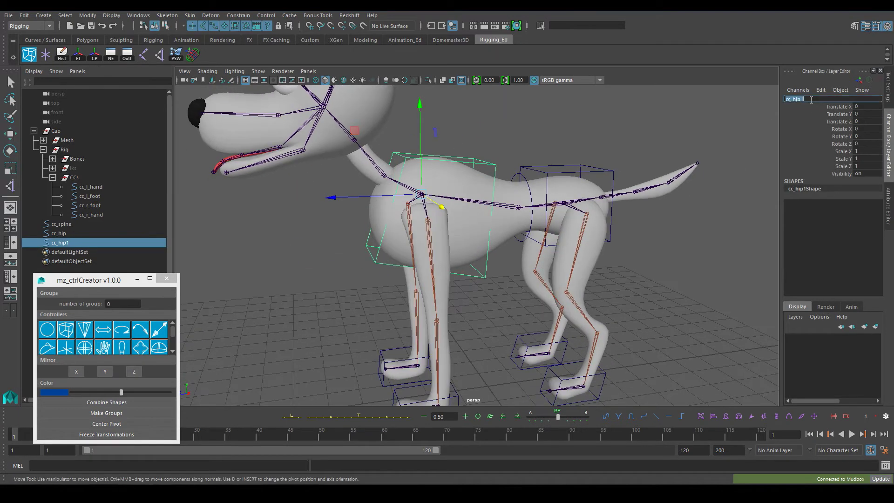
Create a new circle controller near the dog's neck
alt+drag(326, 200, 335, 202)
click(333, 201)
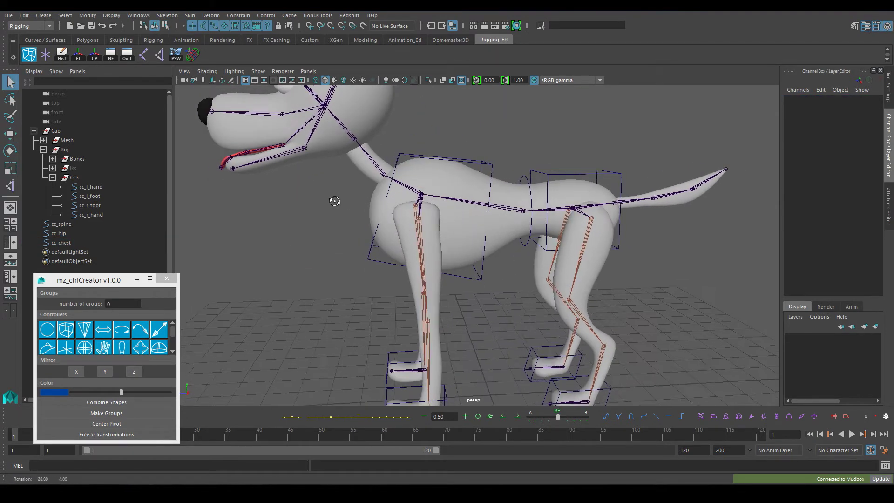
click(395, 189)
mouse_move(395, 188)
alt+mouse_down()
mouse_move(422, 217)
mouse_move(447, 209)
alt+mouse_up()
Rotate and shrink the new circle so it rings the dog's neck
click(47, 329)
key(w)
scroll(361, 125, up, 4)
key(e)
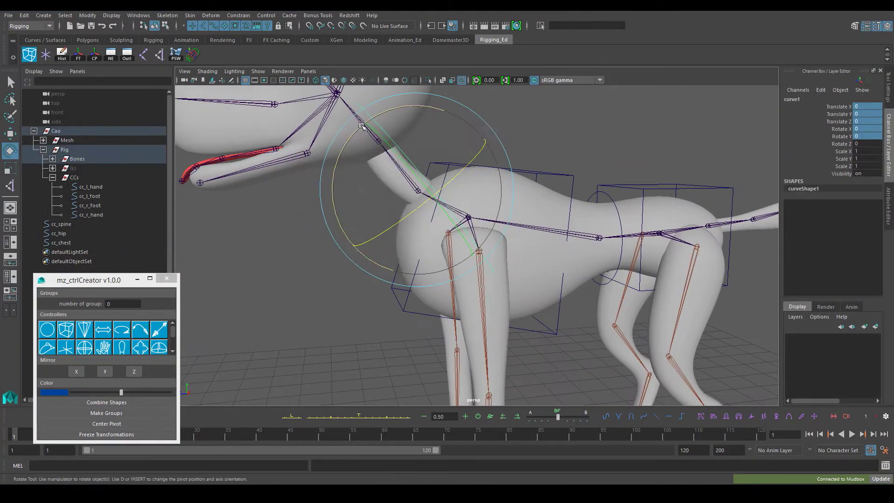
drag(356, 129, 368, 140)
key(r)
drag(376, 199, 363, 205)
alt+drag(363, 205, 393, 227)
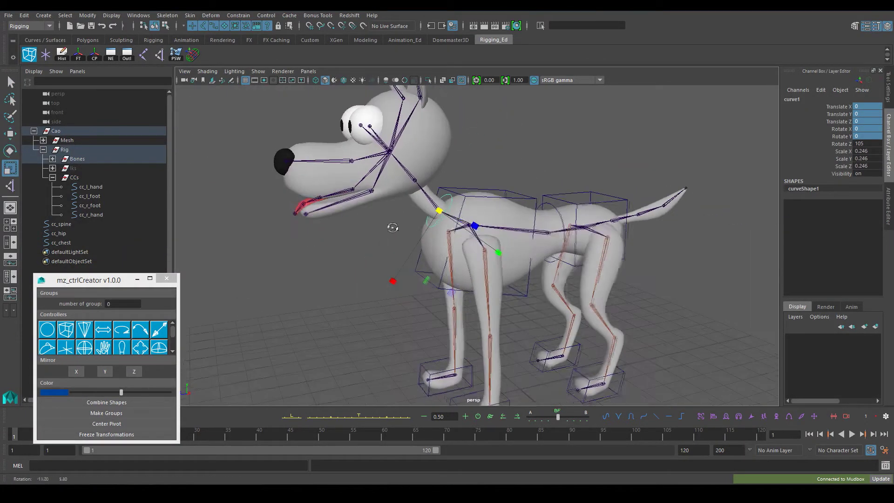
alt+middle_drag(280, 216, 270, 215)
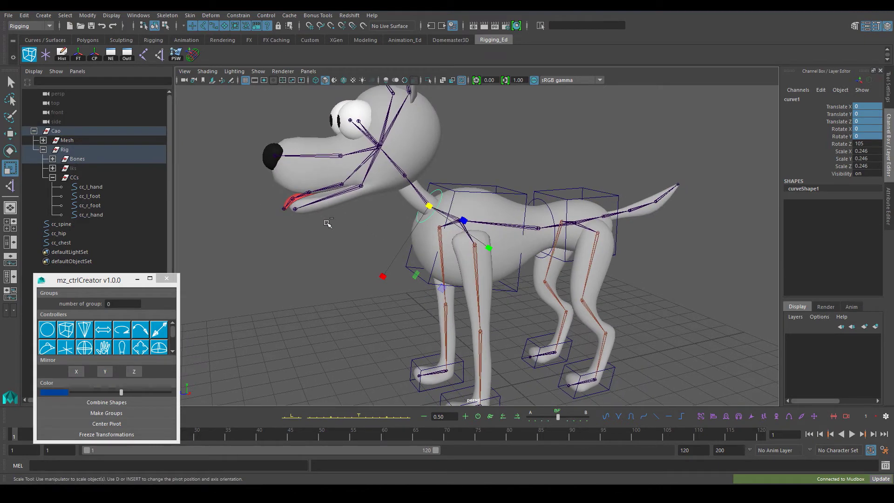
Group the neck ring as grp_cc_neck and file it, cc_spine, cc_hip and cc_chest under CCs
click(106, 413)
key(q)
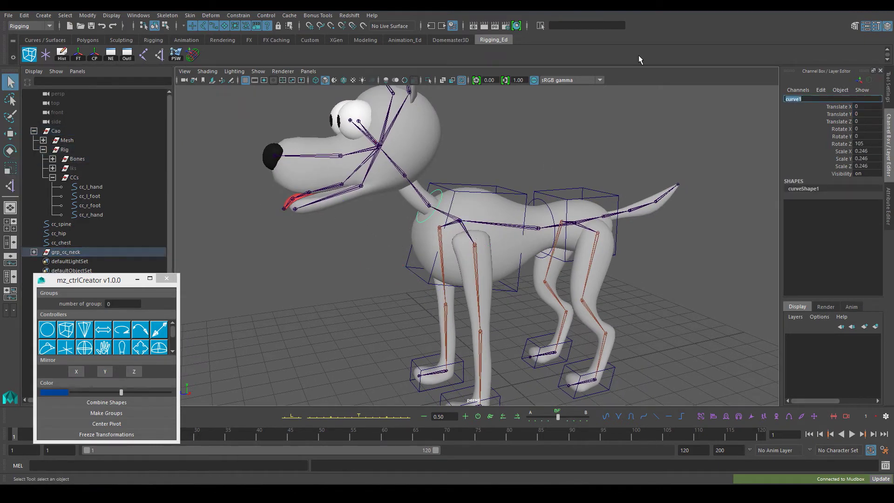
alt+drag(222, 186, 370, 205)
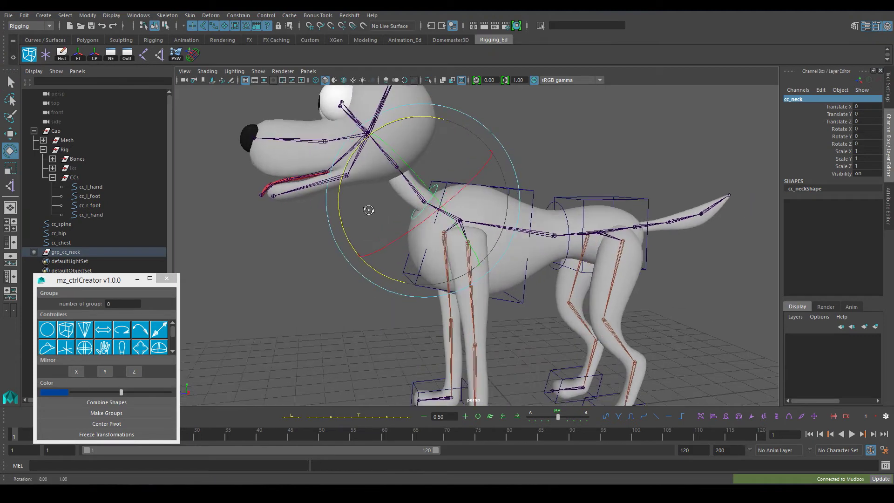
middle_drag(65, 252, 74, 178)
drag(61, 252, 75, 233)
middle_drag(61, 242, 74, 178)
alt+drag(337, 192, 279, 209)
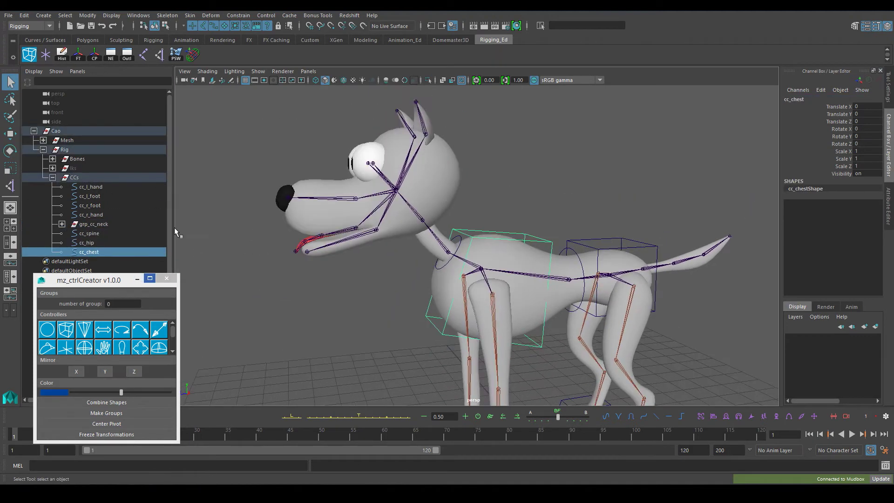
key(q)
click(177, 227)
click(172, 353)
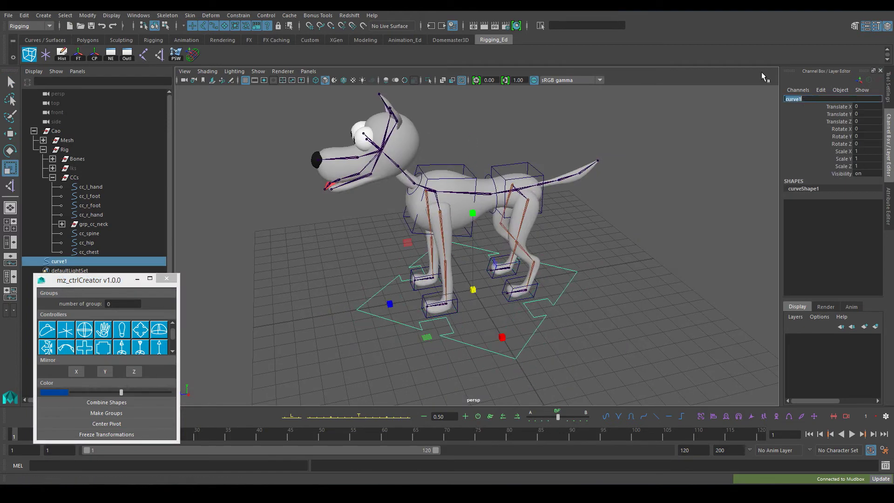
Create a new controller shape, move it up to the head and shrink its CVs
click(164, 334)
key(w)
key(F8)
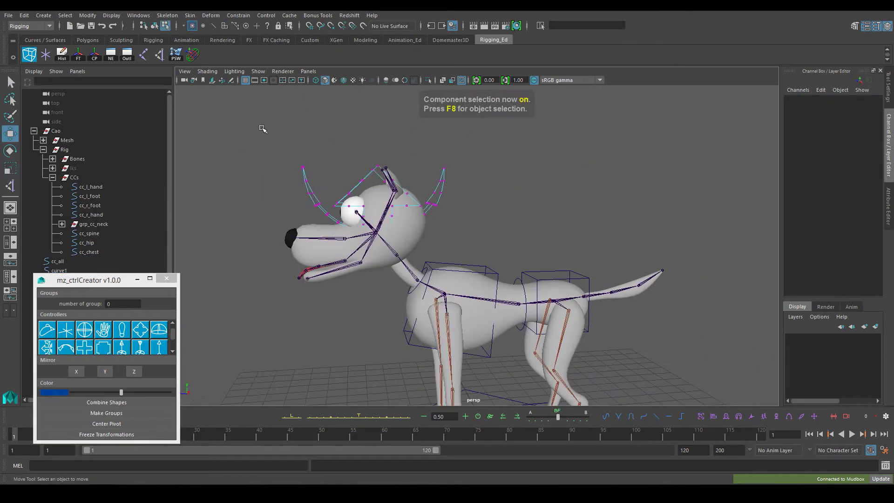
drag(260, 129, 460, 242)
key(e)
scroll(434, 226, up, 2)
key(r)
scroll(434, 225, down, 2)
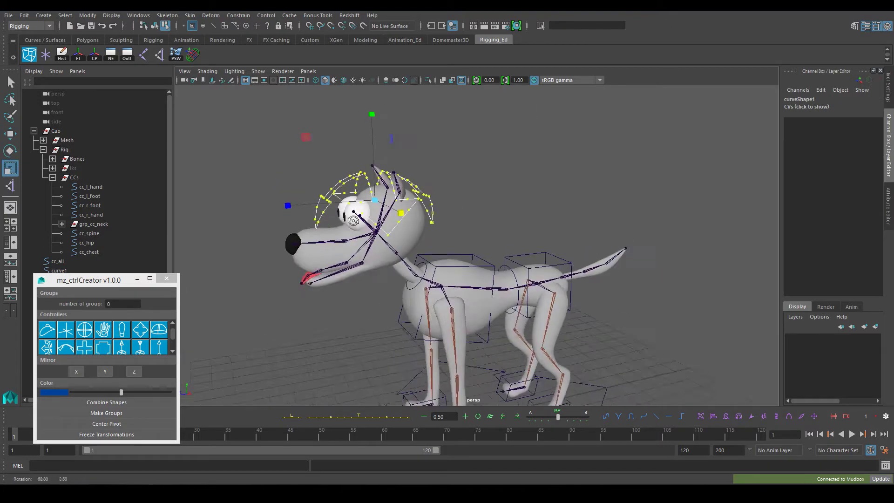
drag(393, 221, 326, 186)
scroll(390, 135, up, 2)
key(F8)
Freeze the head controller's transforms and rename it cc_head
alt+drag(390, 134, 326, 154)
click(71, 57)
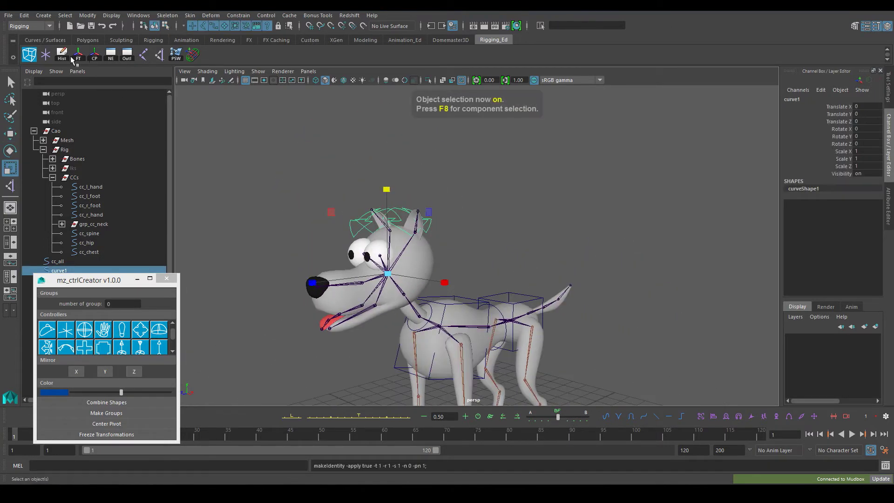
text(_head)
key(Return)
Rotate and reshape cc_head's CVs so the controller sits around the head and ears
alt+drag(419, 224, 326, 195)
key(F8)
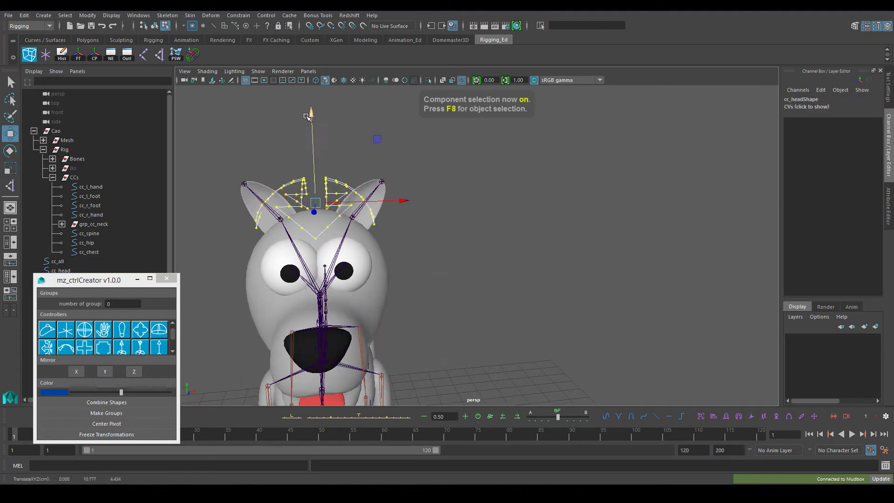
drag(254, 238, 409, 181)
alt+drag(327, 169, 289, 135)
key(w)
key(e)
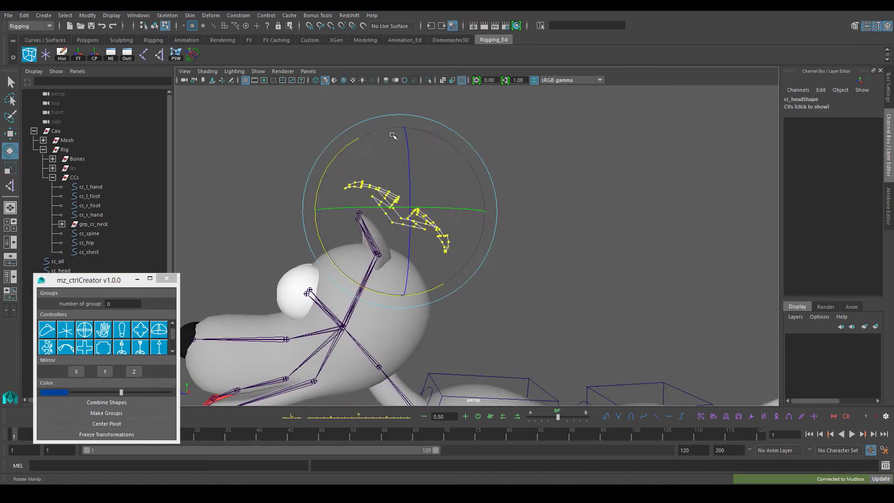
drag(393, 135, 370, 165)
key(F8)
scroll(186, 100, down, 5)
mouse_move(186, 100)
alt+mouse_down()
mouse_move(303, 212)
mouse_move(342, 208)
alt+mouse_up()
key(q)
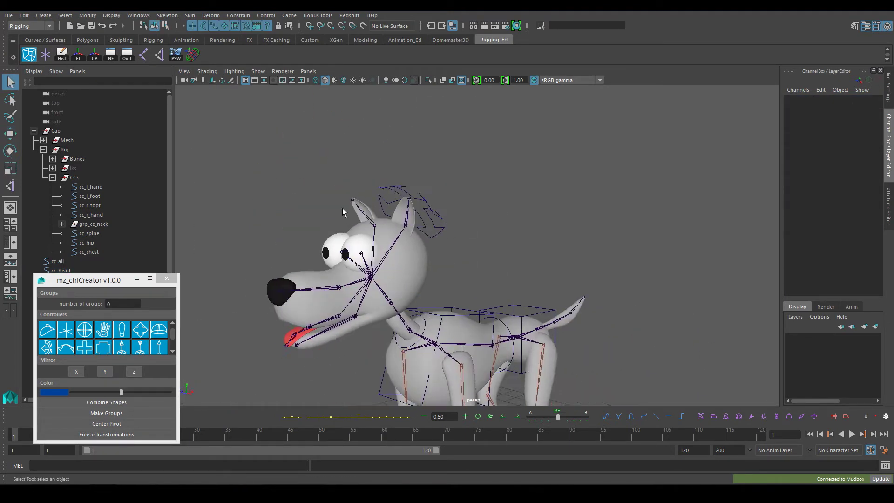
scroll(342, 207, up, 5)
drag(174, 341, 178, 330)
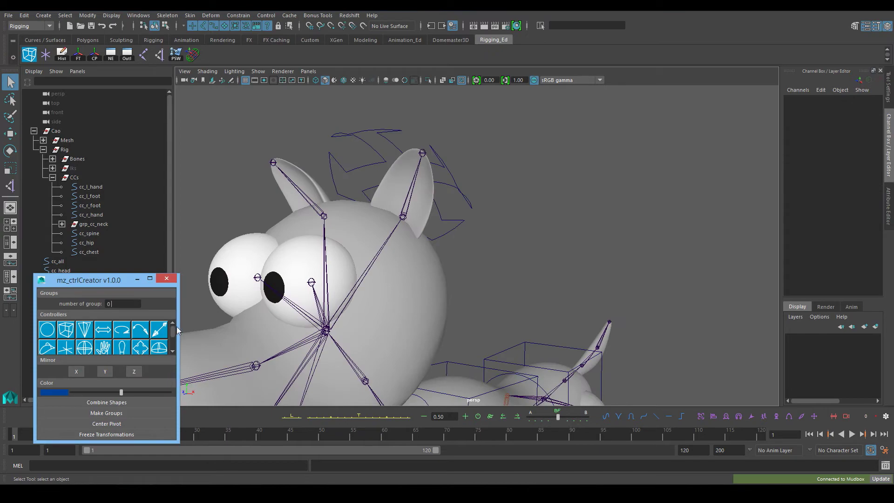
Create a new circle controller and move it to the ear joint
click(52, 333)
drag(88, 280, 86, 296)
key(w)
mouse_move(353, 201)
alt+mouse_down()
mouse_move(417, 196)
mouse_move(367, 211)
mouse_move(340, 201)
alt+mouse_up()
Switch to wireframe view, inspect the ear circle, and delete the misplaced one
key(F8)
key(4)
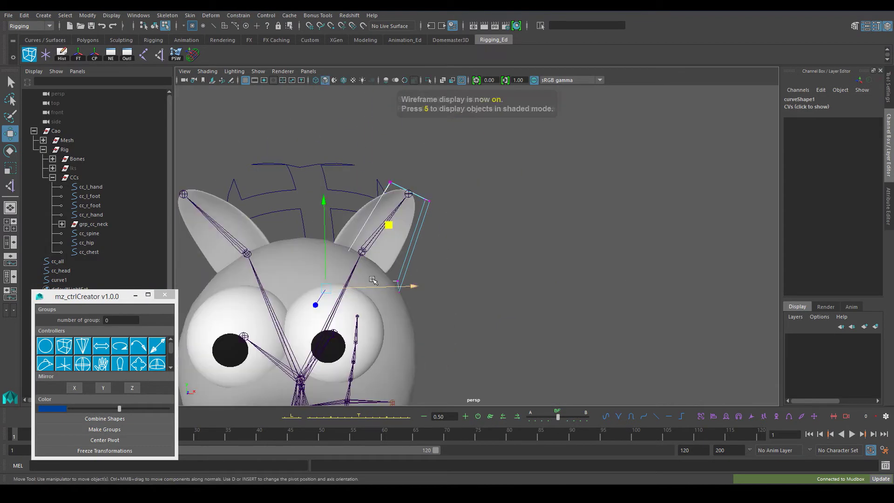
alt+drag(423, 307, 261, 165)
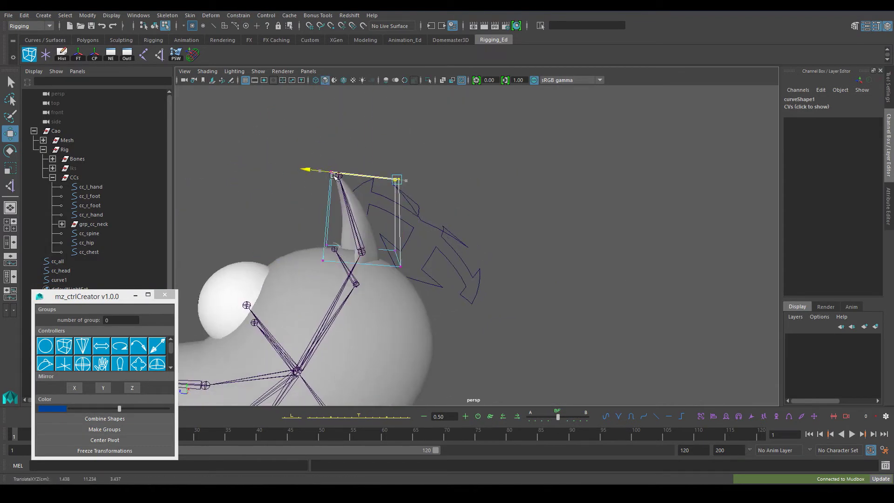
alt+drag(351, 256, 370, 247)
key(ctrl+z)
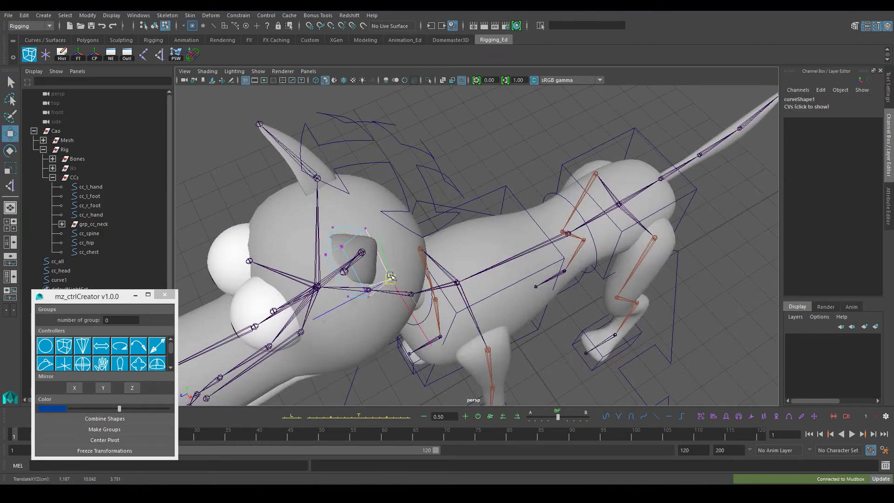
mouse_move(390, 278)
alt+mouse_down()
mouse_move(373, 252)
mouse_move(379, 244)
mouse_move(495, 229)
mouse_move(390, 187)
alt+mouse_up()
key(F8)
key(Delete)
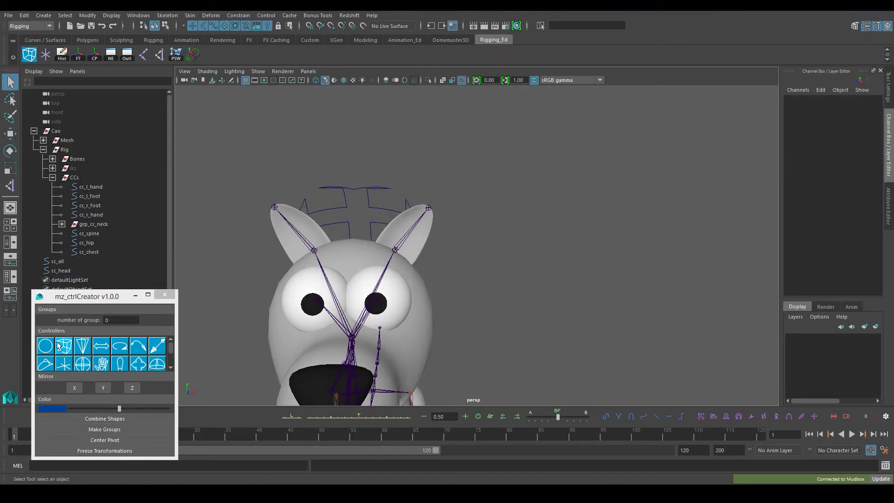
Create a fresh circle controller, then rotate and scale it to wrap the left ear
click(49, 349)
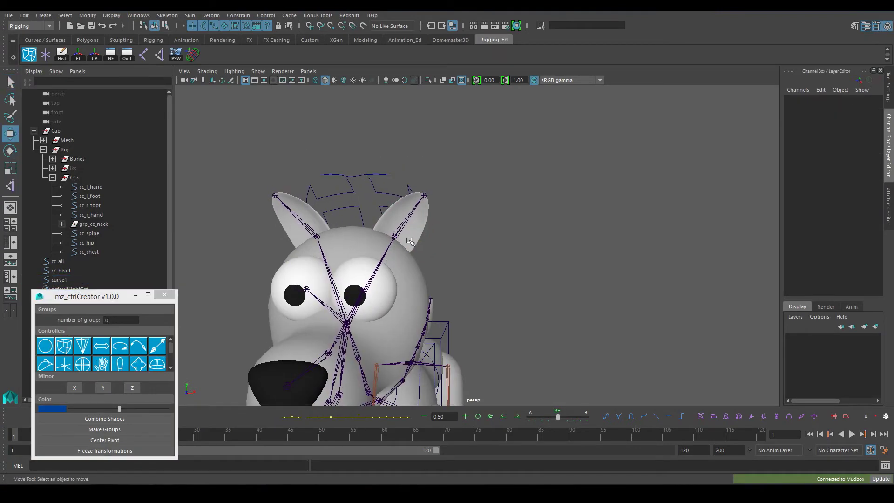
alt+drag(419, 232, 433, 219)
drag(86, 296, 78, 311)
drag(862, 108, 862, 144)
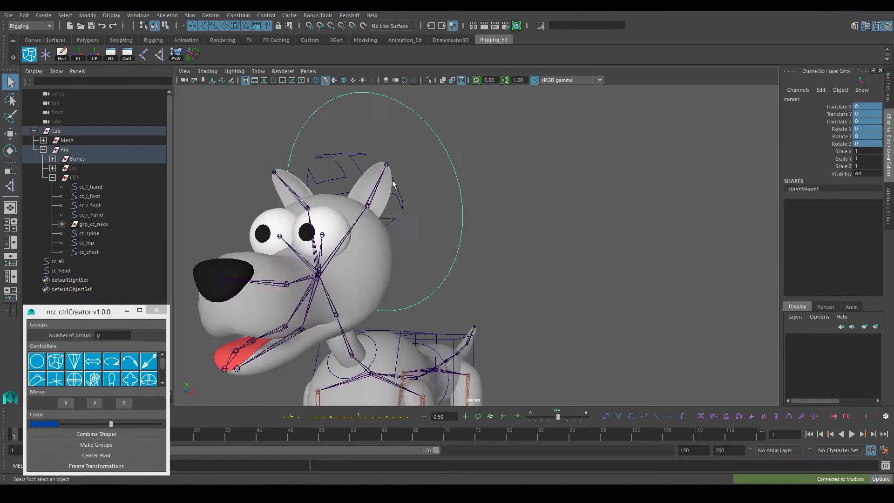
key(e)
alt+drag(419, 233, 502, 248)
key(r)
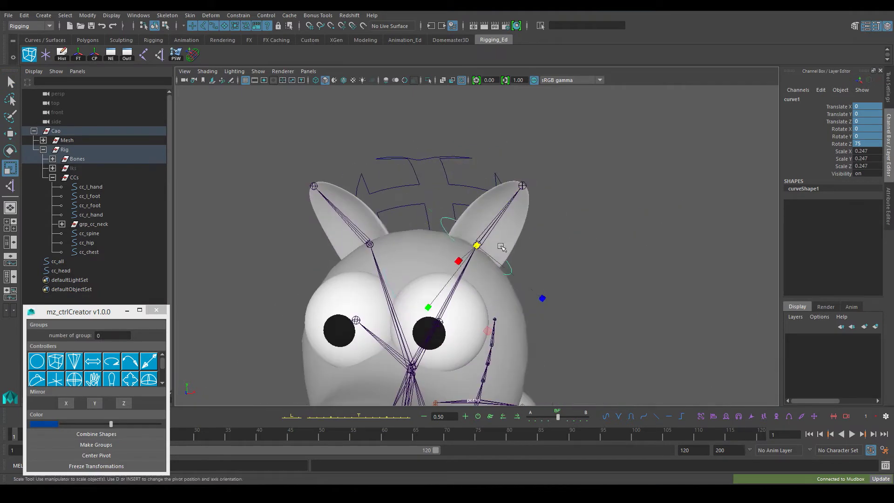
mouse_move(553, 212)
mouse_down()
mouse_move(554, 218)
mouse_move(501, 240)
mouse_move(548, 183)
mouse_up()
key(w)
Group the left ear circle as grp_cc_l_ear and parent it under CCs
key(ctrl+g)
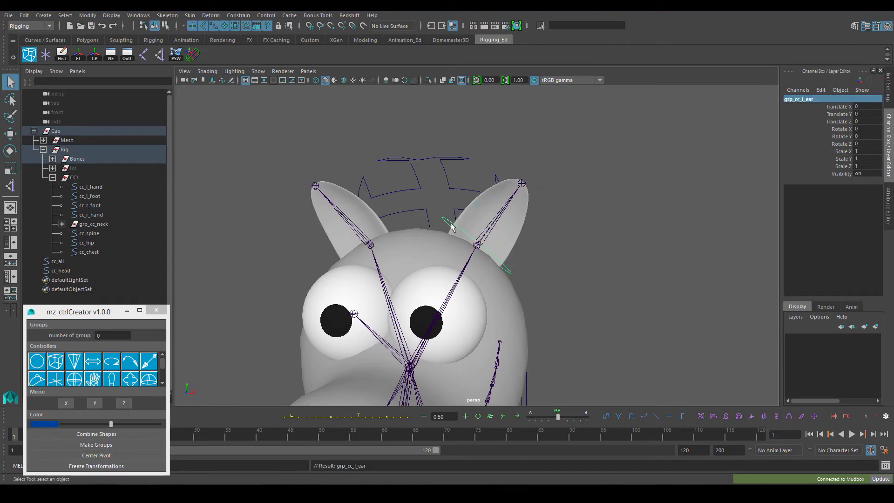
text(_ear)
key(Return)
mouse_move(443, 206)
alt+mouse_down()
mouse_move(405, 200)
mouse_move(438, 213)
mouse_move(410, 223)
alt+mouse_up()
key(e)
middle_drag(67, 280, 107, 181)
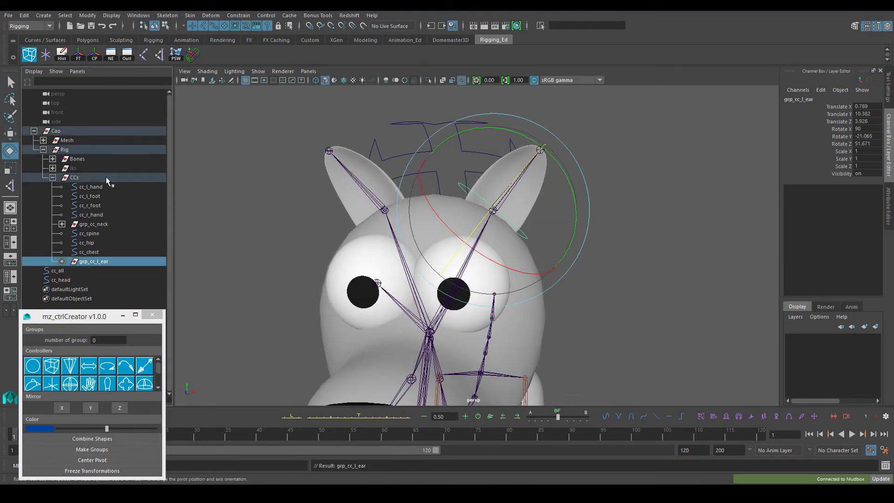
key(Tab)
text(-1)
Mirror a copy of the ear circle to the right ear, grouped as grp_cc_r_ear under CCs
key(Return)
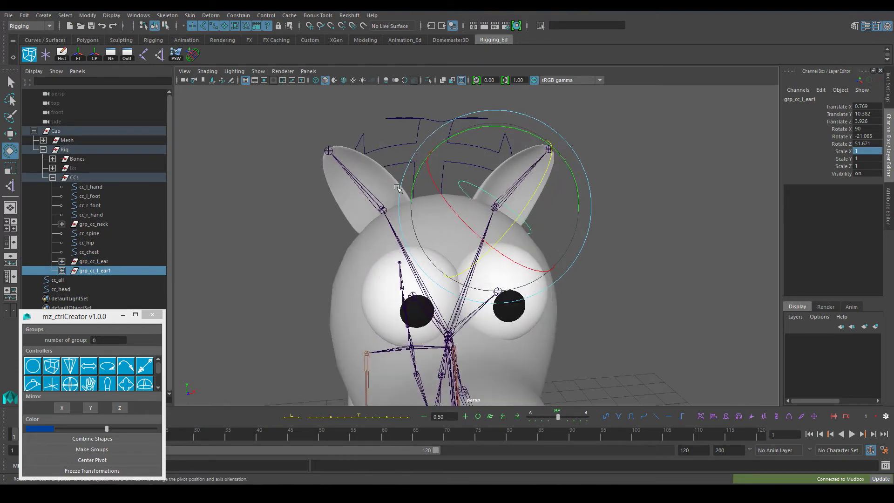
key(Down)
drag(866, 106, 869, 142)
text(0)
key(Return)
key(ctrl+g)
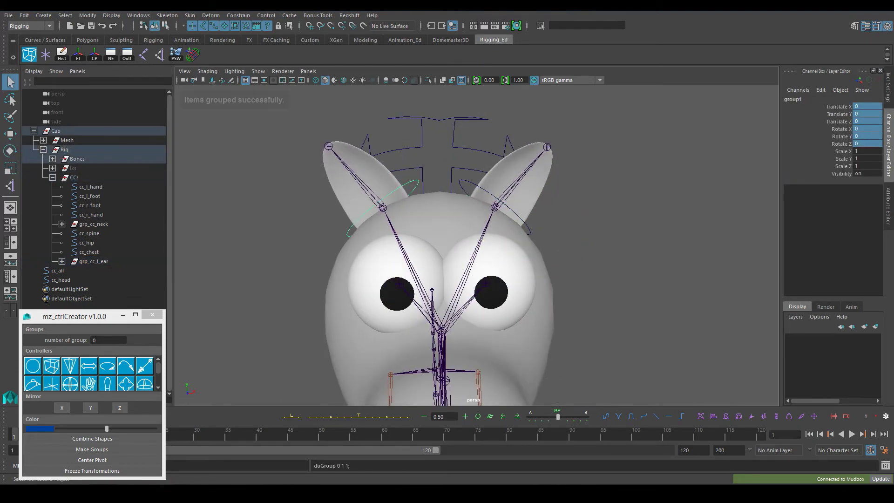
text(cc_r_ear)
key(Return)
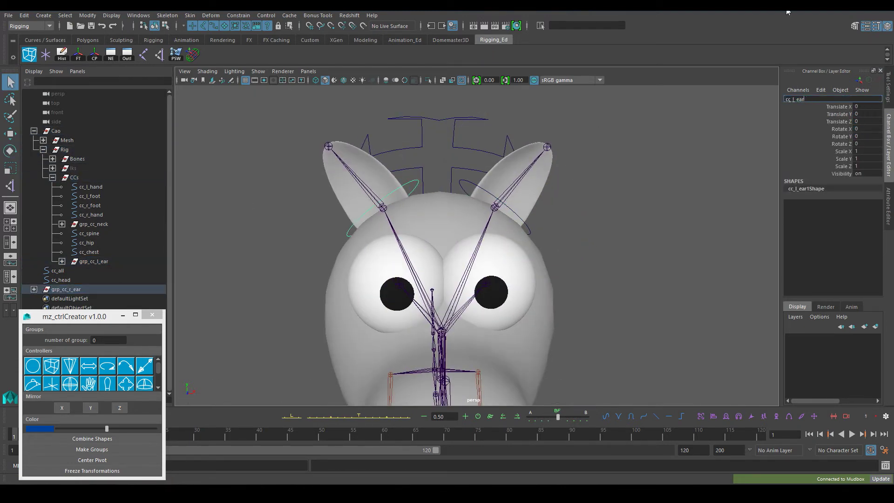
middle_drag(65, 289, 74, 177)
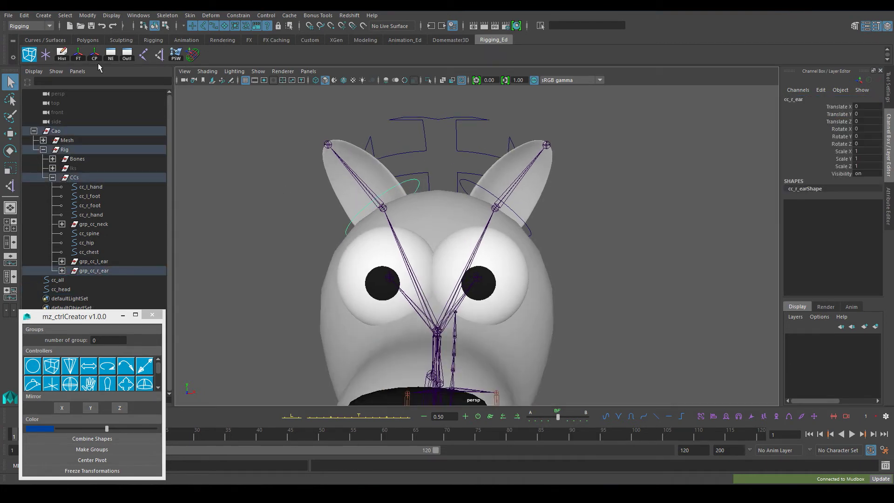
alt+drag(224, 155, 313, 197)
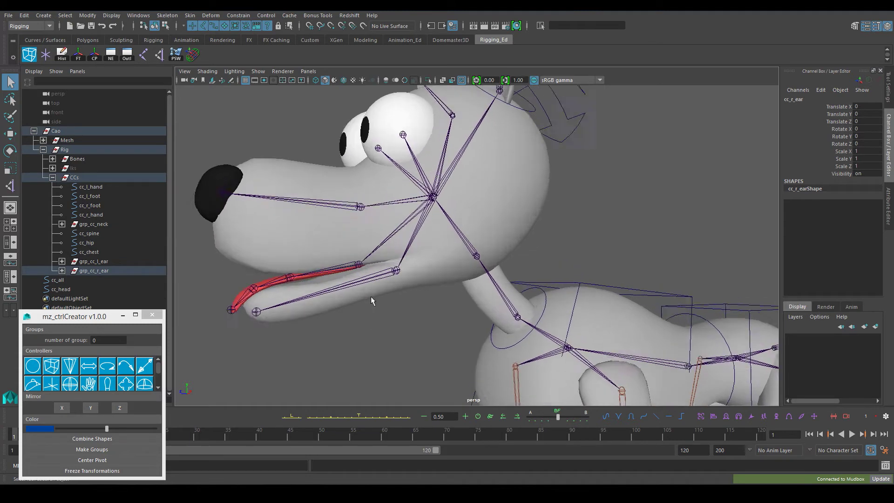
Create a new tongue circle controller under Bones and reshape its control points
alt+drag(313, 197, 374, 299)
click(133, 388)
middle_drag(59, 298, 77, 159)
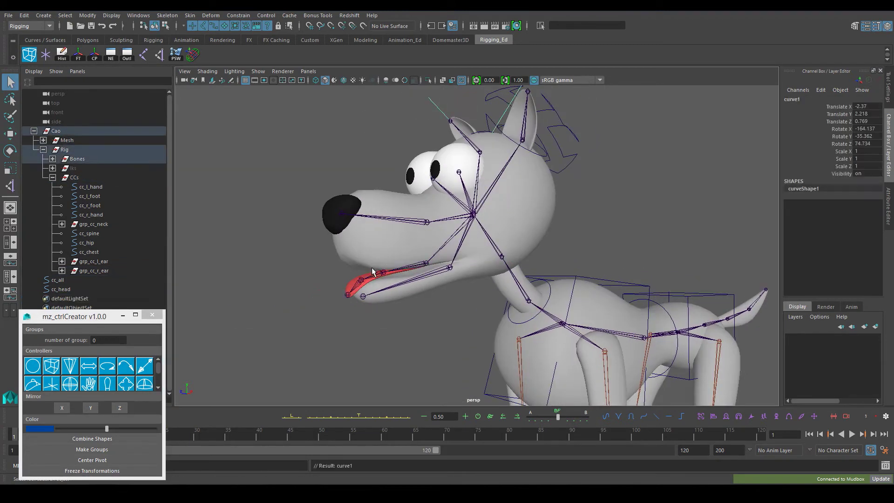
mouse_move(559, 210)
alt+mouse_down()
mouse_move(479, 234)
mouse_move(434, 229)
alt+mouse_up()
key(F8)
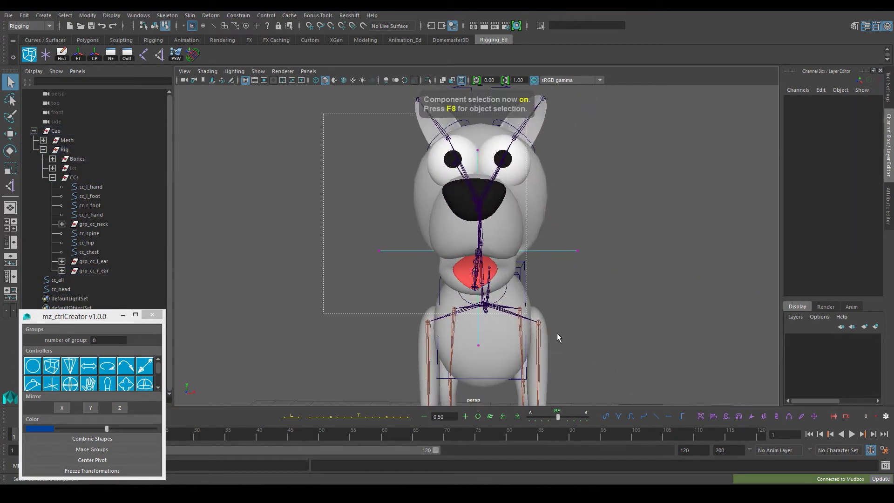
key(r)
key(w)
key(F8)
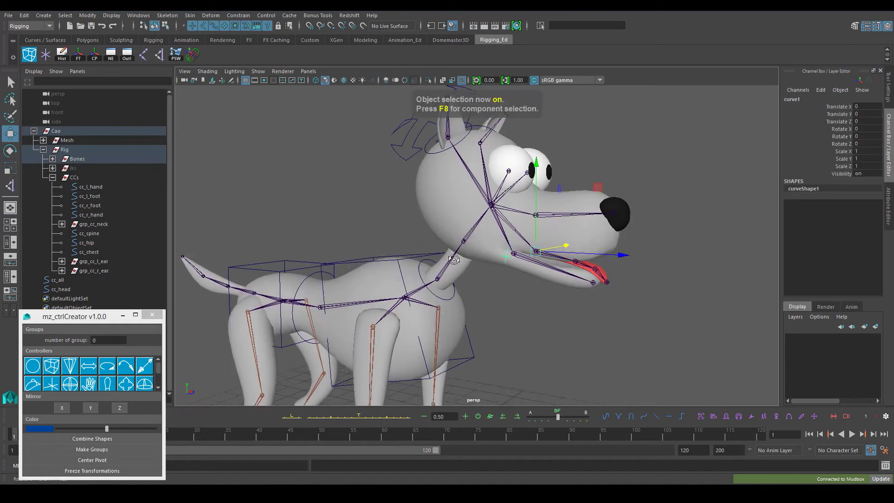
mouse_move(358, 254)
alt+mouse_down()
mouse_move(378, 276)
mouse_move(417, 277)
alt+mouse_up()
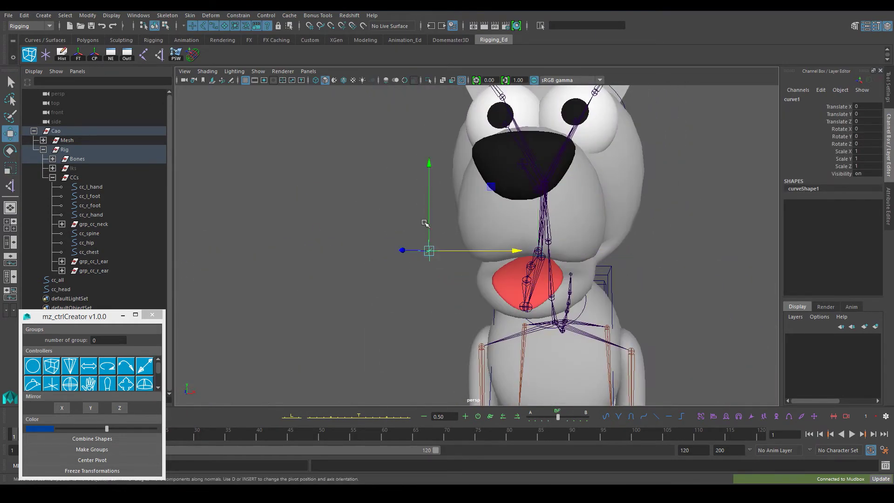
mouse_move(425, 224)
alt+mouse_down()
mouse_move(494, 213)
mouse_move(449, 247)
alt+mouse_up()
Duplicate the tongue circle, group it as grp_cc_tonge_a and parent it under CCs
key(q)
key(ctrl+g)
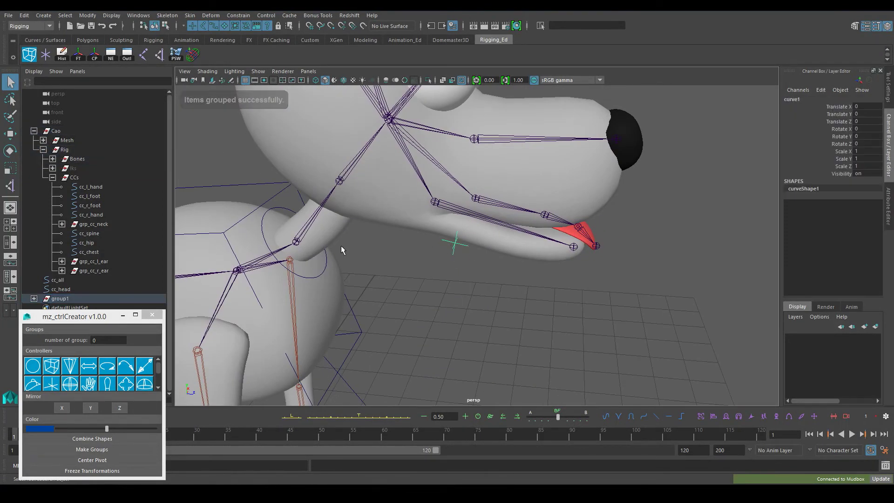
double_click(59, 298)
text(grp_cc_tonge_a)
key(Return)
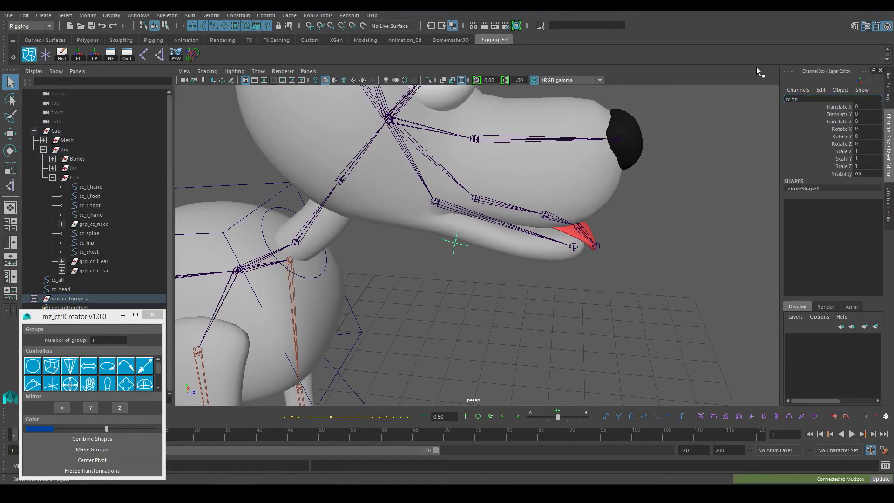
middle_drag(70, 298, 74, 177)
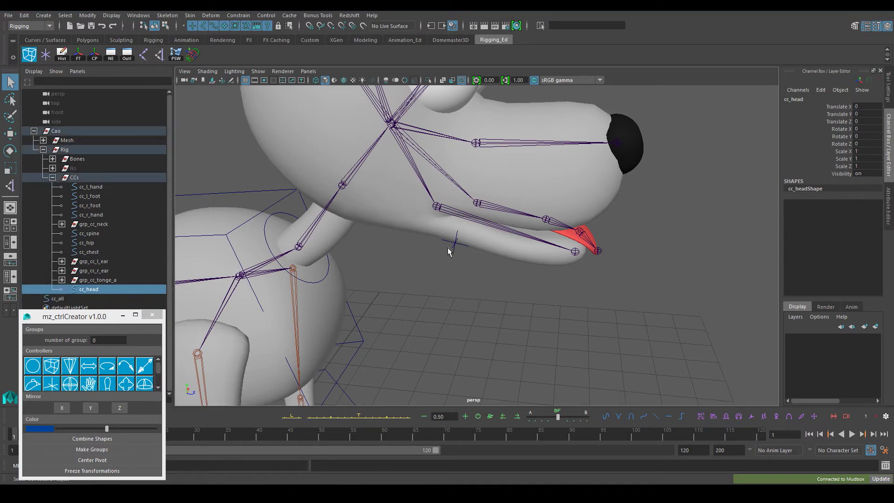
Group the next tongue controller and rename the group grp_cc_tonge_b
key(f)
key(w)
key(q)
click(254, 199)
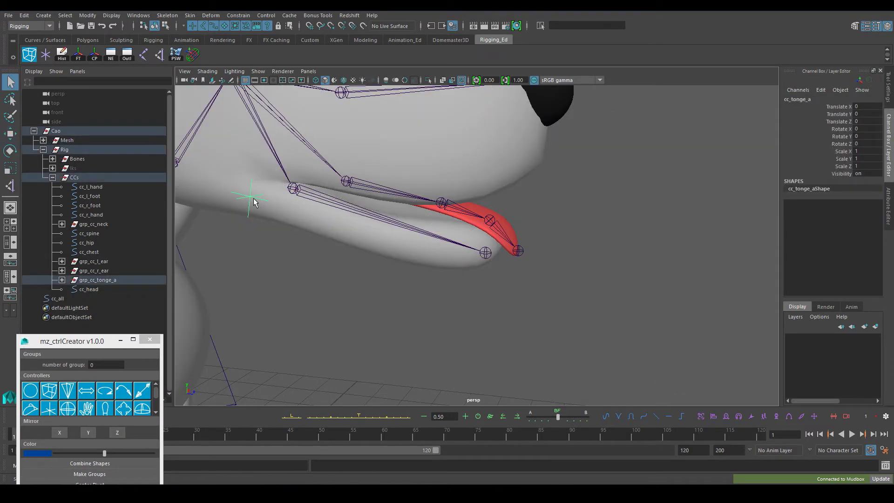
key(ctrl+g)
alt+drag(458, 213, 477, 200)
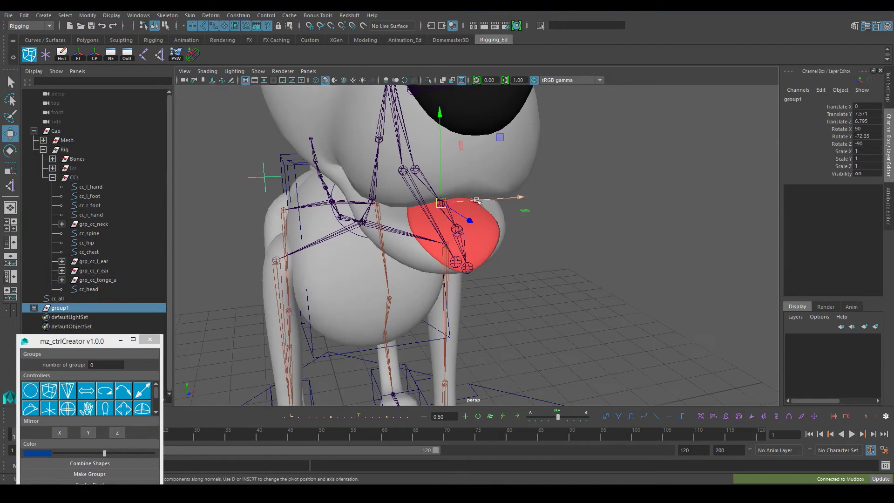
key(f)
key(Down)
key(q)
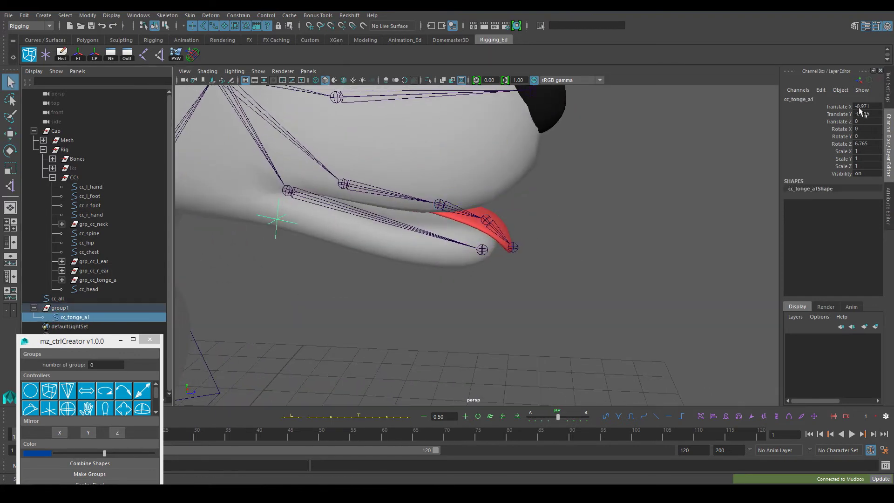
double_click(93, 307)
text(grp_cc_tpnmg)
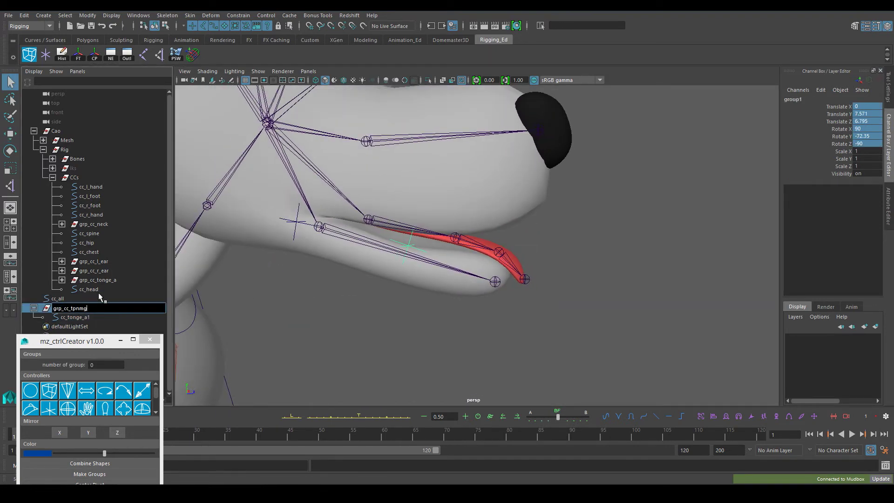
text(onge_b)
key(Return)
Group the third tongue control as grp_cc_tonge_c and parent both new groups under CCs
alt+drag(457, 165, 494, 252)
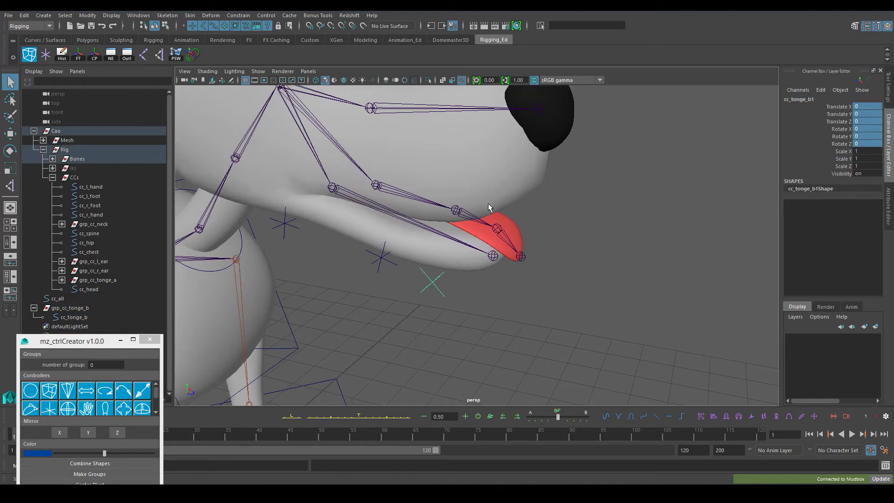
click(89, 474)
text(_cc_tonge)
key(Return)
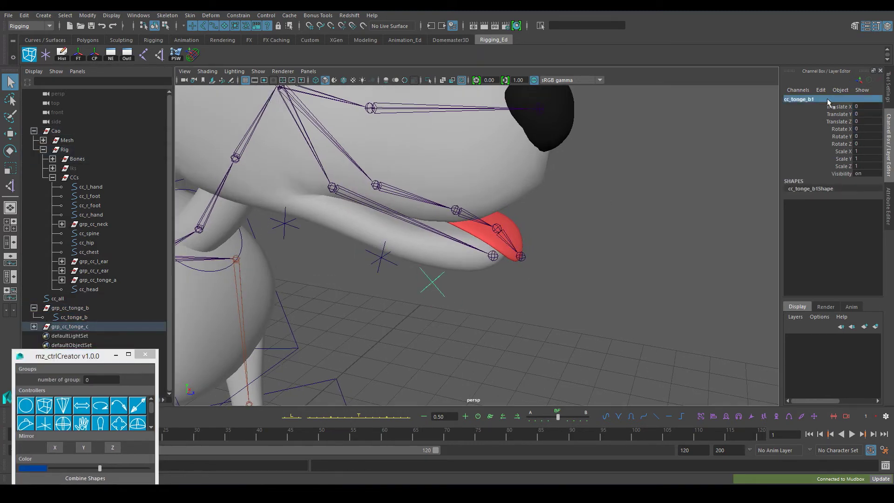
alt+drag(512, 210, 454, 278)
middle_drag(70, 326, 74, 177)
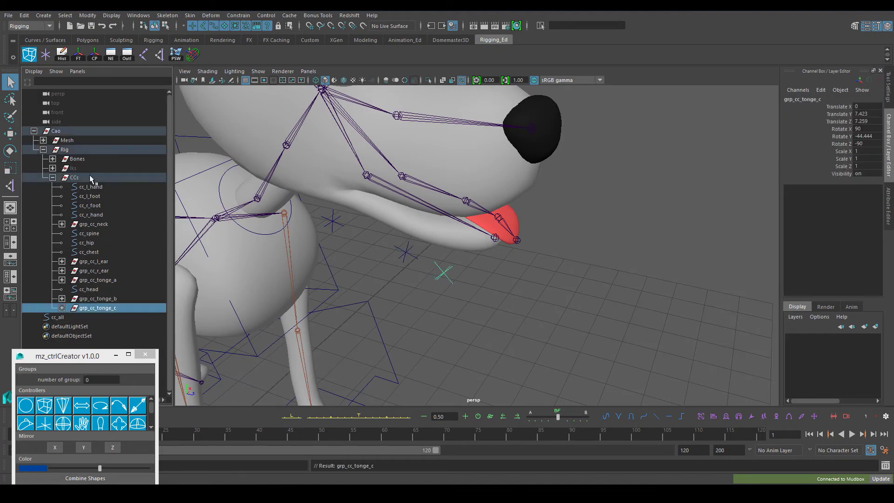
alt+drag(373, 260, 405, 251)
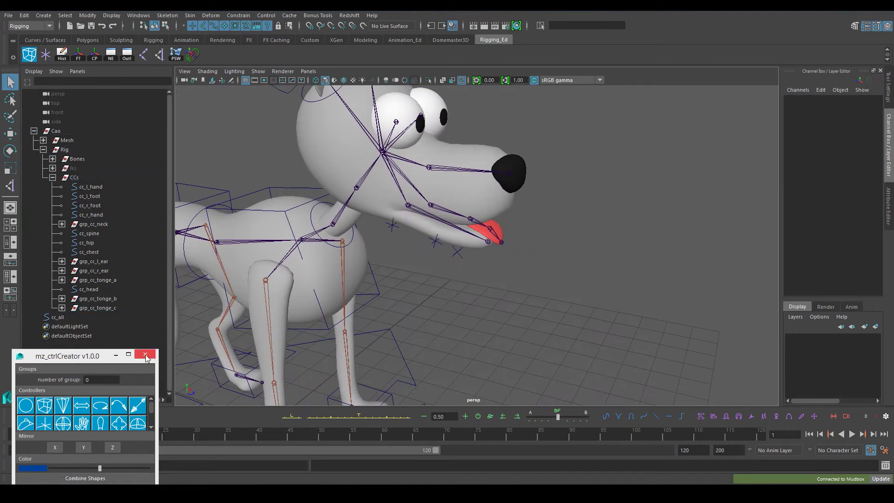
Create a new curve controller, snap it to the jaw joint and group it
click(120, 407)
key(w)
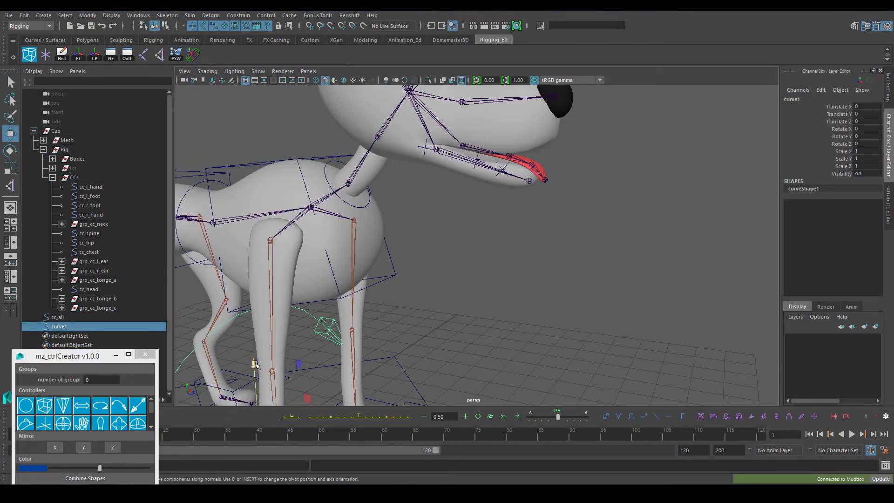
key(e)
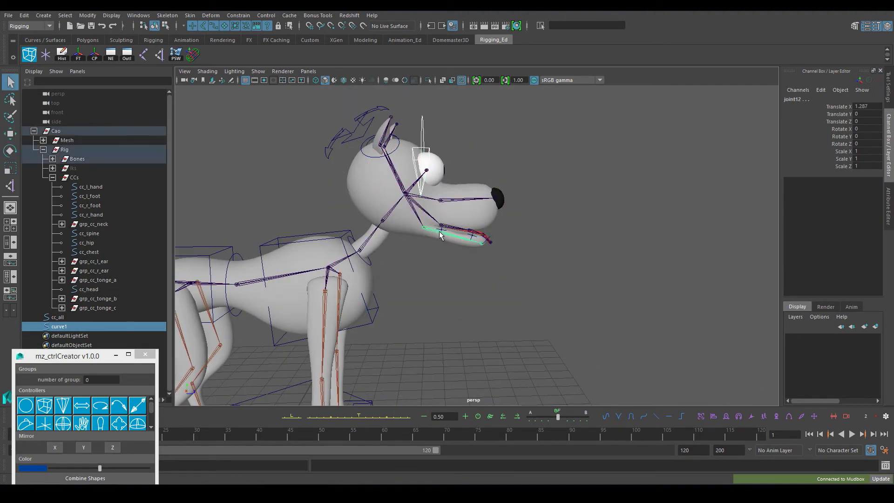
key(p)
drag(866, 137, 866, 129)
key(ctrl+g)
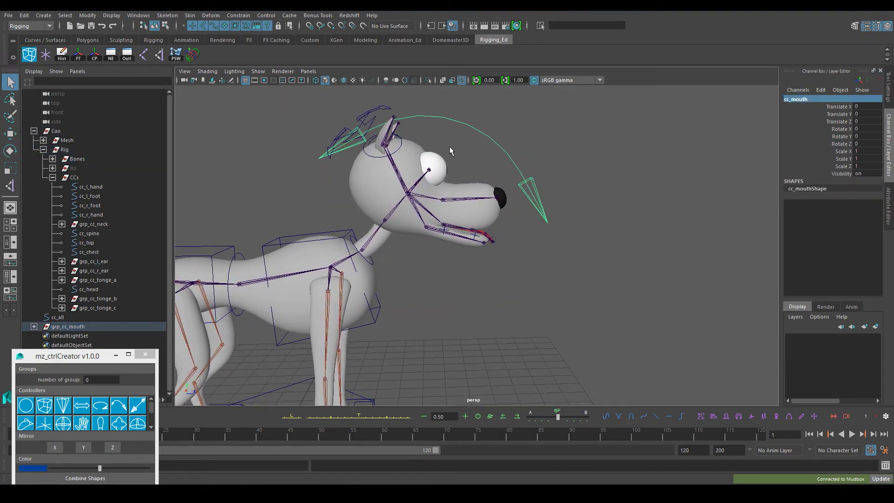
Rotate the arc's CVs down under the jaw and parent grp_cc_mouth under CCs
key(F8)
key(w)
alt+drag(368, 282, 500, 228)
key(e)
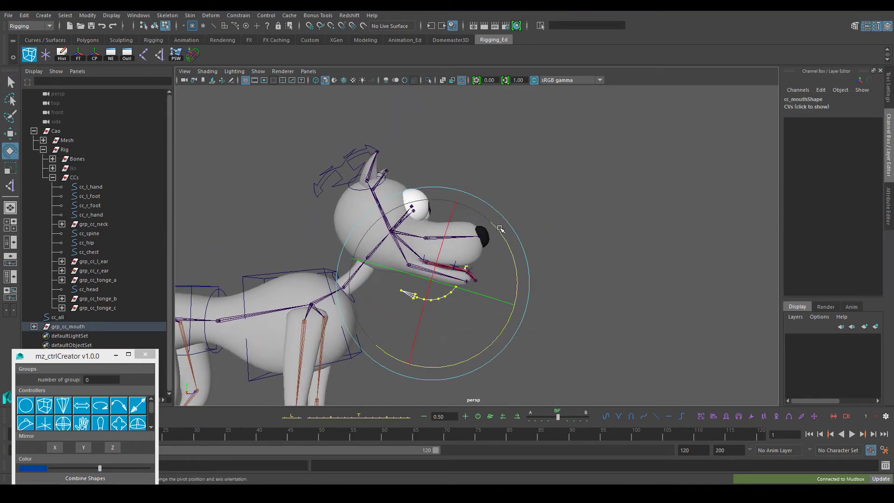
key(F8)
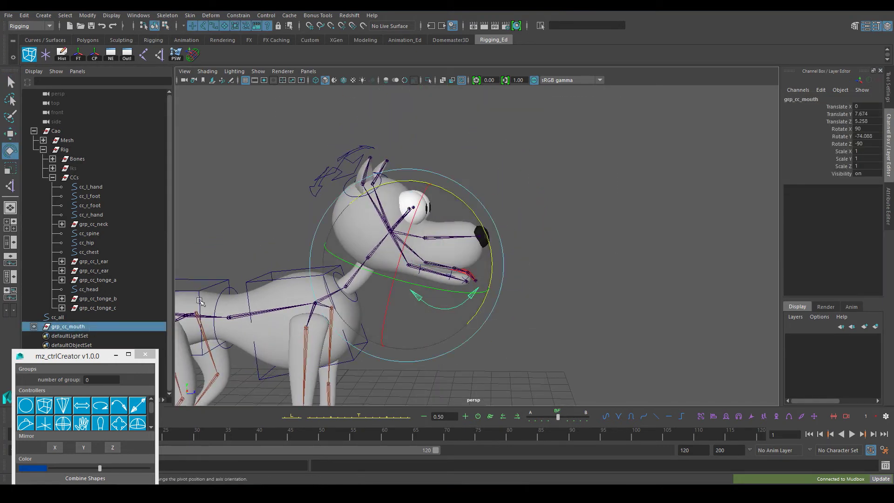
middle_drag(67, 326, 74, 178)
Select the tongue tip controller and expand its display settings to colour it yellow
mouse_move(379, 290)
alt+mouse_down()
mouse_move(445, 222)
mouse_move(466, 252)
alt+mouse_up()
scroll(488, 286, up, 3)
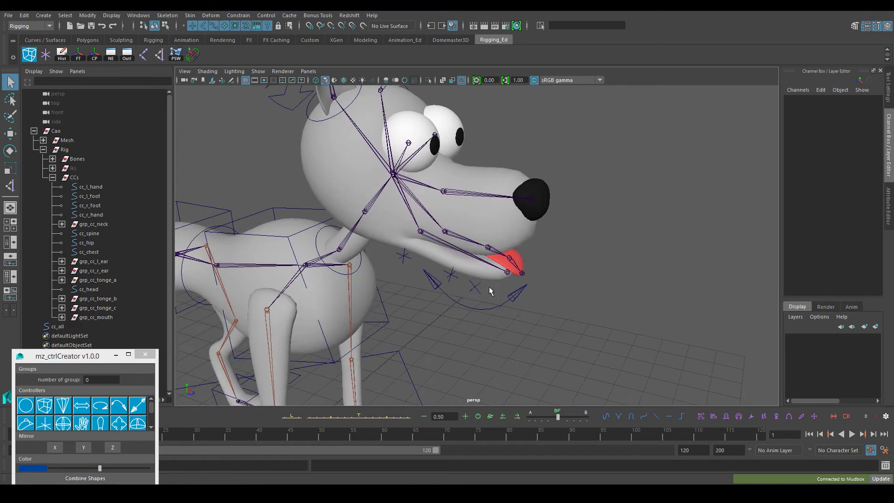
click(510, 268)
key(ctrl+a)
click(701, 252)
scroll(726, 260, down, 5)
Select cc_tonge_a, then set the right hand controller's override colour to red
scroll(769, 269, down, 4)
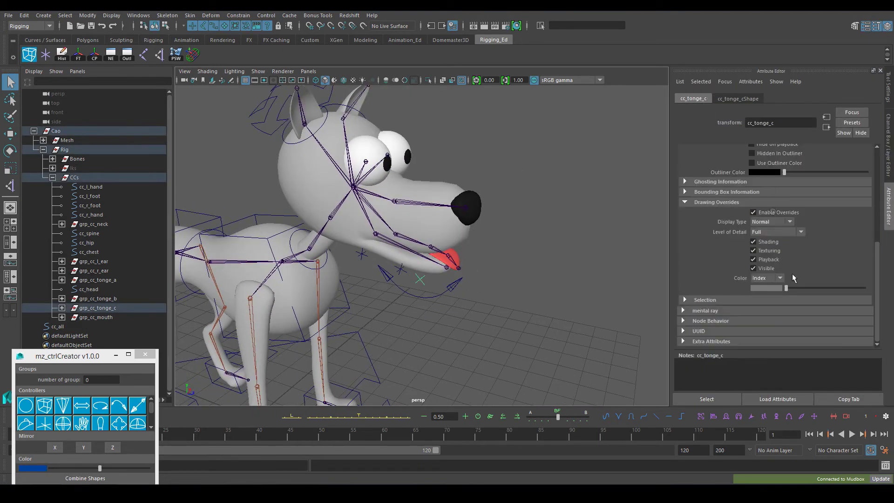
click(366, 256)
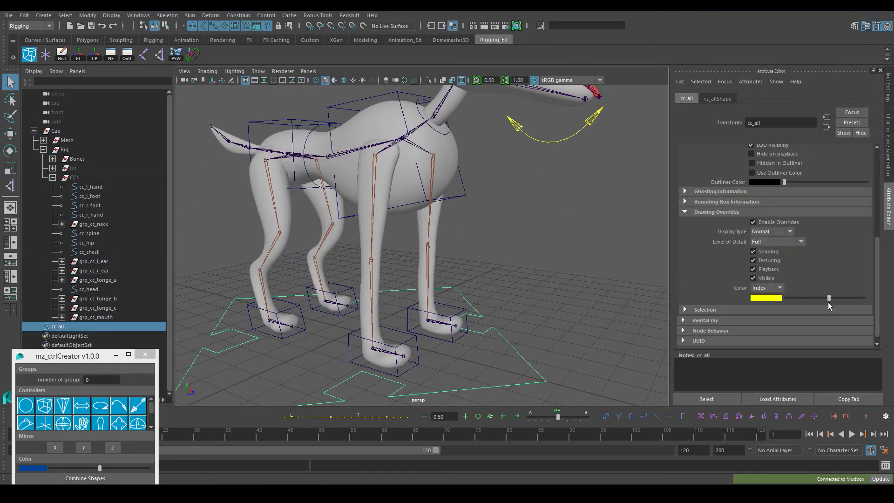
click(416, 356)
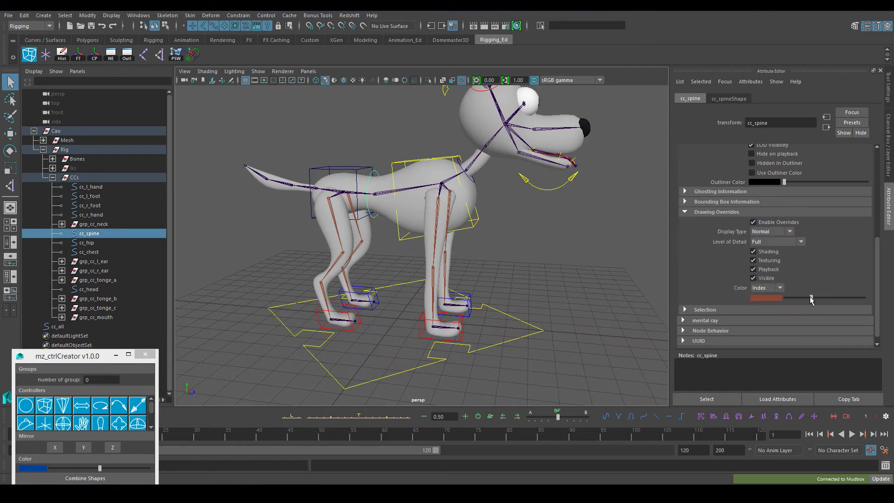
alt+drag(466, 251, 539, 250)
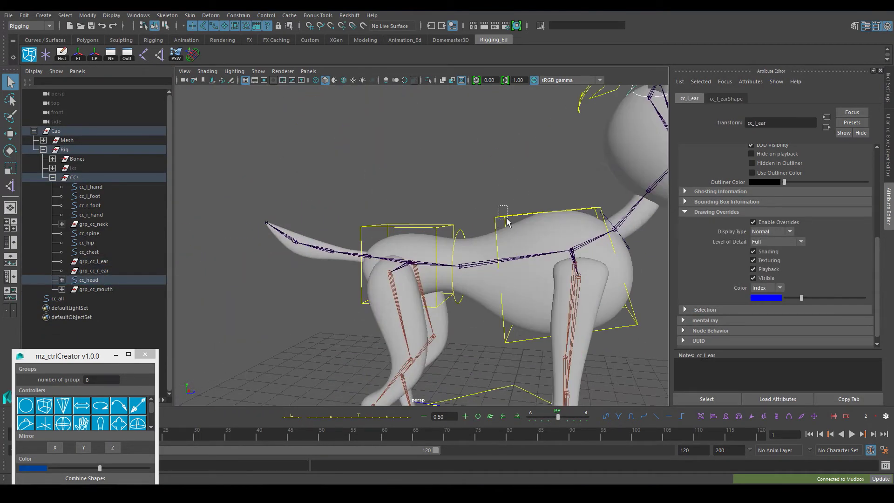
alt+drag(434, 257, 423, 313)
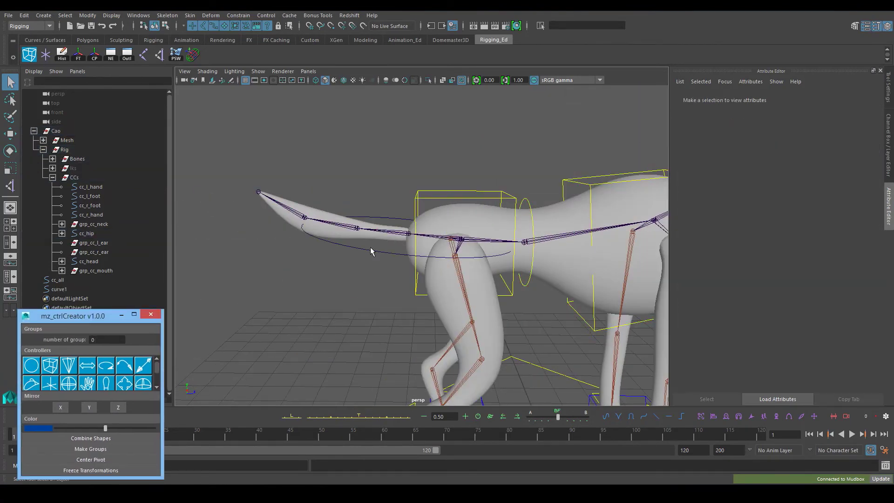
Create a scaled tail ring circle, group it and set its Z rotation to 0
click(371, 251)
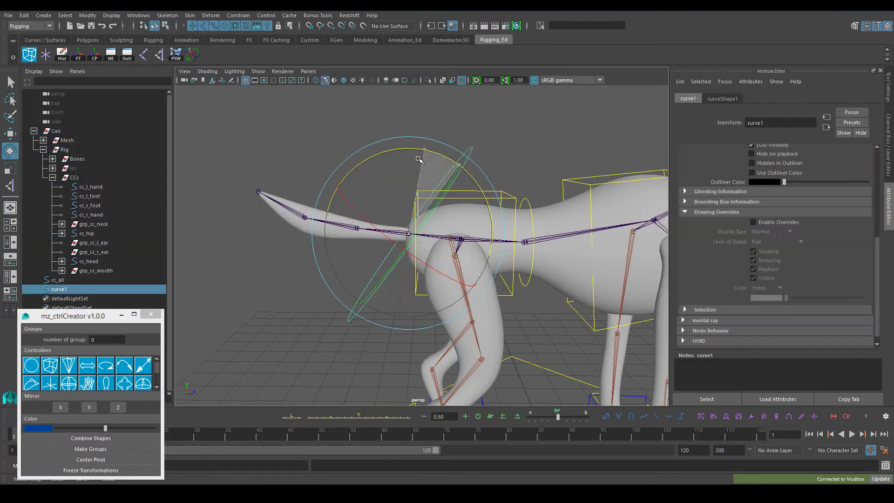
key(r)
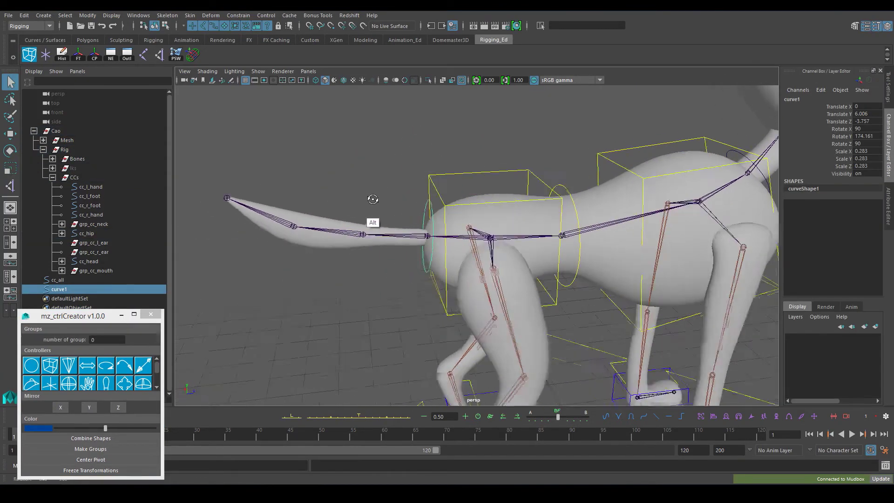
key(ctrl+g)
click(68, 298)
key(ctrl+z)
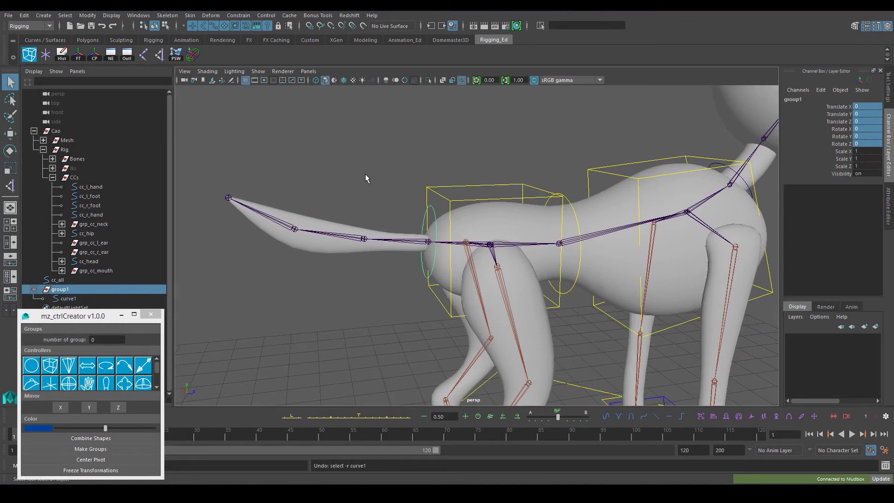
text(p)
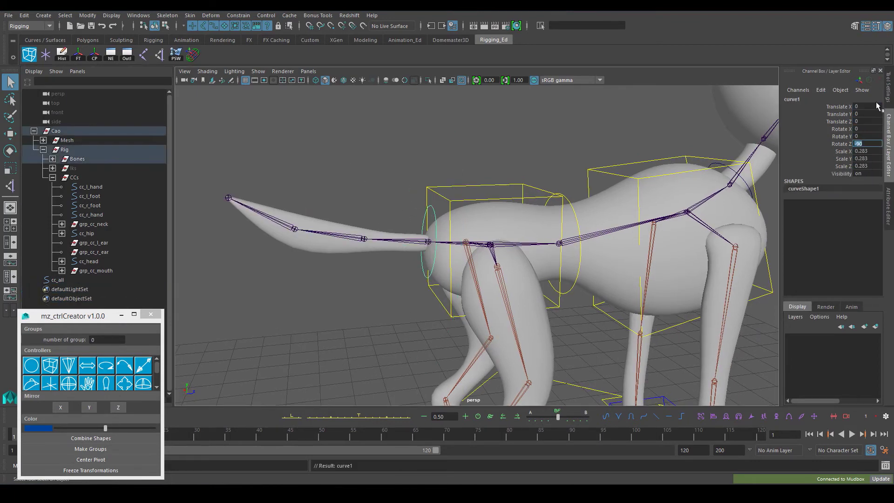
text(0)
key(Return)
mouse_move(376, 220)
alt+mouse_down()
mouse_move(421, 219)
mouse_move(390, 200)
mouse_move(396, 193)
alt+mouse_up()
Duplicate the tail controller and group the copy for the second tail joint
key(Up)
key(e)
key(ctrl+z)
key(ctrl+z)
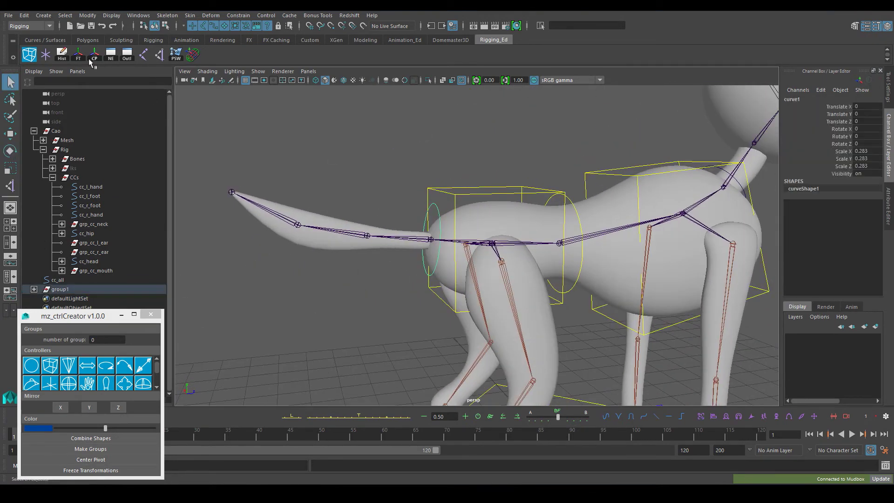
click(60, 289)
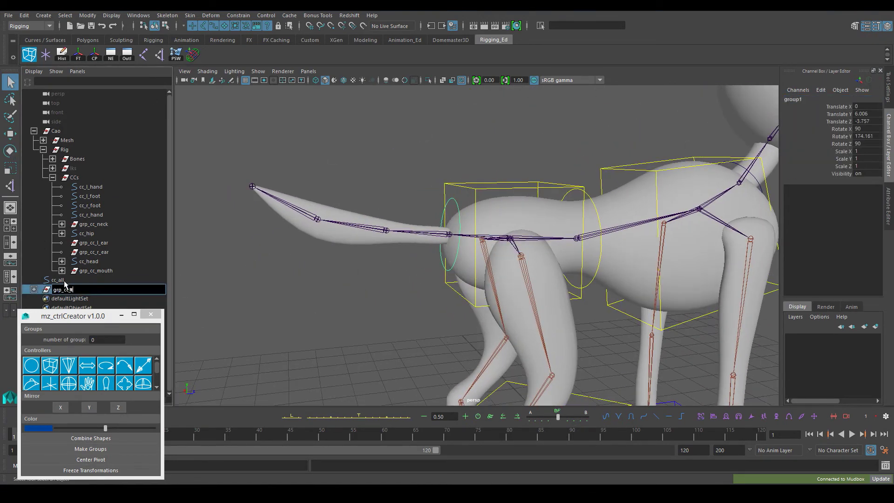
key(Down)
key(q)
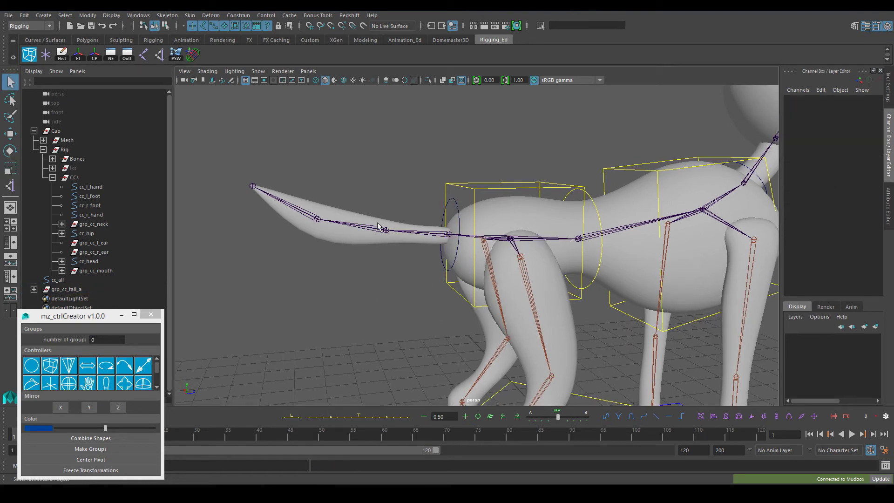
click(429, 207)
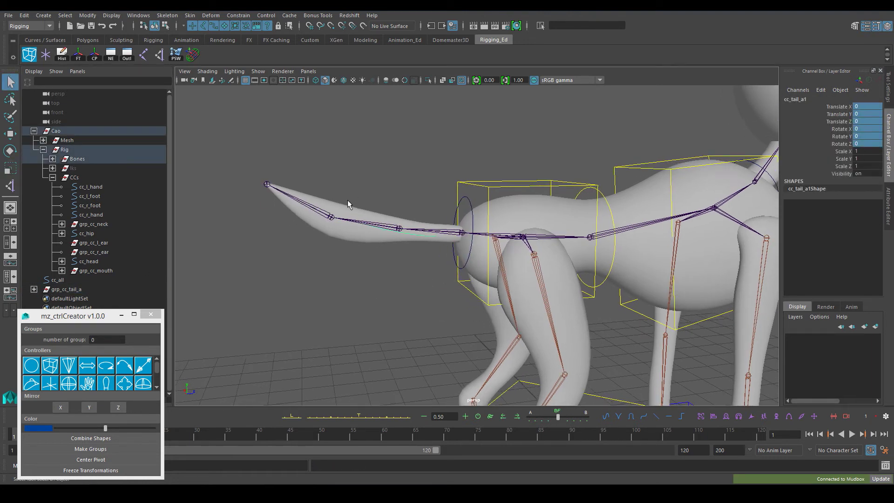
key(ctrl+g)
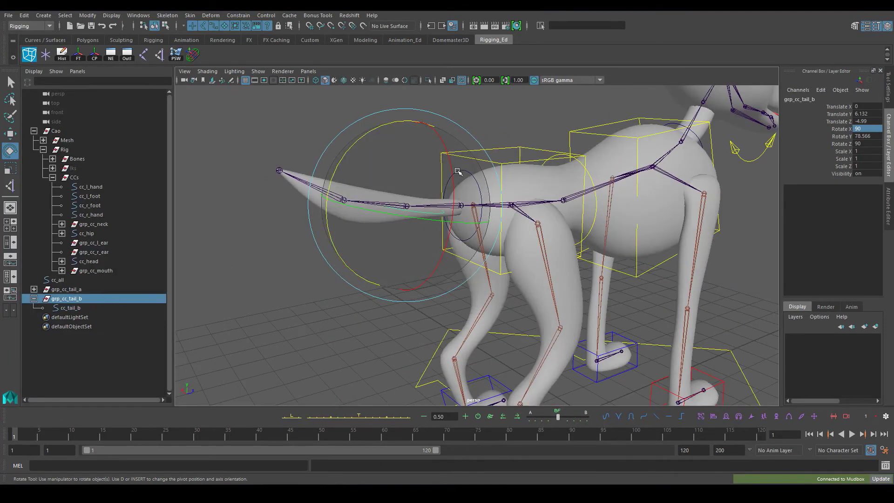
Group and rename the third tail ring grp_cc_tail_c and shrink the tail-tip ring slightly
key(q)
alt+drag(374, 188, 393, 184)
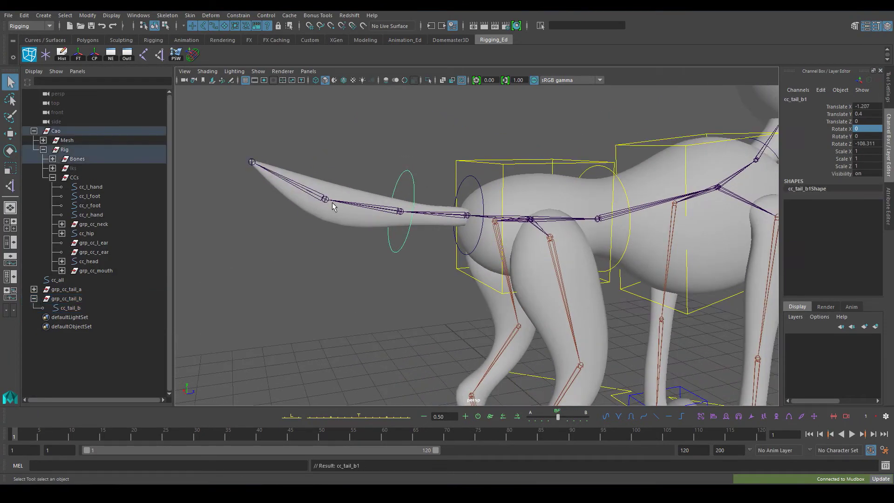
key(ctrl+g)
double_click(80, 317)
text(grp_cc_tail_c)
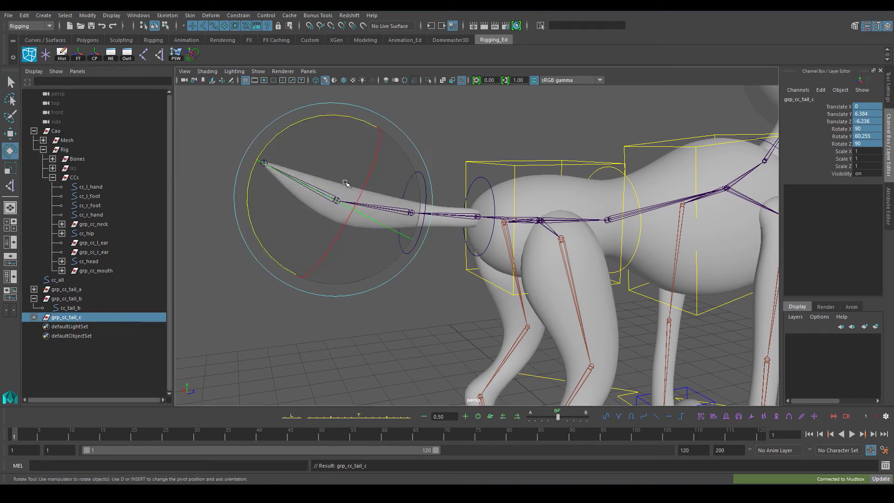
key(ctrl+z)
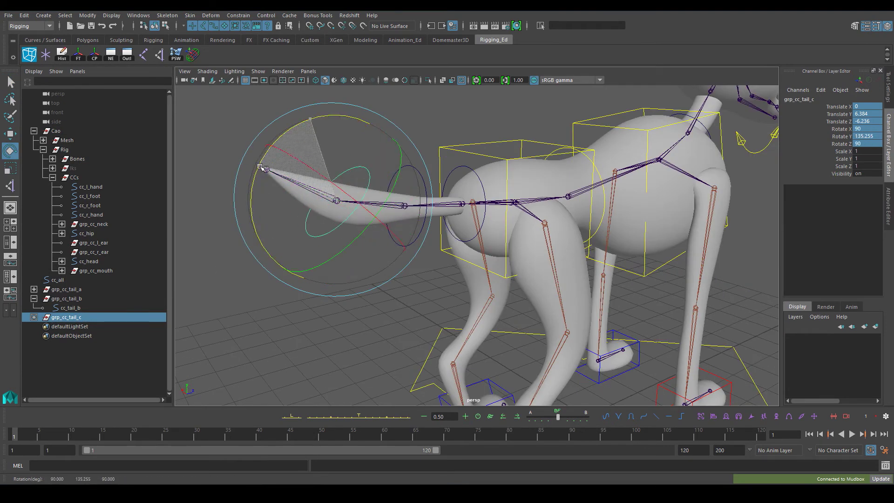
key(r)
drag(336, 202, 329, 205)
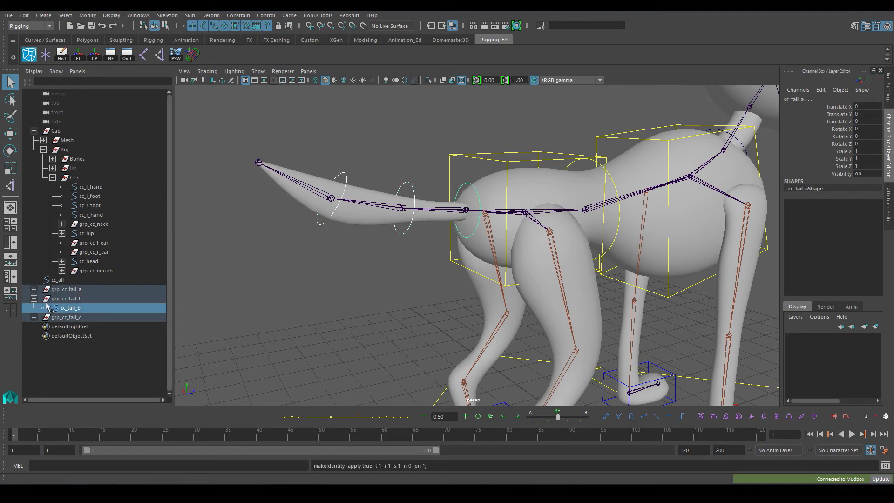
click(343, 180)
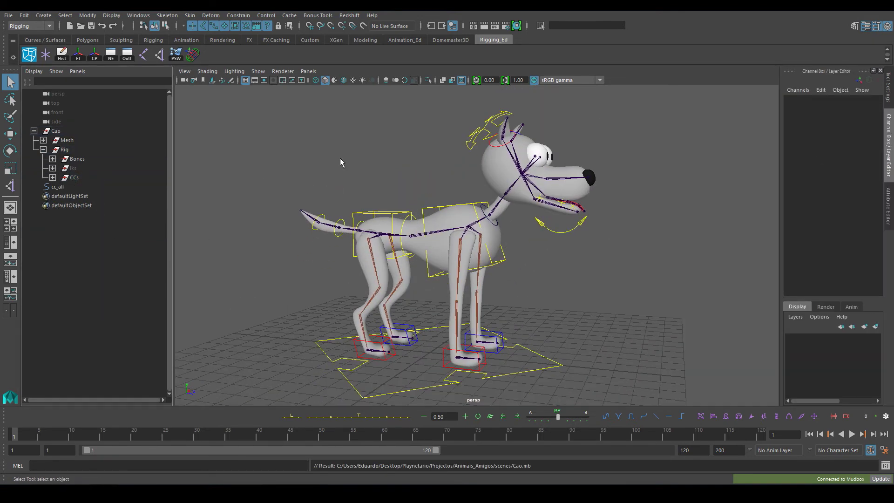
Create the cc_eyes curve at eye height and colour its eye rings red and blue
mouse_move(340, 163)
alt+mouse_down()
mouse_move(381, 157)
mouse_move(436, 202)
alt+mouse_up()
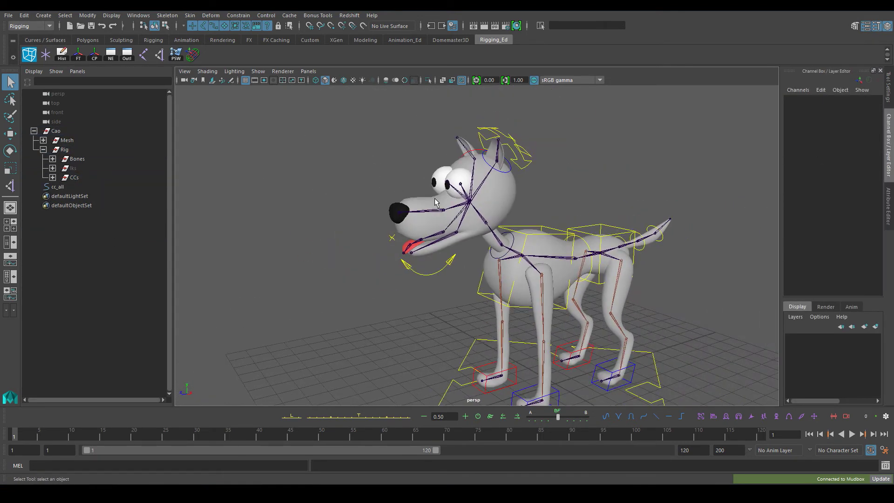
click(30, 55)
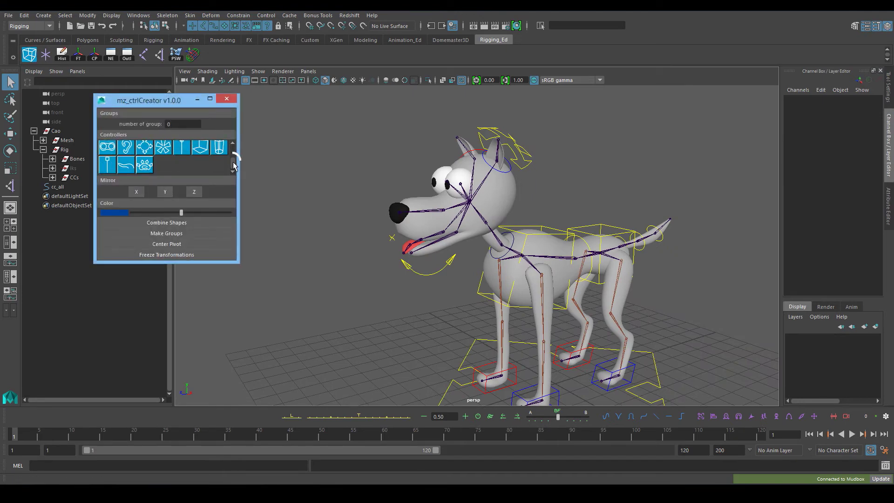
click(107, 147)
scroll(475, 233, down, 3)
alt+drag(475, 232, 419, 219)
scroll(419, 219, up, 3)
drag(423, 154, 422, 108)
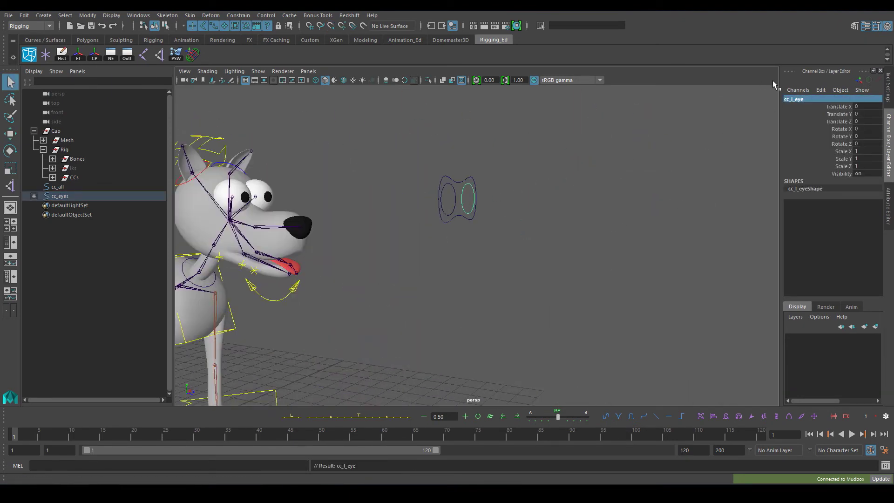
key(Up)
key(ctrl+a)
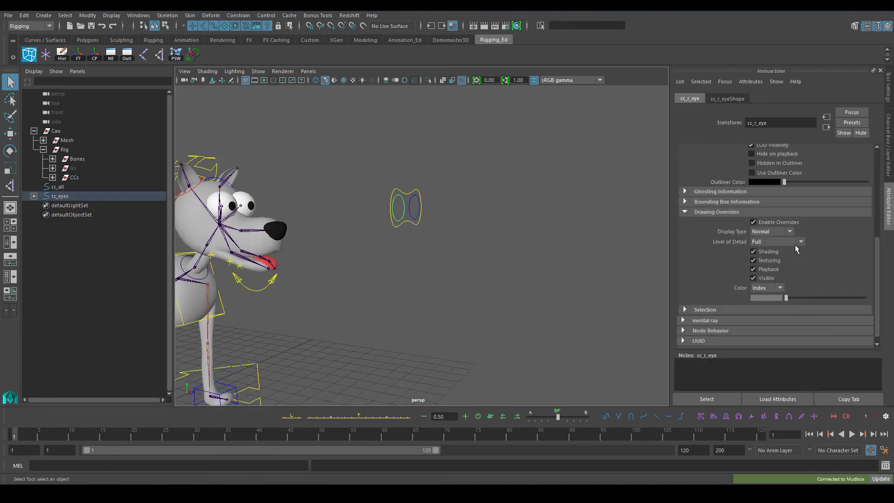
click(484, 240)
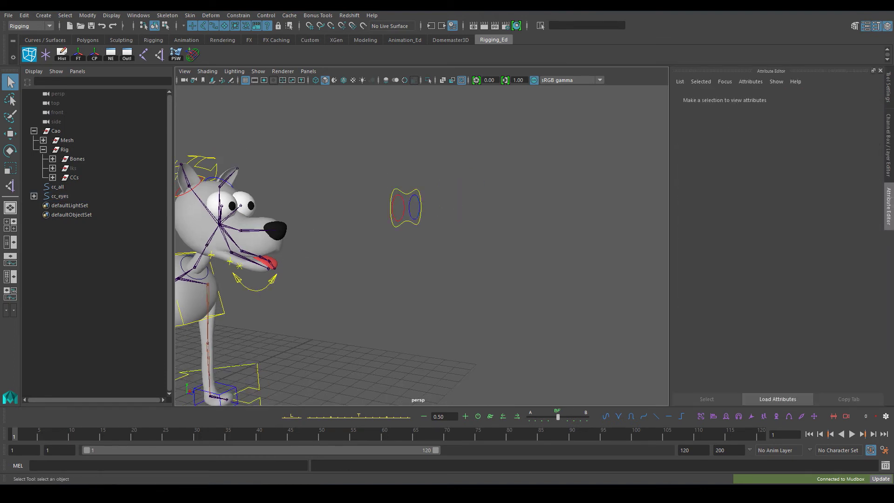
Test-move the front right foot controller with the whole dog framed
click(889, 150)
key(a)
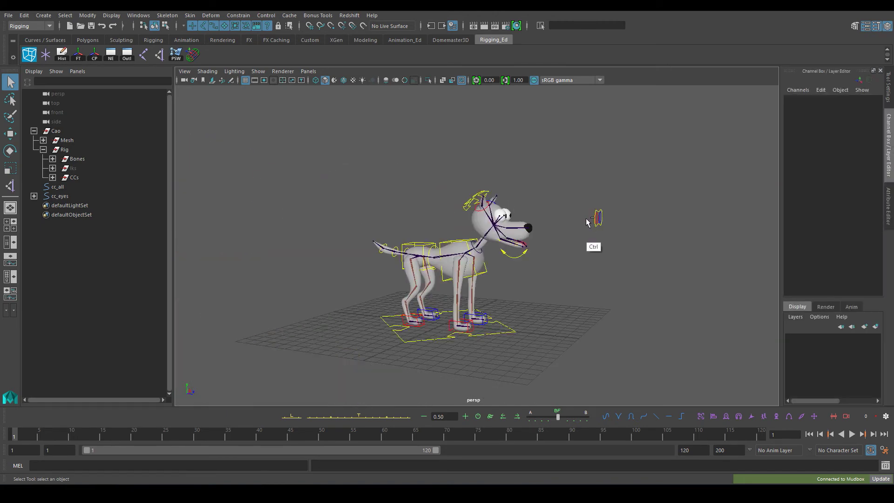
scroll(465, 232, up, 5)
alt+drag(466, 233, 447, 260)
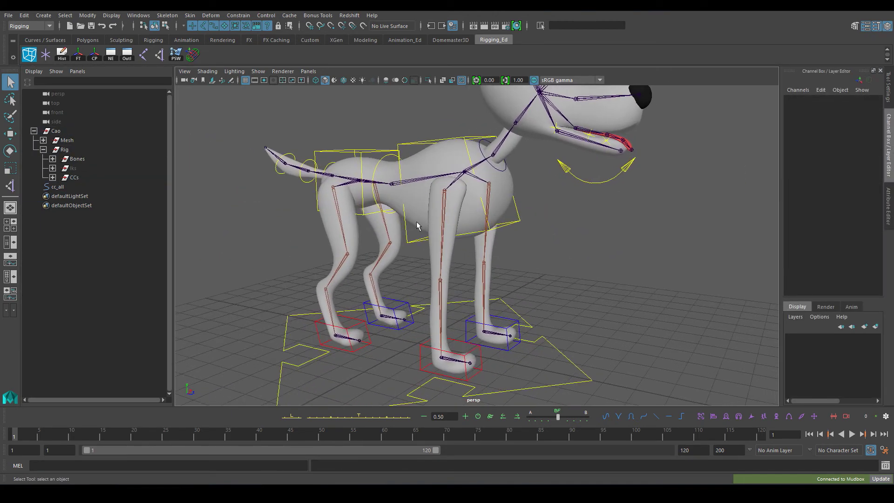
click(425, 344)
key(w)
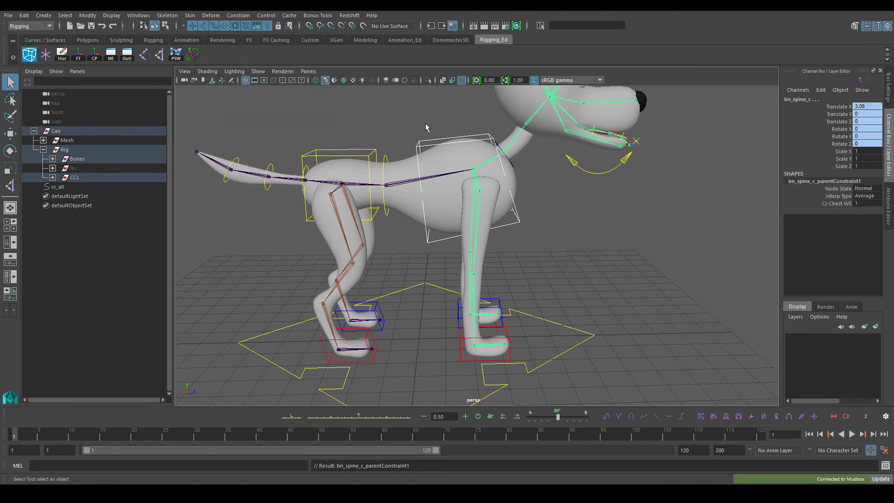
alt+drag(425, 127, 466, 140)
scroll(503, 226, up, 5)
Tear off the Constrain menu as a floating window and select the tongue joint
click(239, 15)
click(238, 20)
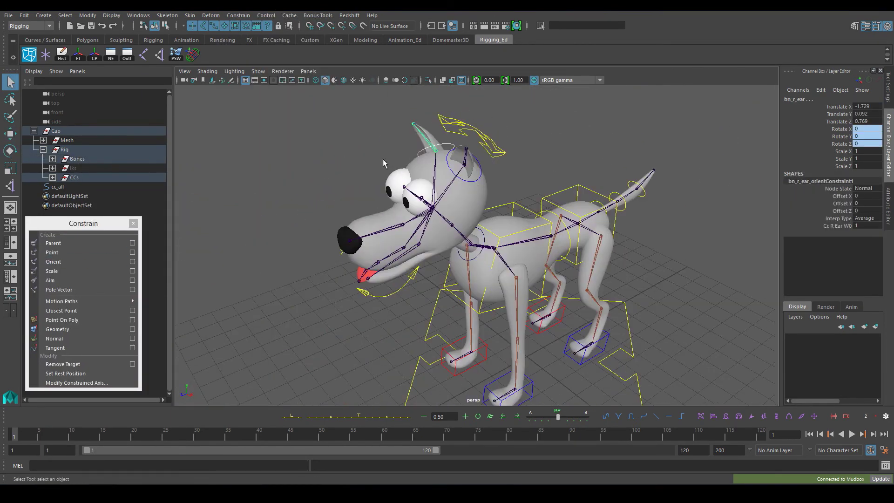
mouse_move(421, 209)
alt+mouse_down()
mouse_move(466, 218)
mouse_move(403, 247)
mouse_move(382, 235)
alt+mouse_up()
scroll(466, 219, up, 3)
click(372, 228)
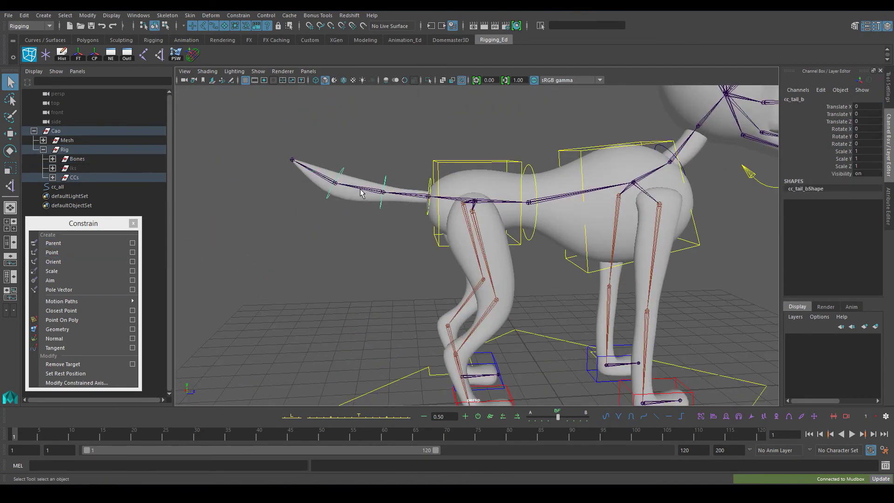
Test the tail, spine, chest and neck controllers, undoing the test rotations
click(322, 162)
mouse_move(319, 186)
alt+mouse_down()
mouse_move(322, 162)
mouse_move(372, 177)
mouse_move(446, 163)
alt+mouse_up()
click(400, 186)
key(ctrl+z)
key(w)
click(489, 160)
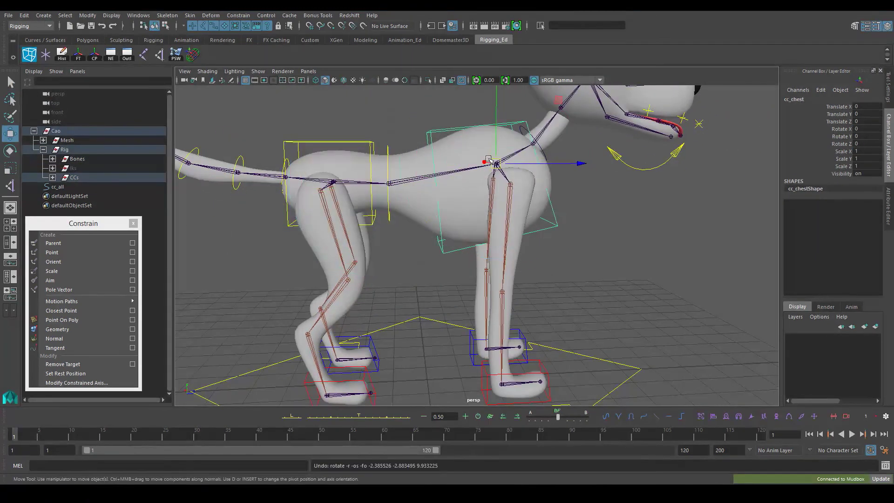
key(e)
click(405, 205)
mouse_move(520, 167)
alt+mouse_down()
mouse_move(405, 205)
mouse_move(373, 195)
alt+mouse_up()
key(q)
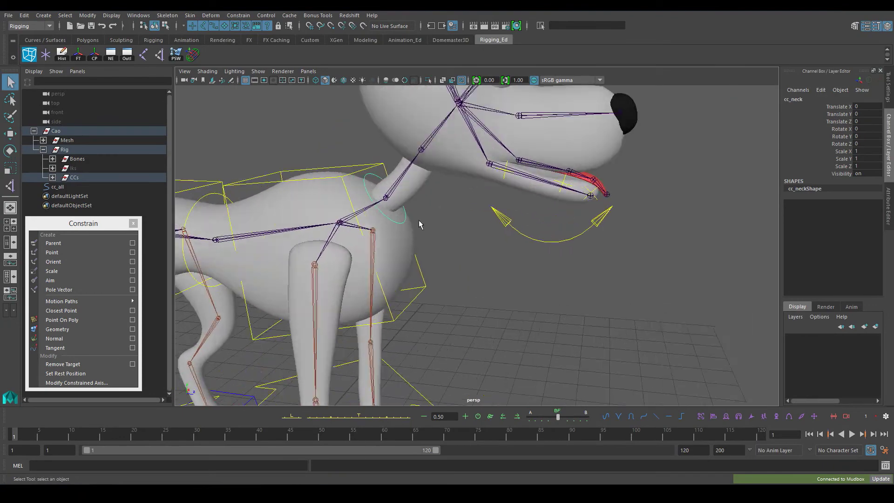
Check the controller's display override settings in the Attribute Editor, then return to channel values
key(ctrl+a)
click(684, 212)
click(753, 222)
key(ctrl+a)
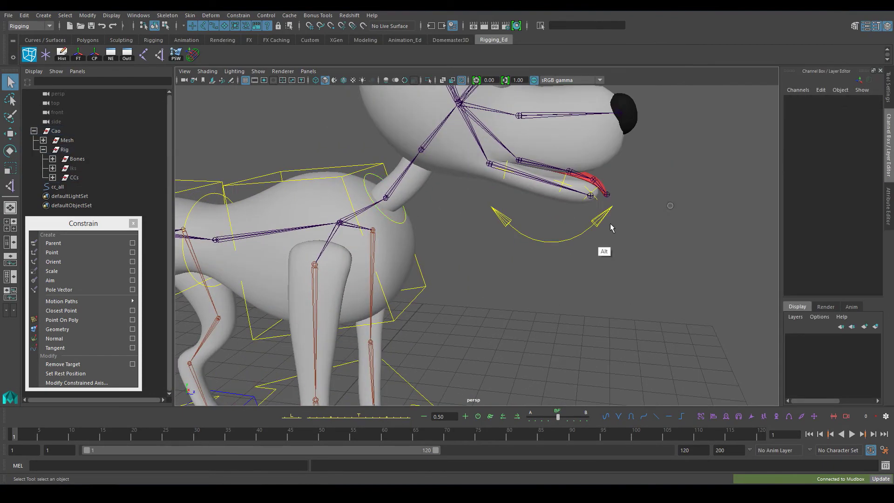
alt+drag(608, 225, 476, 196)
Test-rotate the left ear controller
click(410, 116)
key(e)
alt+right_drag(477, 196, 419, 209)
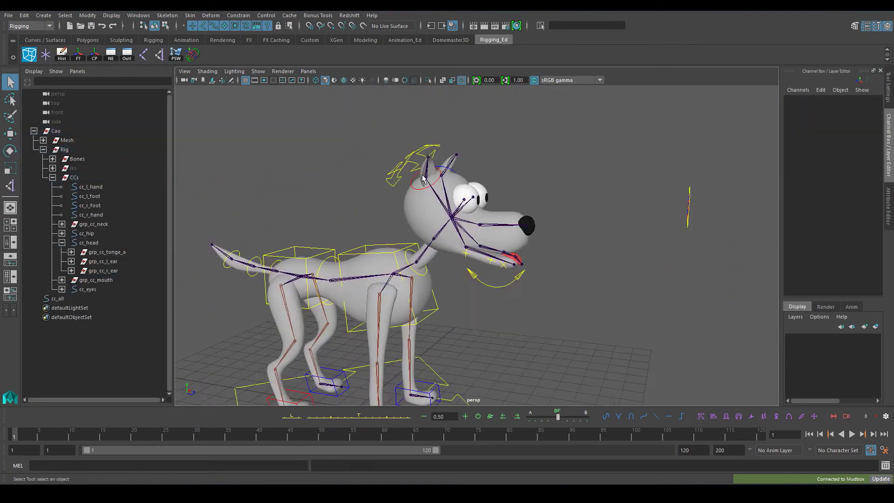
alt+drag(512, 210, 466, 209)
key(q)
Orient-constrain the eye to cc_eyes, move cc_eyes to redirect the gaze, then frame all
click(605, 173)
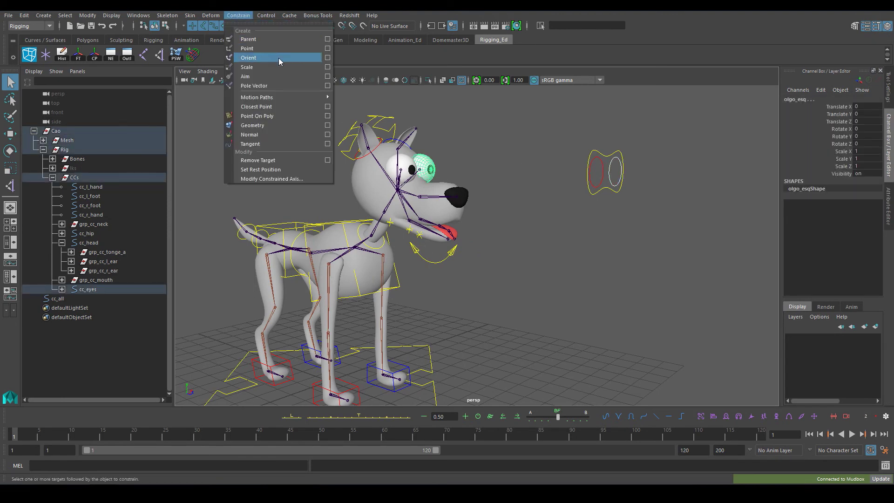
click(606, 173)
key(w)
drag(620, 153, 667, 137)
click(667, 136)
key(a)
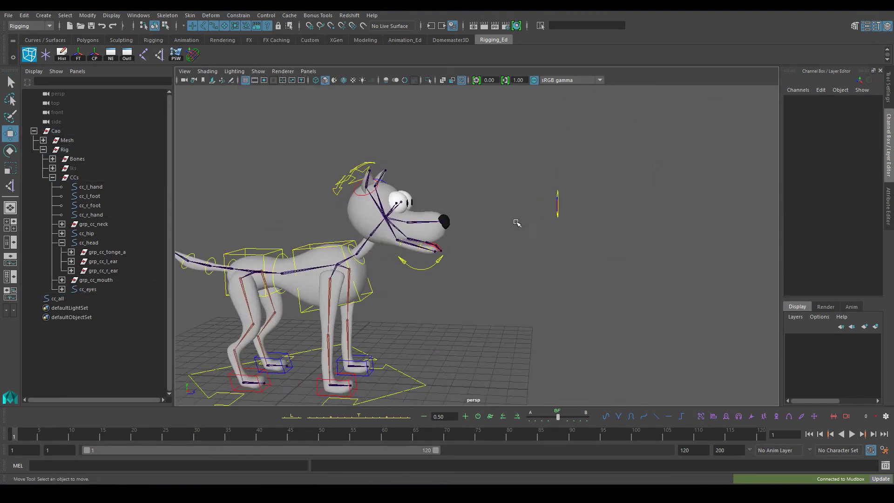
Collapse the CCs group in the Outliner and select the root spine joint
click(53, 177)
key(q)
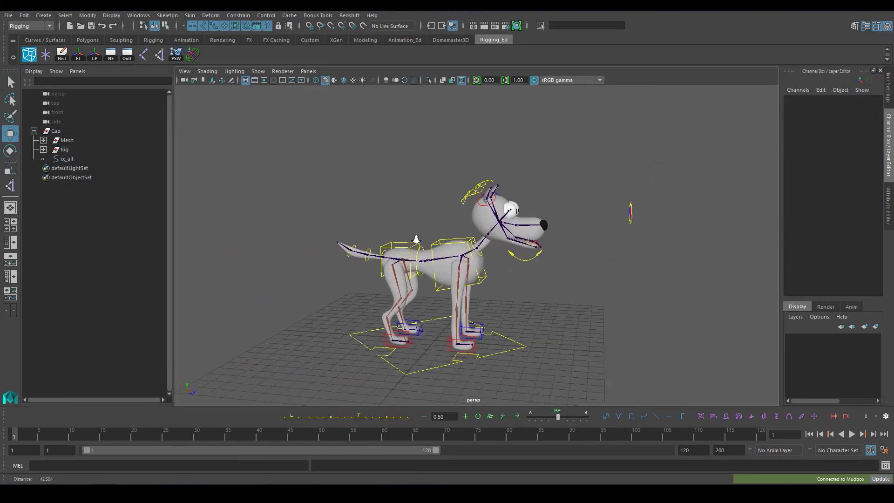
scroll(367, 192, up, 5)
click(368, 191)
Bind the dog's body mesh to the selected joints with Bind Skin
mouse_move(455, 182)
alt+mouse_down()
mouse_move(470, 195)
mouse_move(209, 176)
alt+mouse_up()
shift+click(420, 196)
click(190, 15)
click(292, 40)
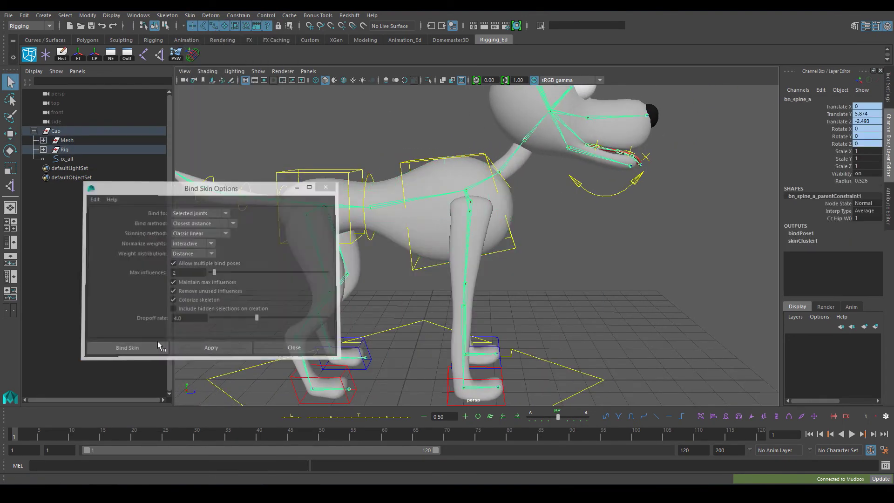
click(126, 337)
Test the skinning by rotating the chest controller and working the front right foot controller
click(549, 187)
key(e)
mouse_move(514, 120)
mouse_down()
mouse_move(442, 183)
mouse_move(425, 266)
mouse_move(440, 216)
mouse_up()
key(q)
click(437, 356)
key(w)
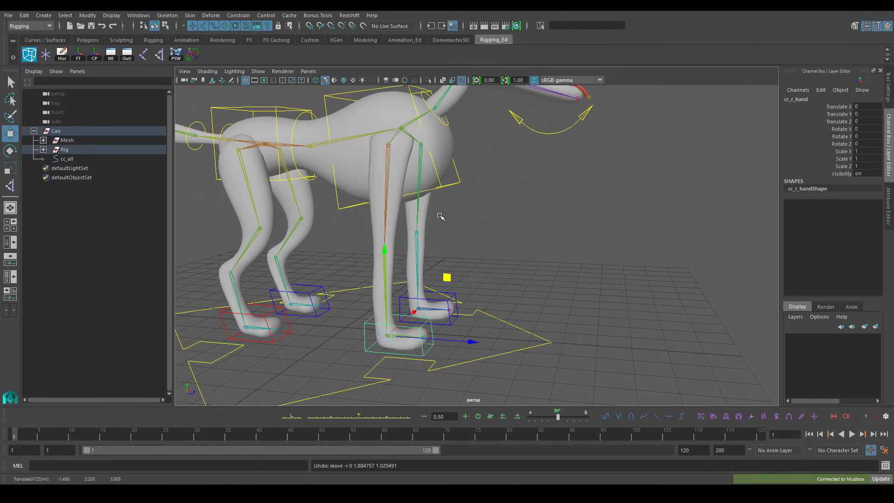
key(e)
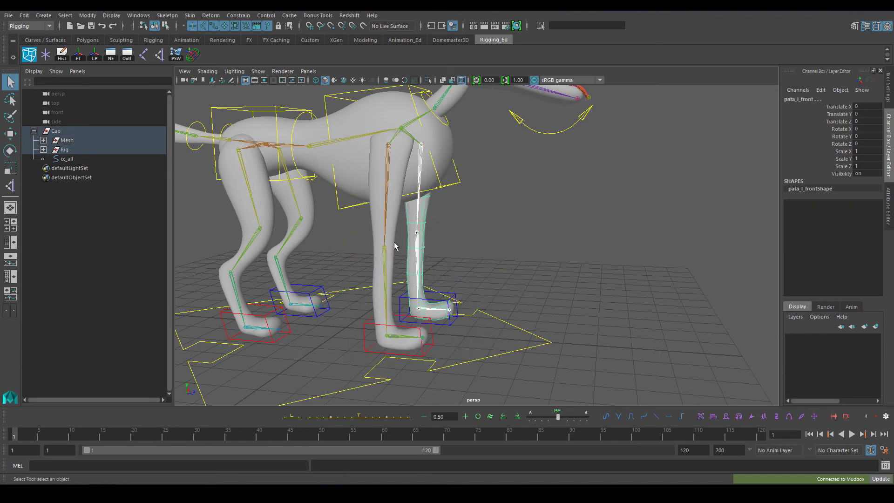
Inspect the left leg, left knee and tail joints from new angles
click(453, 302)
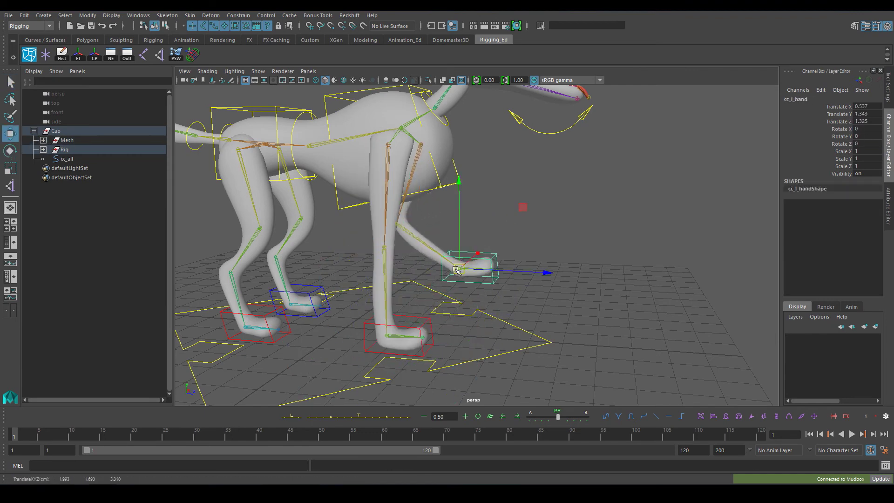
alt+drag(453, 302, 380, 236)
click(381, 236)
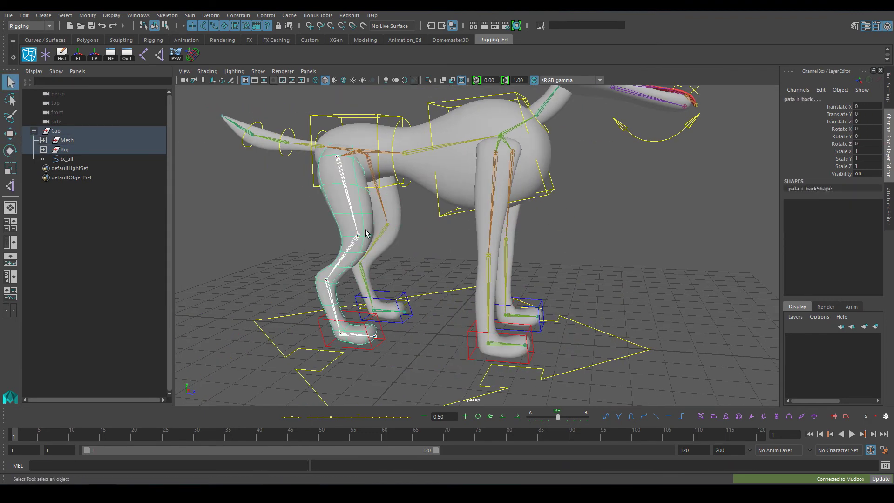
alt+drag(333, 297, 345, 206)
click(345, 205)
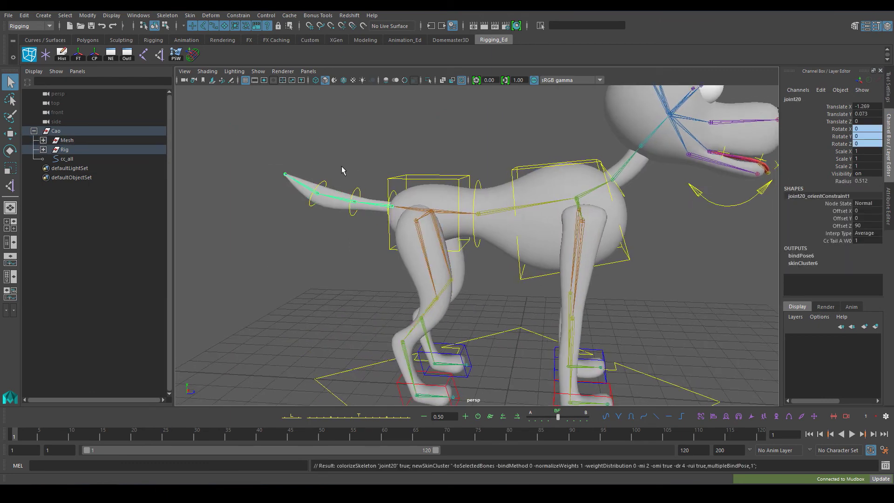
Frame the head and check the head mesh, head joint and nose mesh
alt+drag(342, 170, 486, 218)
click(486, 219)
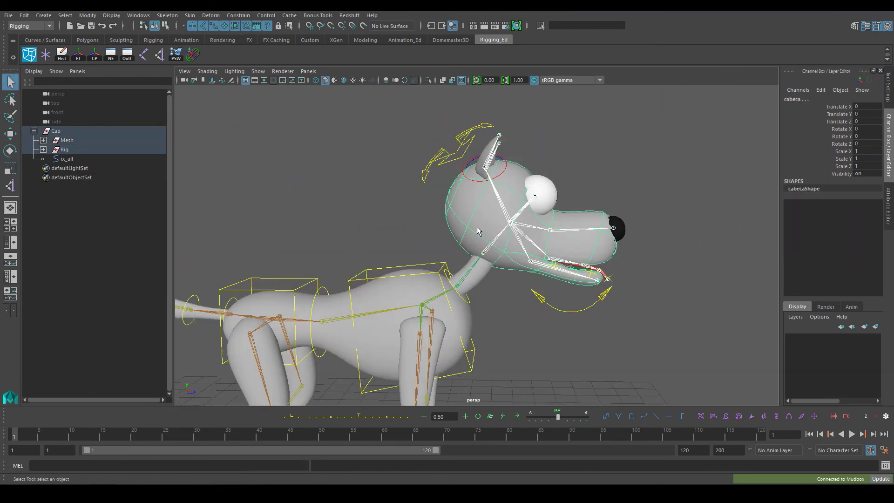
scroll(477, 226, up, 5)
click(449, 206)
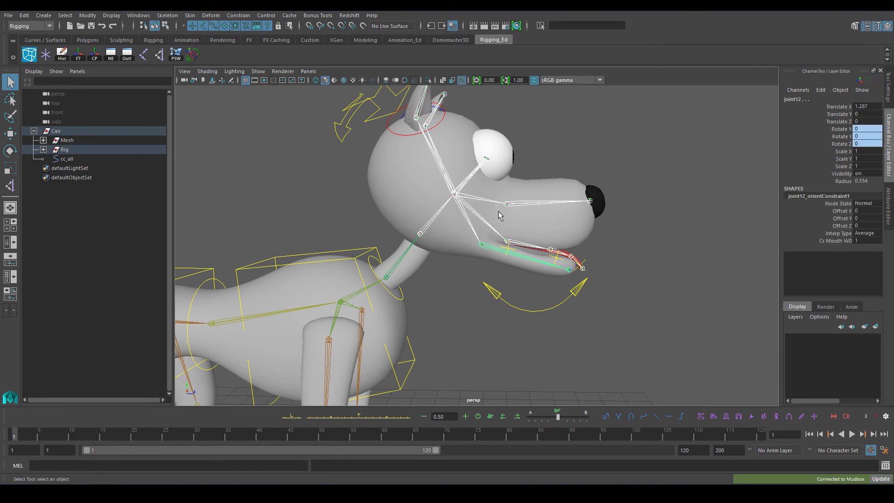
alt+middle_drag(454, 193, 464, 203)
click(511, 300)
click(612, 209)
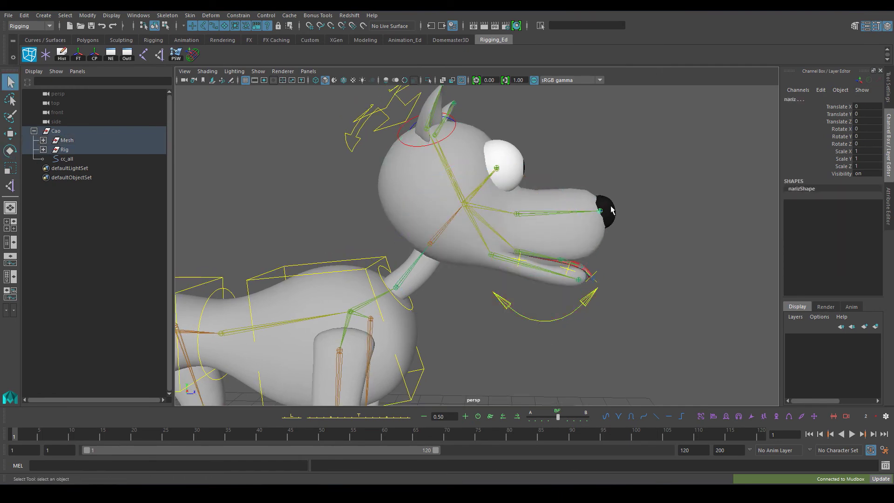
Undo the test rotations, including the tongue, back to the head controller selection
key(ctrl+z)
key(ctrl+z)
key(ctrl+z)
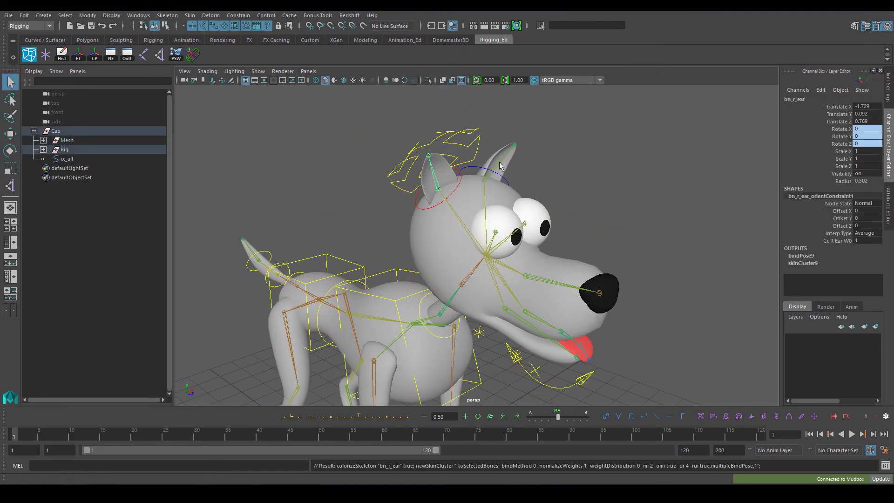
key(ctrl+z)
key(ctrl+z)
key(ctrl+z)
key(ctrl+z)
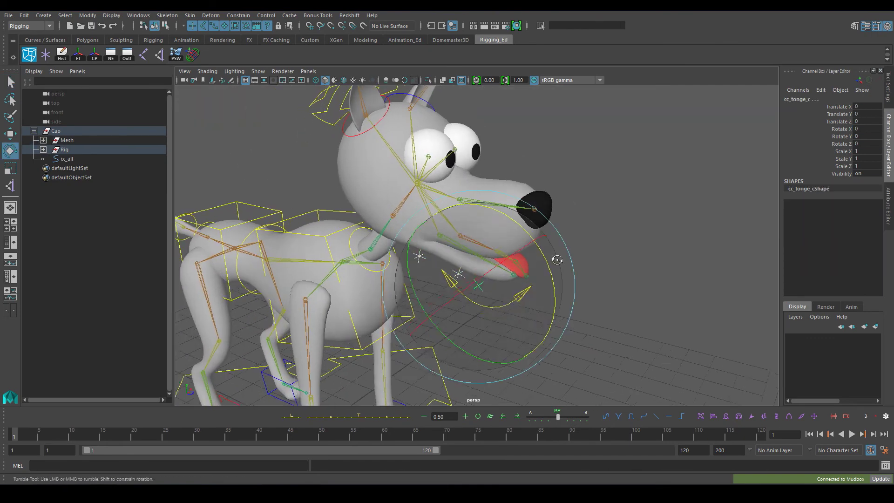
key(ctrl+z)
key(ctrl+z)
key(ctrl+z)
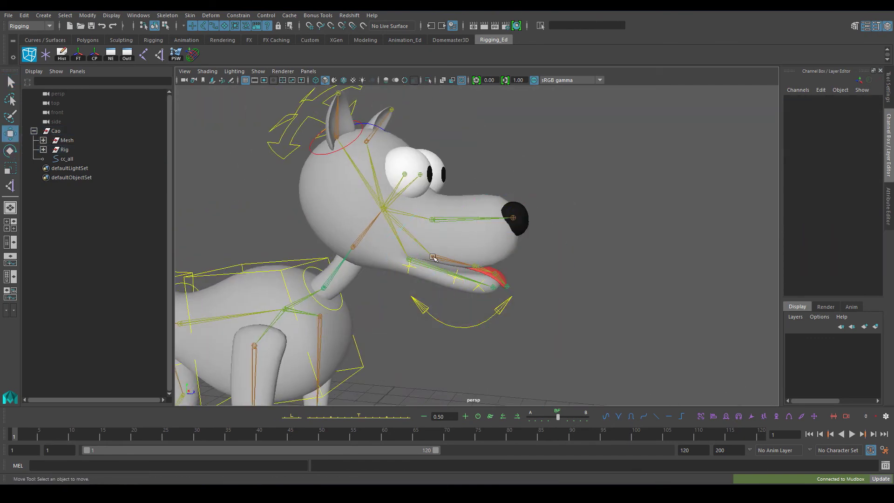
key(ctrl+z)
key(ctrl+z)
key(ctrl+z)
key(ctrl+z)
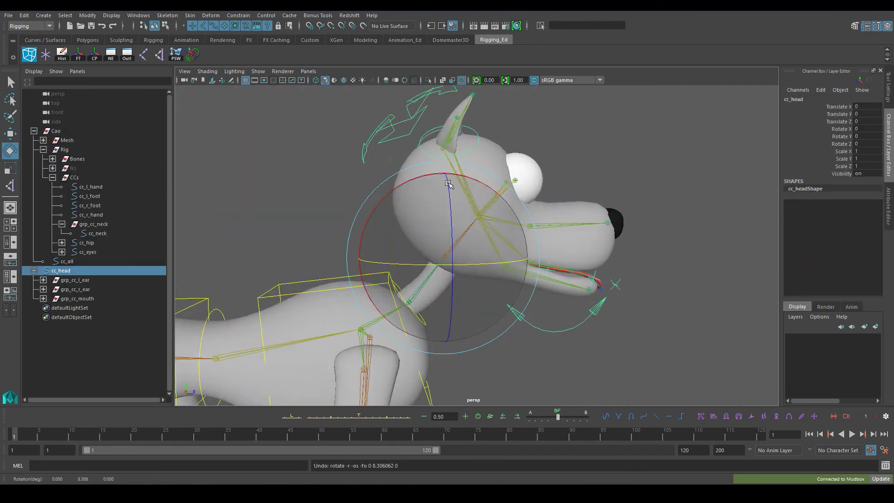
key(ctrl+z)
key(ctrl+z)
key(ctrl+z)
key(ctrl+z)
key(ctrl+z)
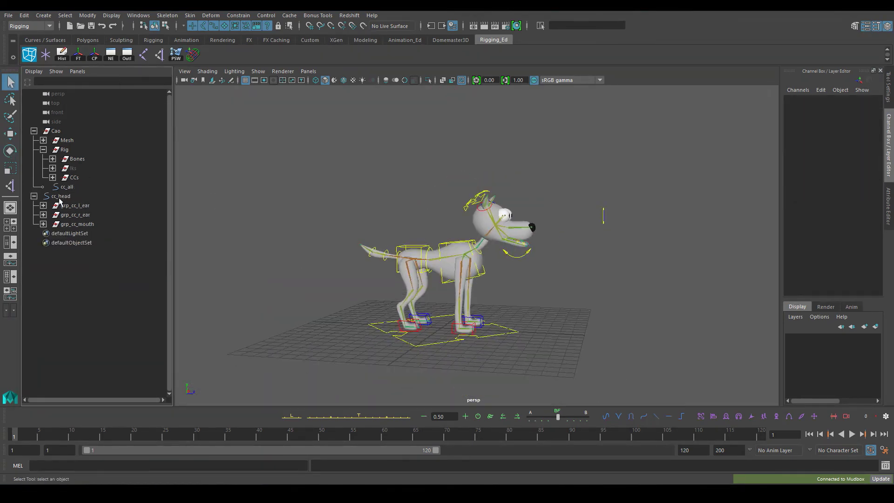
Parent cc_head under the CCs group, hide the Bones group and select cc_all
drag(60, 200, 79, 183)
click(78, 159)
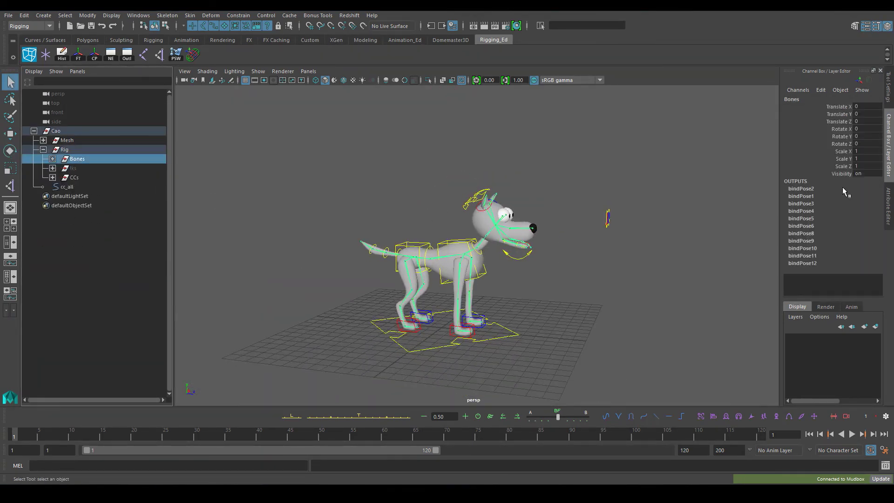
key(ctrl+h)
key(a)
click(328, 334)
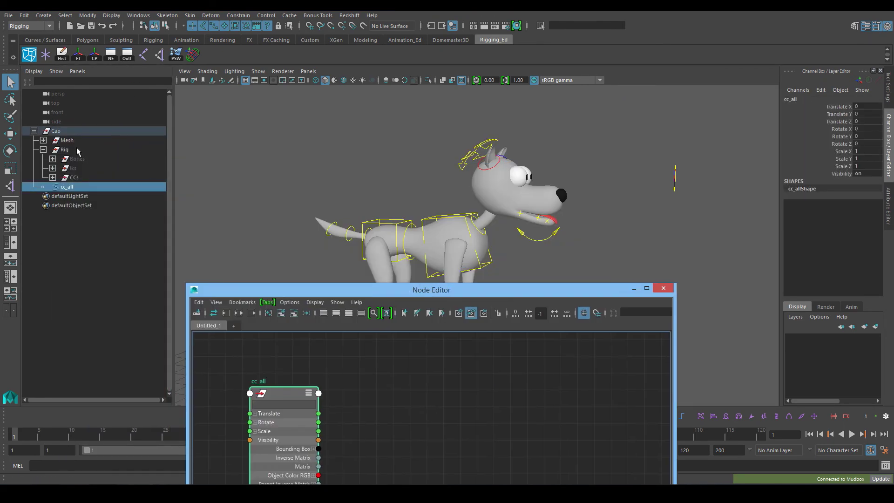
scroll(330, 248, up, 3)
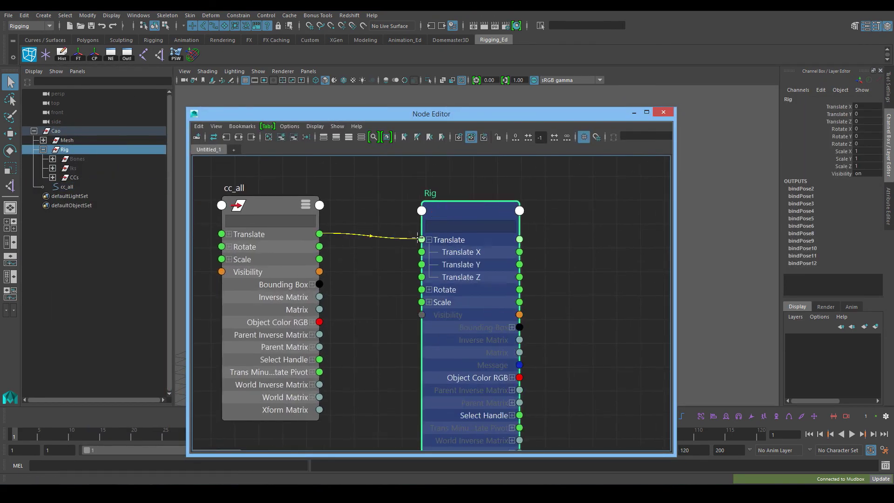
Minimize the Node Editor and trial-scale the whole rig, then undo it
click(634, 112)
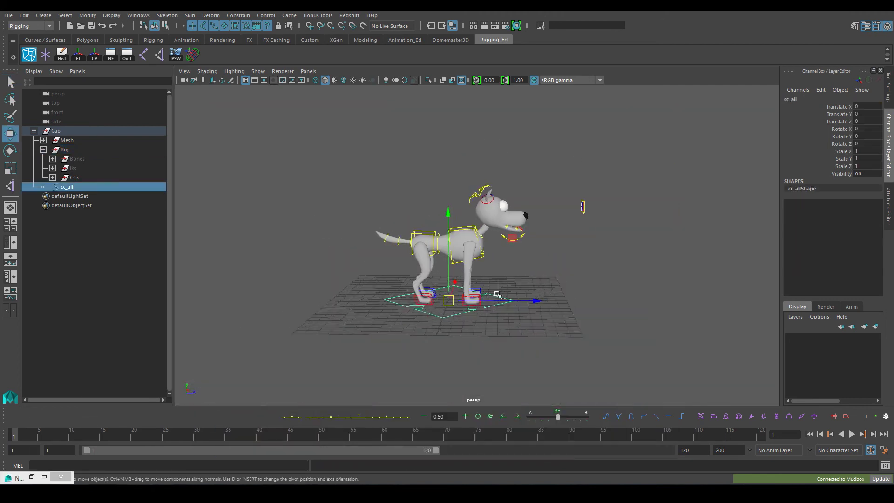
key(r)
drag(446, 301, 470, 279)
key(ctrl+z)
Unhide the Bones group to select neck joint joint9, then hide Bones again
scroll(418, 231, up, 5)
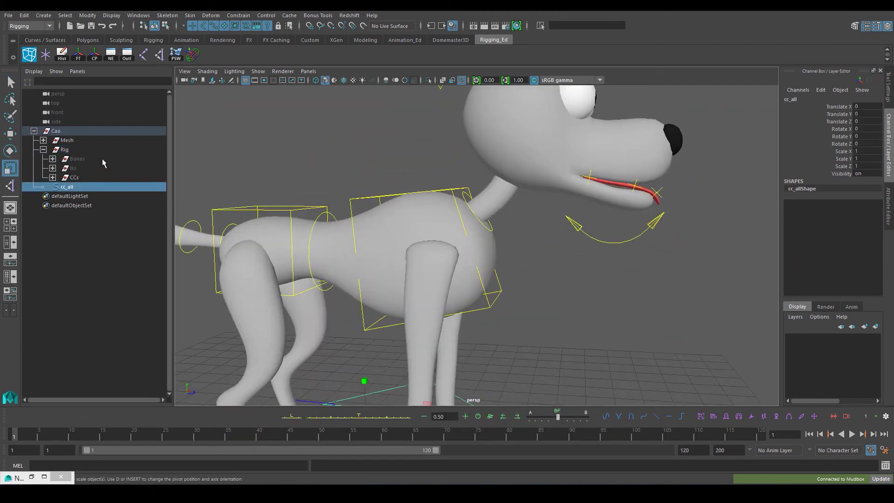
click(102, 159)
key(shift+h)
key(q)
click(496, 198)
click(190, 15)
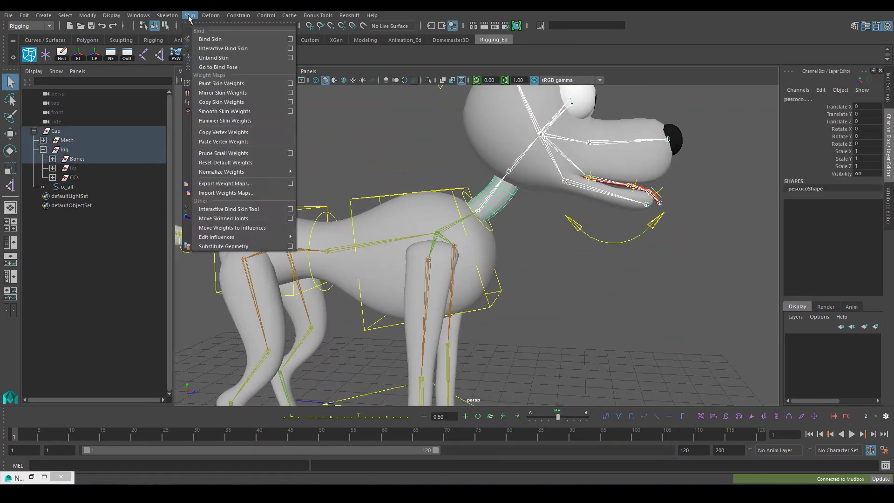
click(219, 60)
click(77, 159)
key(ctrl+h)
scroll(352, 245, down, 5)
Rotate the tail control cc_tail_b1 upward and select cc_head
click(352, 245)
key(e)
drag(353, 246, 318, 212)
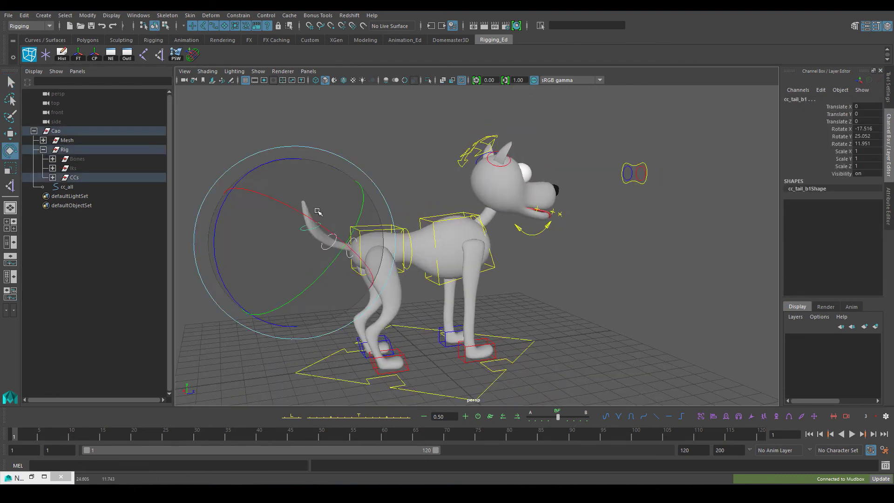
click(479, 149)
alt+drag(480, 154, 507, 235)
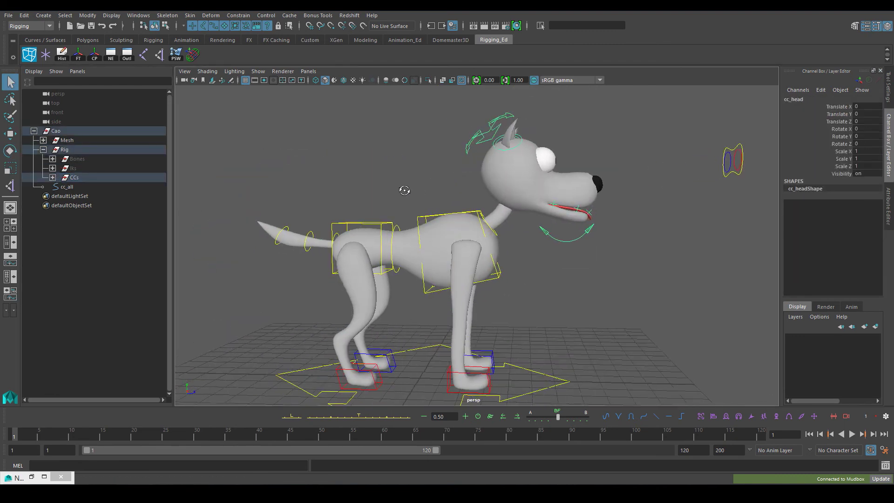
scroll(506, 235, up, 2)
scroll(507, 236, up, 2)
scroll(477, 235, down, 2)
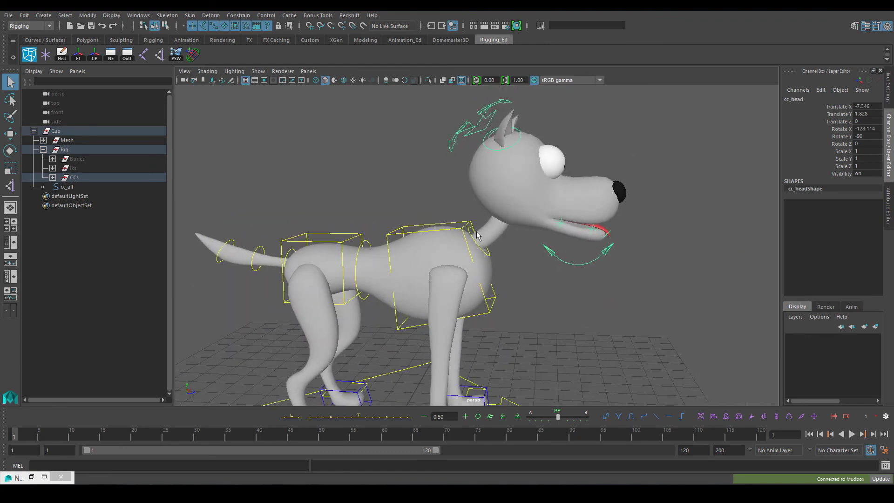
Walk up to the hip control to rotate it, then pick cc_chest for rotating
key(Up)
alt+middle_drag(460, 220, 445, 247)
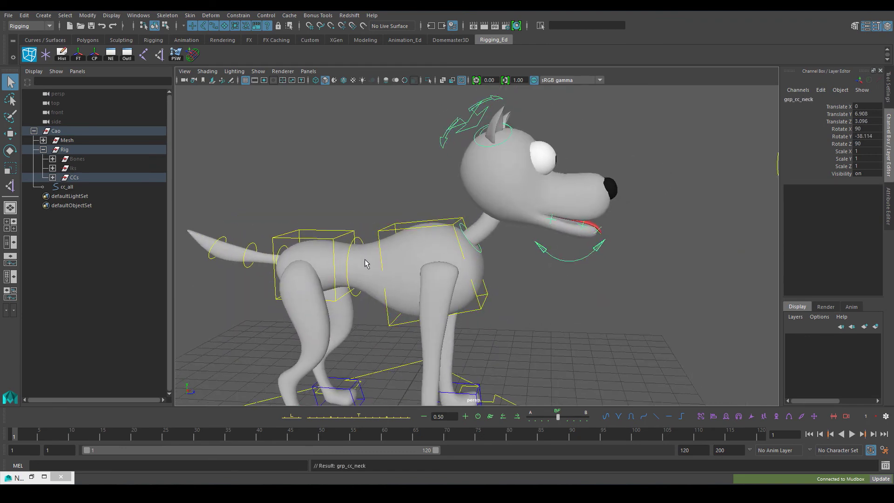
key(Up)
key(e)
mouse_move(366, 264)
alt+mouse_down()
mouse_move(404, 264)
mouse_move(447, 201)
mouse_move(413, 184)
alt+mouse_up()
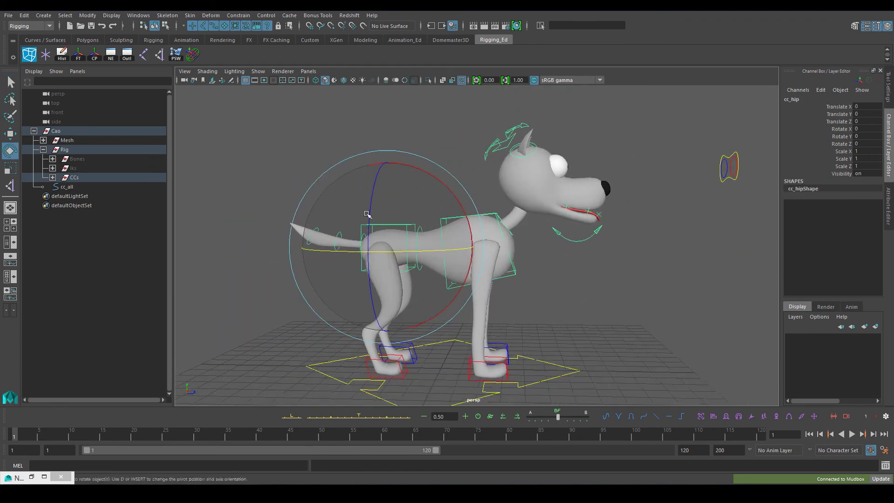
key(w)
click(458, 186)
key(e)
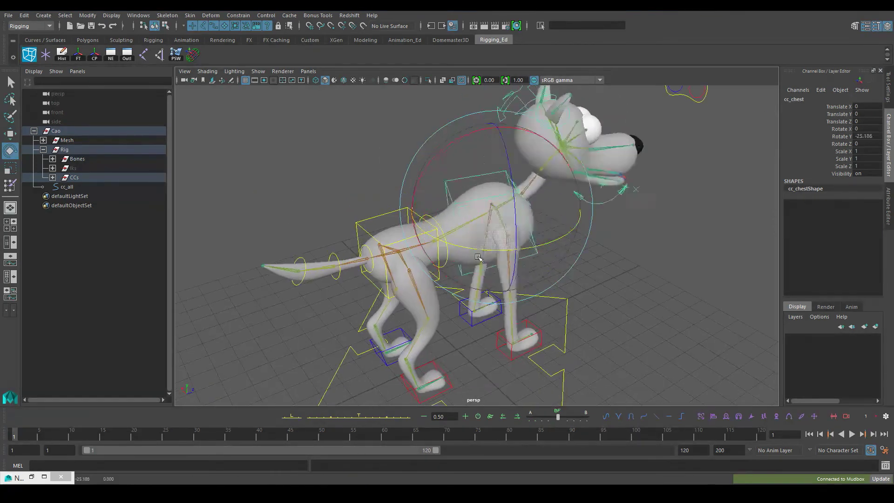
Hide the skeleton bones and test the tail and front foot cc_r_foot controls
click(78, 159)
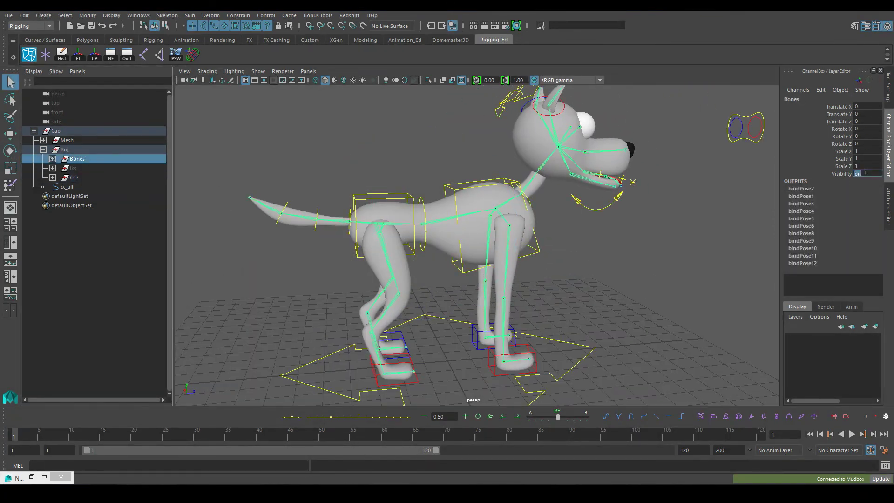
key(ctrl+h)
key(q)
click(287, 204)
click(393, 360)
key(w)
alt+drag(410, 345, 409, 272)
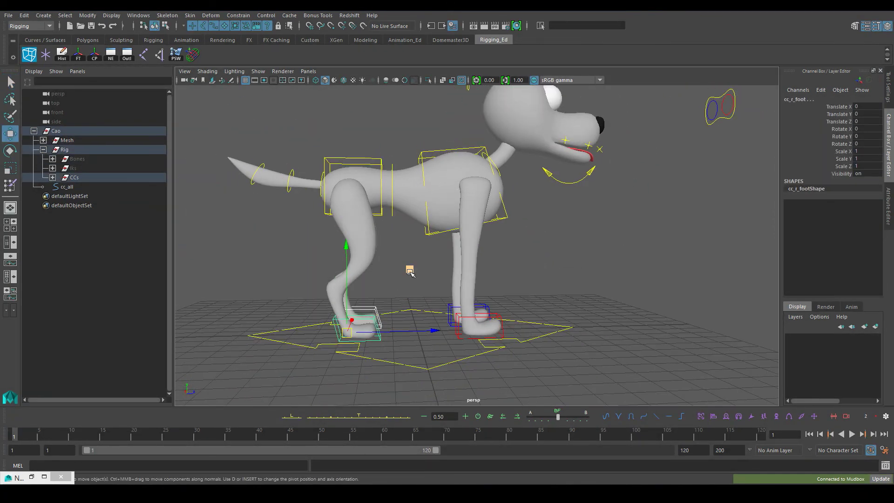
alt+drag(530, 198, 442, 208)
Test the neck control cc_neck, left ear cc_l_ear and eyes control cc_eyes
click(468, 201)
key(e)
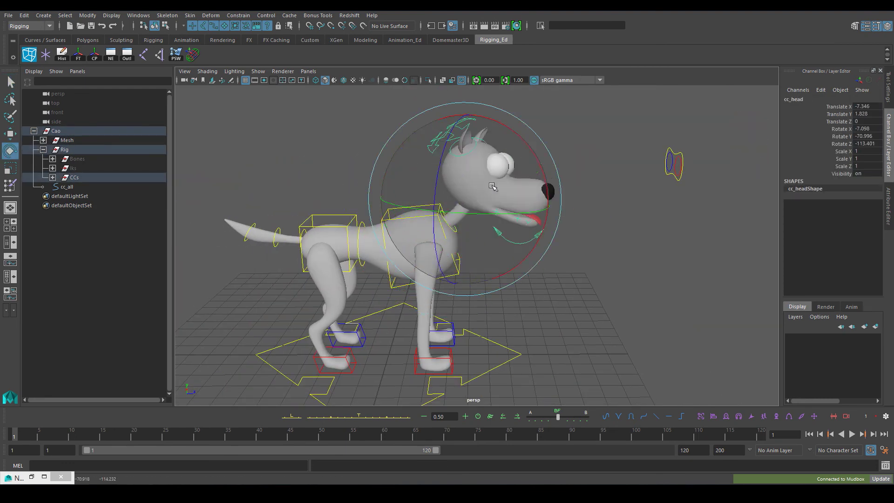
alt+drag(492, 186, 488, 148)
key(q)
click(488, 148)
alt+drag(515, 200, 572, 192)
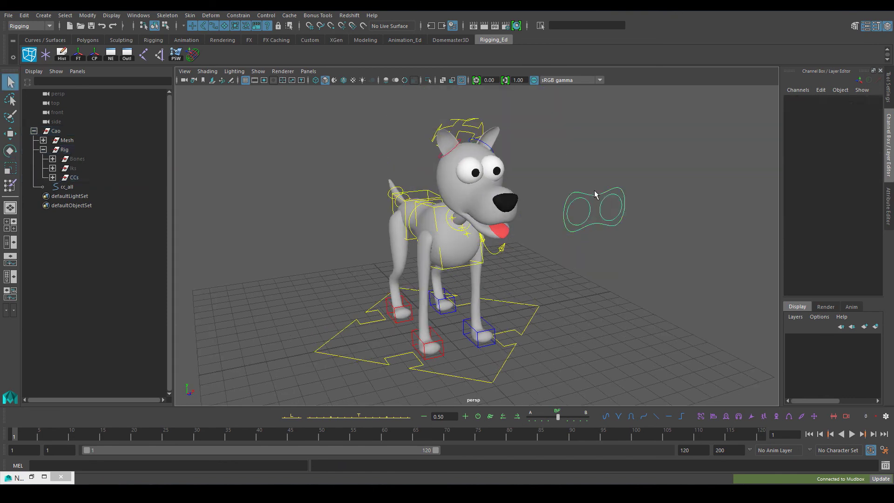
click(577, 191)
key(w)
Select the mouth control cc_mouth, then the dog mesh, zooming in on the head
alt+drag(538, 228, 473, 203)
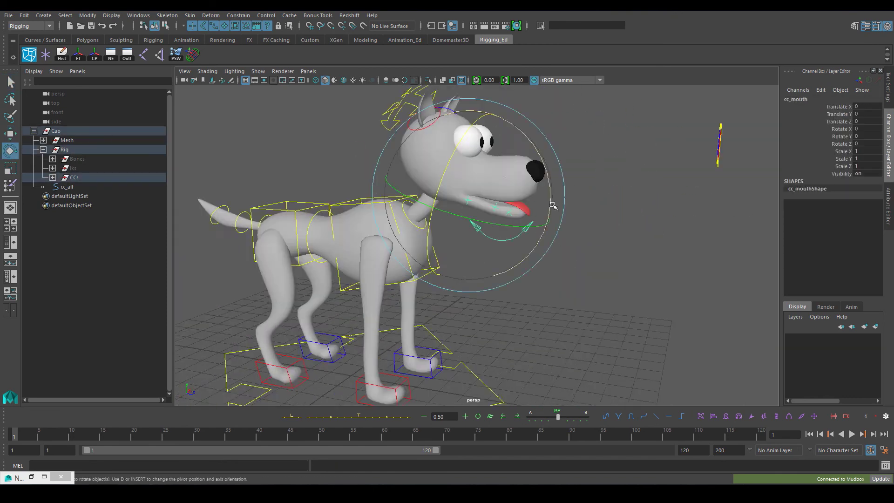
key(q)
click(473, 203)
key(q)
click(512, 195)
scroll(465, 204, up, 3)
Open the paint weights settings, pick joint12 and show the mesh unsmoothed
key(y)
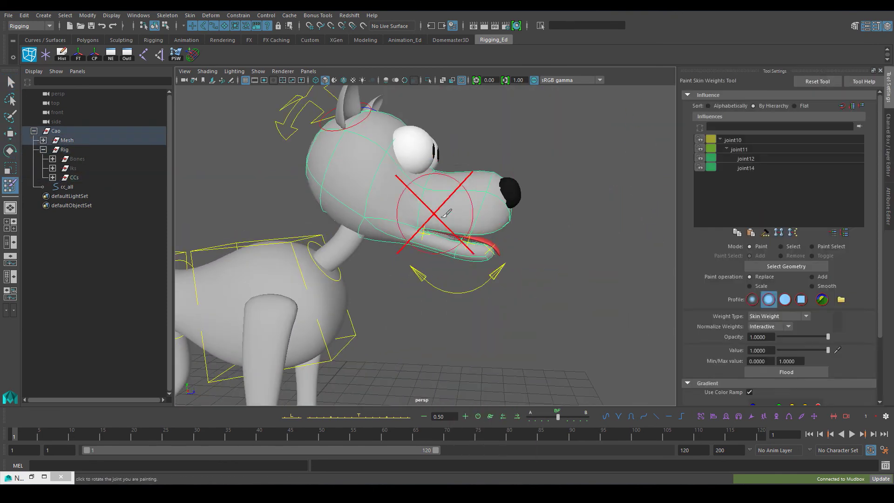
click(745, 159)
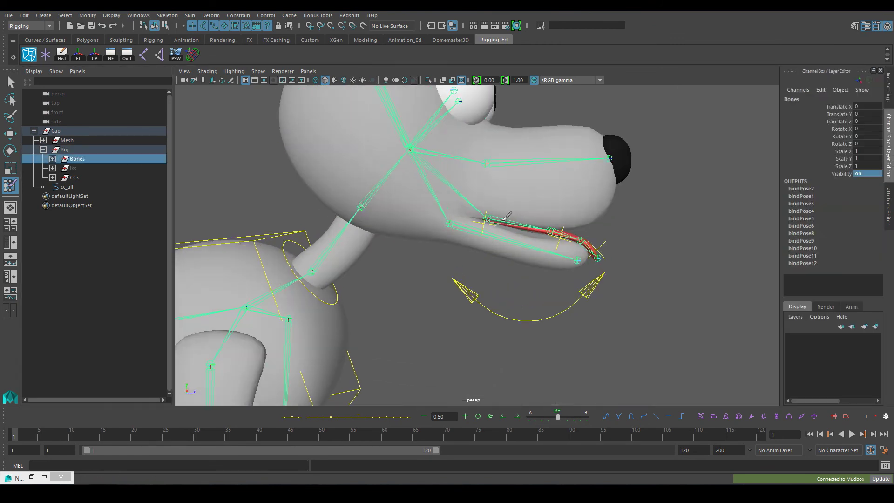
scroll(601, 182, up, 5)
key(1)
scroll(568, 122, down, 3)
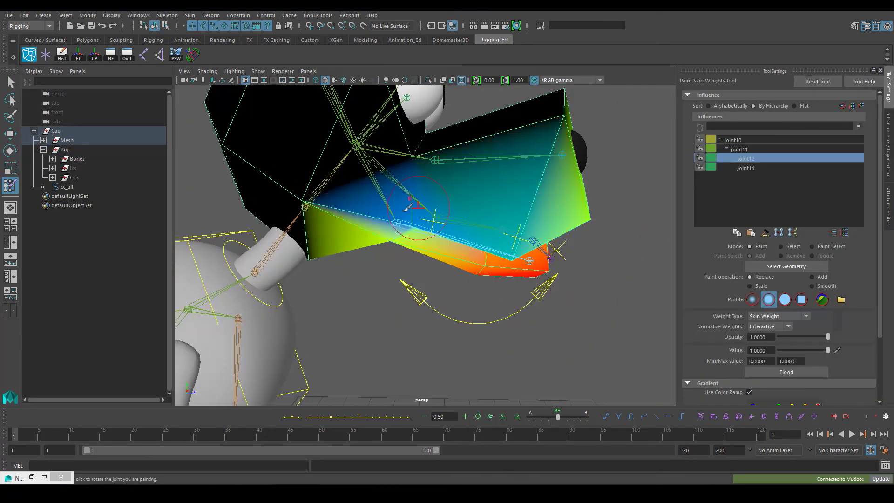
Check joint14 weights around the head, switch back to joint12 and step back changes
alt+drag(408, 206, 446, 228)
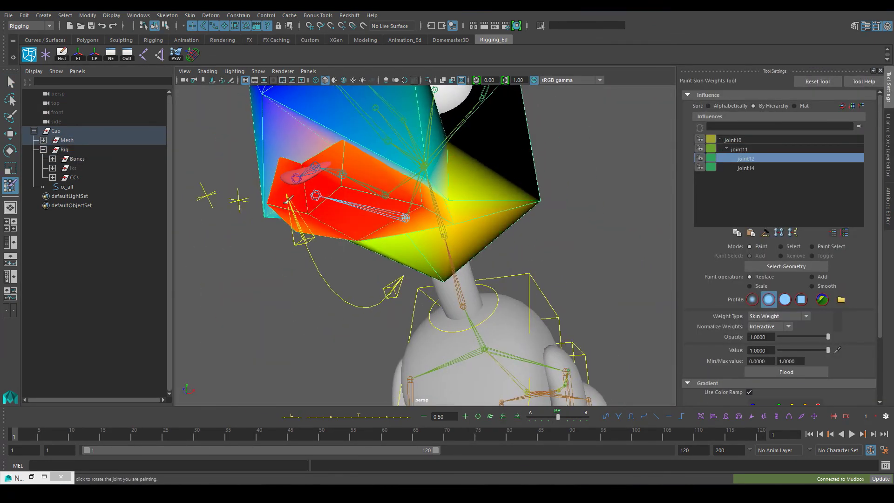
mouse_move(289, 199)
alt+mouse_down()
mouse_move(462, 158)
mouse_move(359, 194)
mouse_move(485, 177)
alt+mouse_up()
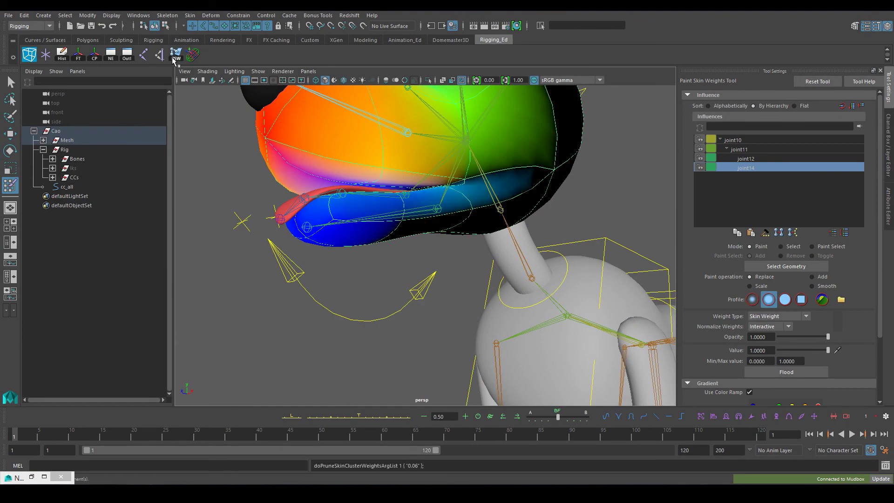
click(768, 158)
mouse_move(513, 187)
alt+mouse_down()
mouse_move(458, 159)
mouse_move(513, 250)
mouse_move(498, 276)
mouse_move(466, 233)
alt+mouse_up()
key(e)
key(ctrl+z)
Select the tongue tip control cc_tonge_c and test cc_head, then undo to the tongue setup
key(q)
click(558, 259)
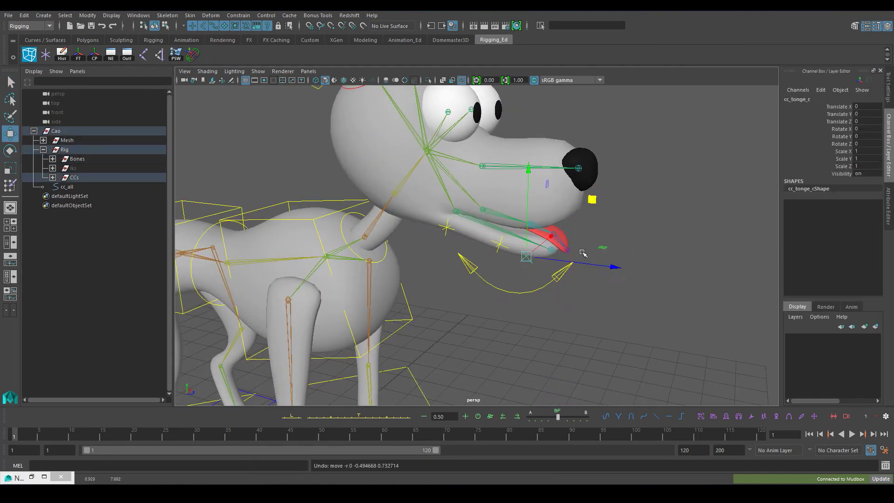
scroll(559, 258, up, 3)
click(578, 269)
key(f)
click(428, 156)
key(e)
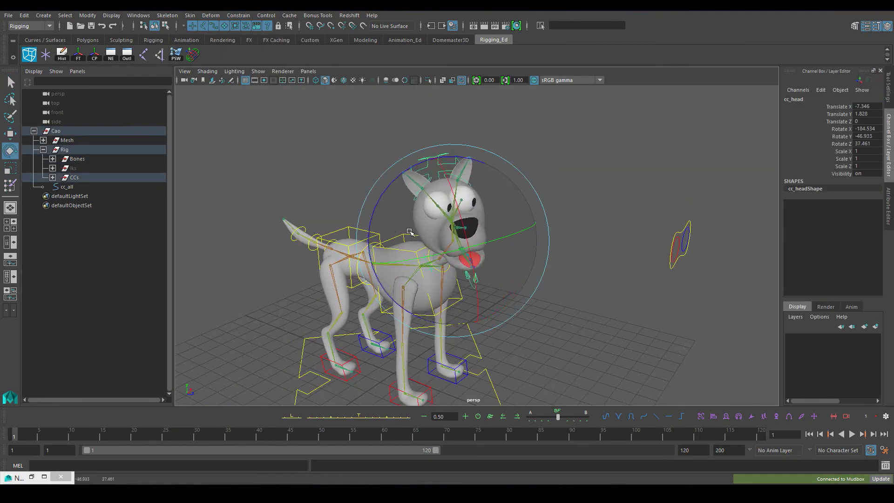
key(ctrl+z)
key(ctrl+z)
key(ctrl+z)
key(ctrl+z)
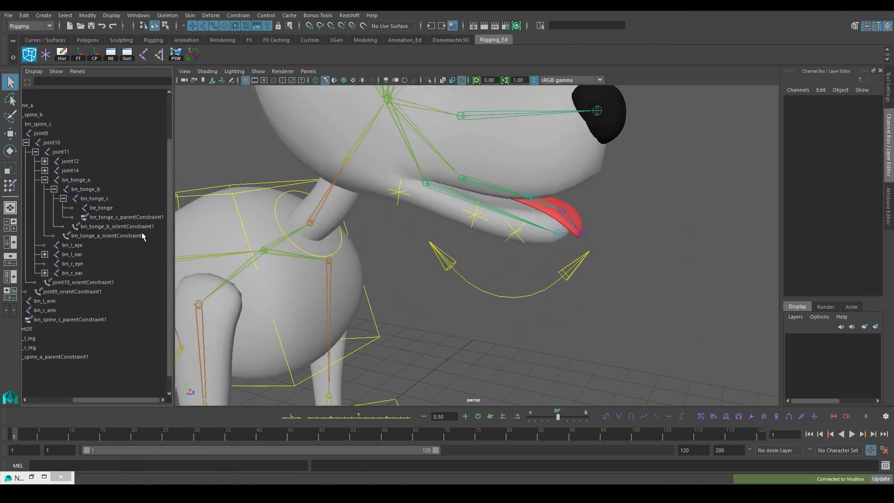
Redo the tongue joint parent constraints back to the finished rig state
key(shift+z)
key(shift+z)
key(shift+z)
key(shift+z)
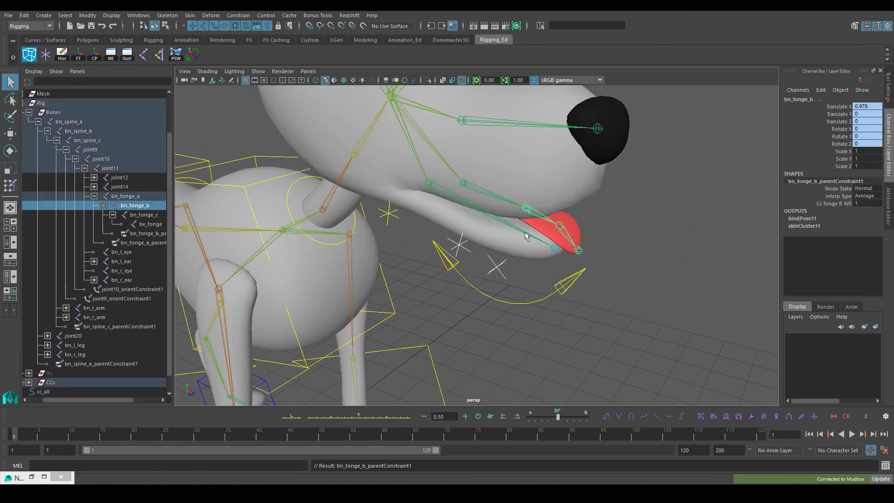
key(shift+z)
key(shift+z)
key(shift+z)
key(shift+z)
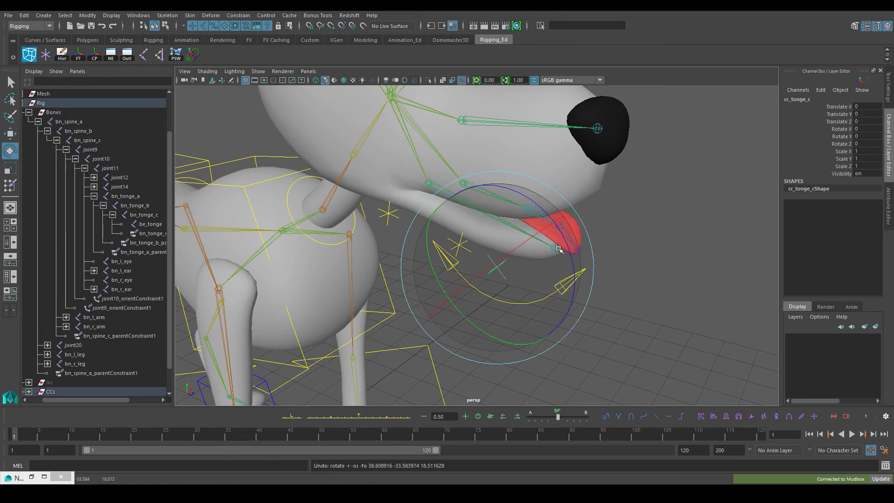
key(shift+z)
key(shift+z)
key(shift+z)
key(shift+z)
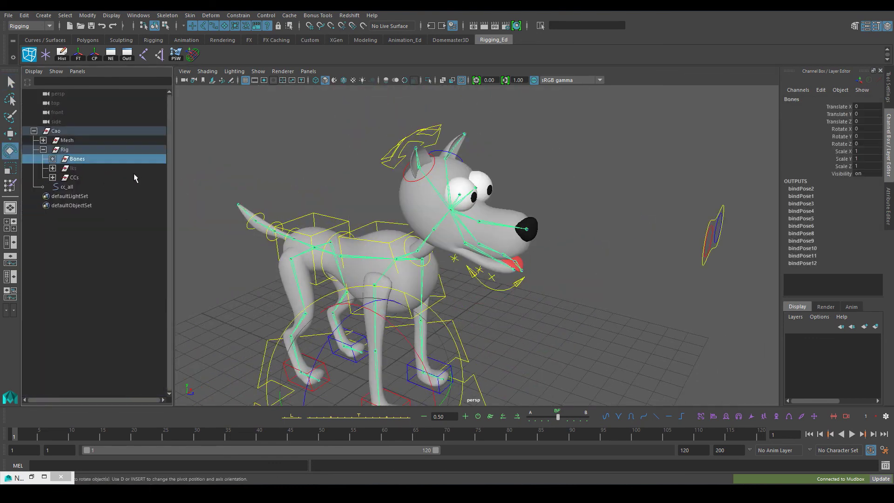
key(shift+z)
key(shift+z)
key(shift+z)
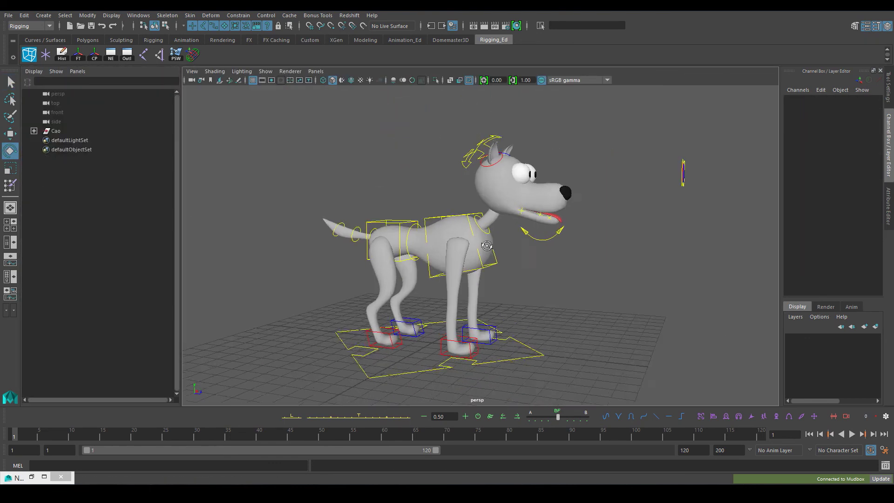
key(shift+z)
Show the rigged dog's dark coat texture with pale legs and muzzle
key(shift+z)
key(shift+z)
key(shift+z)
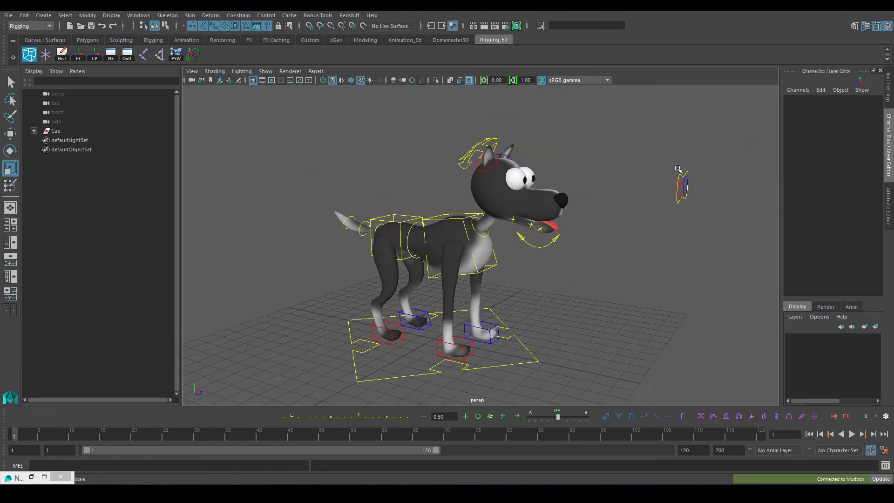
key(shift+z)
key(shift+z)
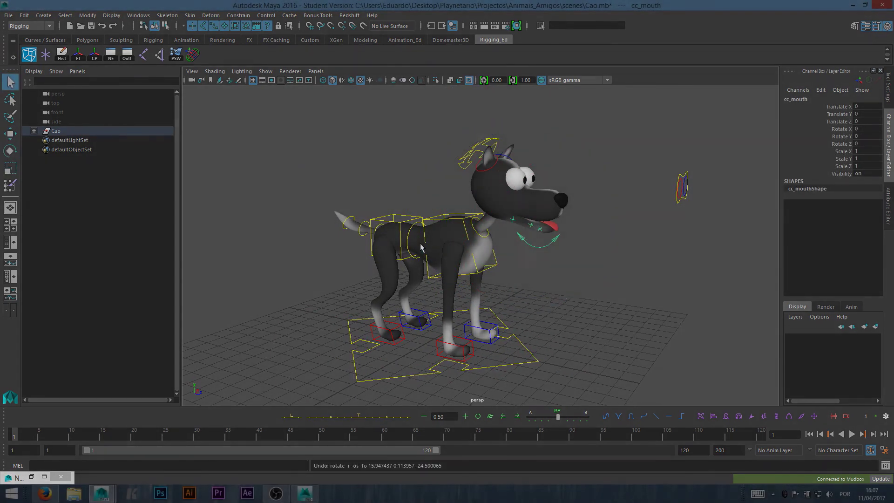